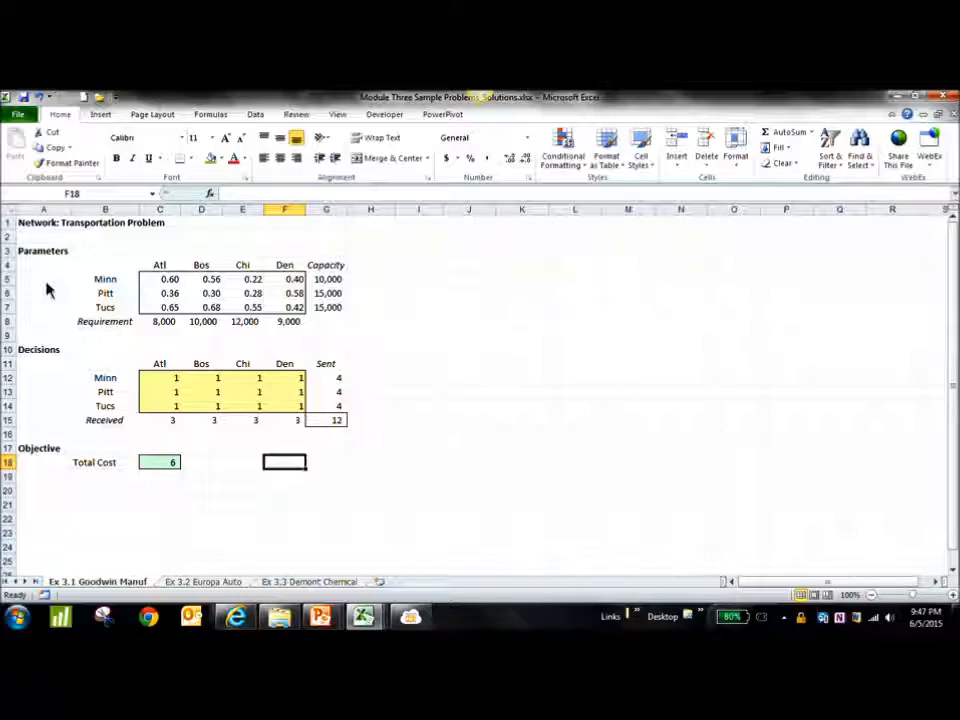
Review the Goodwin, Europa Auto and Demont Chemical example sheets, ending on Ex 3.1 Goodwin Manuf.
click(108, 224)
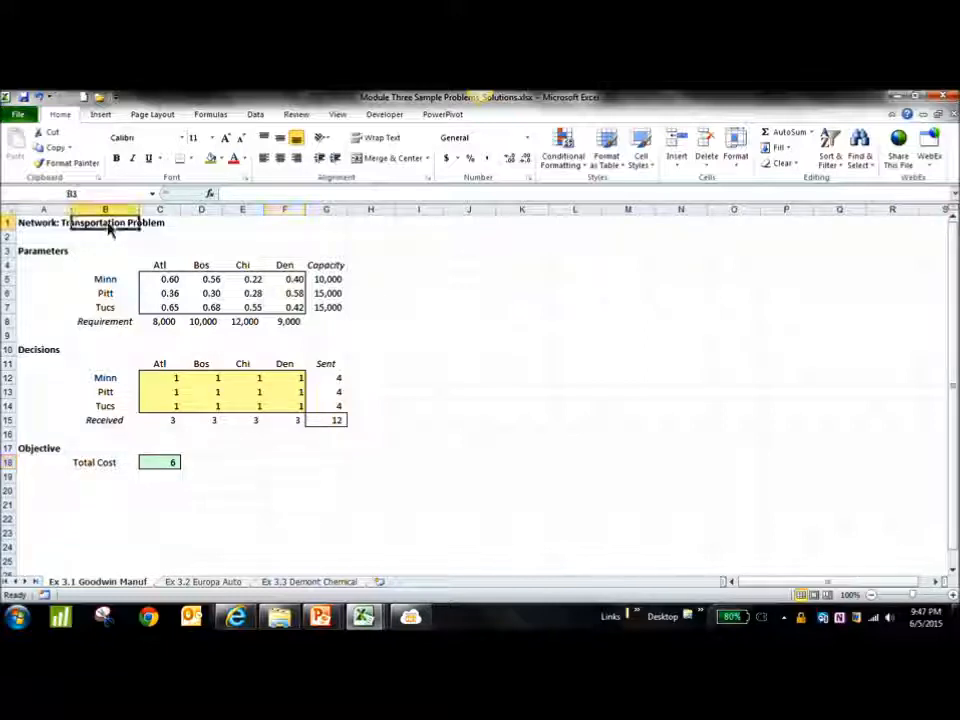
click(218, 581)
click(84, 236)
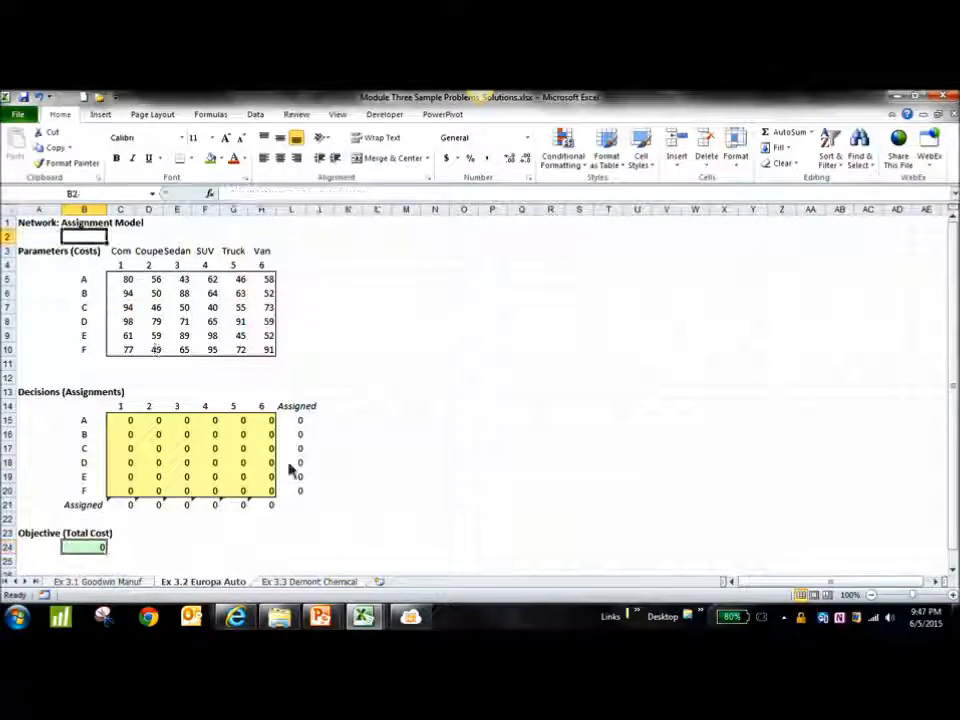
click(311, 581)
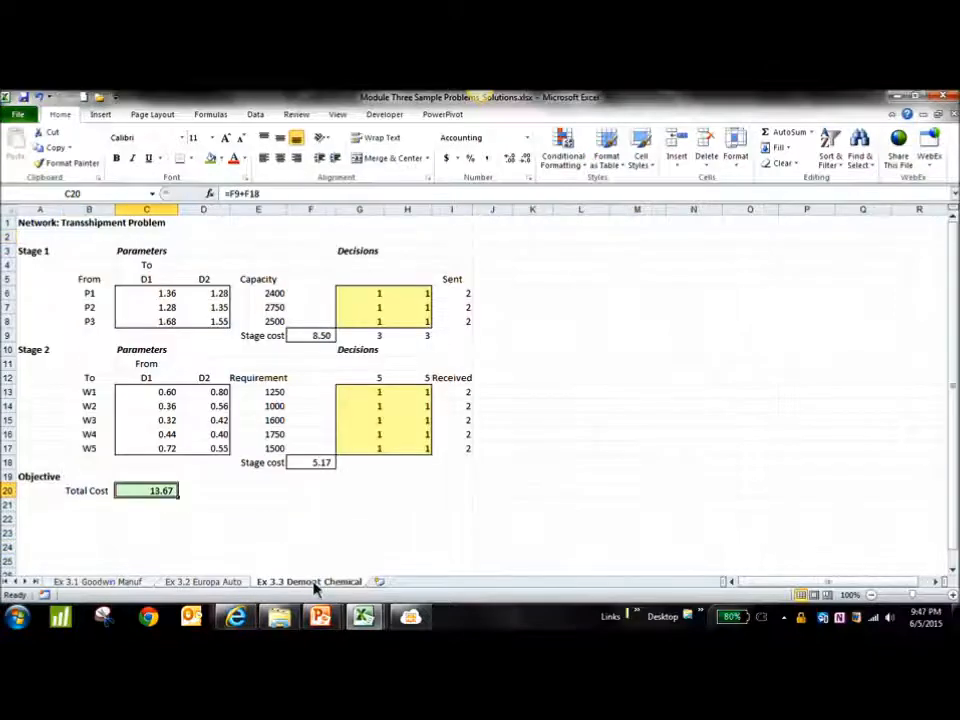
click(100, 226)
click(108, 583)
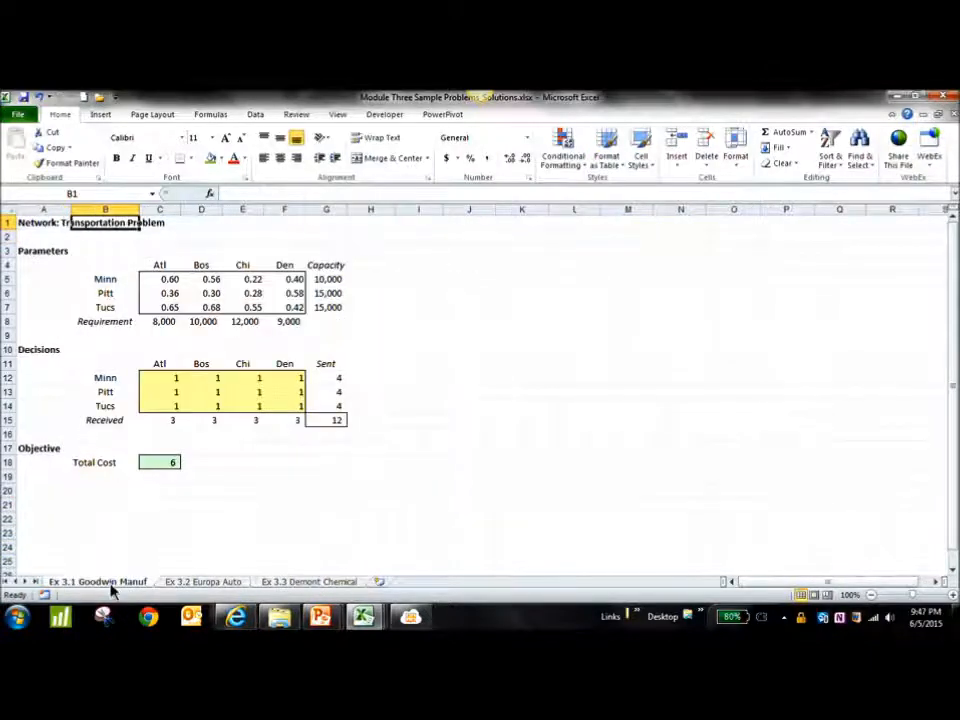
Clear the shipment quantities from the yellow decision cells C12:F14.
drag(155, 379, 281, 415)
key(Delete)
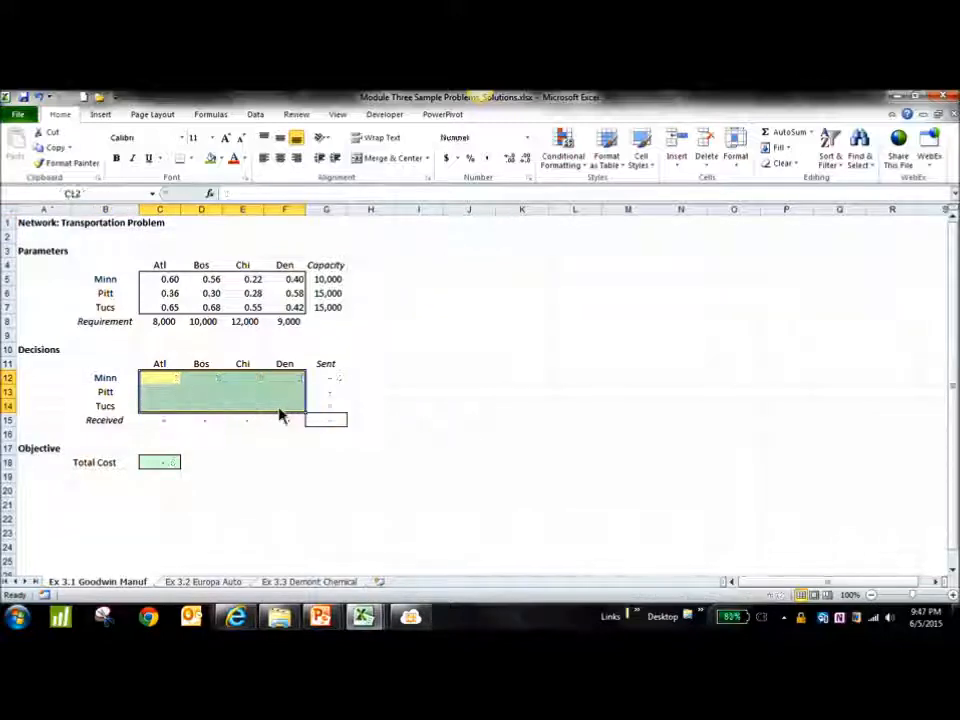
click(325, 492)
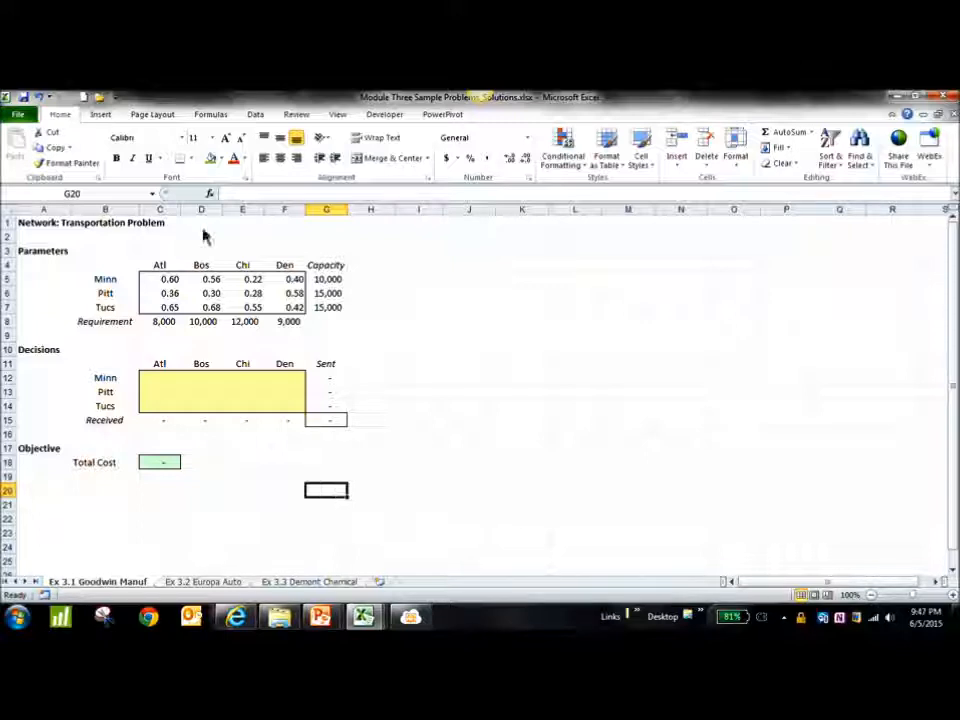
Replace the Capacity heading in G4 with "stock on hand" and fit column G to its width.
click(89, 225)
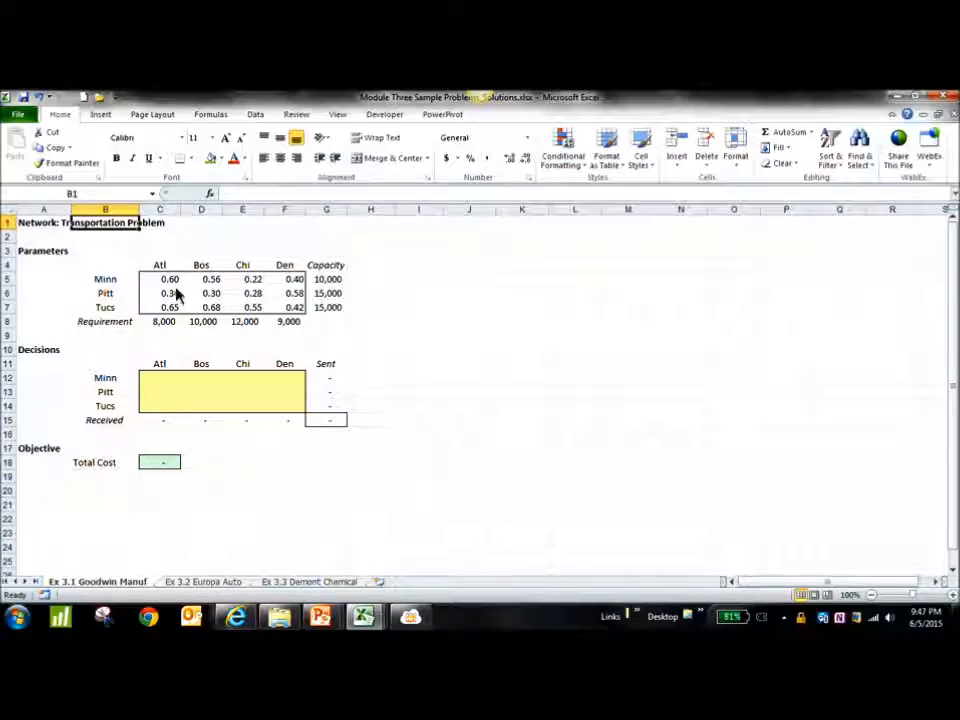
click(110, 326)
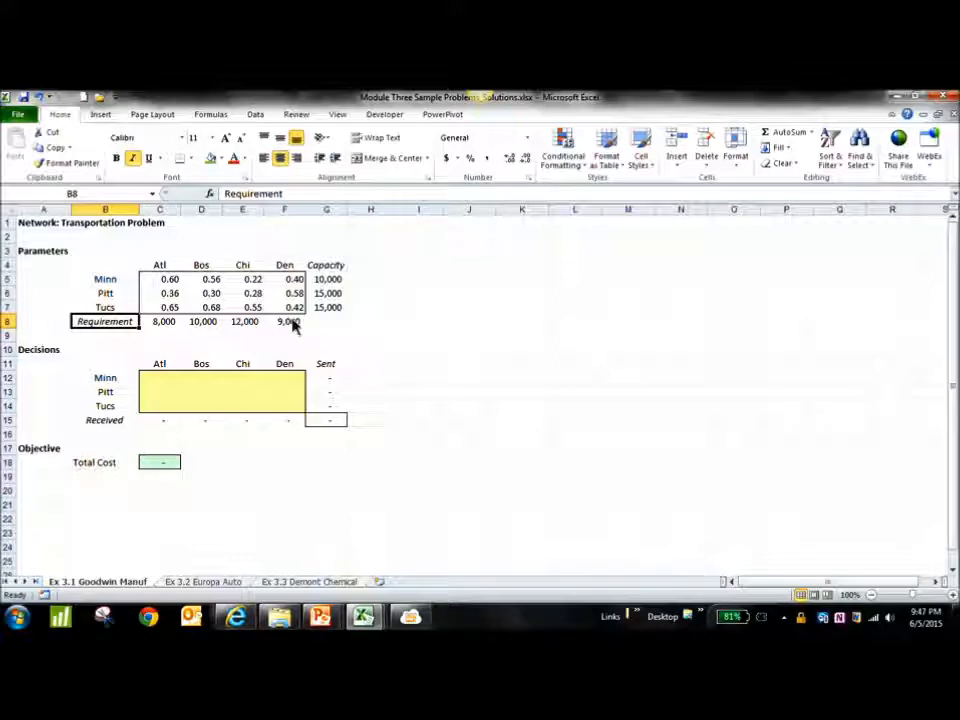
click(328, 270)
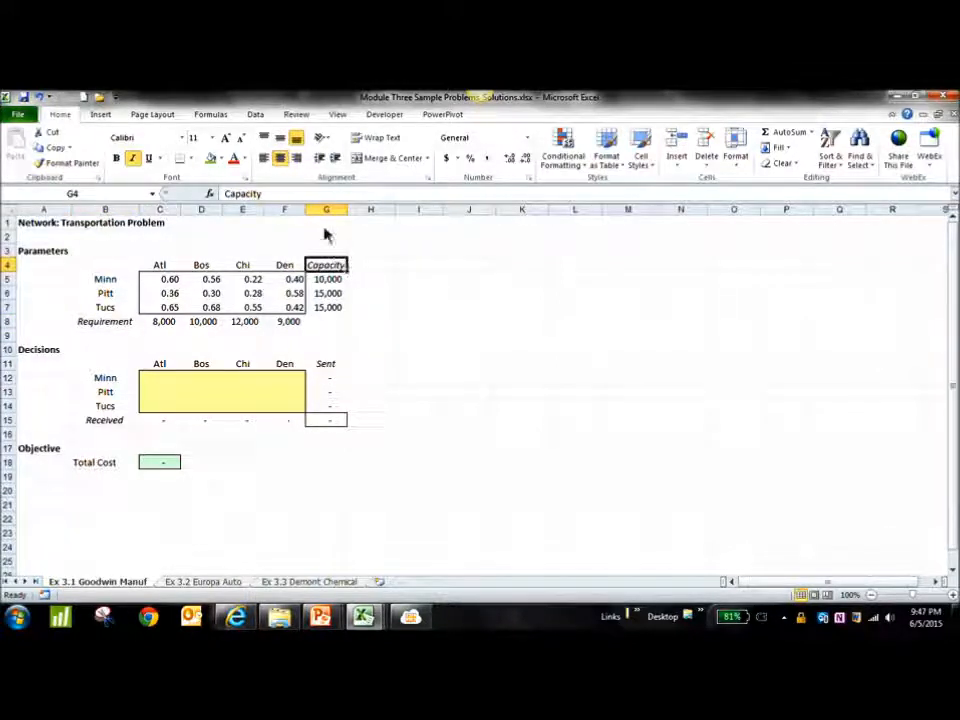
text(stock on)
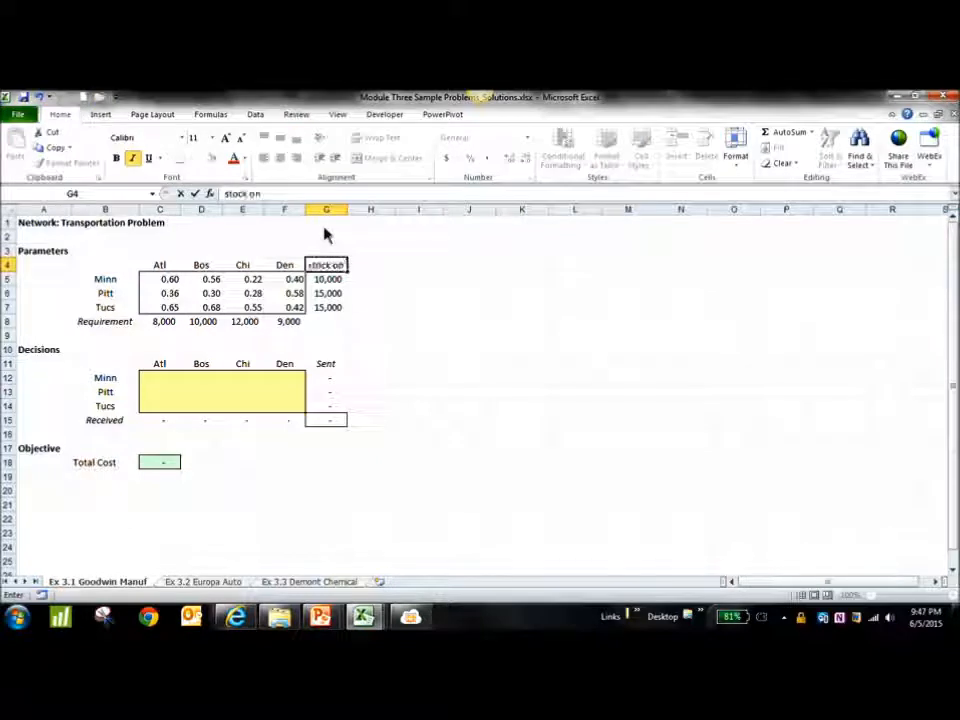
text( hand)
key(Return)
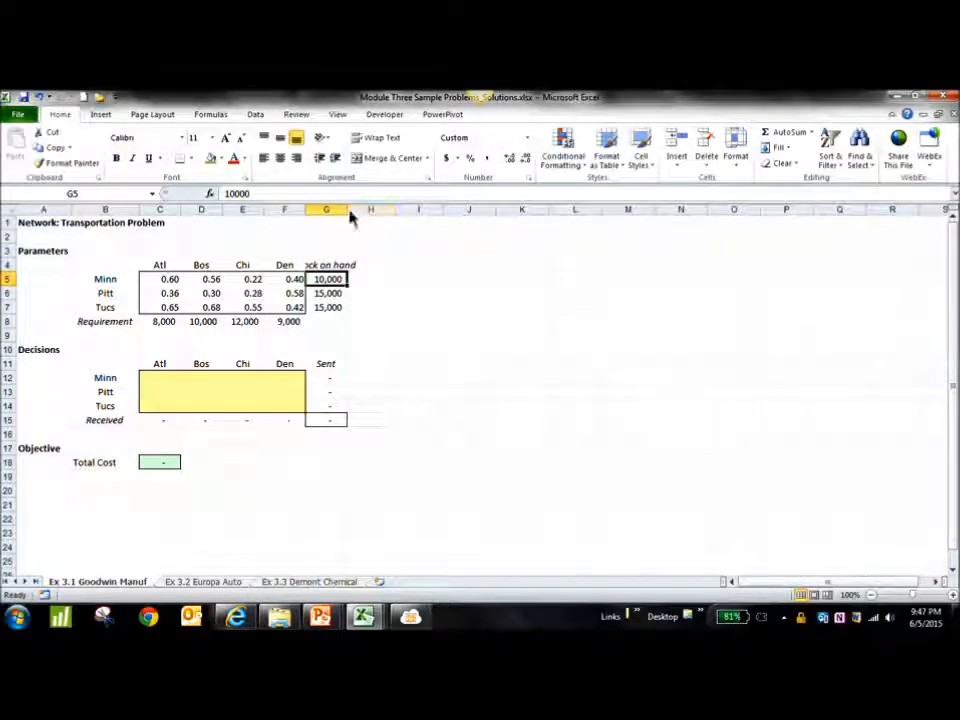
double_click(348, 210)
click(350, 269)
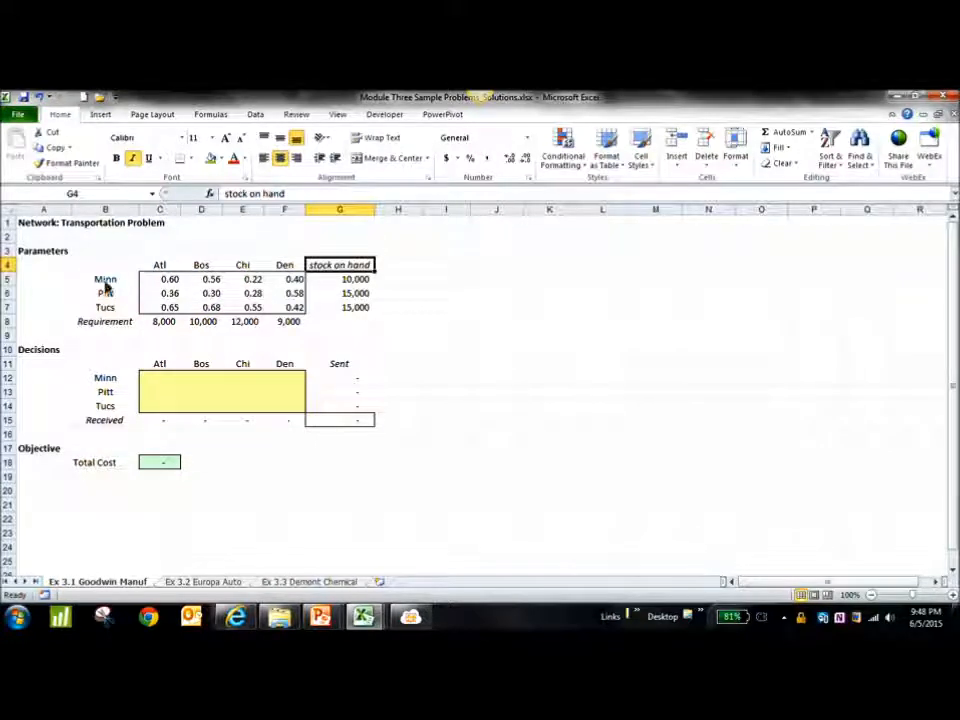
Enter the label "from" in B4, above the source cities in the Parameters table.
click(105, 284)
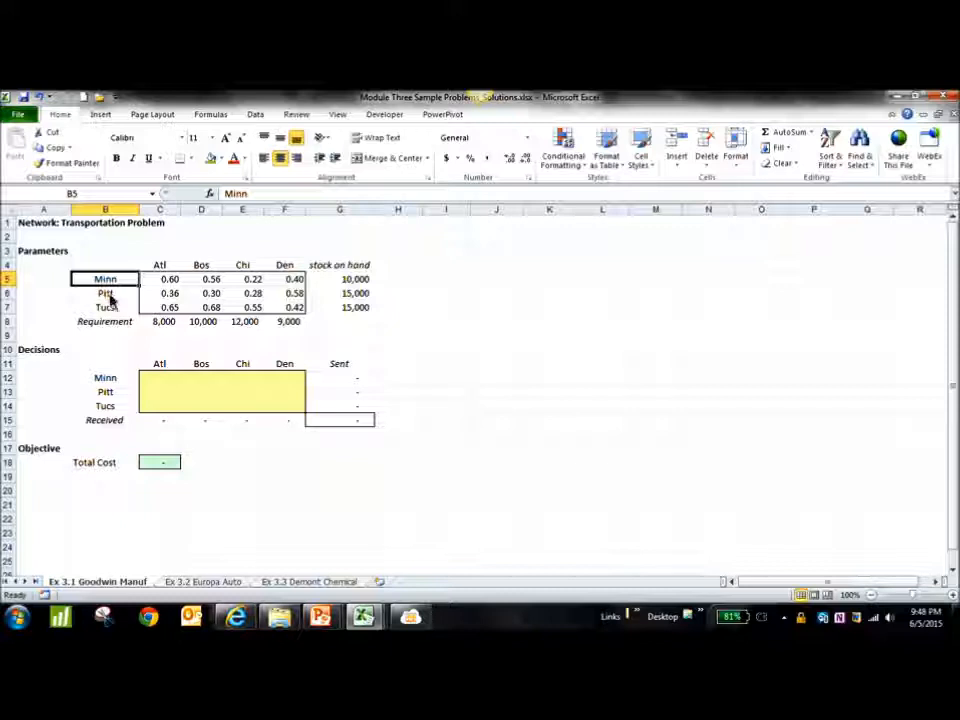
click(108, 297)
click(114, 311)
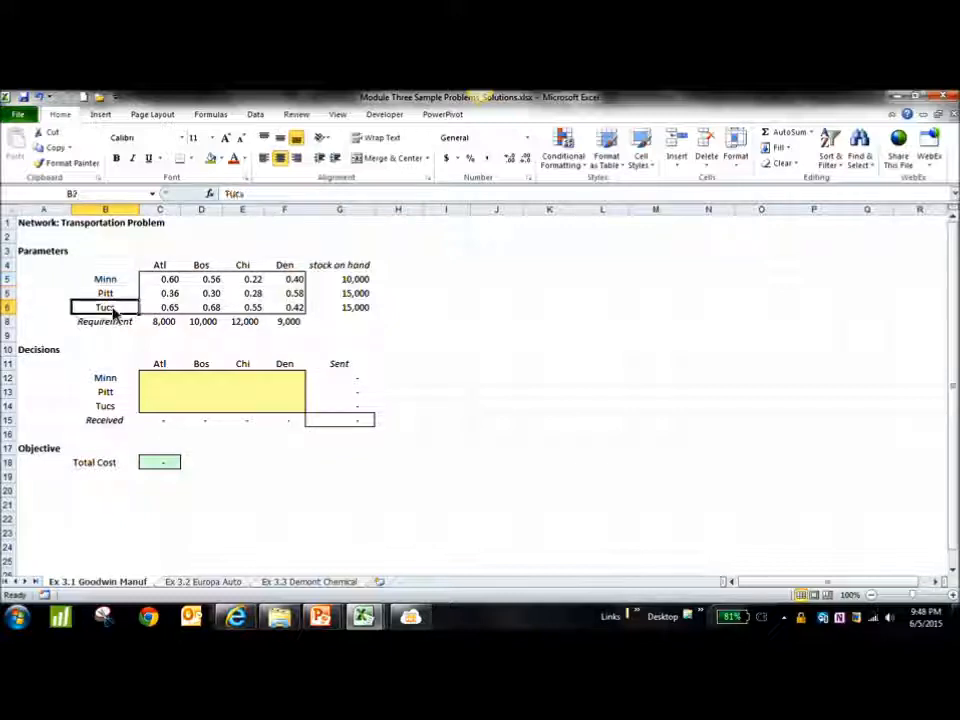
click(107, 269)
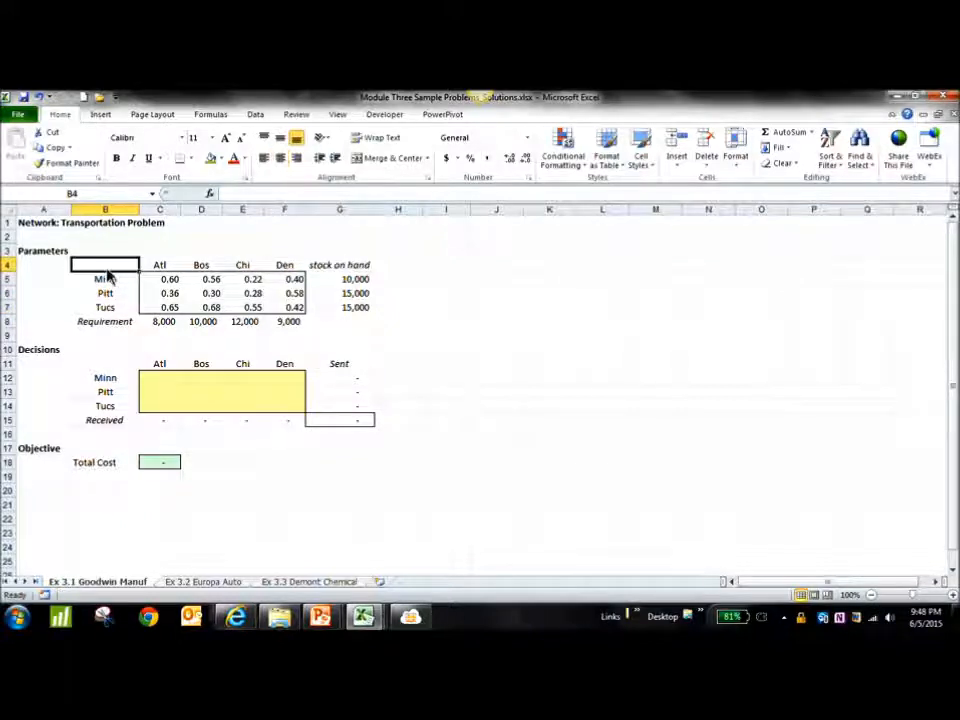
text(from)
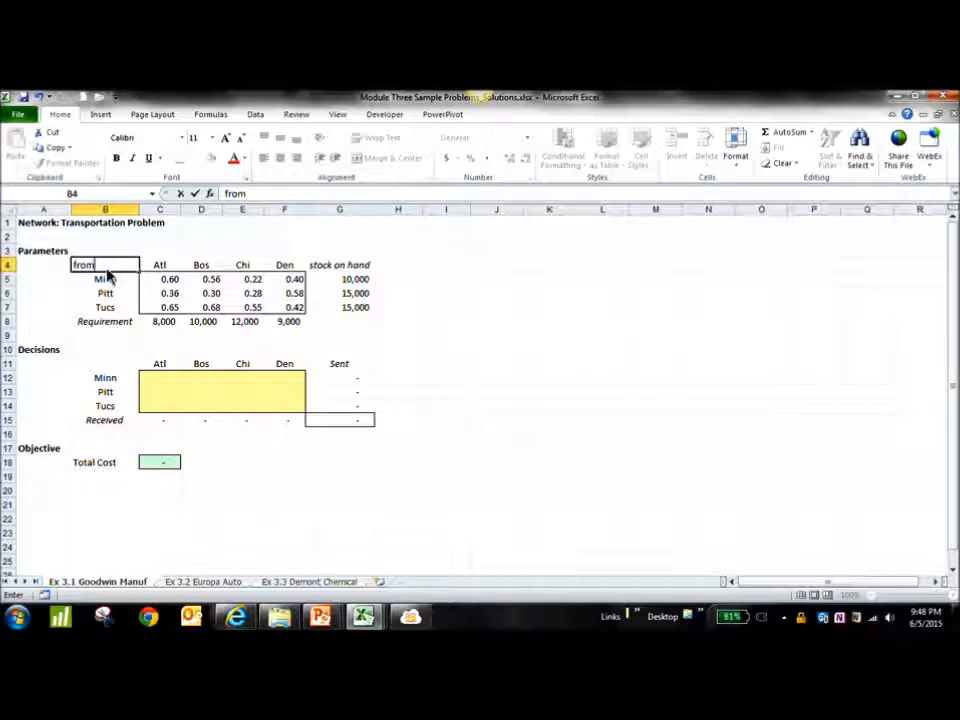
click(108, 278)
Merge and center C3:F3 above the destination cities and enter the heading "To Destination".
drag(158, 263, 285, 254)
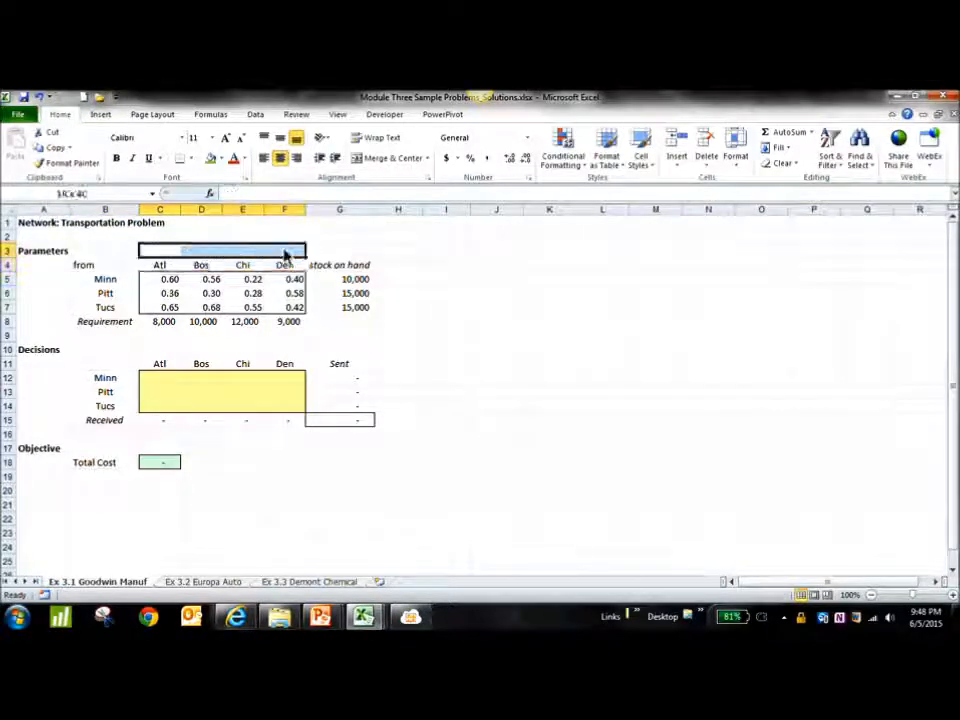
click(400, 158)
text(To)
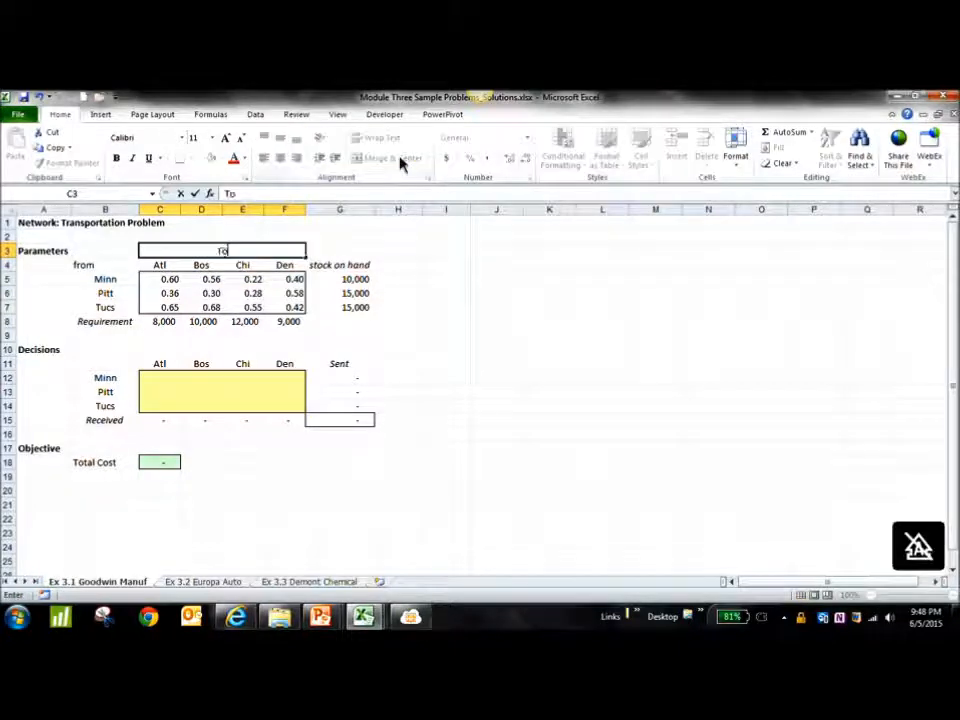
text( Destin)
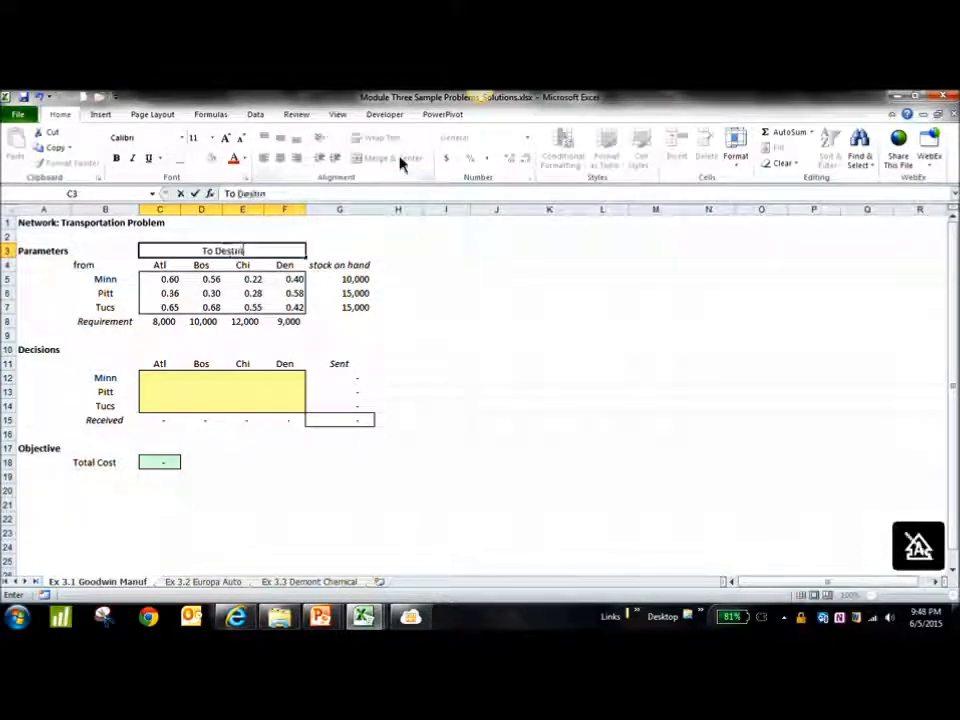
text(ation)
key(Return)
Extend the B4 label to "from source" and make both it and the "To Destination" heading bold.
click(105, 265)
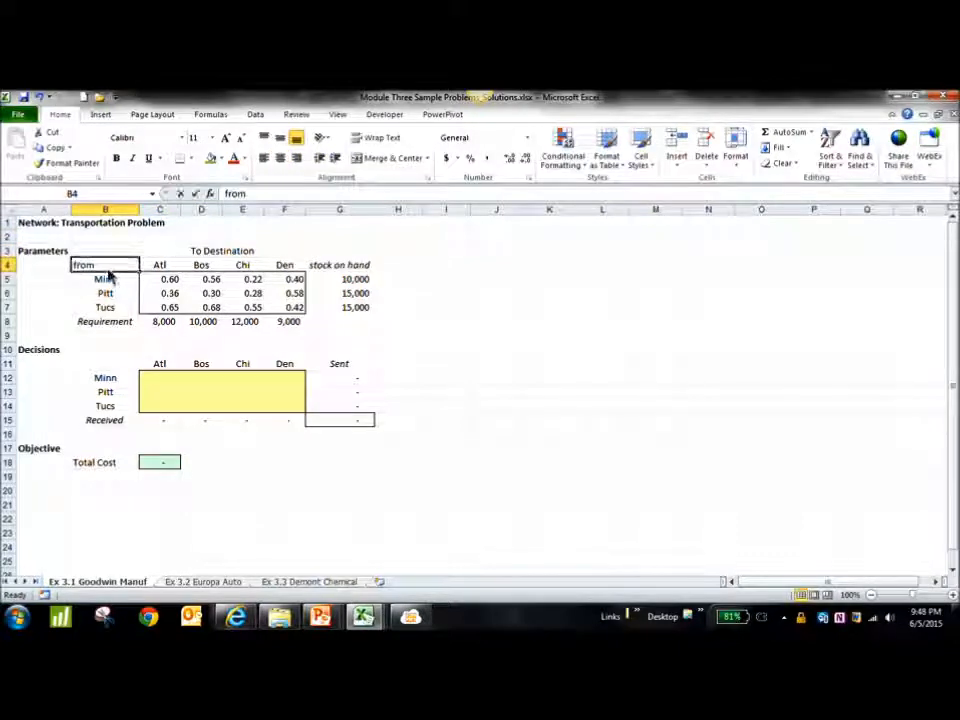
double_click(107, 271)
text(source)
key(Return)
click(120, 266)
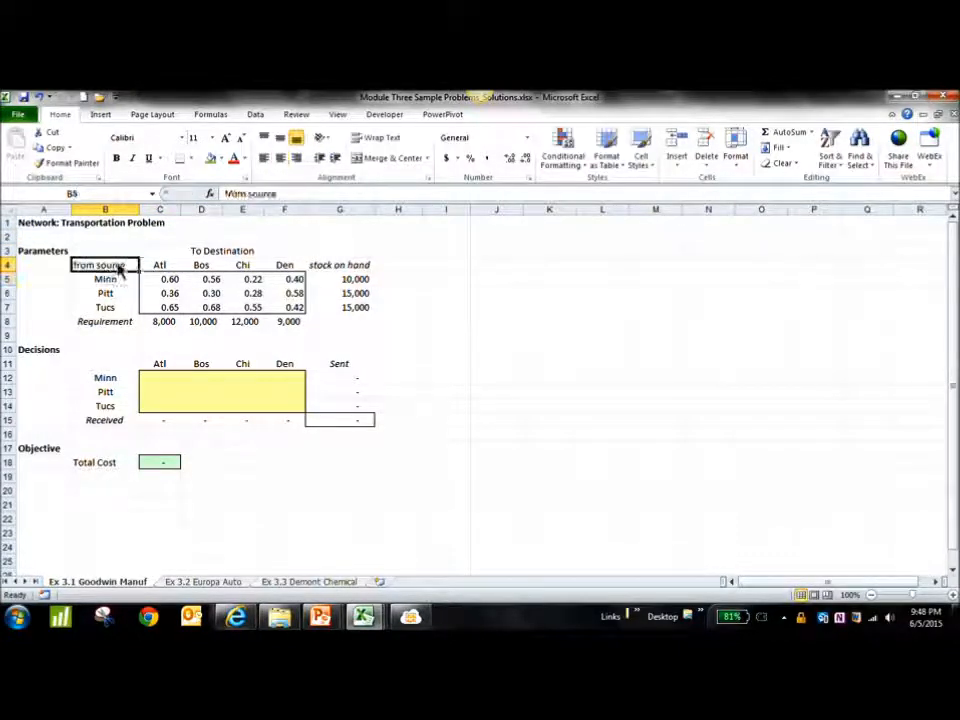
click(240, 254)
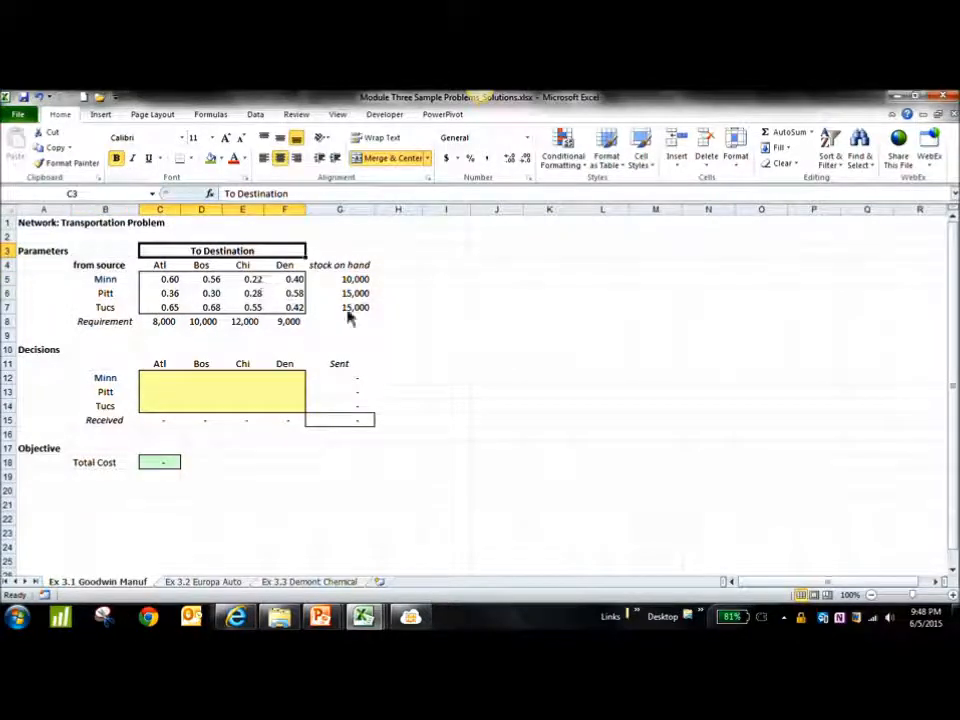
click(400, 337)
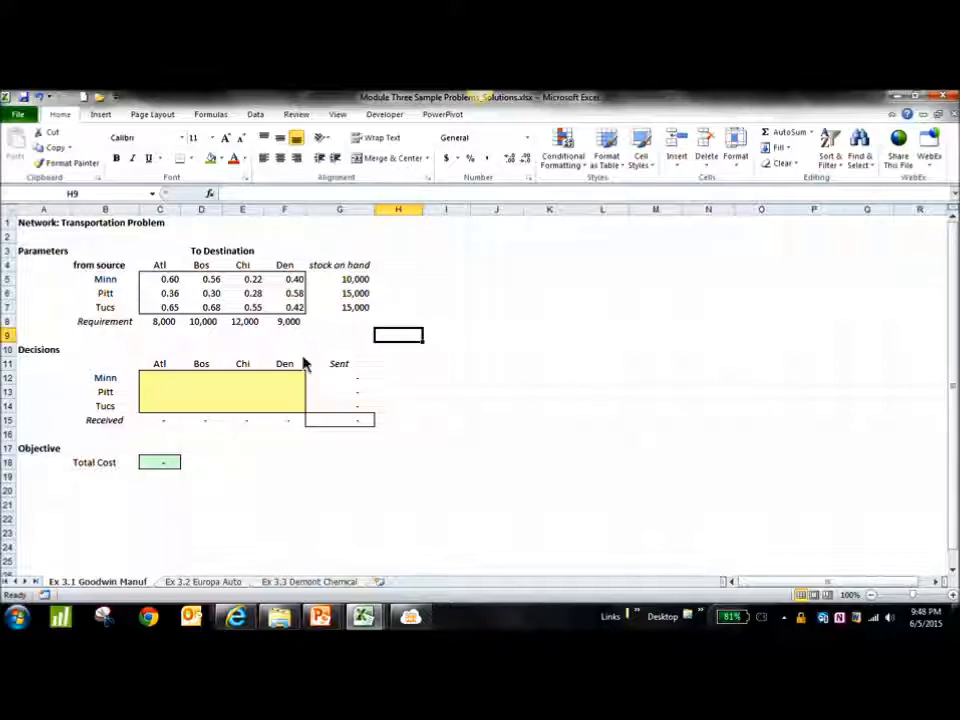
Format the shipping costs in C5:F7 in the Accounting number format with dollar signs.
click(174, 283)
drag(185, 284, 298, 311)
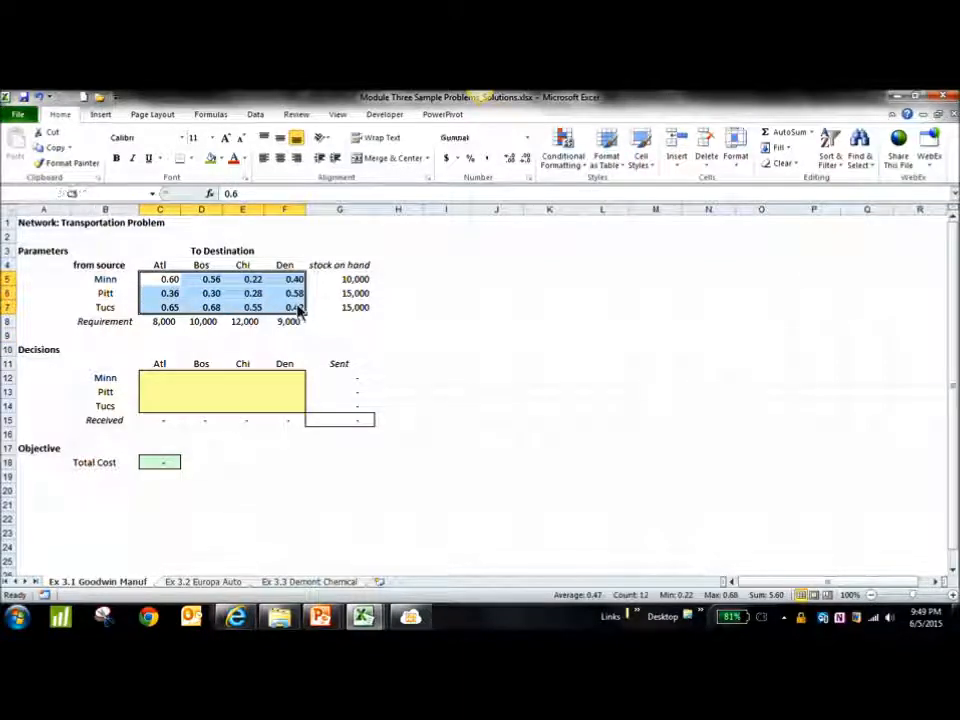
click(446, 162)
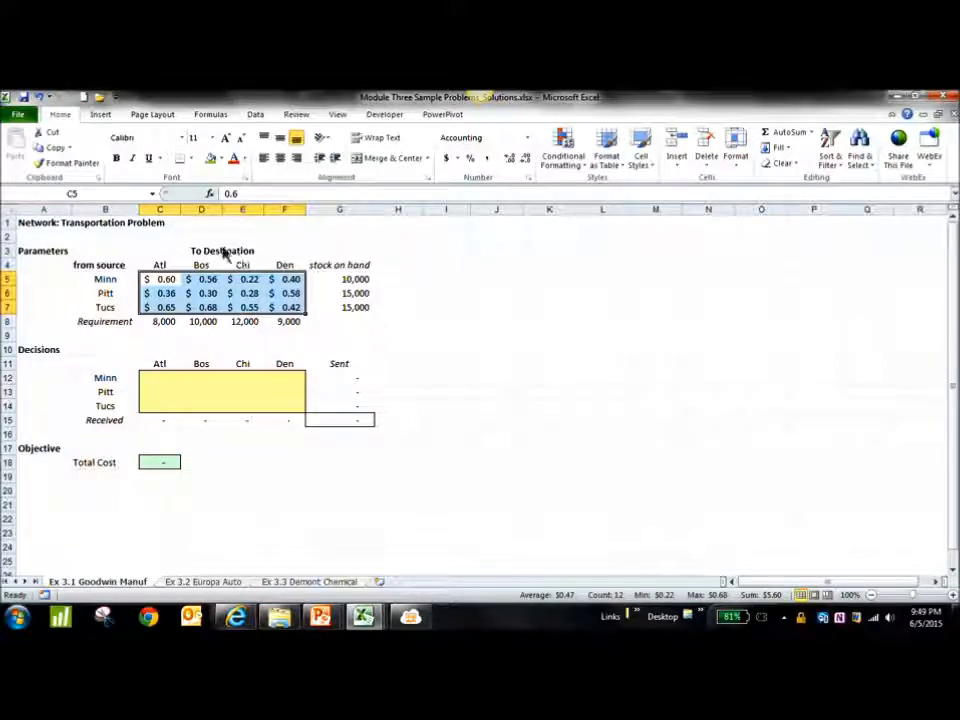
Examine Atlanta's requirement and its shipping costs from Minn, Pitt and Tucs.
key(ctrl+c)
click(160, 266)
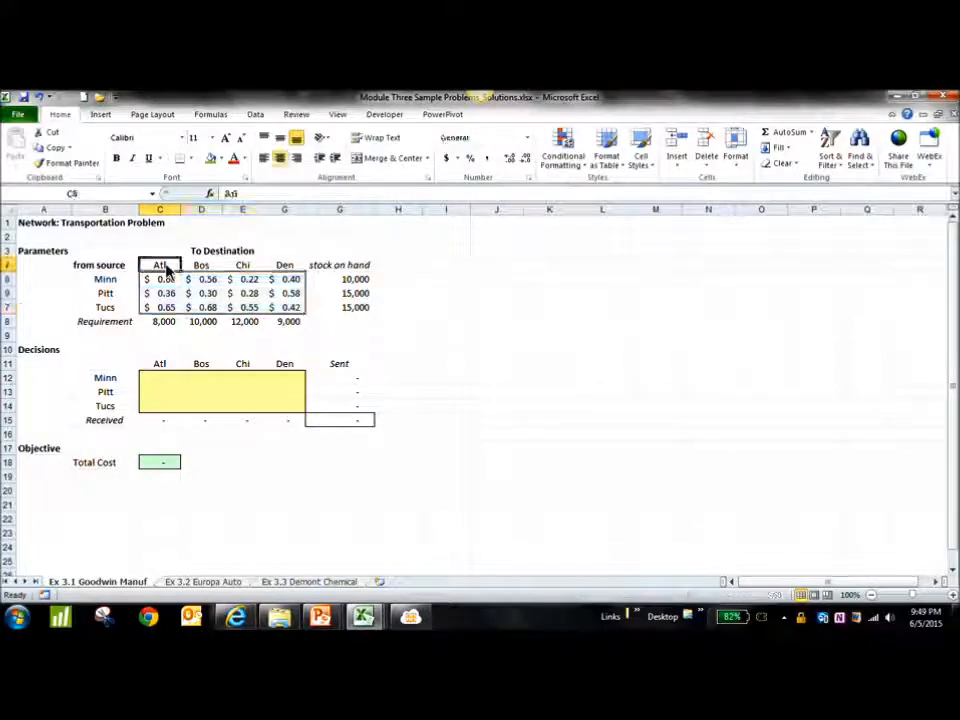
click(162, 322)
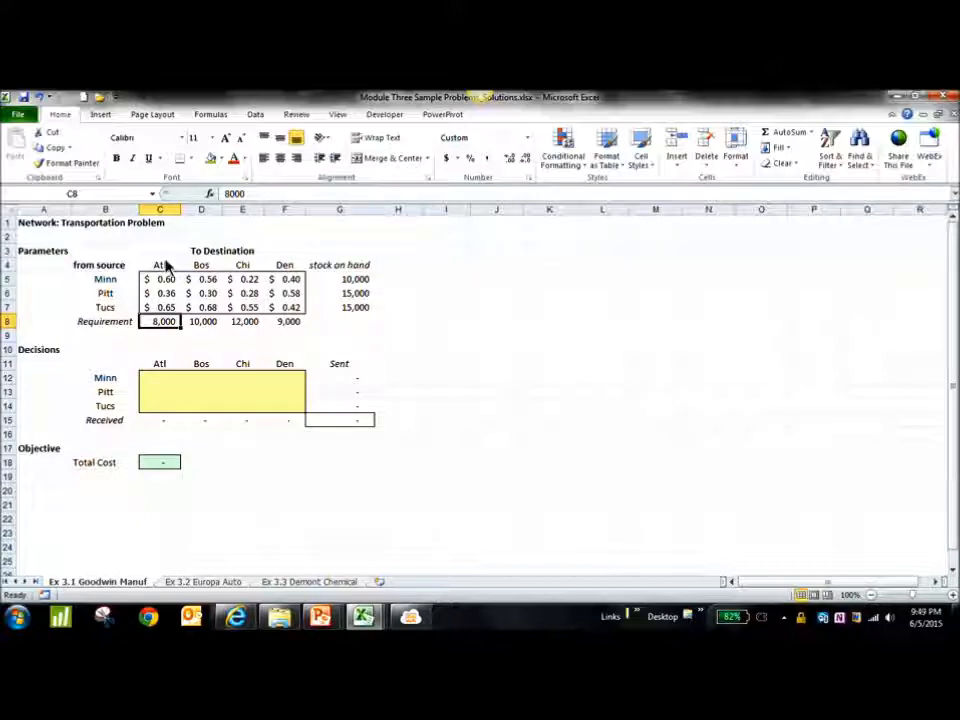
drag(166, 283, 168, 313)
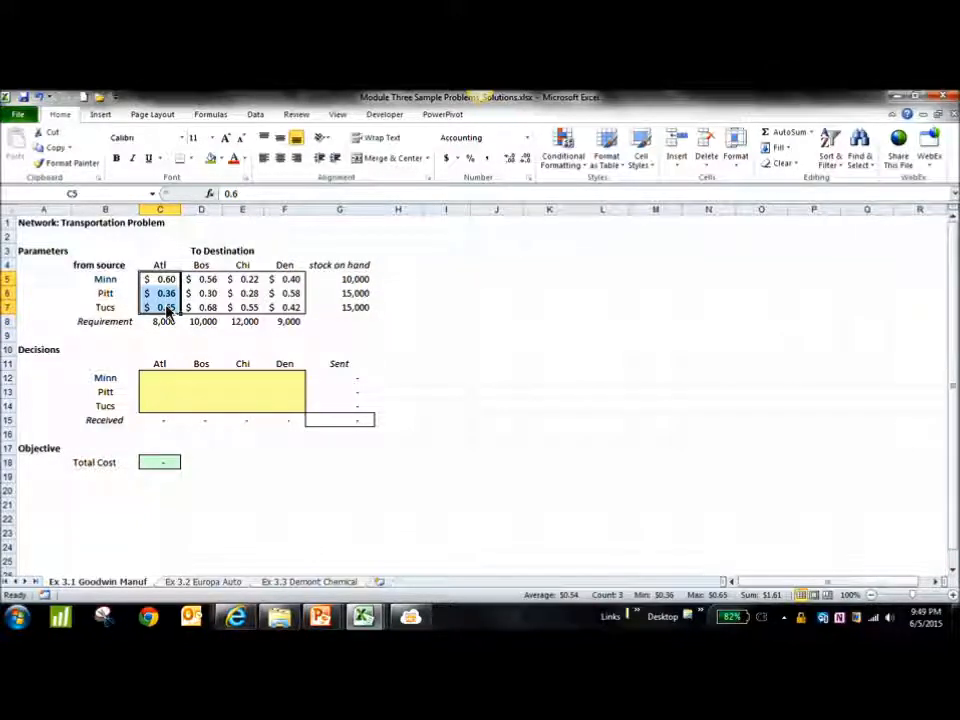
click(128, 280)
click(158, 268)
click(167, 283)
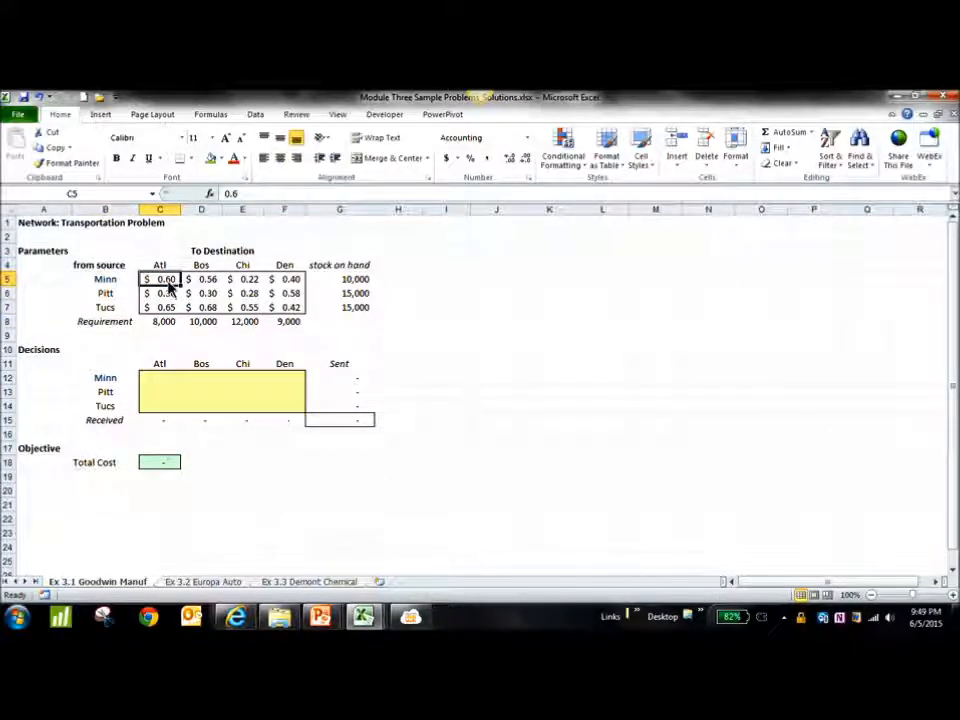
click(171, 296)
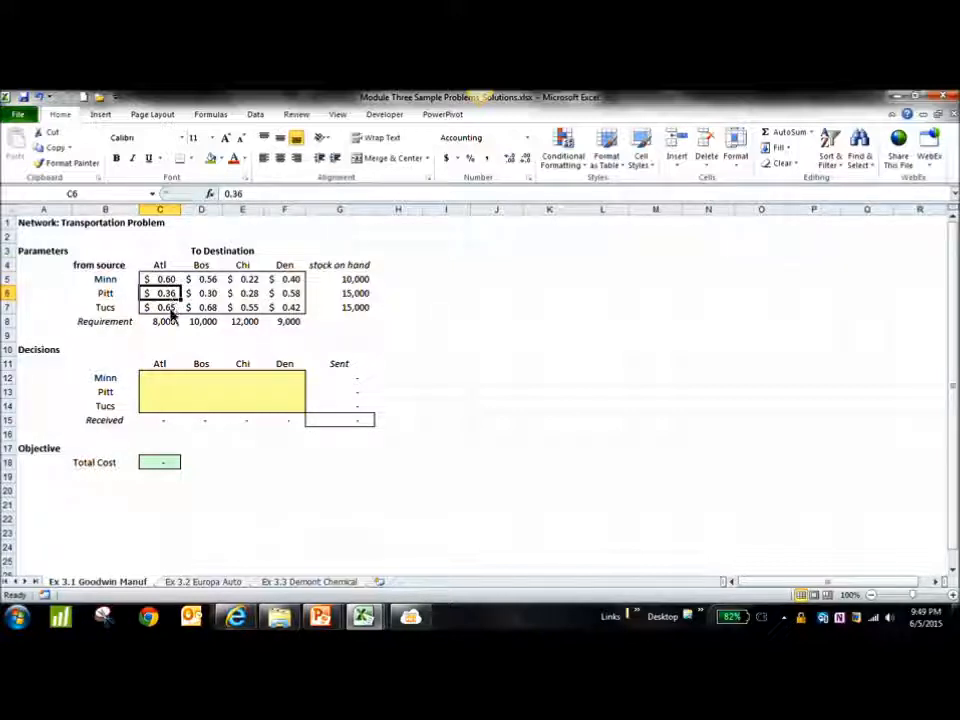
click(171, 311)
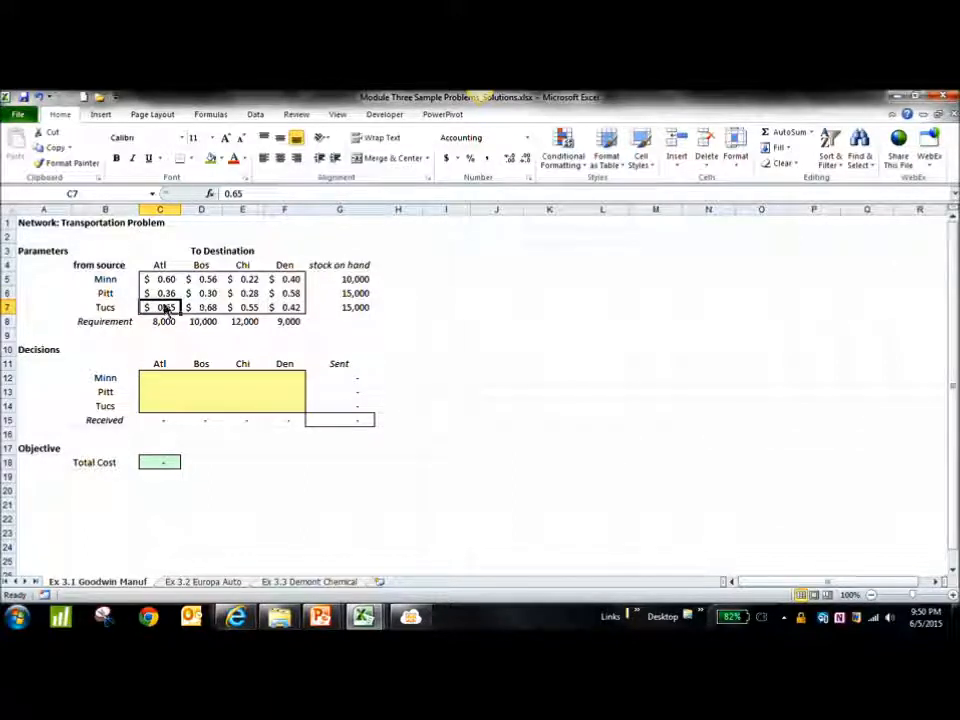
Copy the cost table B4:F7, including its source and destination labels, into the Decisions section starting at B11.
drag(110, 266, 342, 307)
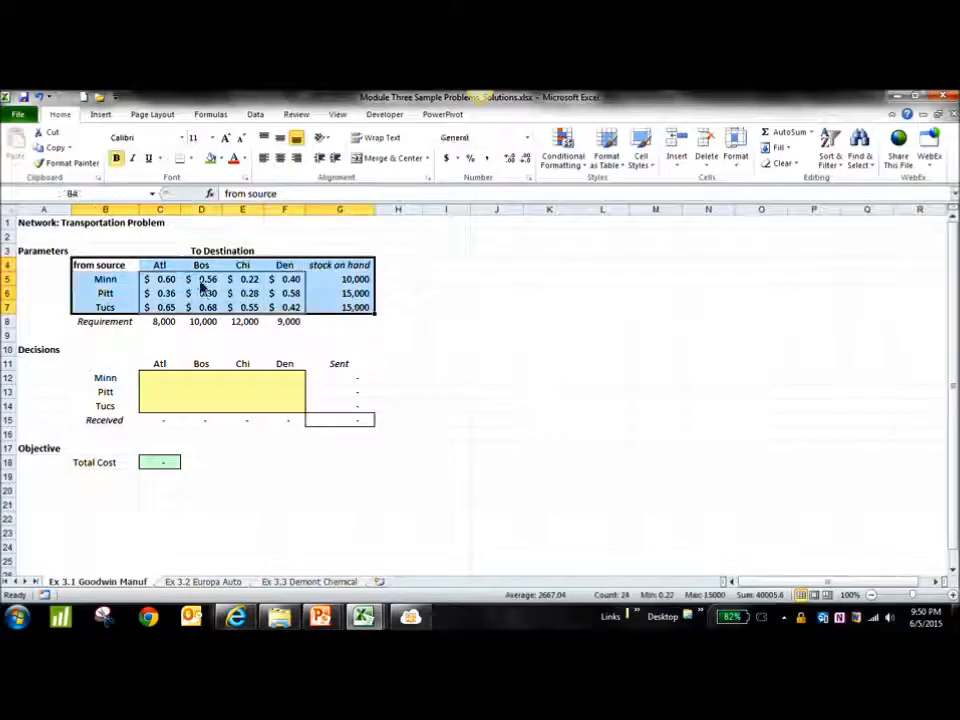
drag(129, 279, 293, 299)
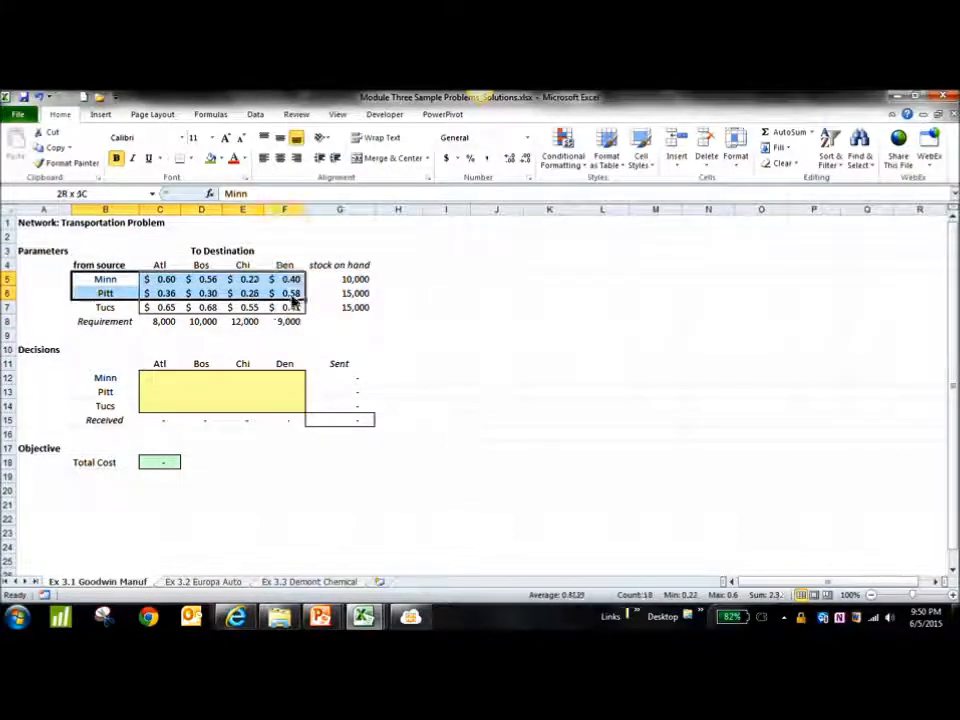
drag(103, 268, 306, 316)
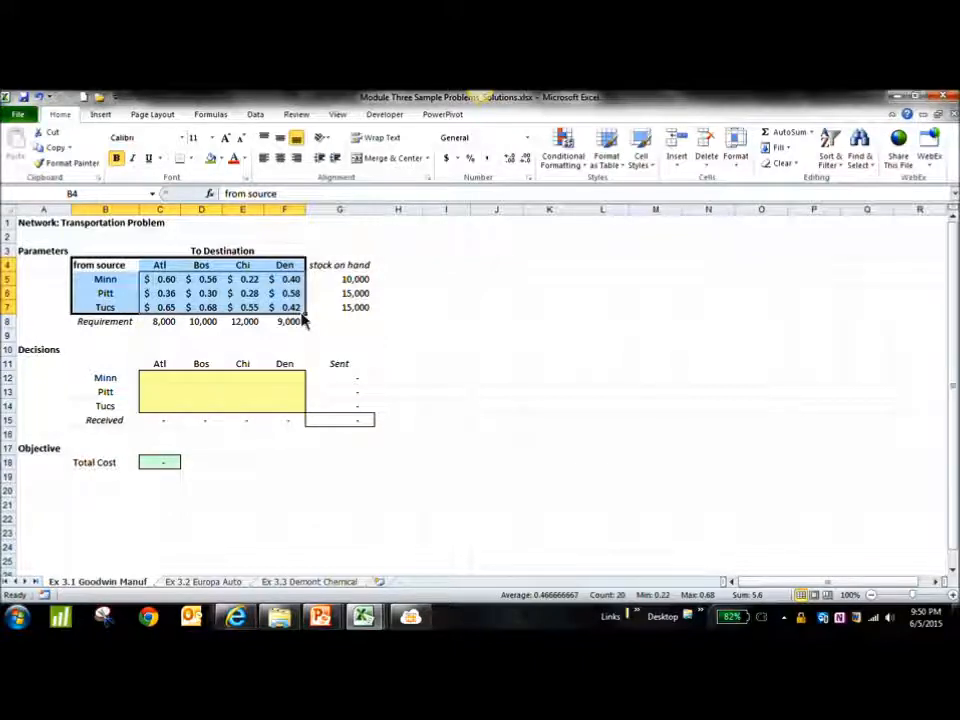
key(ctrl+c)
click(104, 366)
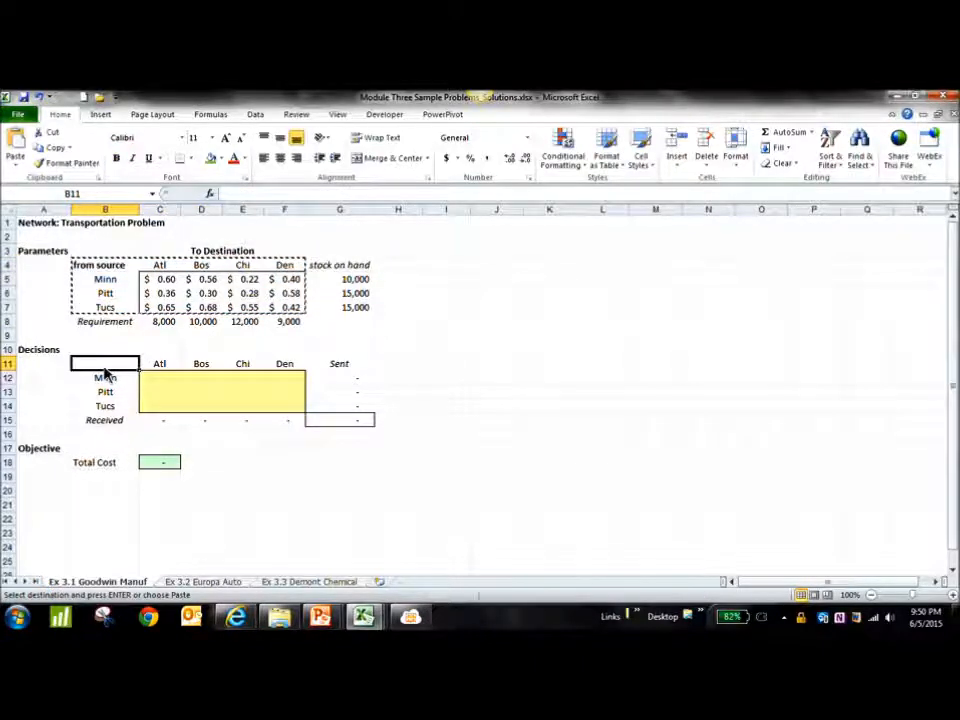
key(ctrl+v)
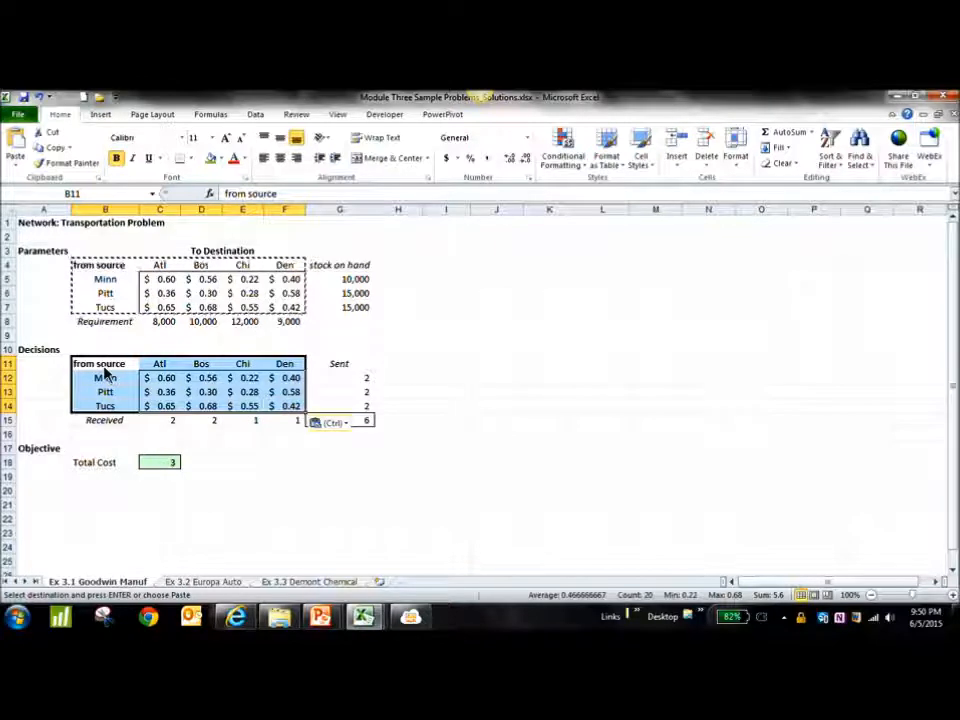
click(363, 369)
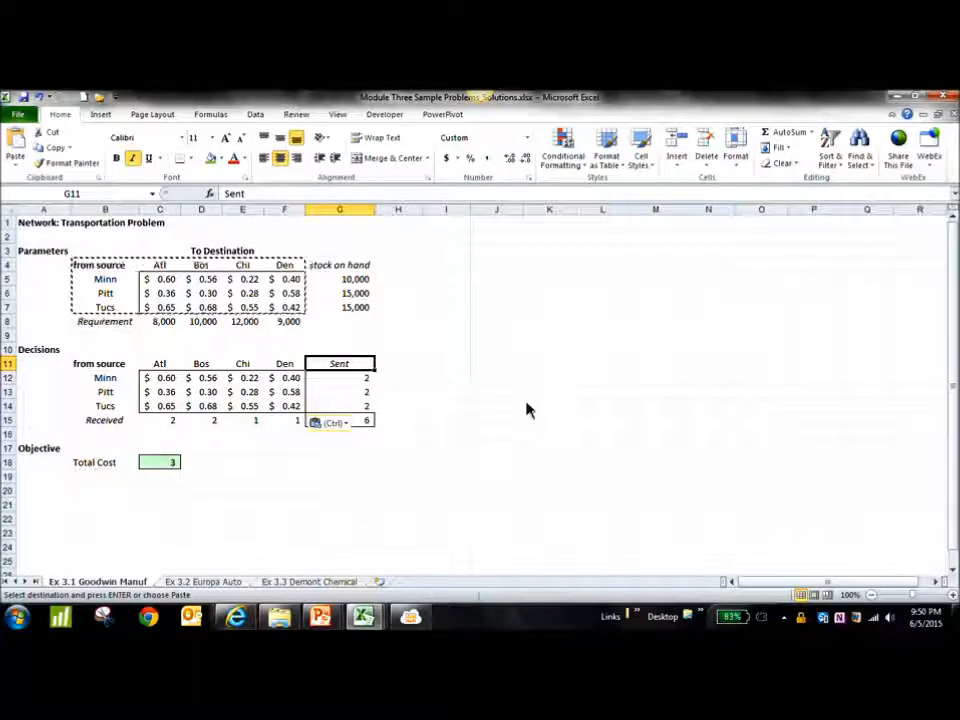
text(Stock on hand)
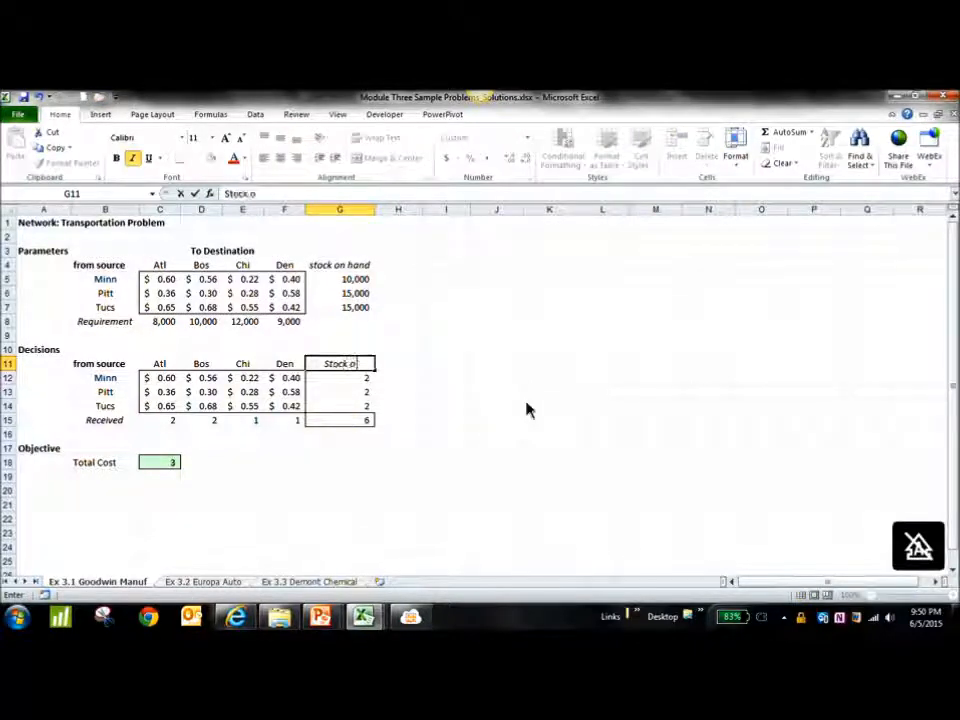
key(BackSpace)
key(BackSpace)
key(BackSpace)
key(BackSpace)
key(BackSpace)
key(BackSpace)
key(BackSpace)
key(BackSpace)
key(BackSpace)
key(BackSpace)
key(BackSpace)
key(BackSpace)
text(ent)
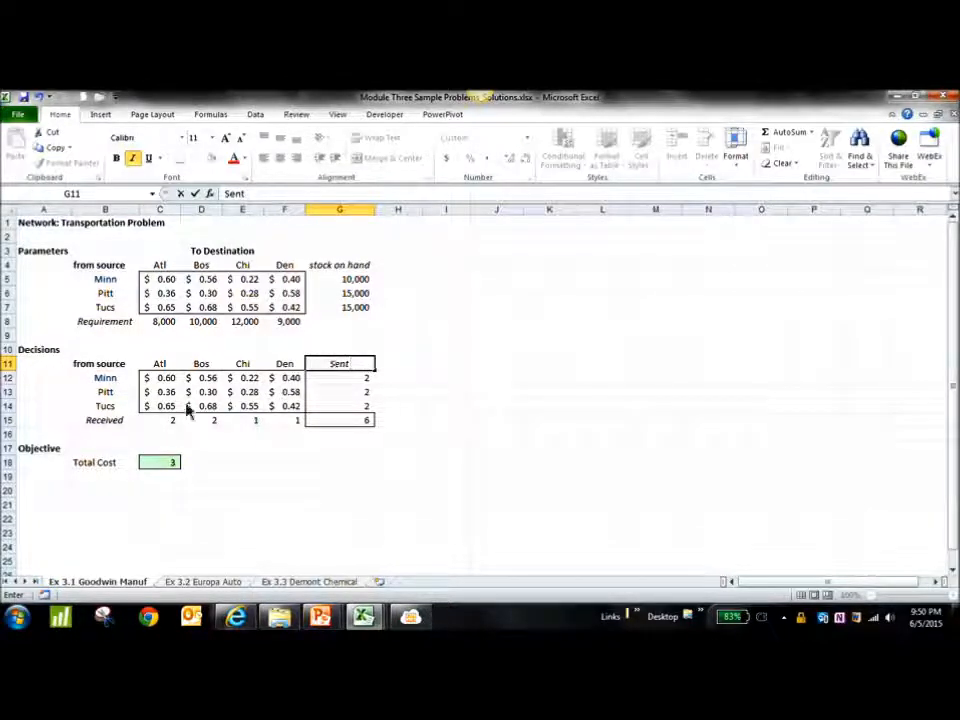
Relabel the decision table's total row in B15 as "Requirement" and its total column in G11 as "Stock on hand".
click(115, 422)
text(Re)
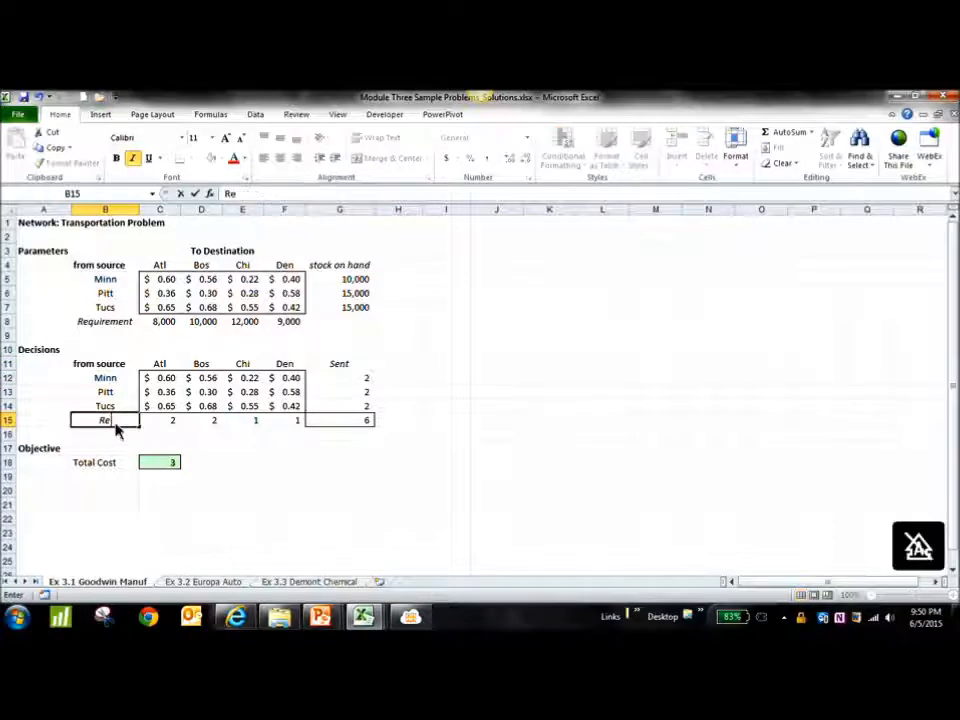
text(quirement)
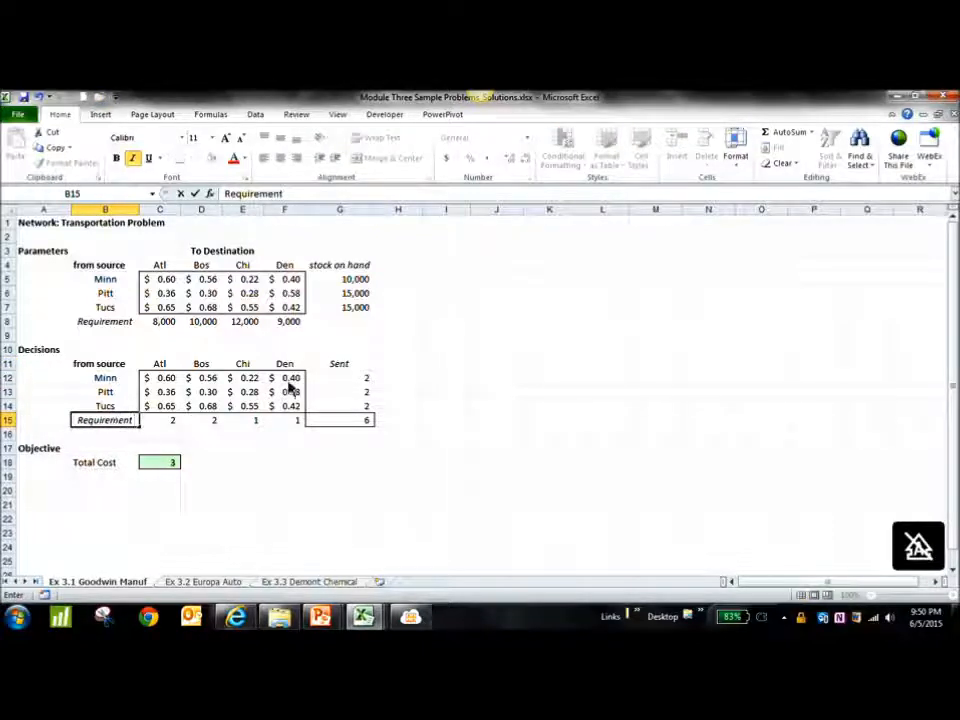
click(352, 365)
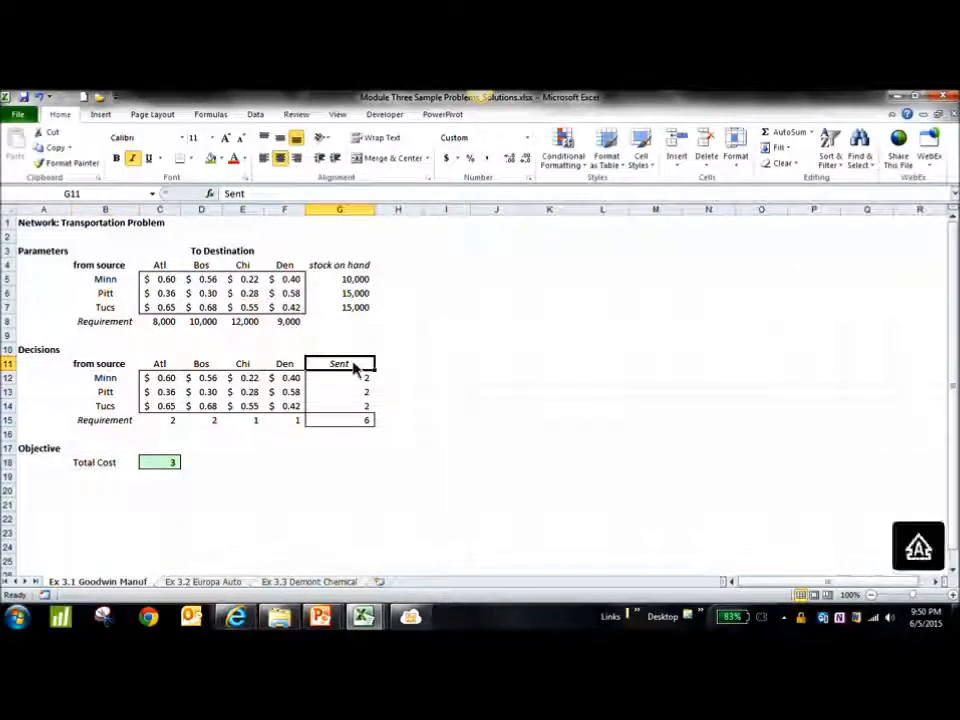
text(Stock on hand)
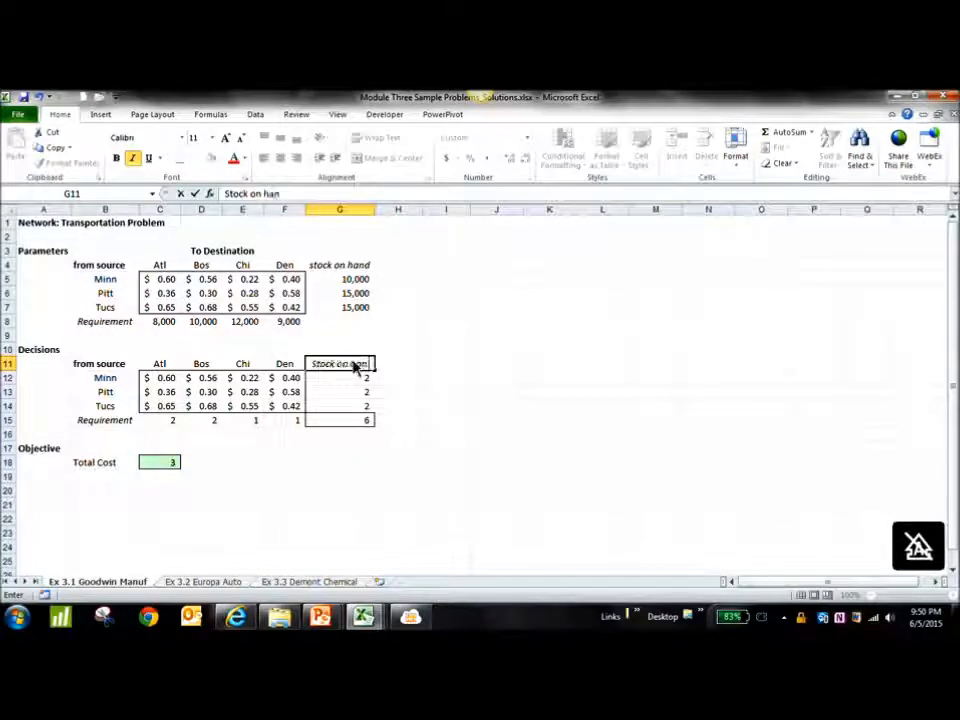
key(Return)
click(512, 366)
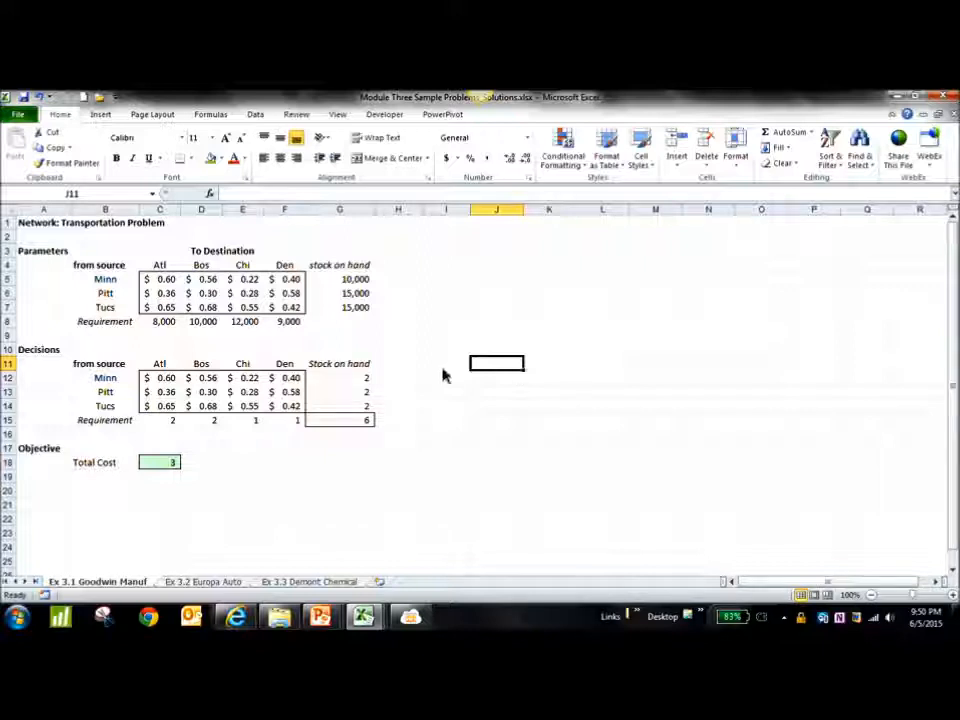
Enter a SUM formula over C12:F12 in G12 to total the shipments from Minn.
click(358, 380)
text(=sum()
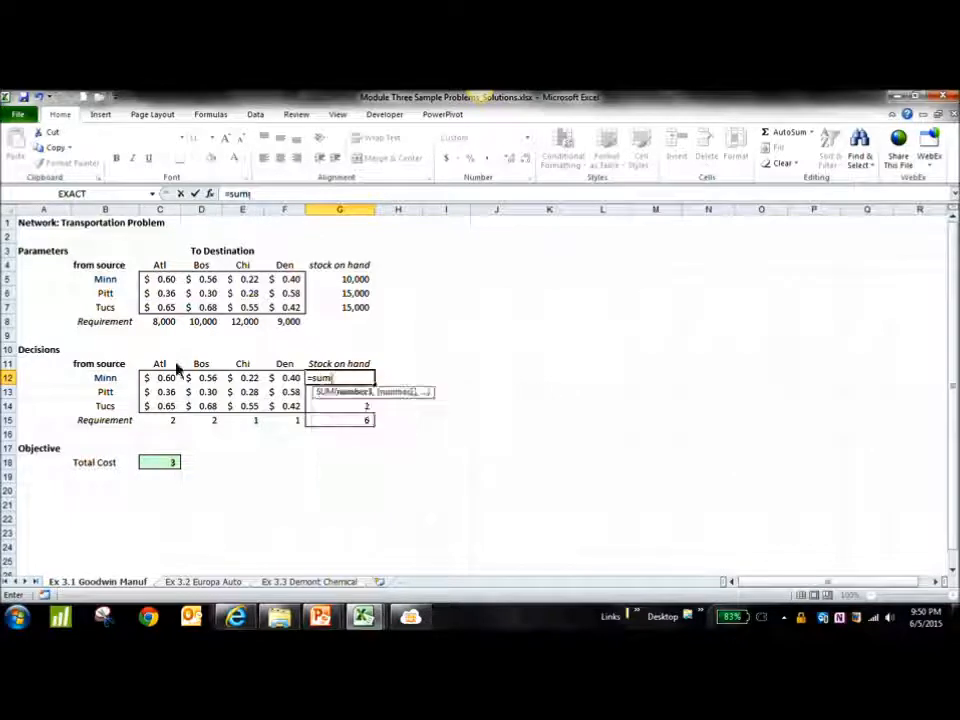
drag(161, 379, 290, 383)
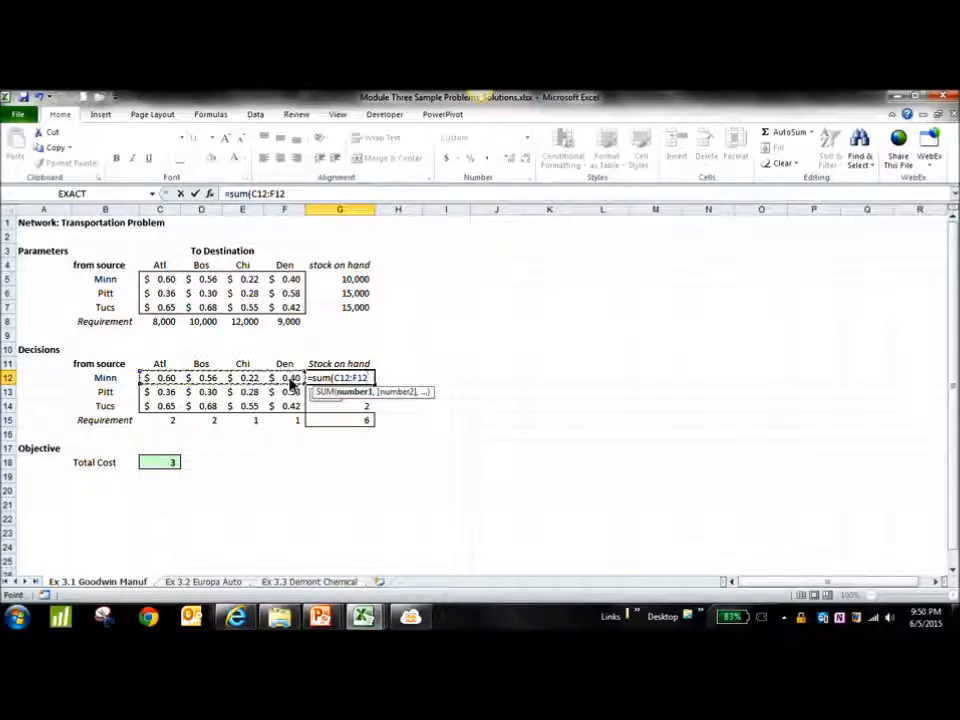
key(Return)
Clear the copied costs from decision cells C12:F14 and reduce their number format by one decimal place.
drag(158, 380, 300, 407)
key(Delete)
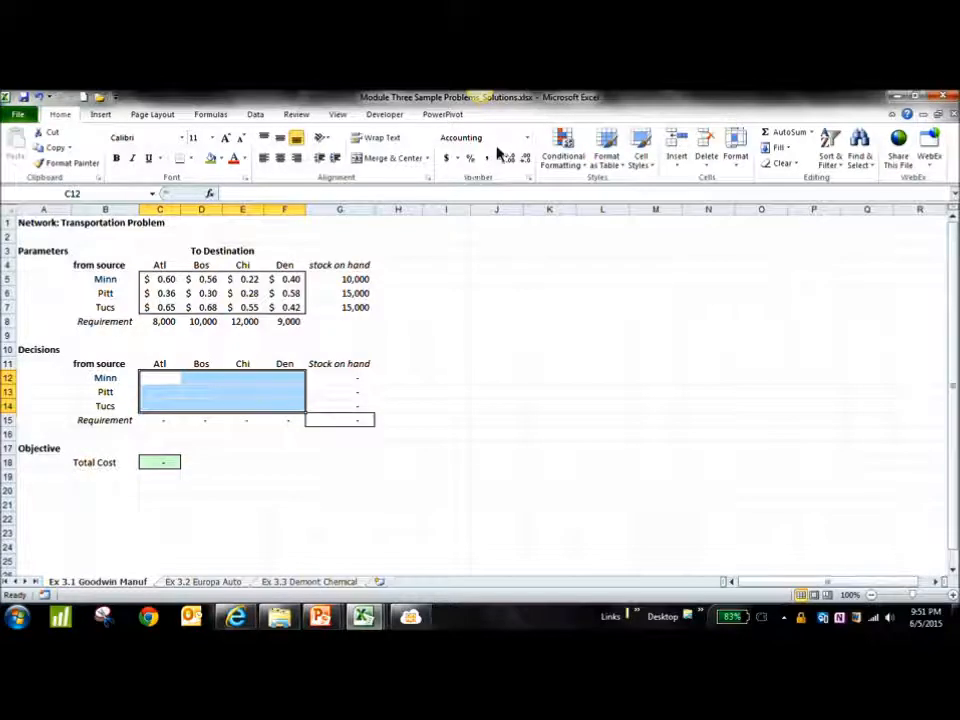
click(524, 160)
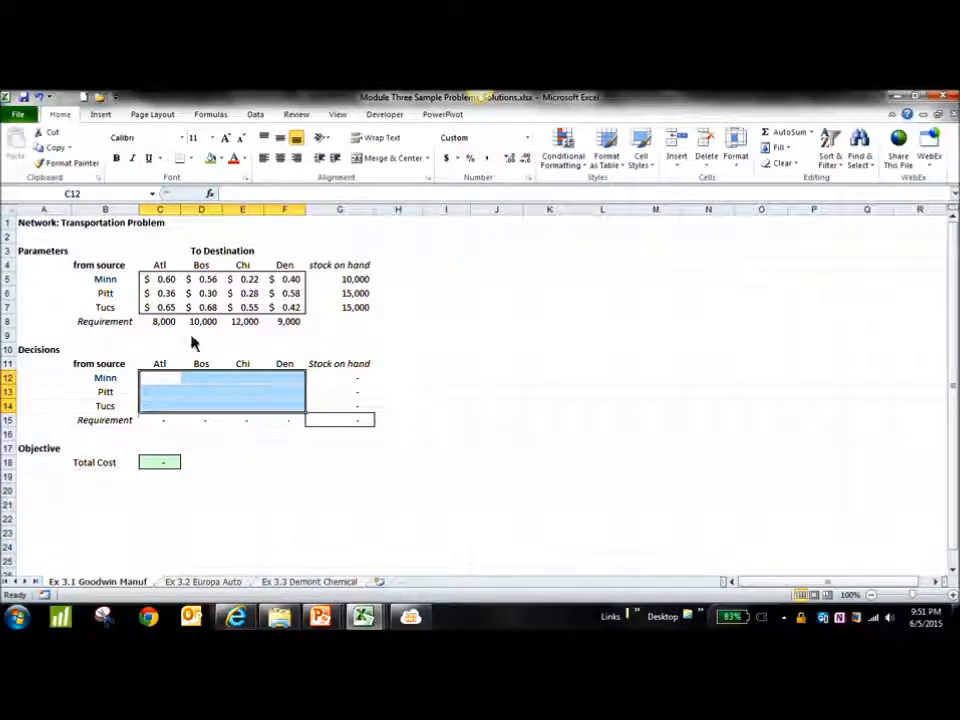
drag(103, 364, 285, 411)
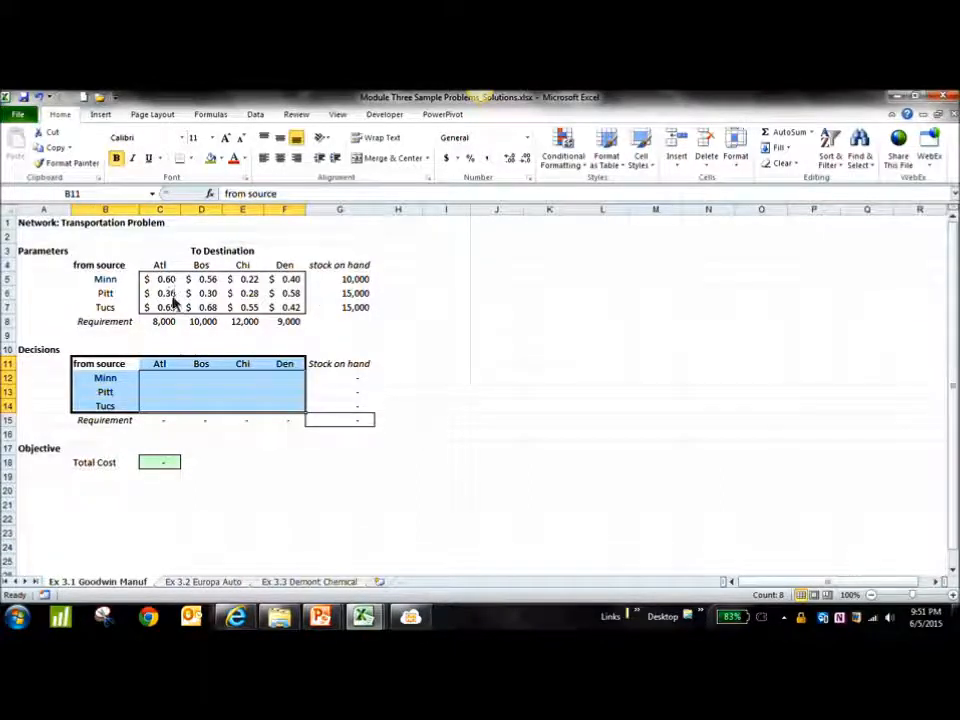
Fill the SUM formula in G12 down the Stock on hand column through G15.
click(348, 380)
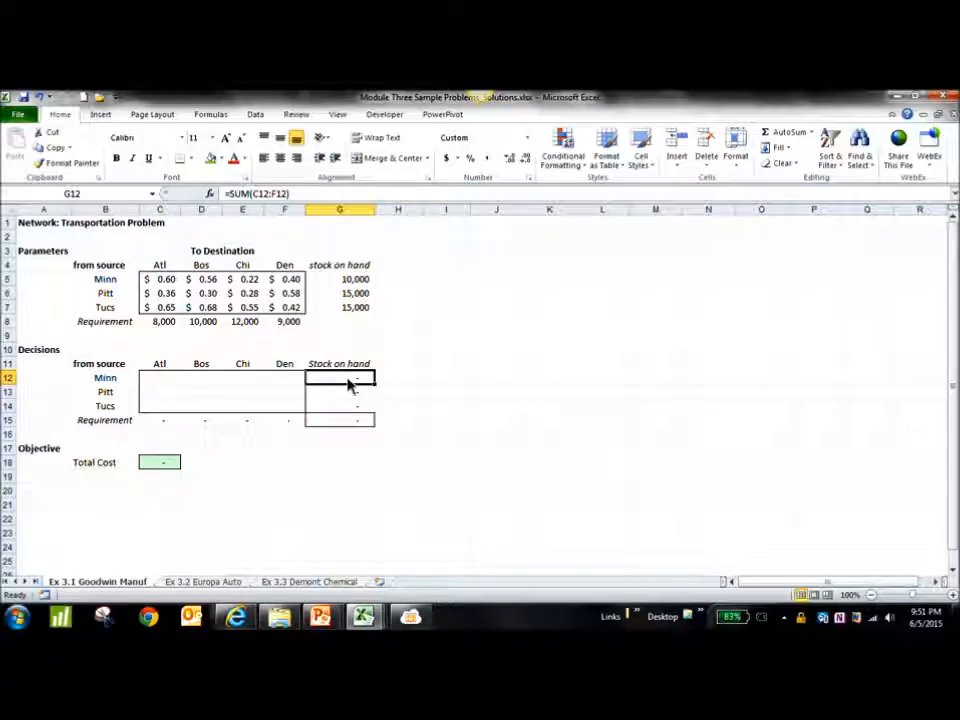
drag(375, 385, 379, 413)
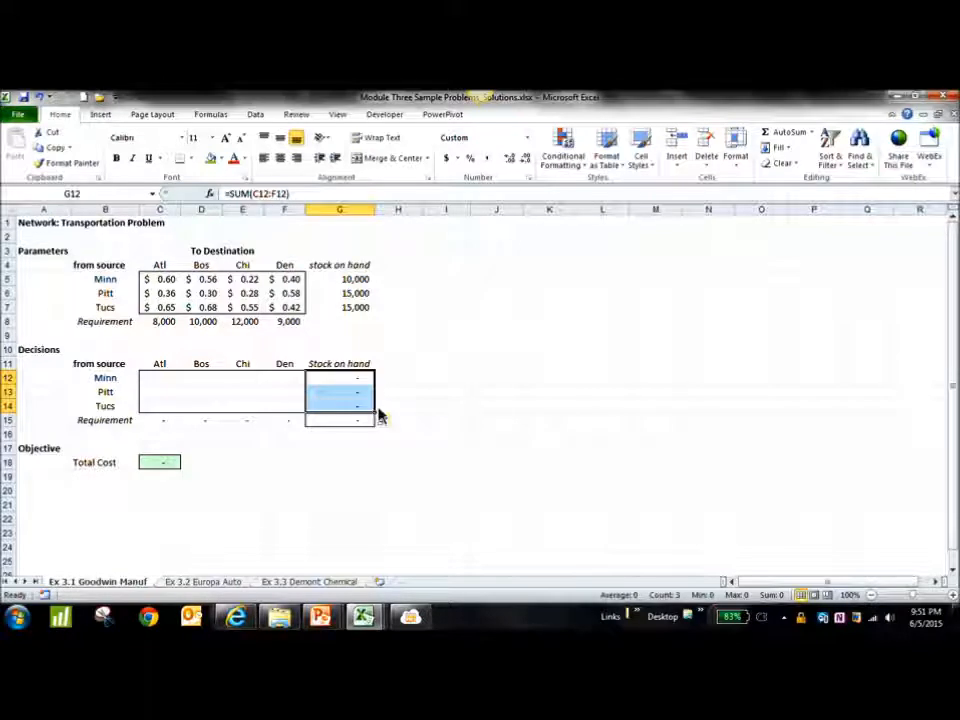
drag(380, 418, 379, 433)
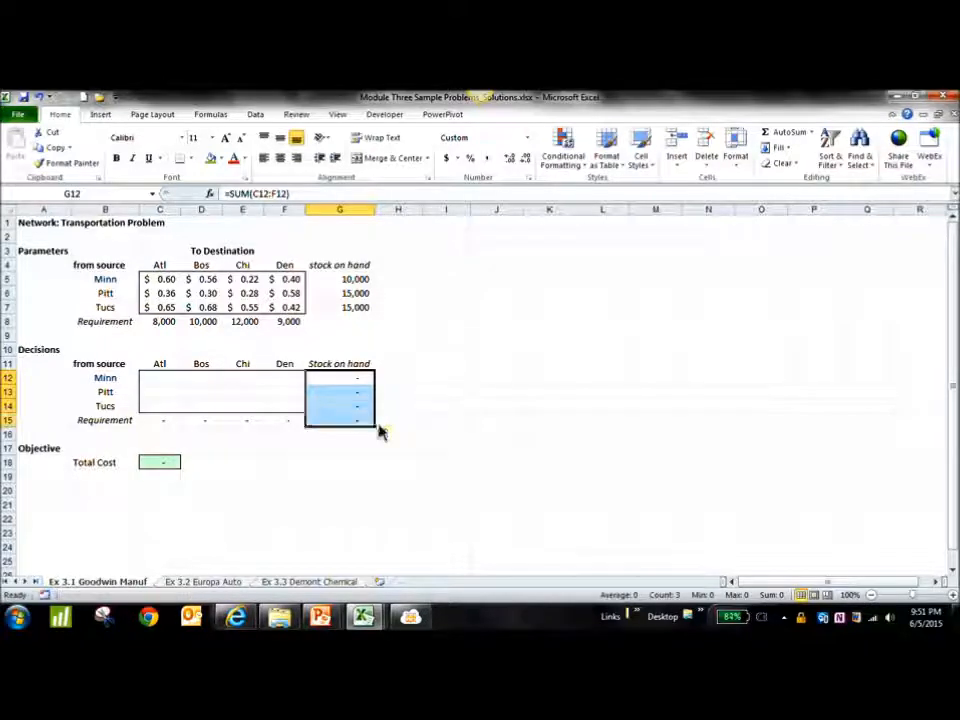
Enter =SUM(C12:C14) as Atlanta's total in C15 and fill it across to Denver in F15.
click(166, 424)
text(=)
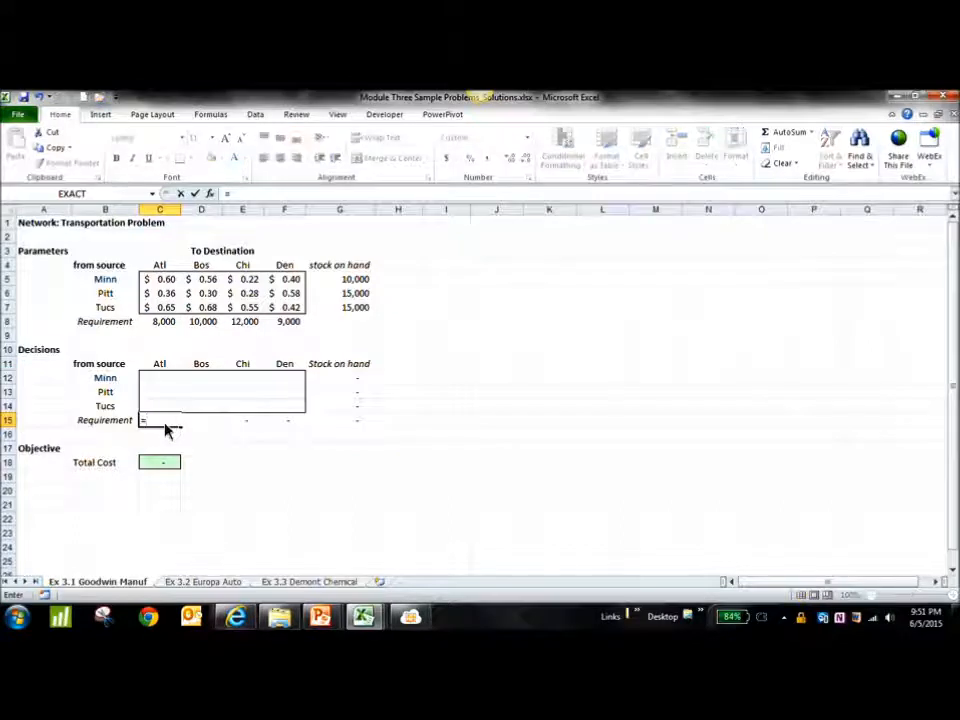
text(sum()
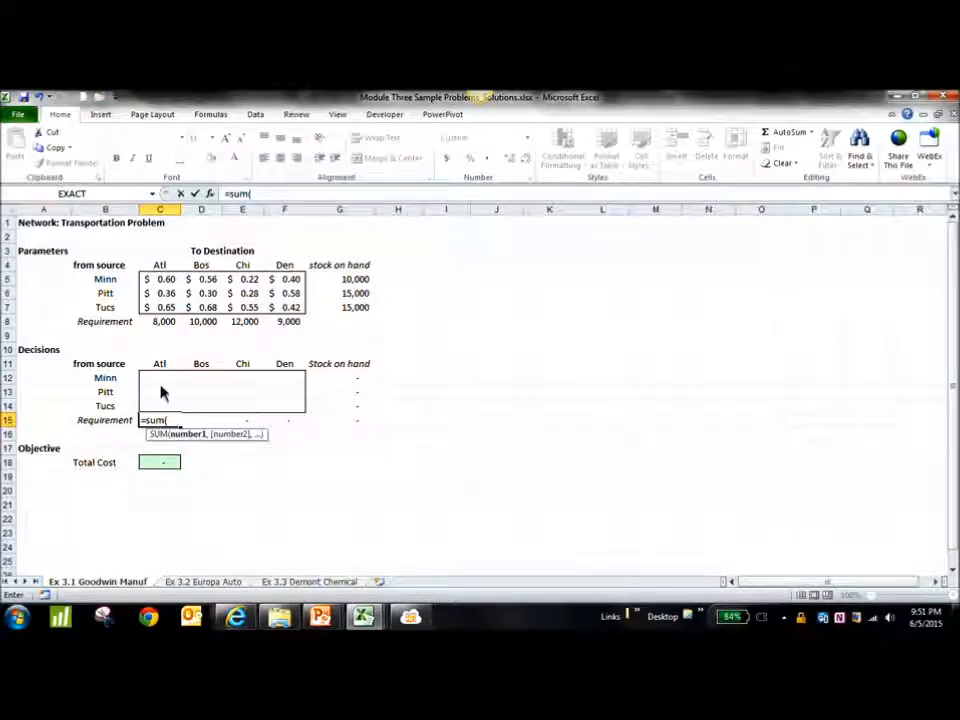
drag(162, 380, 160, 408)
text())
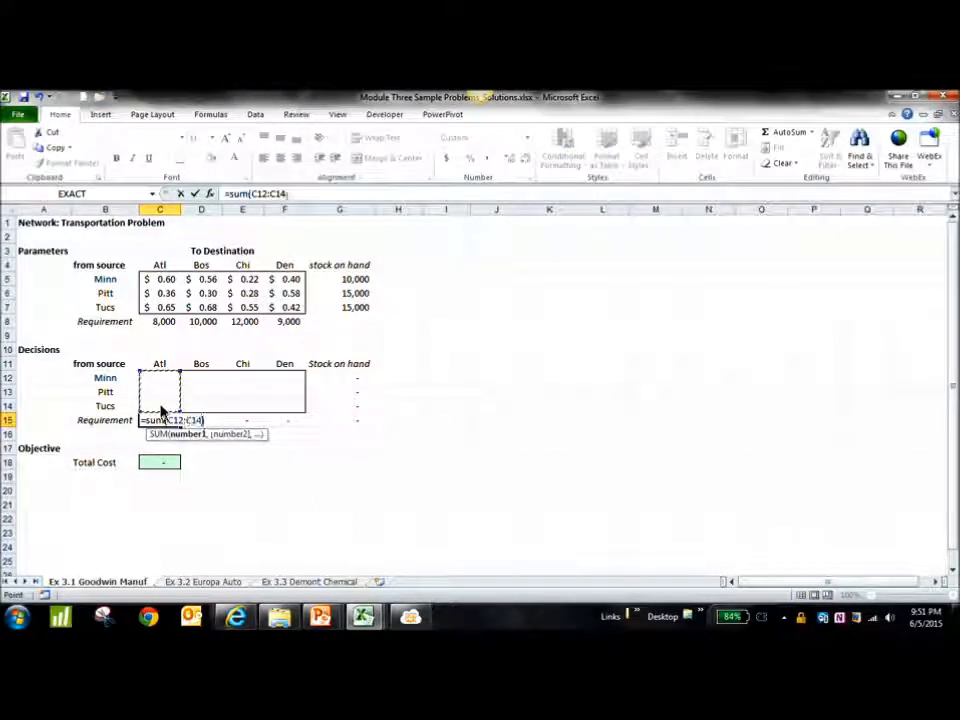
key(Return)
click(168, 421)
drag(181, 427, 294, 430)
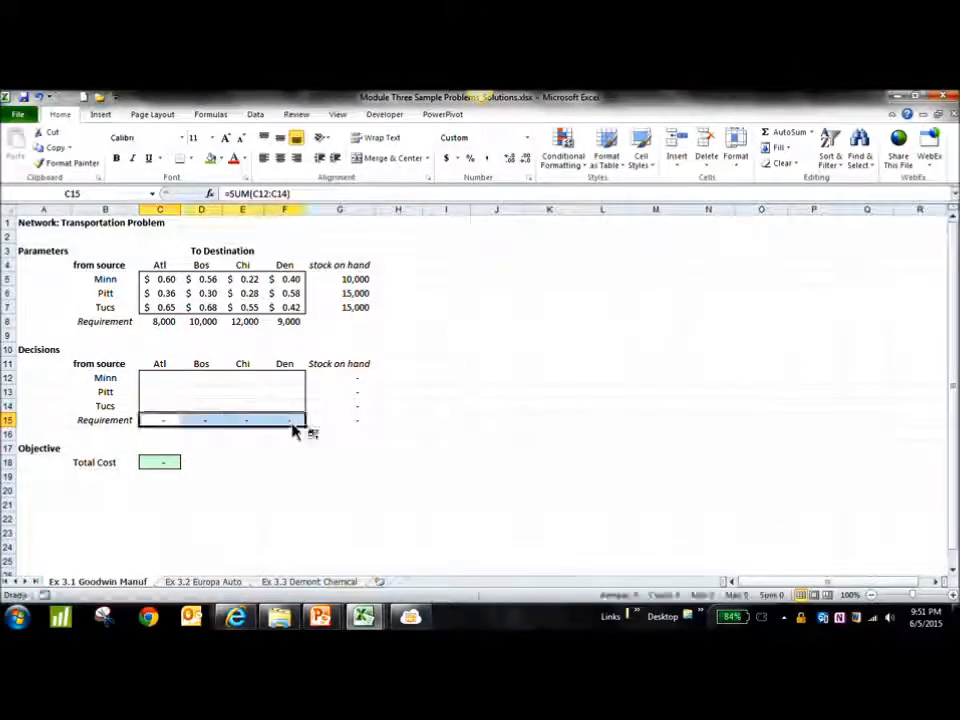
click(437, 450)
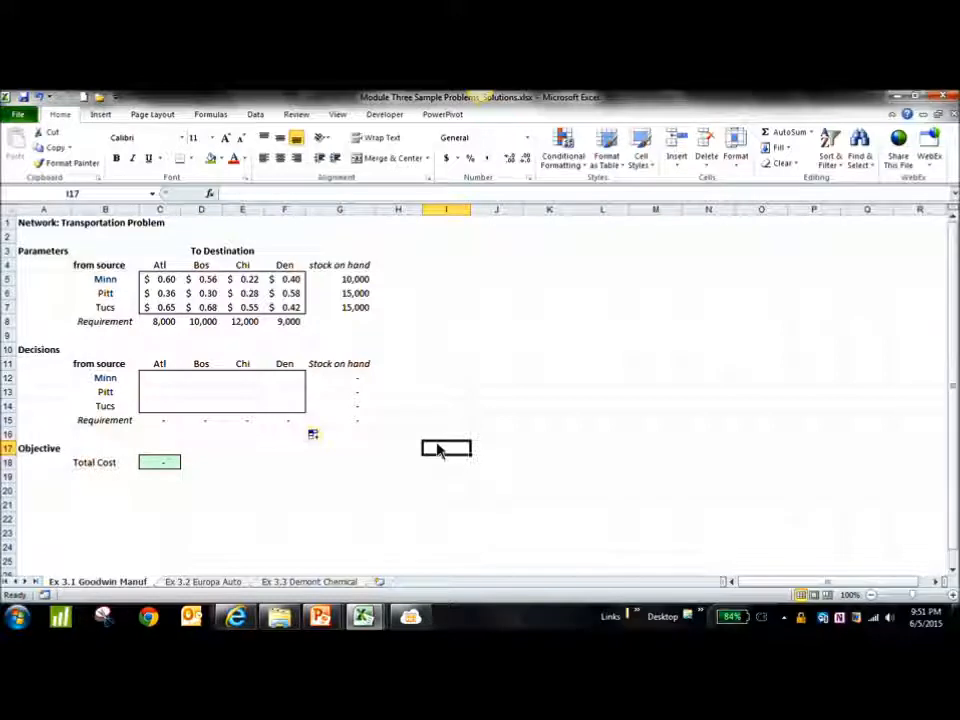
Clear the total in G15 and refill the existing SUM formulas through G12:G14 and C15:F15.
click(360, 423)
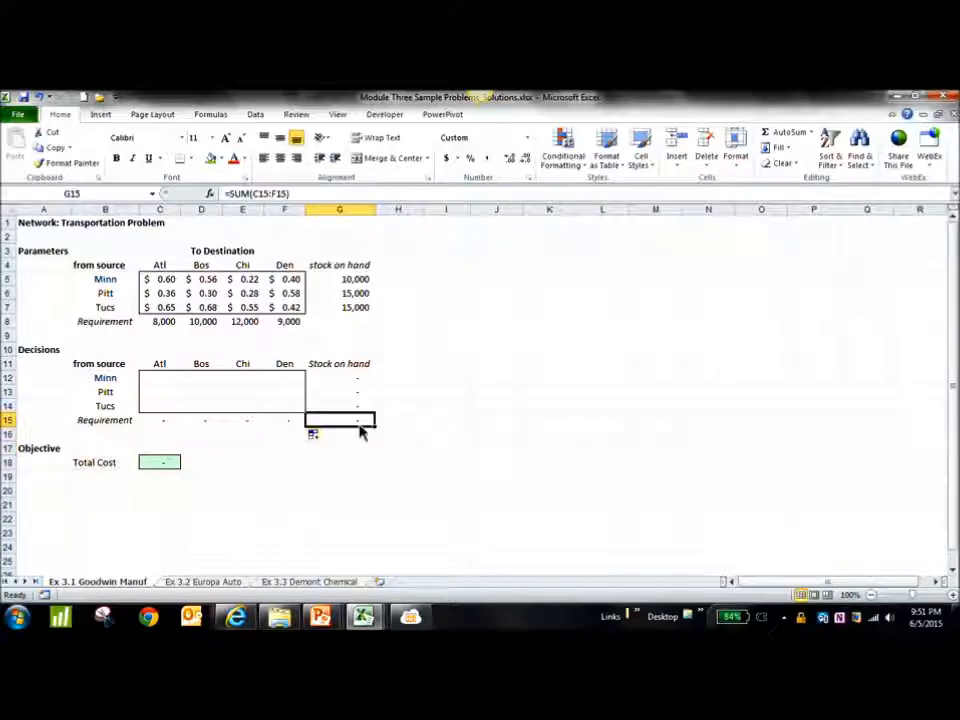
key(Delete)
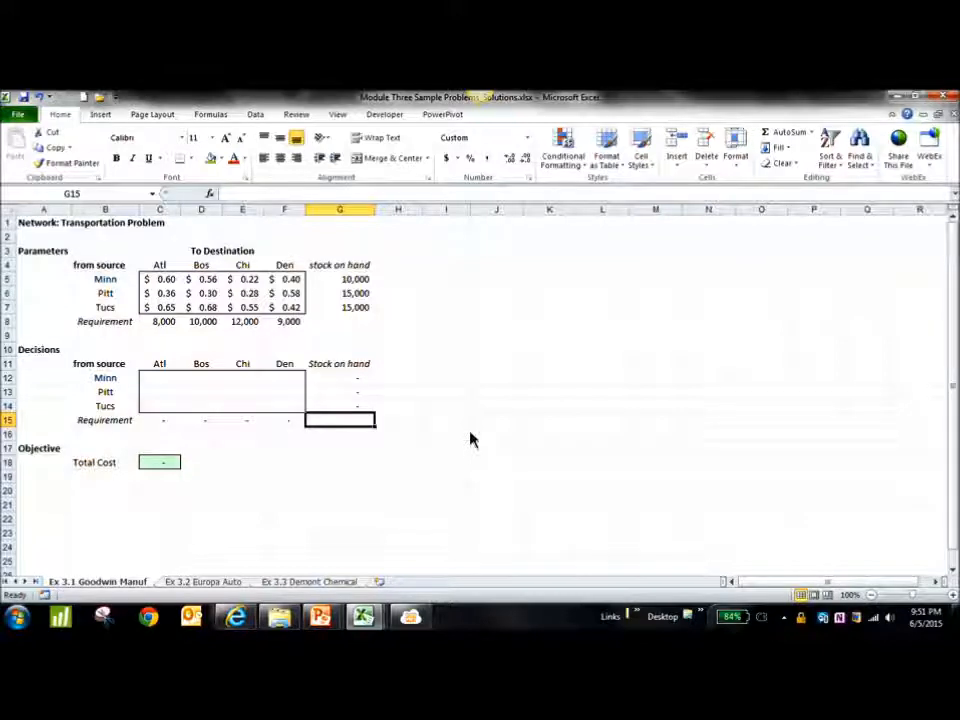
click(368, 379)
drag(377, 388, 377, 412)
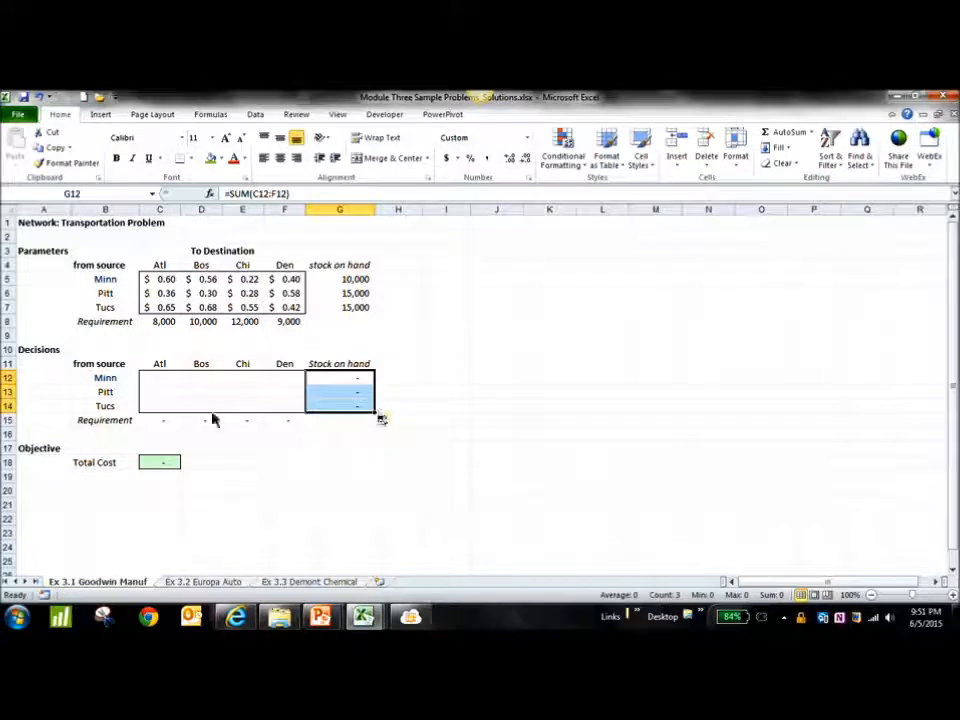
click(158, 422)
drag(183, 430, 300, 433)
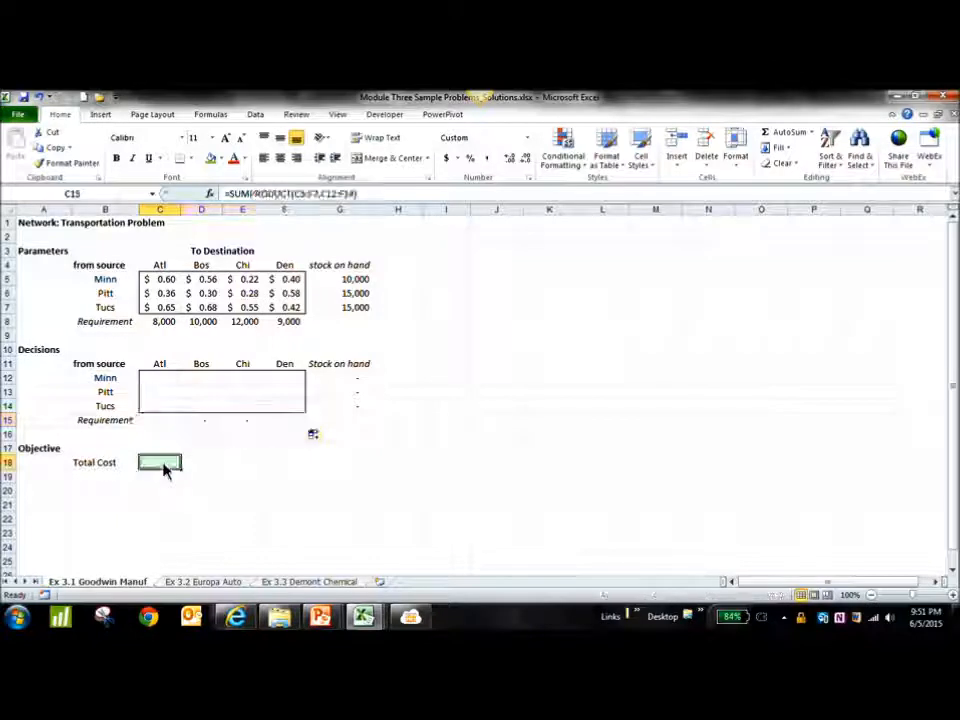
Enter =SUMPRODUCT(C12:F14,C5:F7) in C18 to calculate Total Cost from the decision cells and shipping costs.
text(=sum)
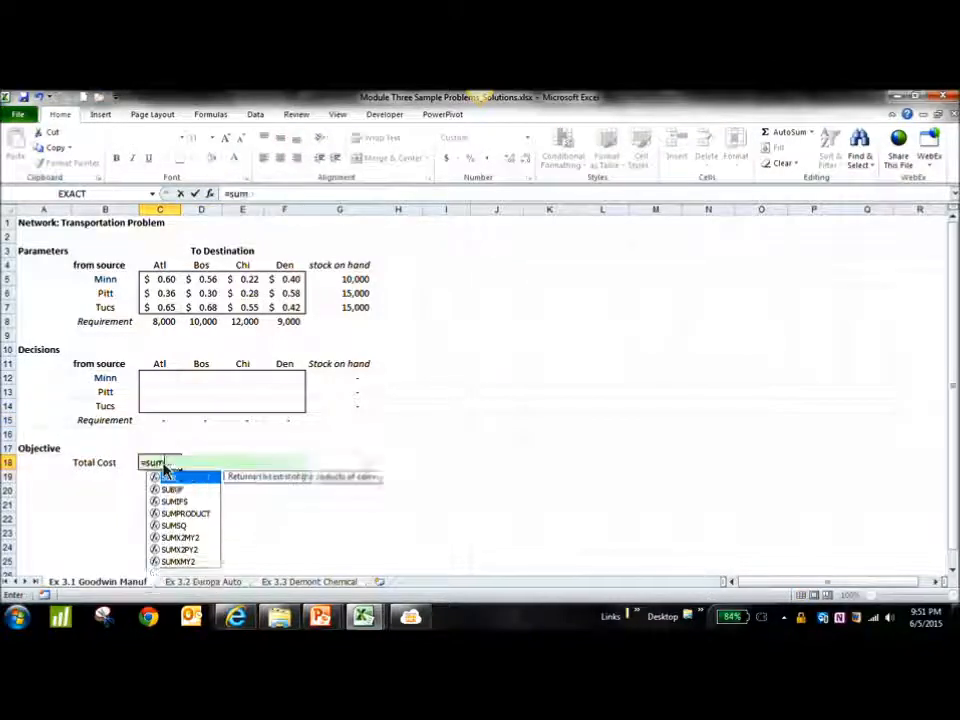
text(product()
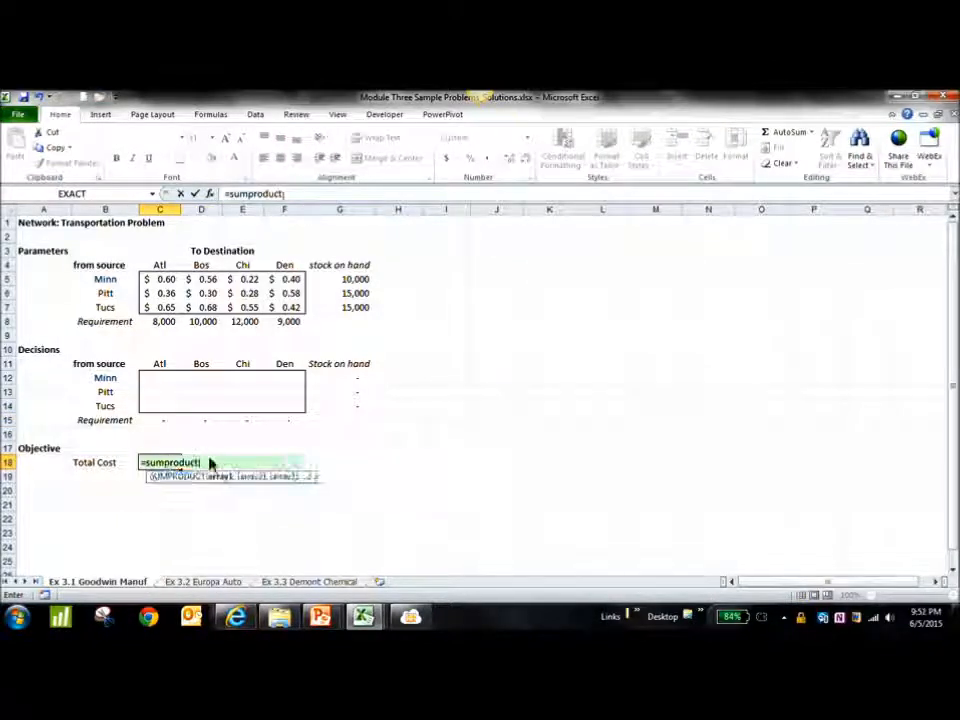
drag(158, 380, 295, 410)
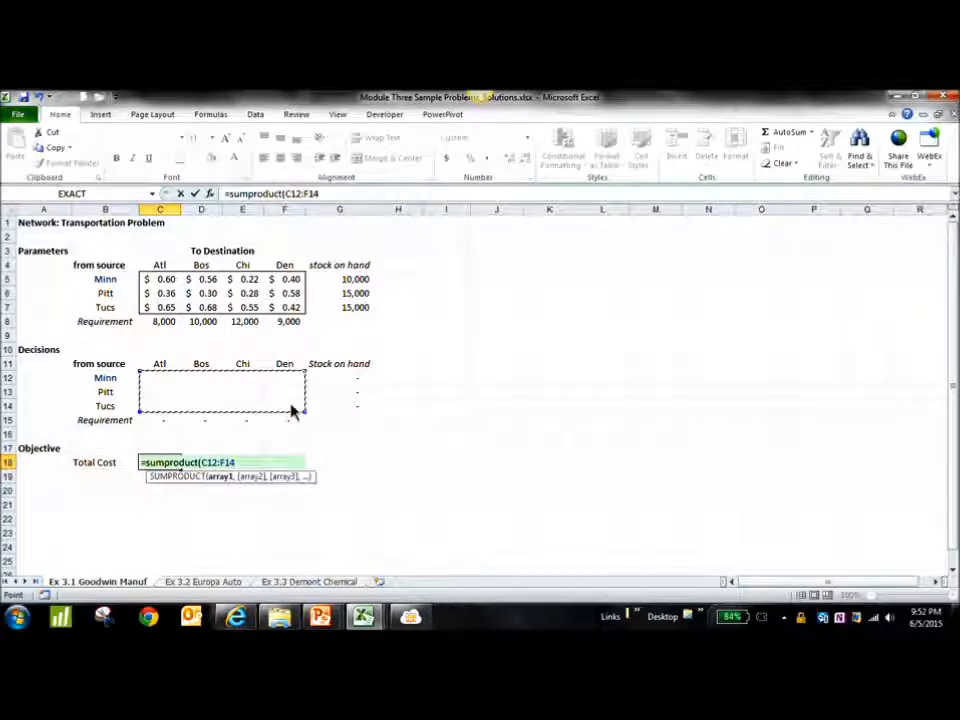
text(,)
drag(163, 284, 302, 313)
text())
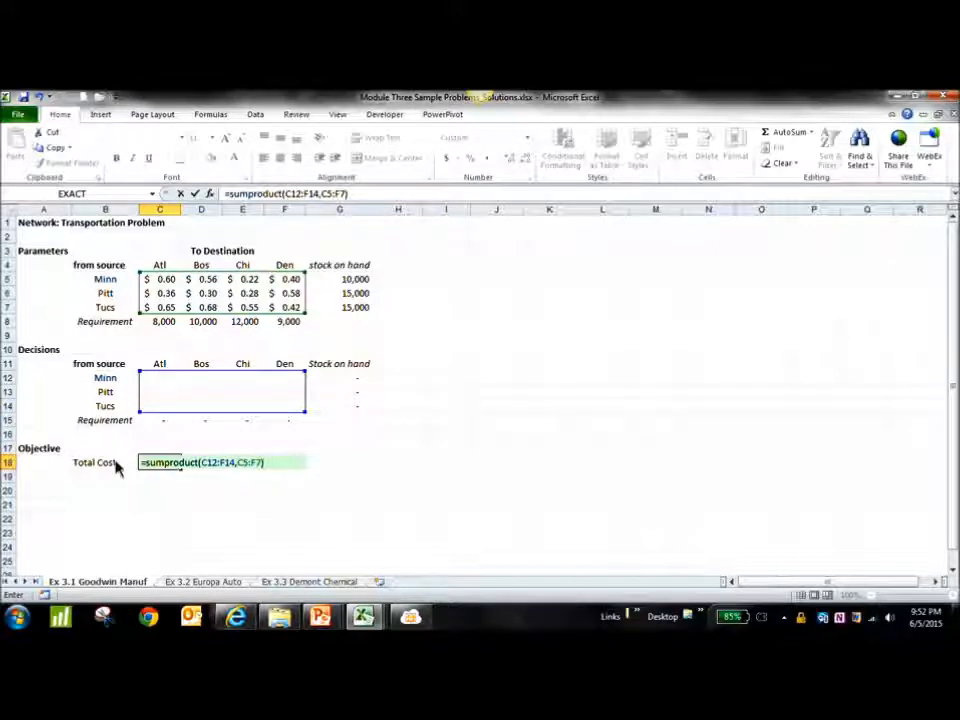
key(Return)
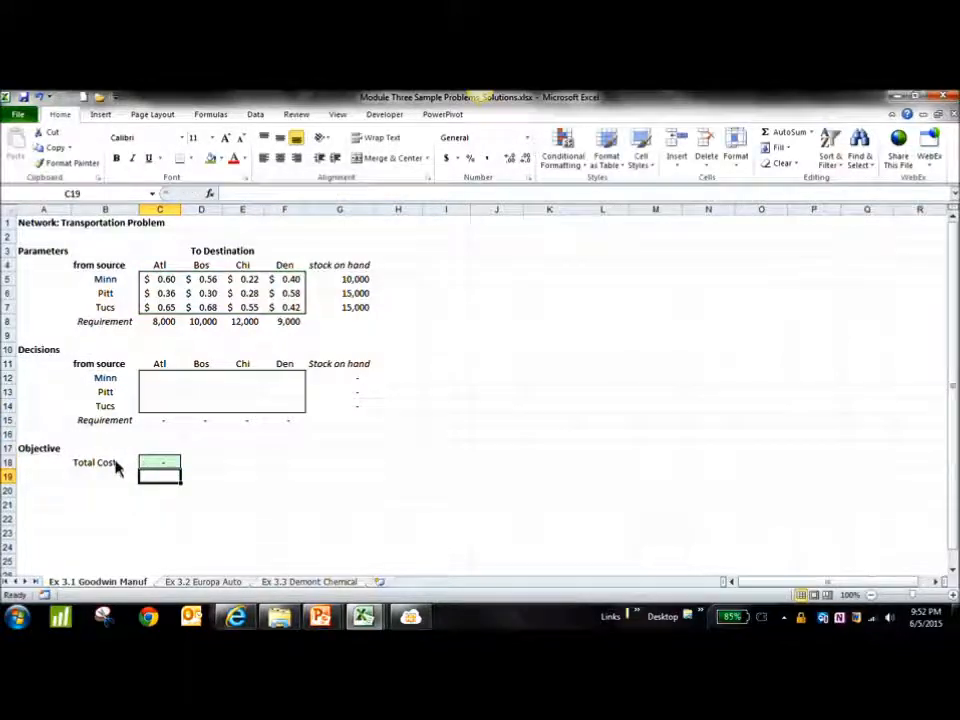
Open Solver for the Goodwin sheet and delete both existing constraints from the model.
click(313, 508)
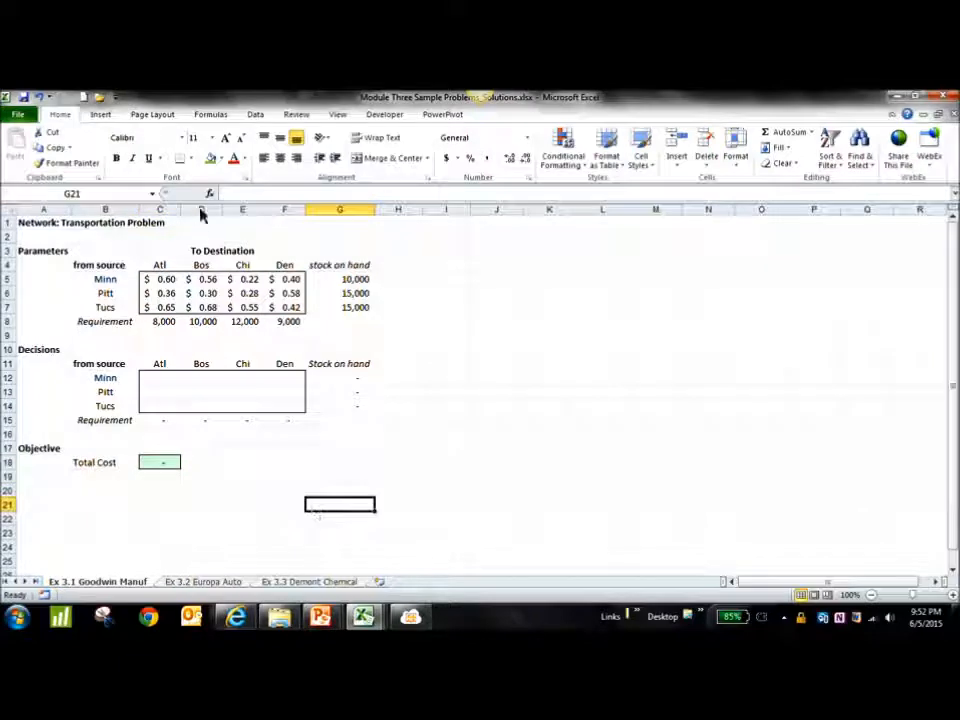
click(259, 114)
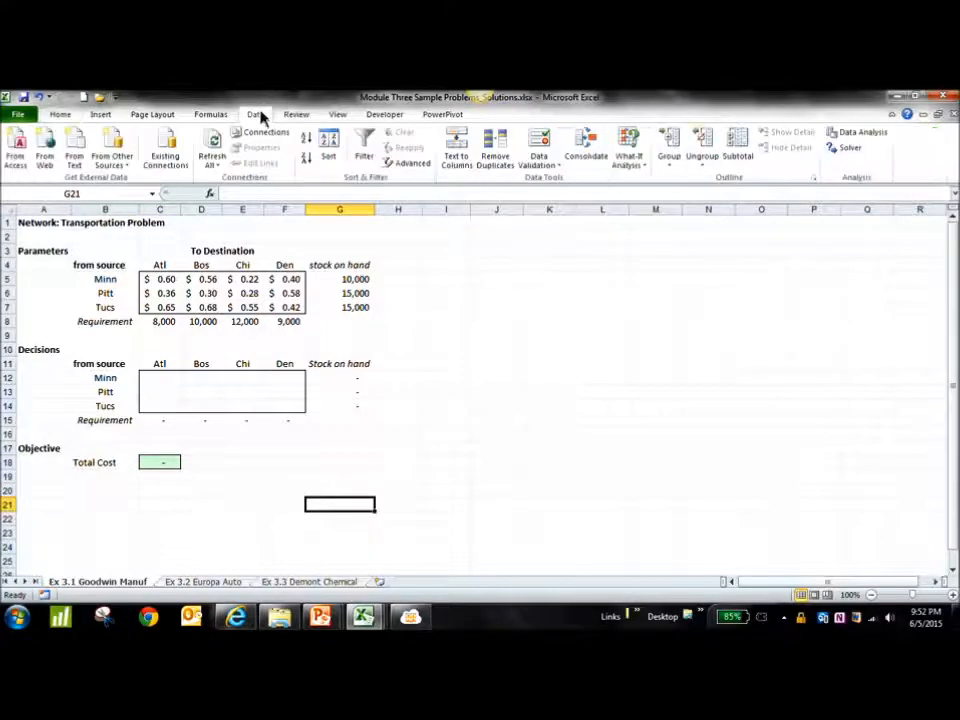
click(858, 148)
click(640, 259)
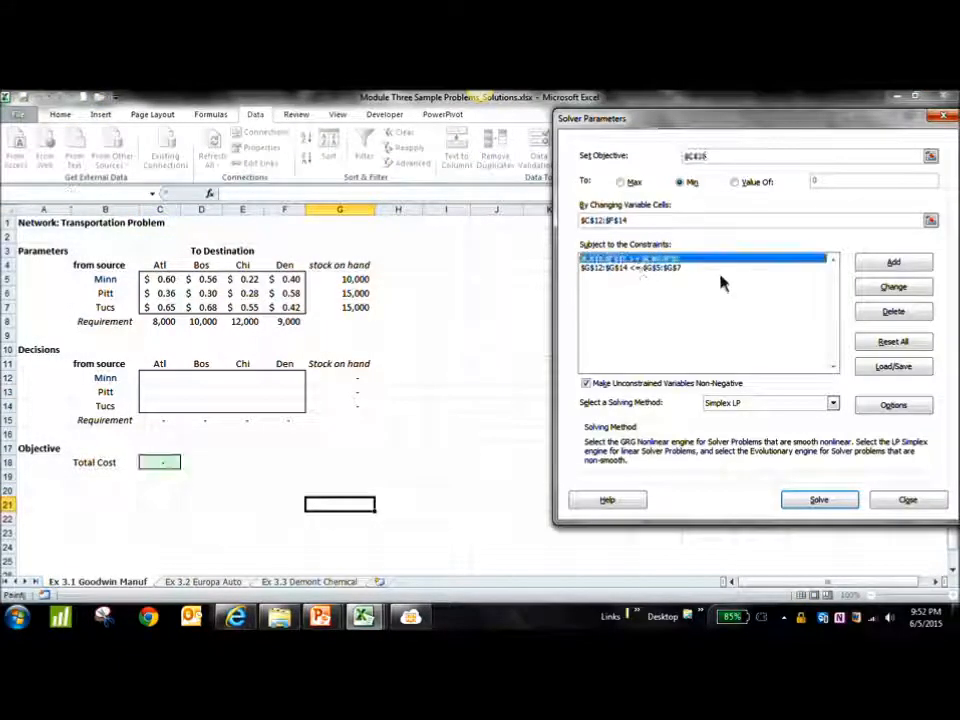
click(893, 311)
click(681, 258)
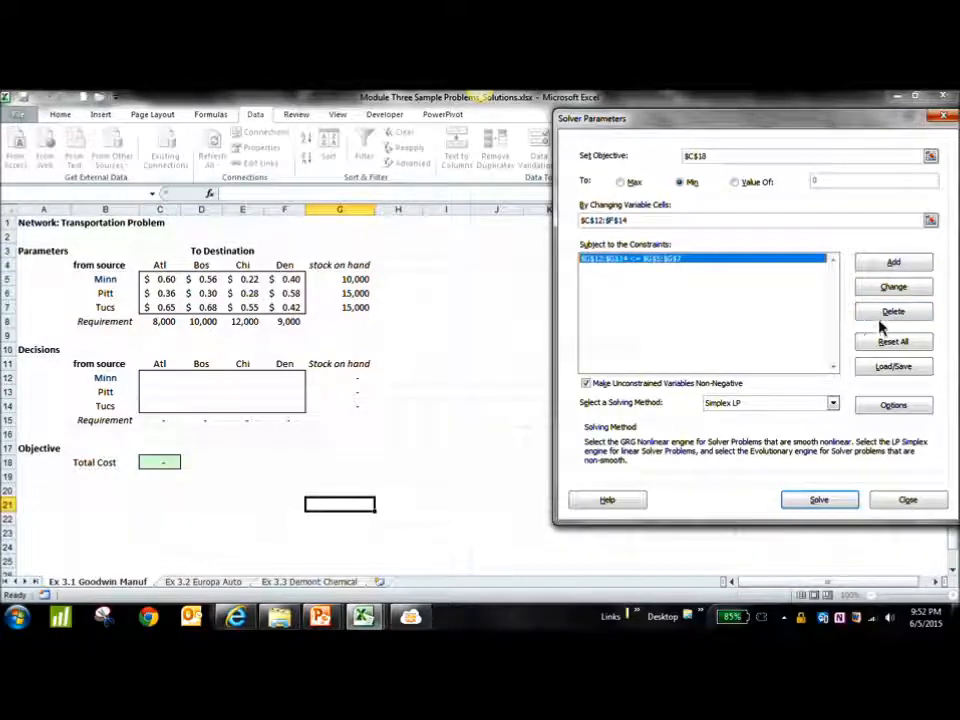
click(893, 312)
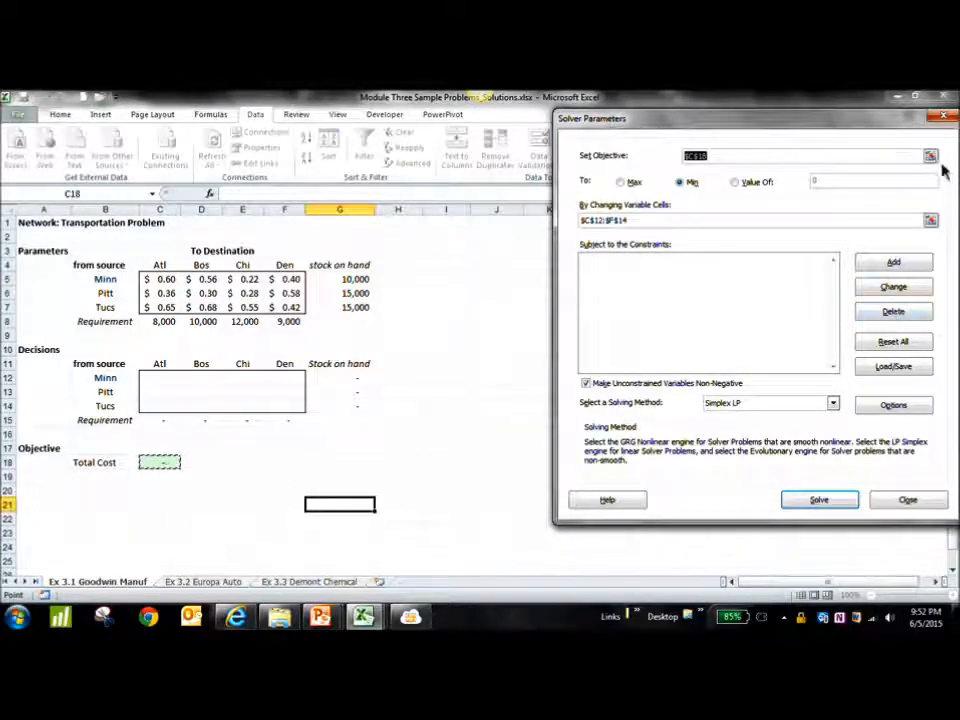
Set Solver to minimize the Total Cost objective in C18 by changing the decision cells C12:F14.
click(930, 156)
click(162, 463)
click(949, 139)
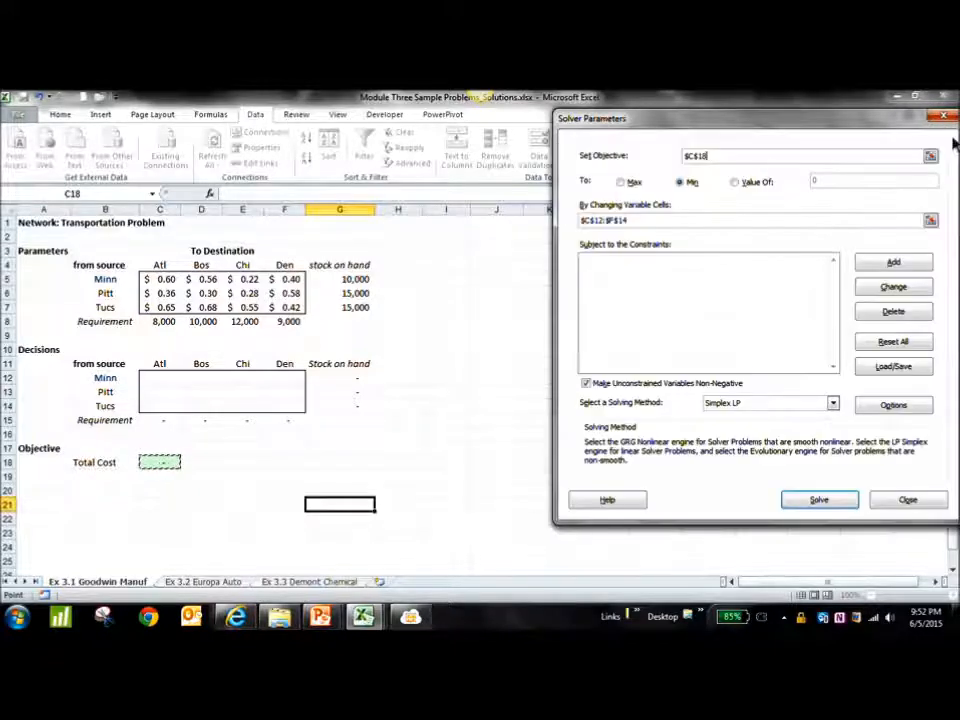
click(685, 183)
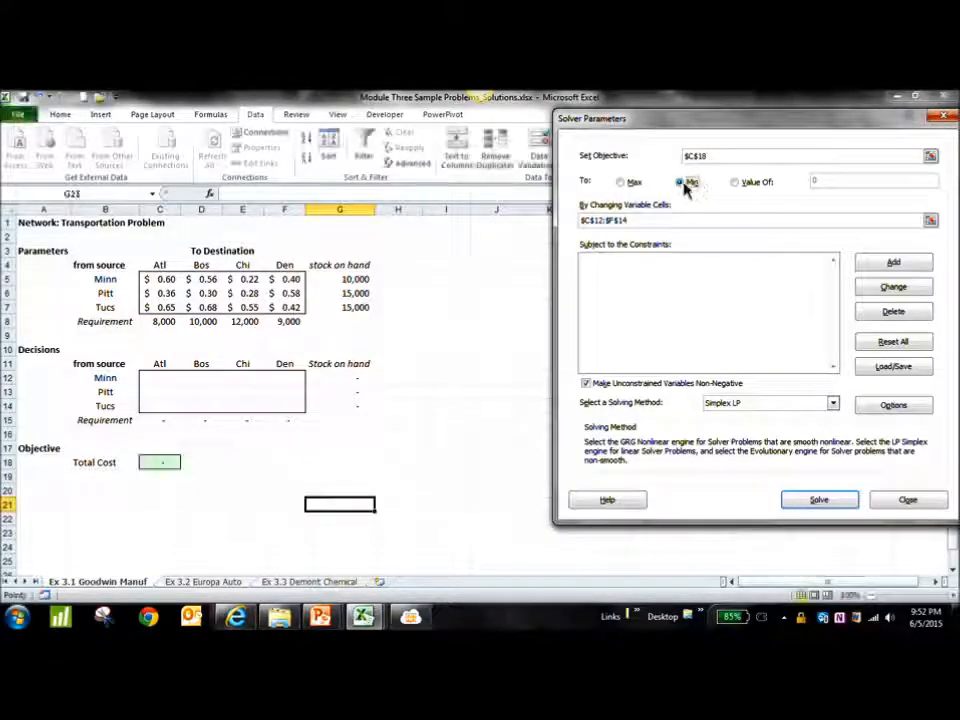
click(934, 221)
drag(150, 385, 293, 410)
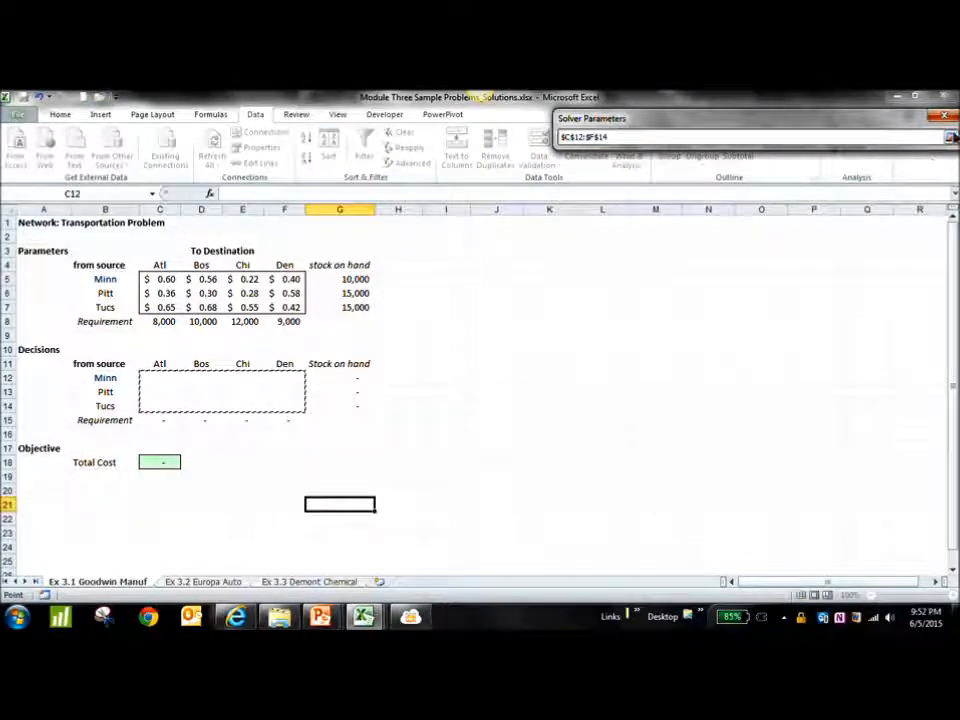
click(951, 137)
Add the supply constraint $G$12:$G$14 <= $G$5:$G$7, keeping shipments within each source's stock on hand.
click(891, 263)
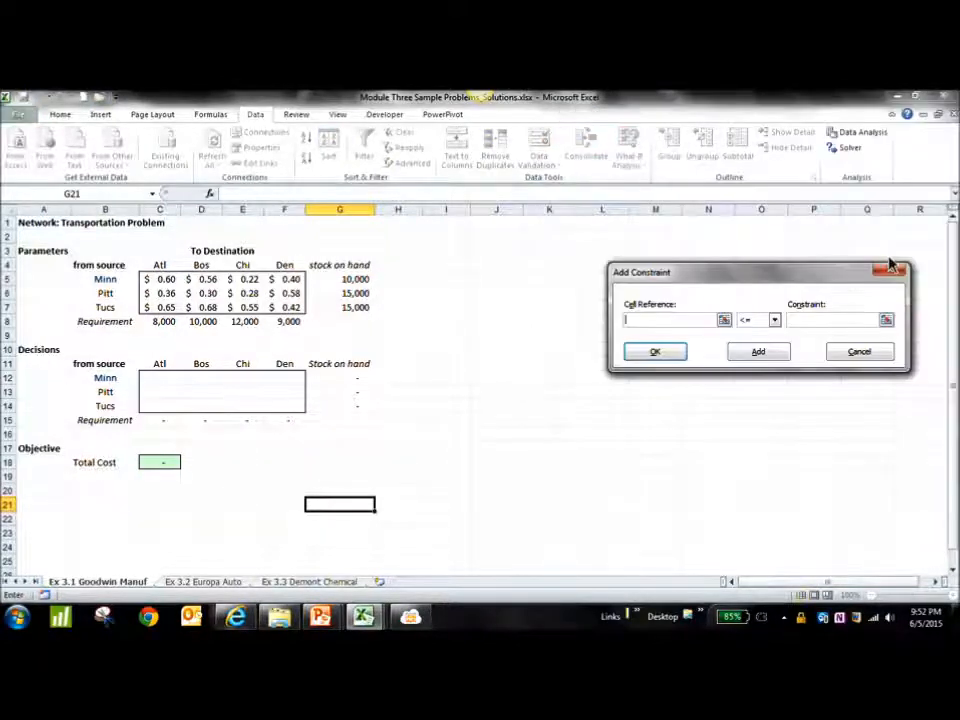
click(724, 321)
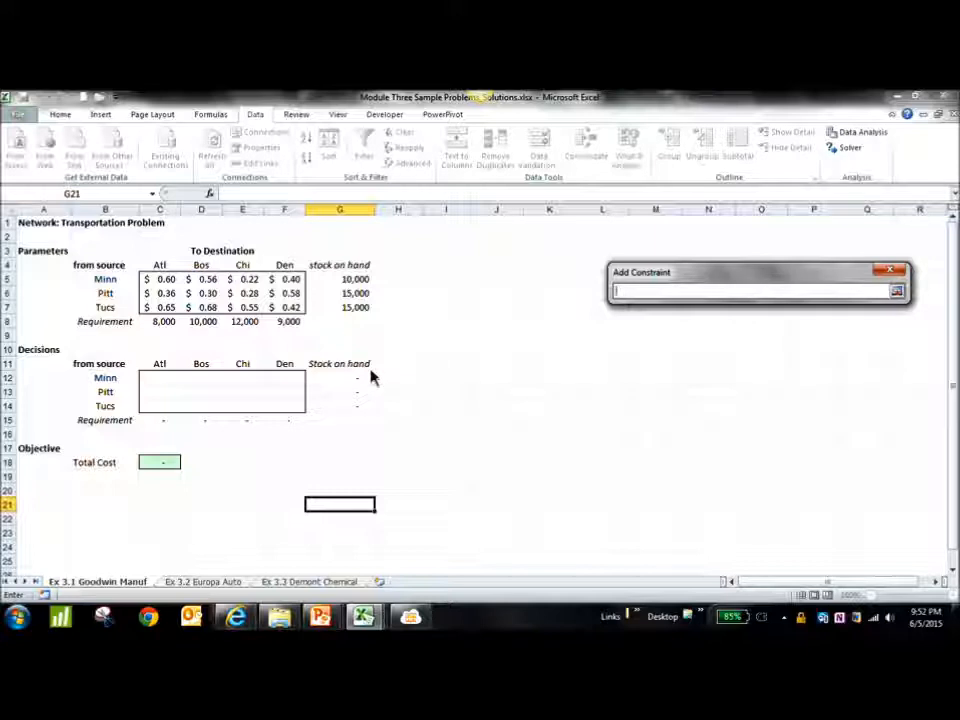
drag(330, 381, 339, 418)
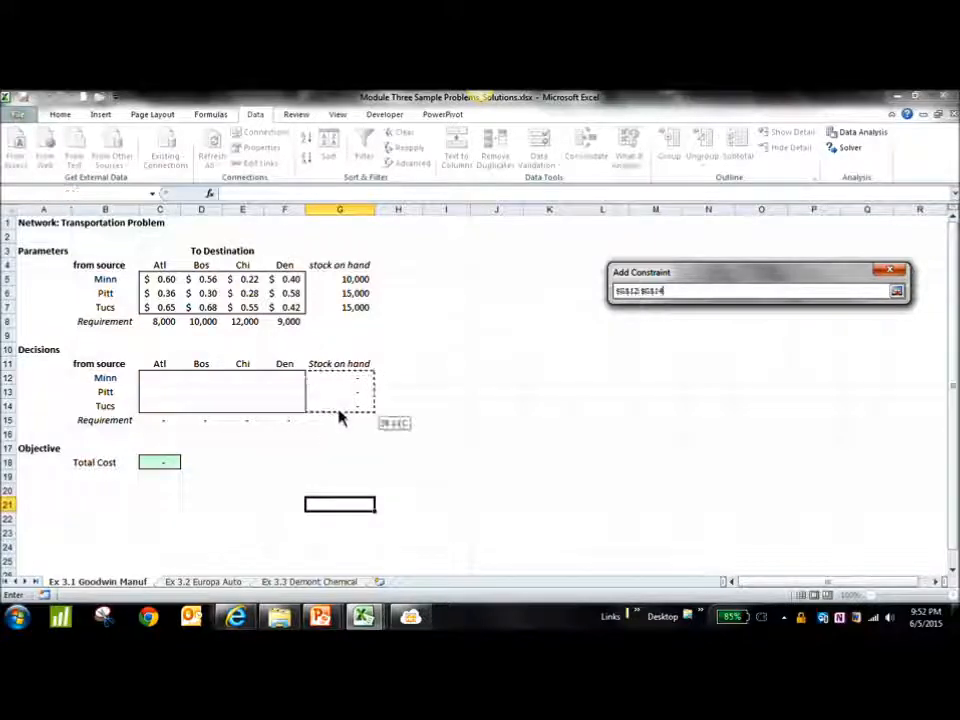
click(896, 291)
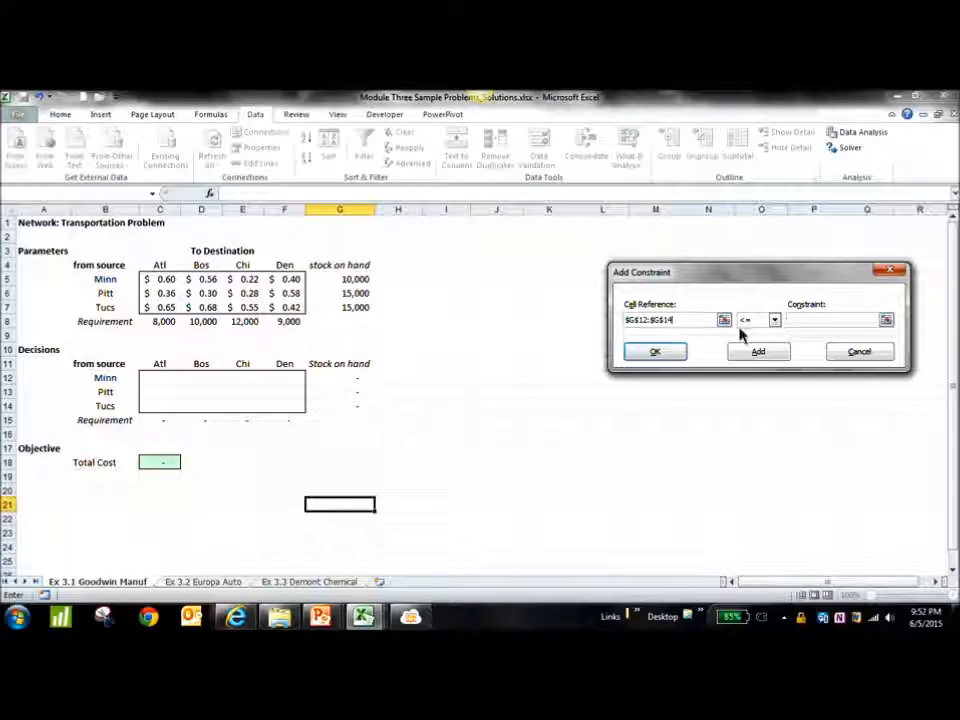
click(885, 322)
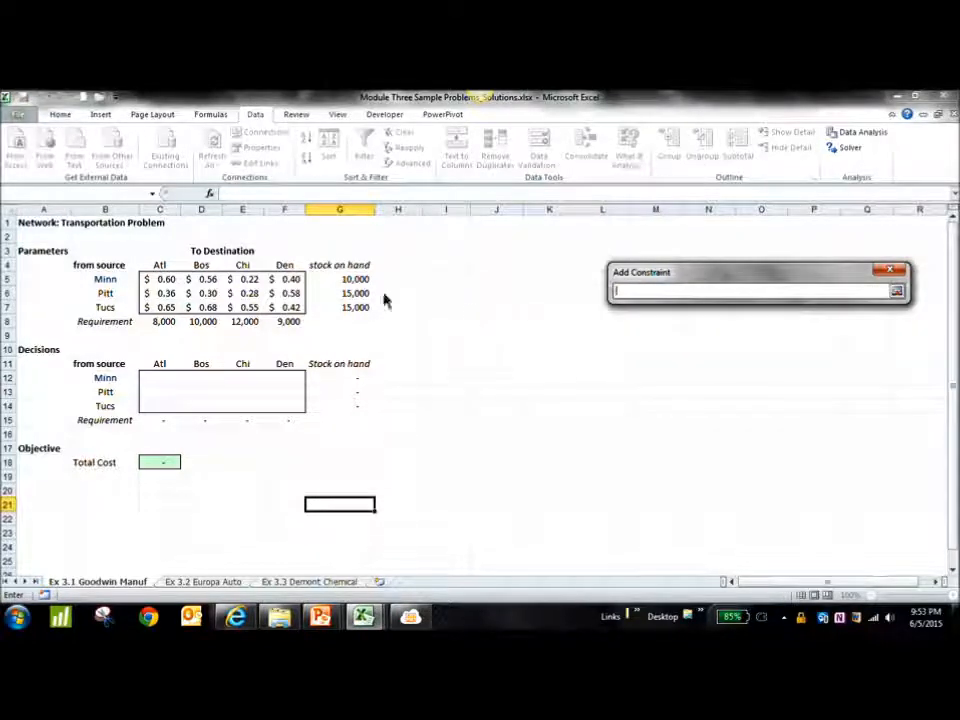
drag(355, 279, 356, 315)
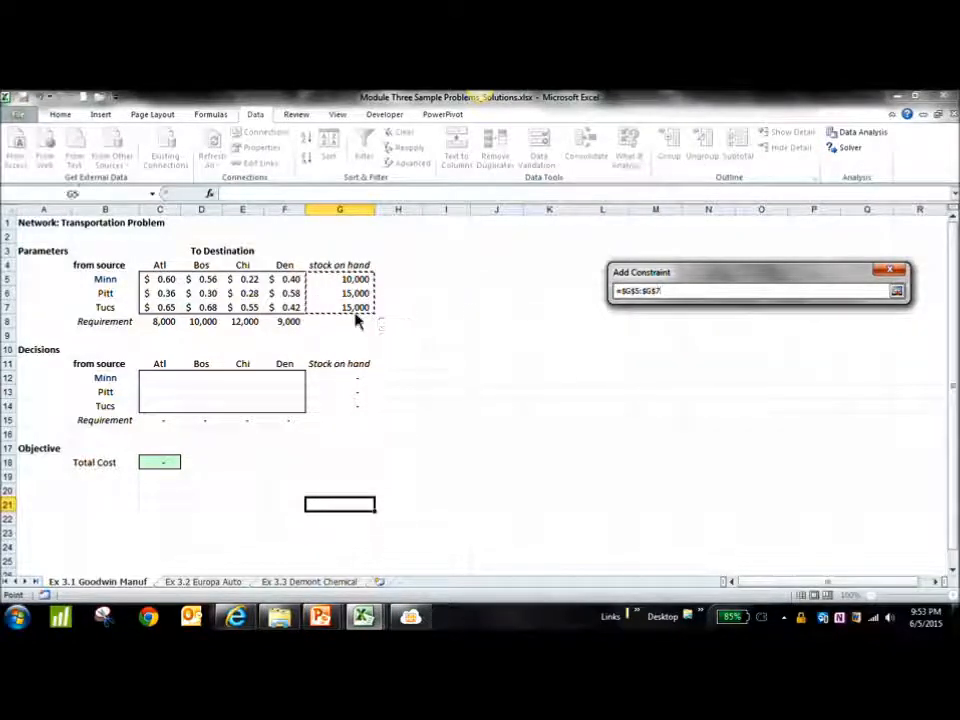
click(896, 291)
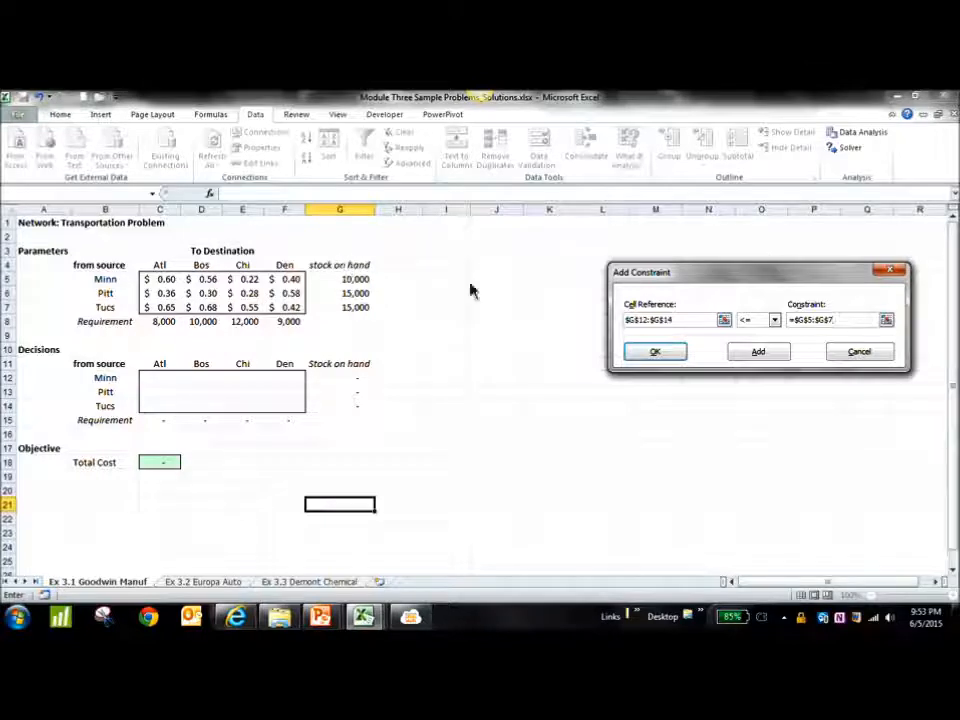
click(755, 356)
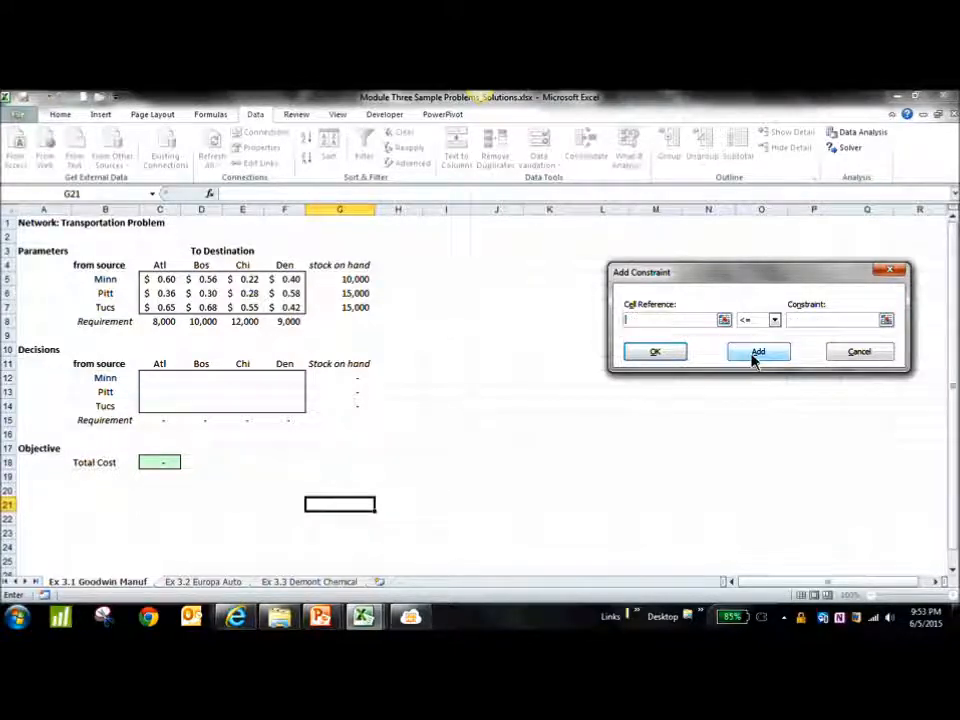
Add the demand constraint $C$15:$F$15 >= $C$8:$F$8 and return to the Solver parameters.
click(723, 319)
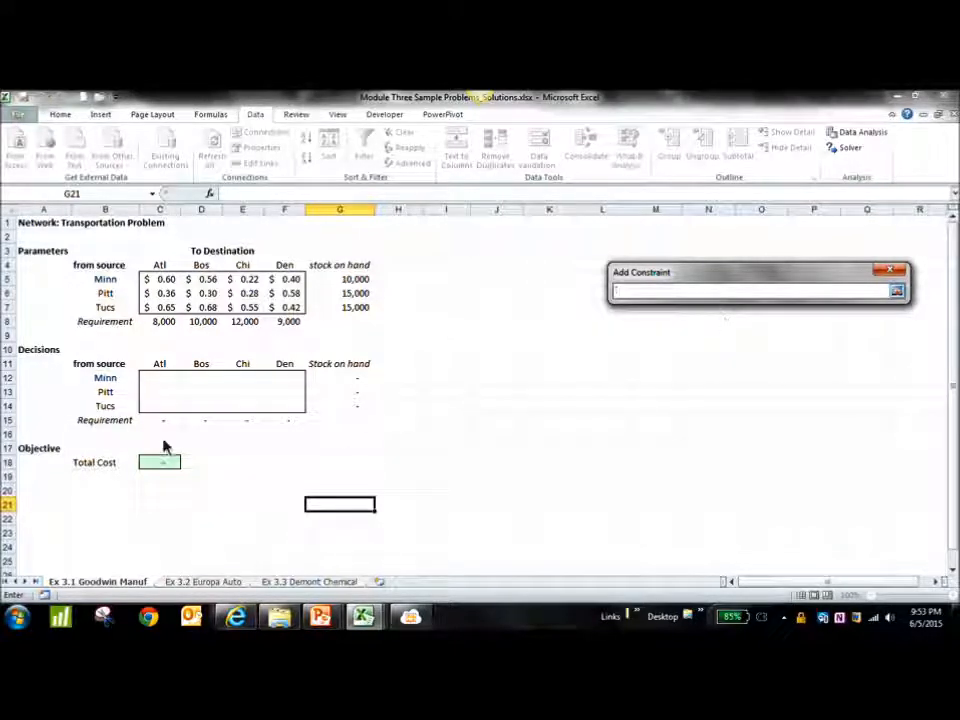
drag(150, 424, 287, 424)
click(896, 291)
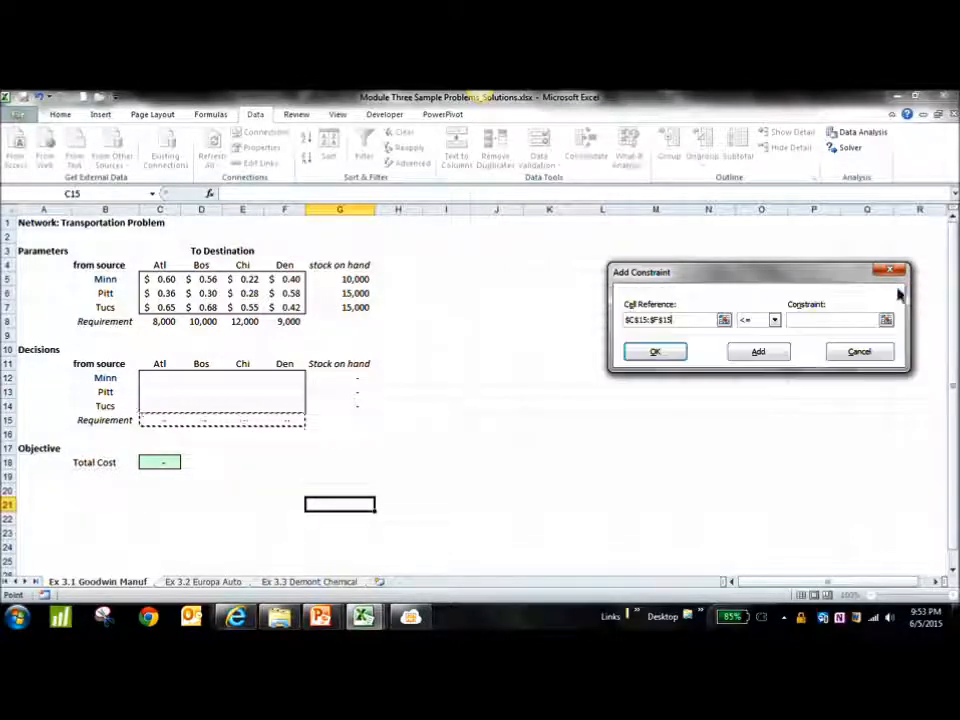
click(775, 320)
click(760, 355)
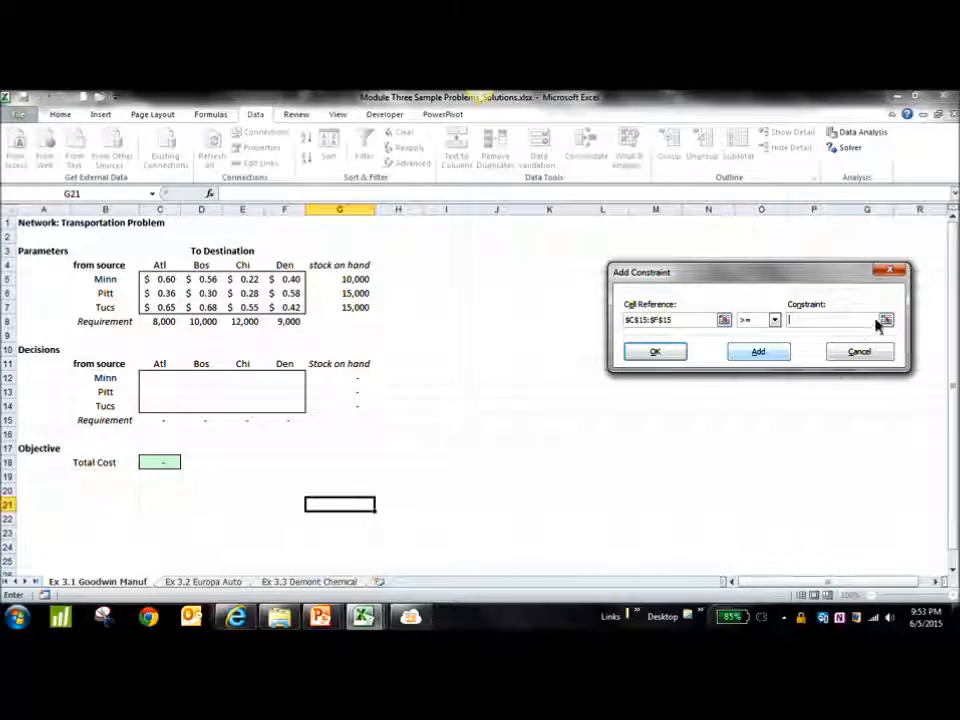
click(884, 320)
drag(170, 322, 281, 322)
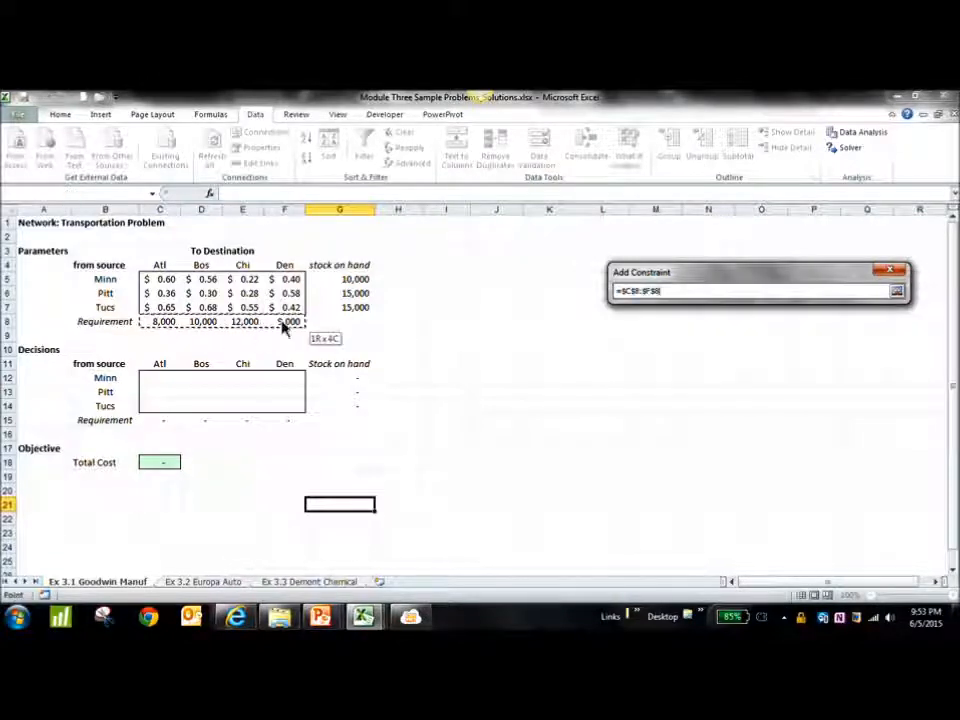
click(895, 293)
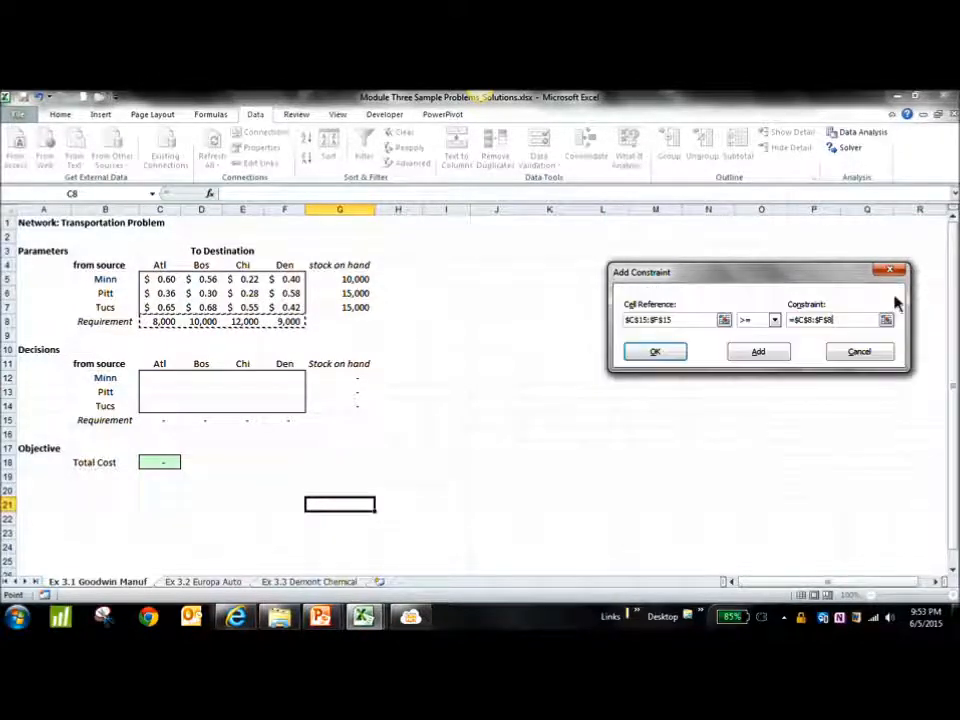
click(670, 355)
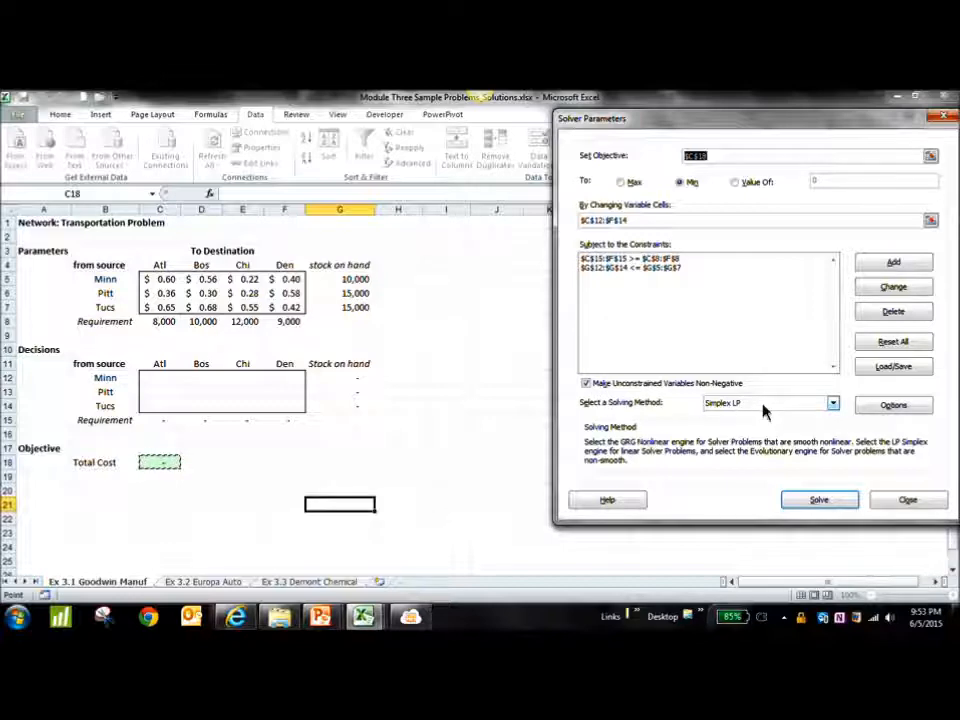
Solve the model with Simplex LP, keep the Solver solution and generate an Answer report.
click(843, 505)
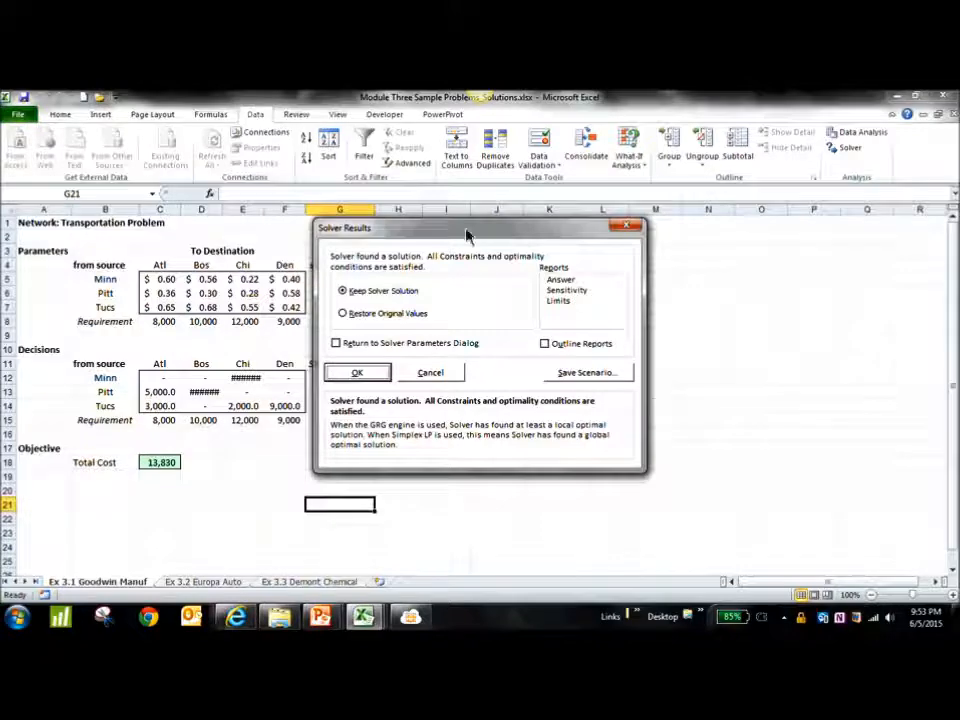
drag(452, 236, 658, 201)
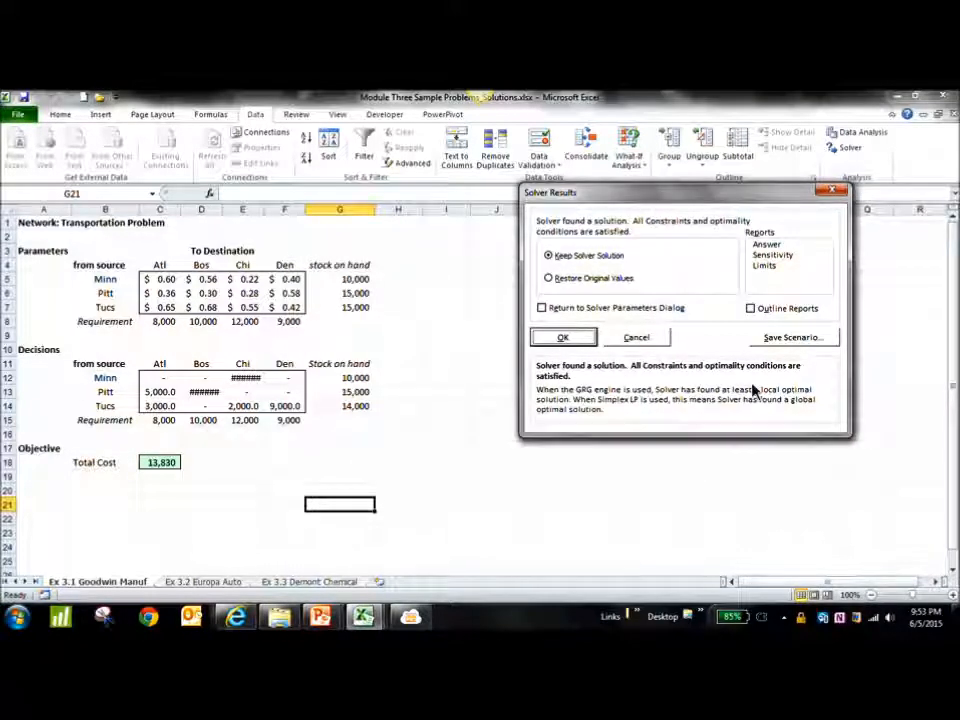
click(773, 246)
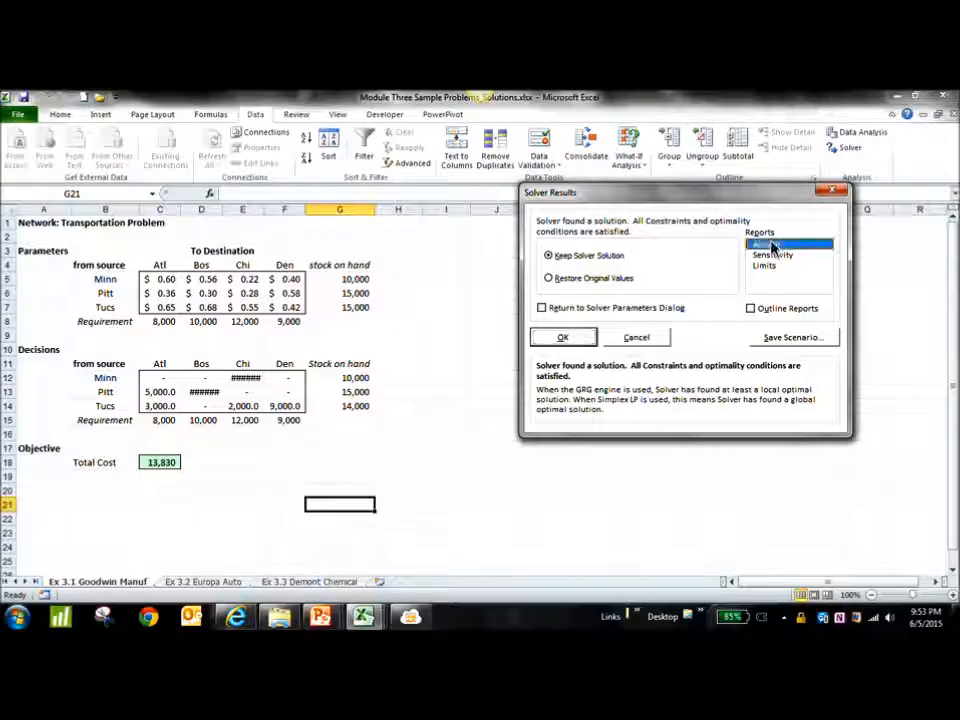
click(563, 337)
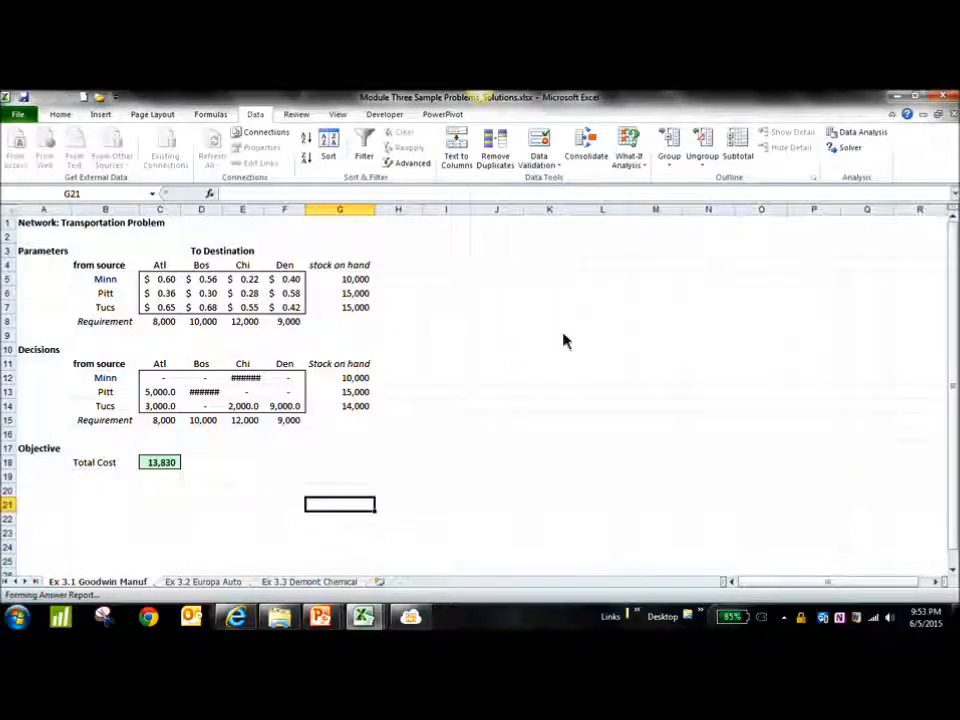
Autofit columns D and E and show the decision quantities in C12:F14 without decimals.
double_click(223, 210)
double_click(270, 210)
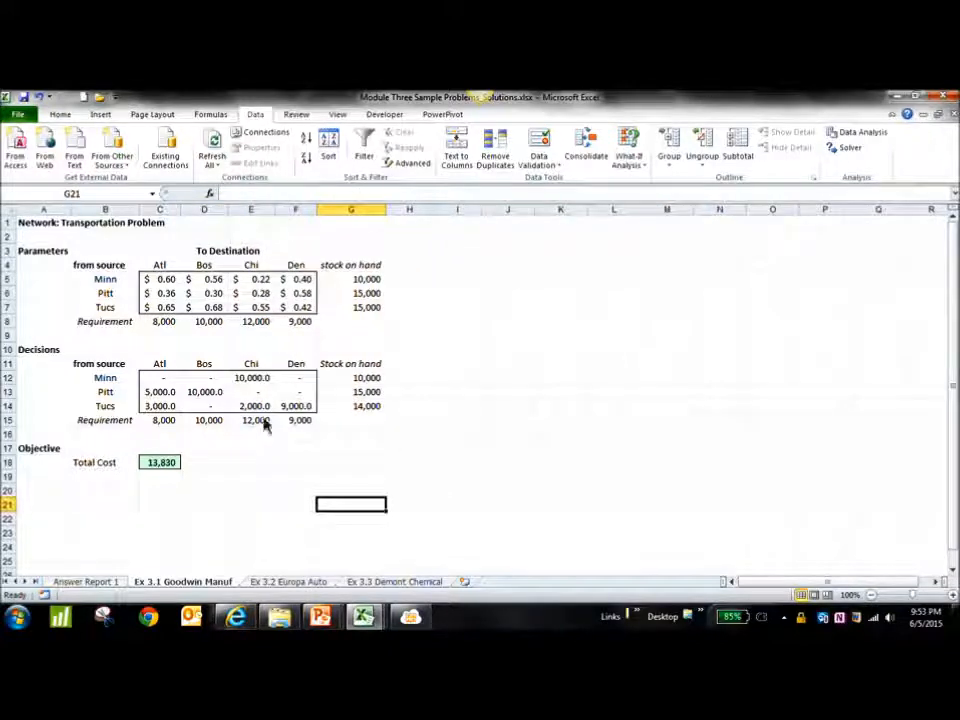
drag(308, 406, 150, 378)
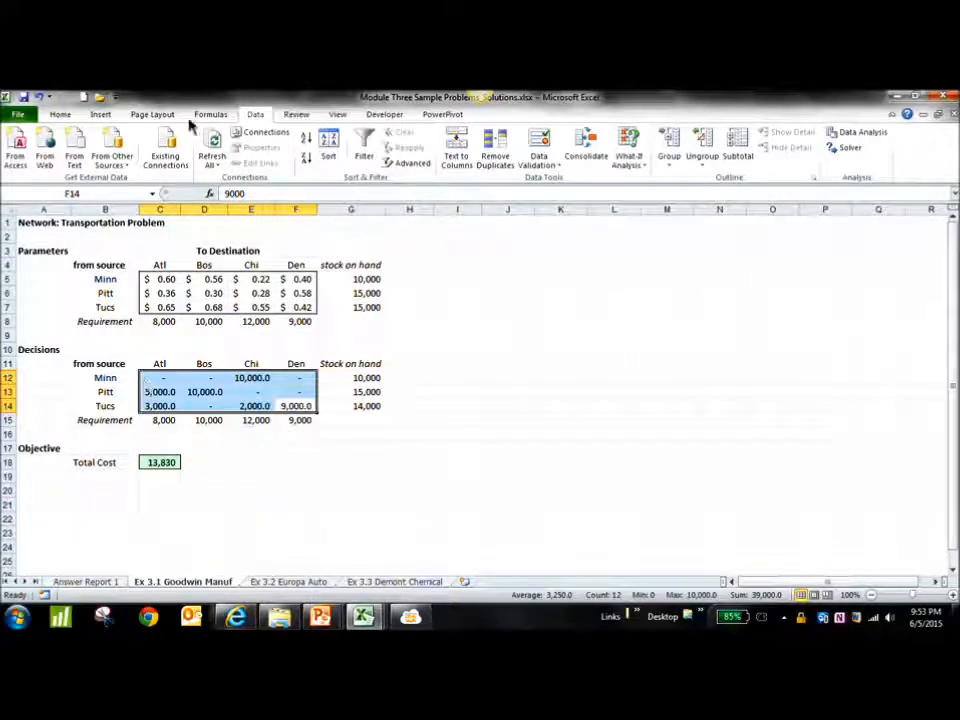
click(64, 116)
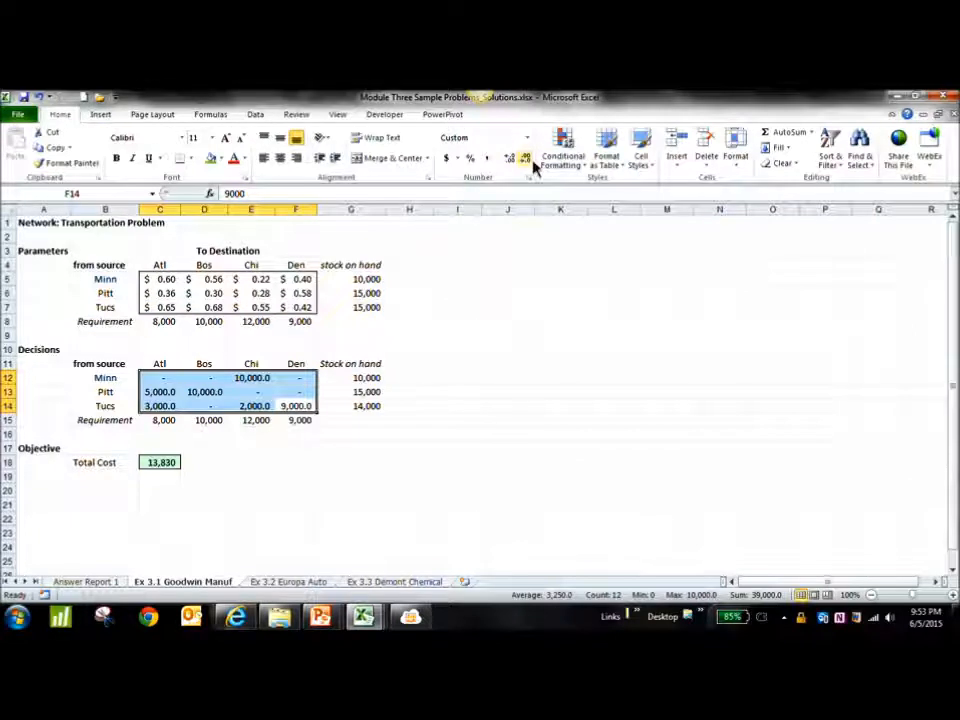
click(528, 160)
click(556, 307)
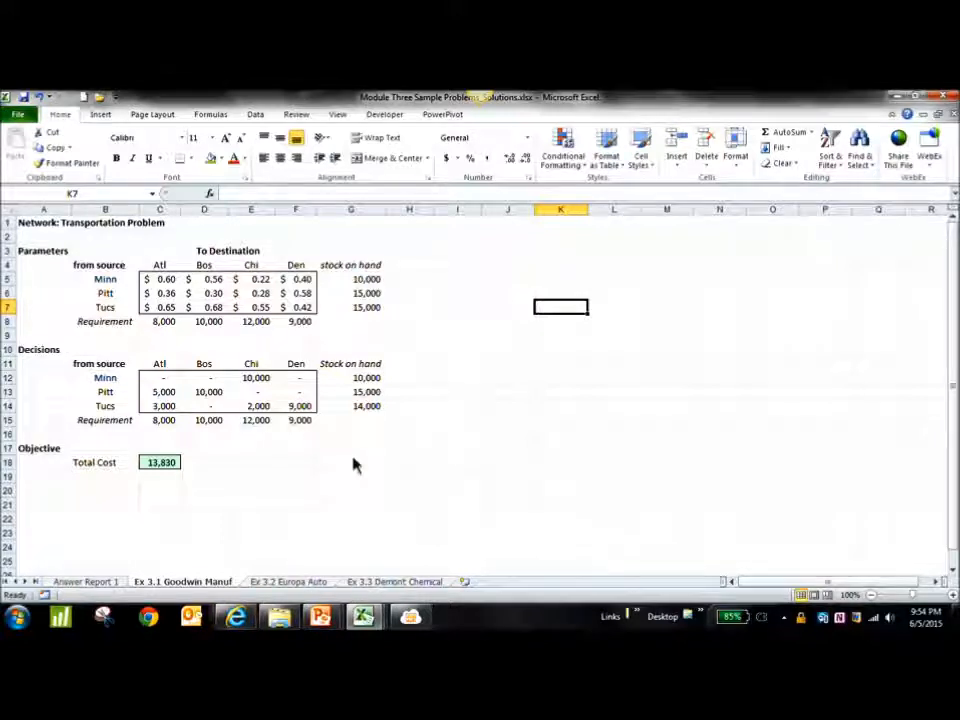
Format Total Cost in C18 as dollar accounting with no decimals and widen column C to fit.
click(157, 464)
click(446, 158)
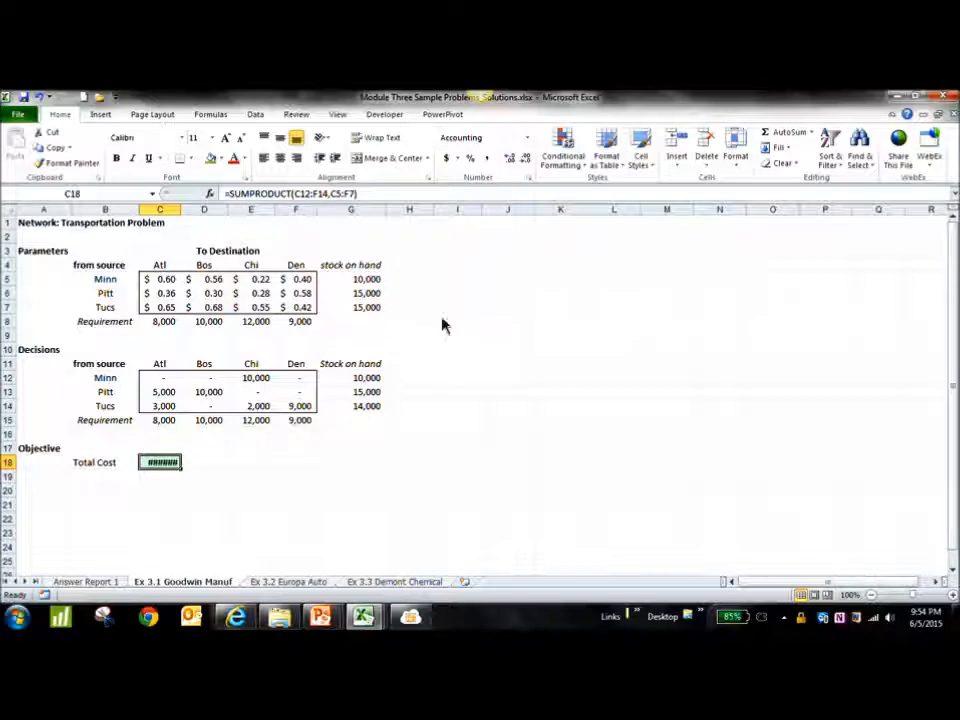
double_click(183, 209)
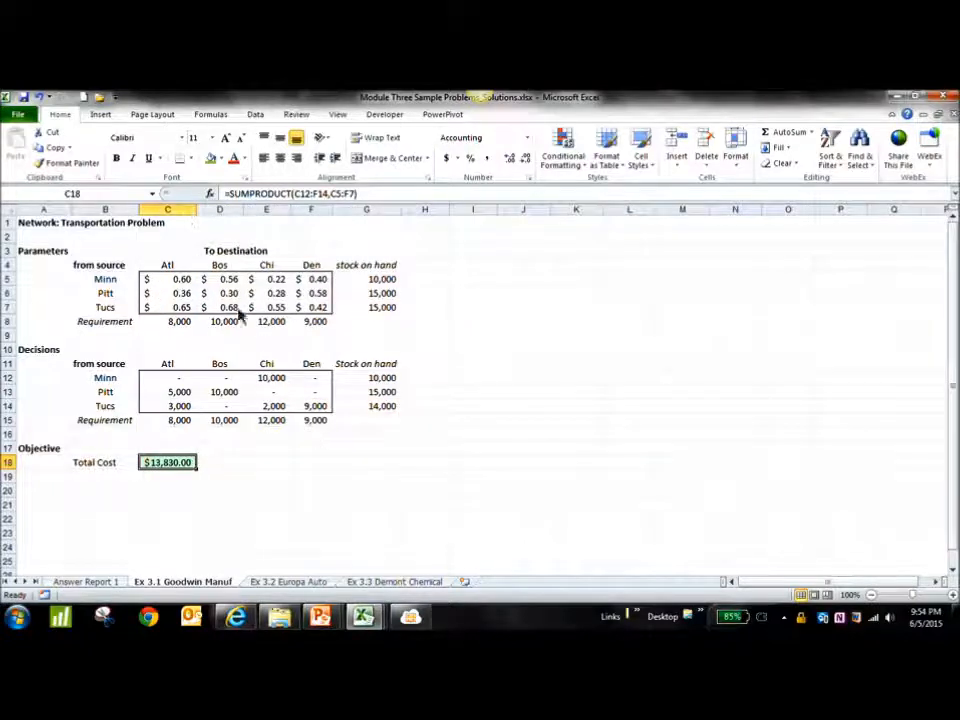
click(337, 160)
click(319, 160)
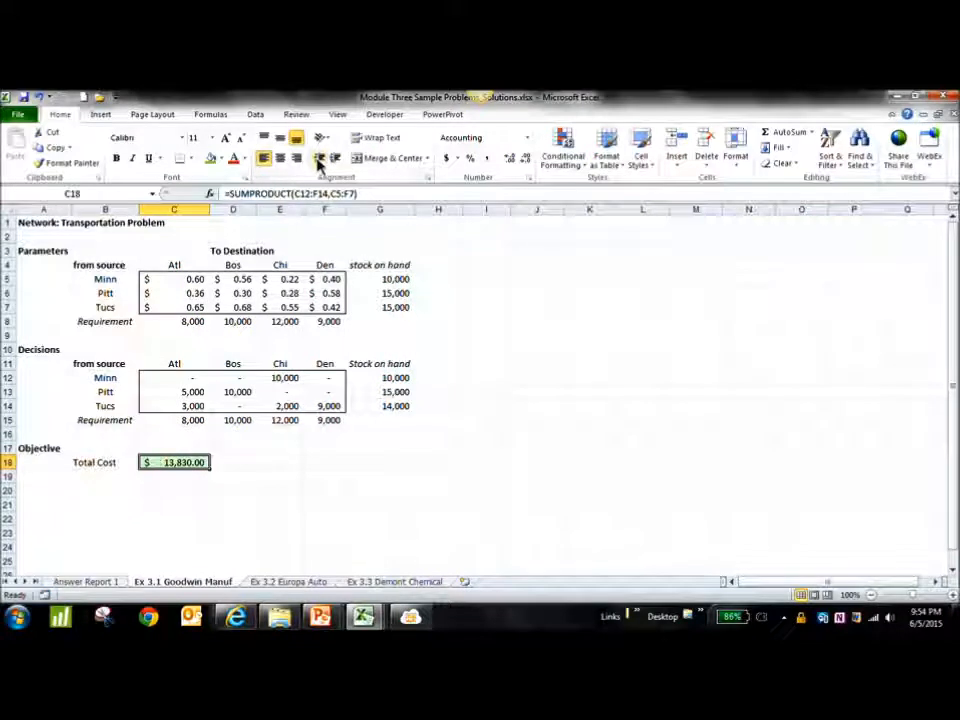
click(524, 159)
click(524, 159)
click(518, 424)
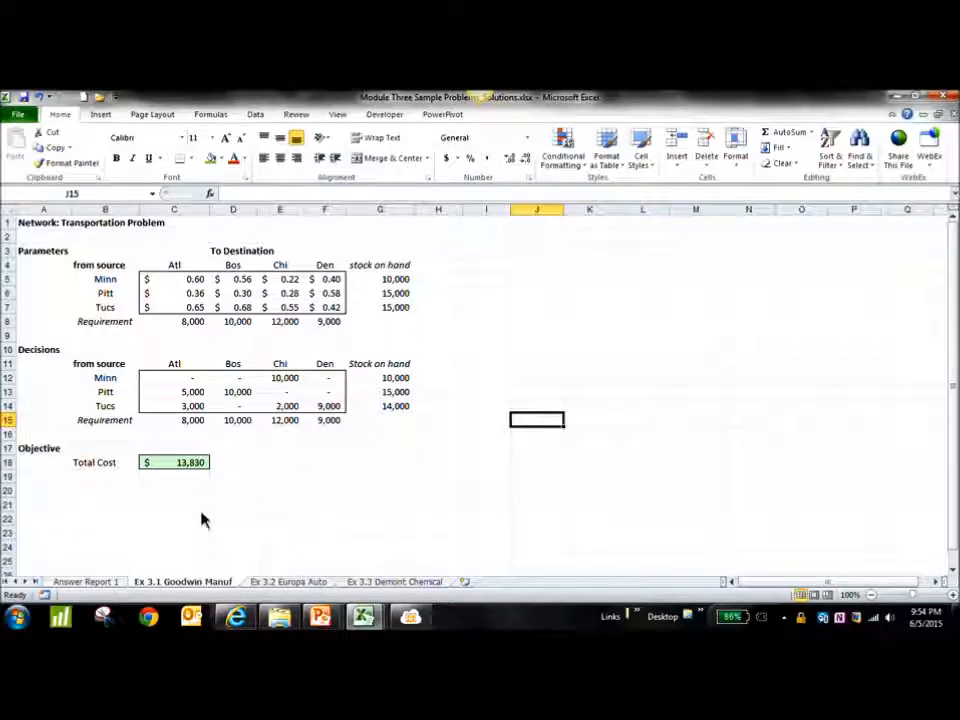
click(95, 423)
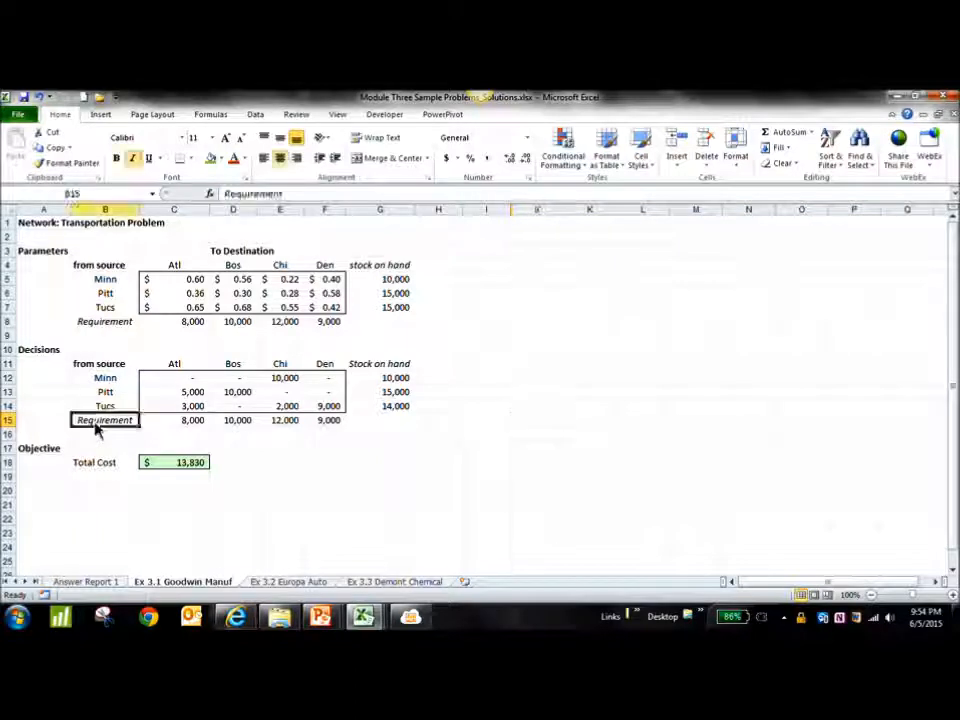
click(405, 381)
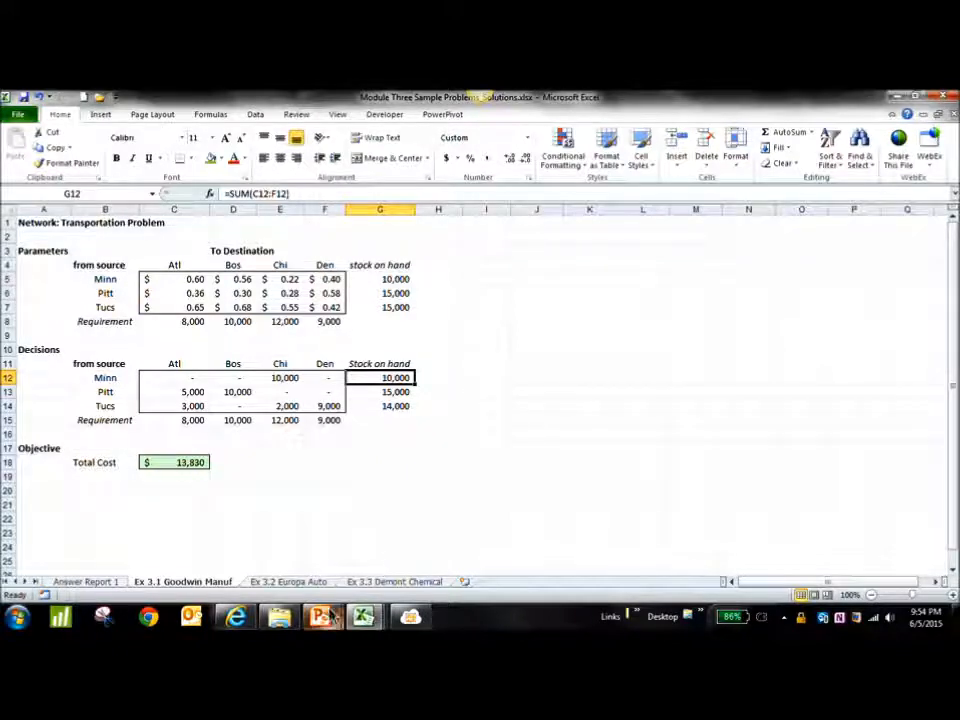
Switch to the MeetingBurner page in Internet Explorer and send the chat message "can you hear me".
click(245, 618)
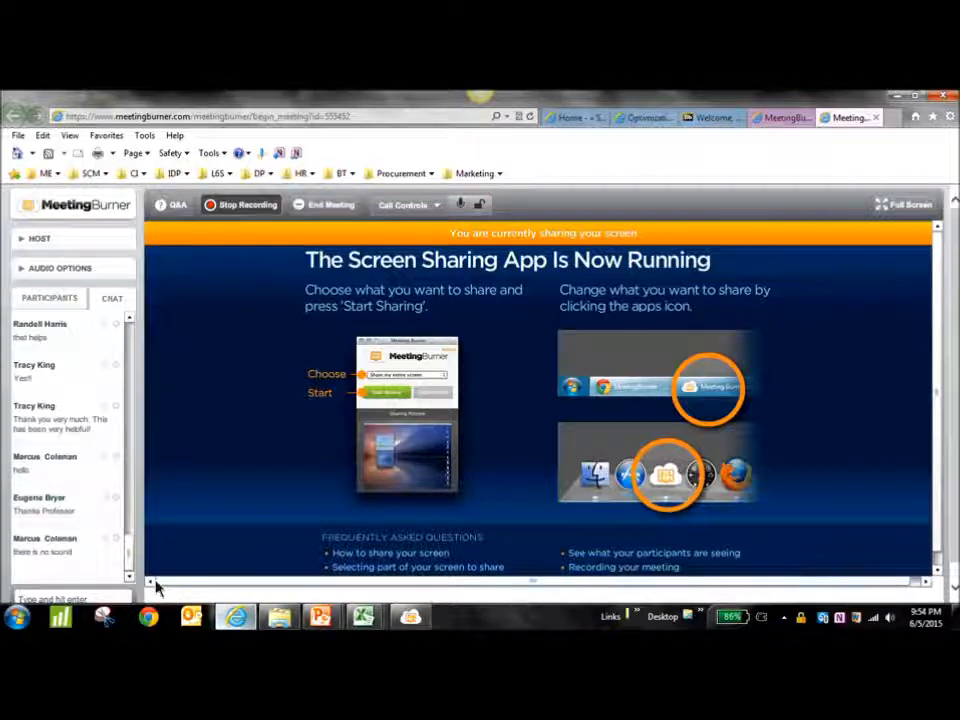
click(100, 599)
text(can you hear me)
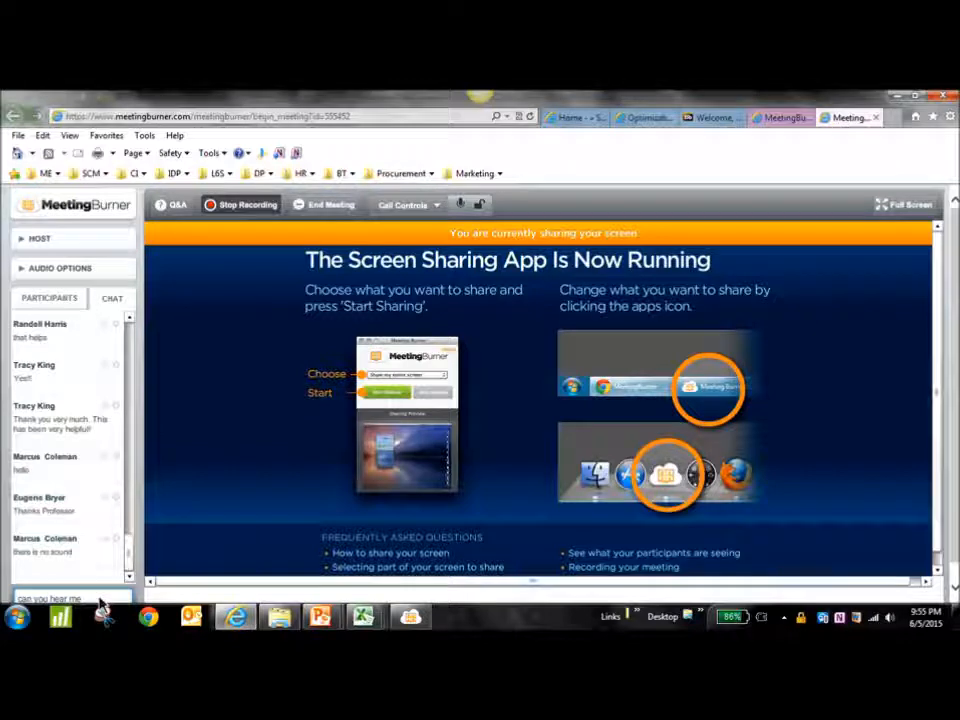
key(Return)
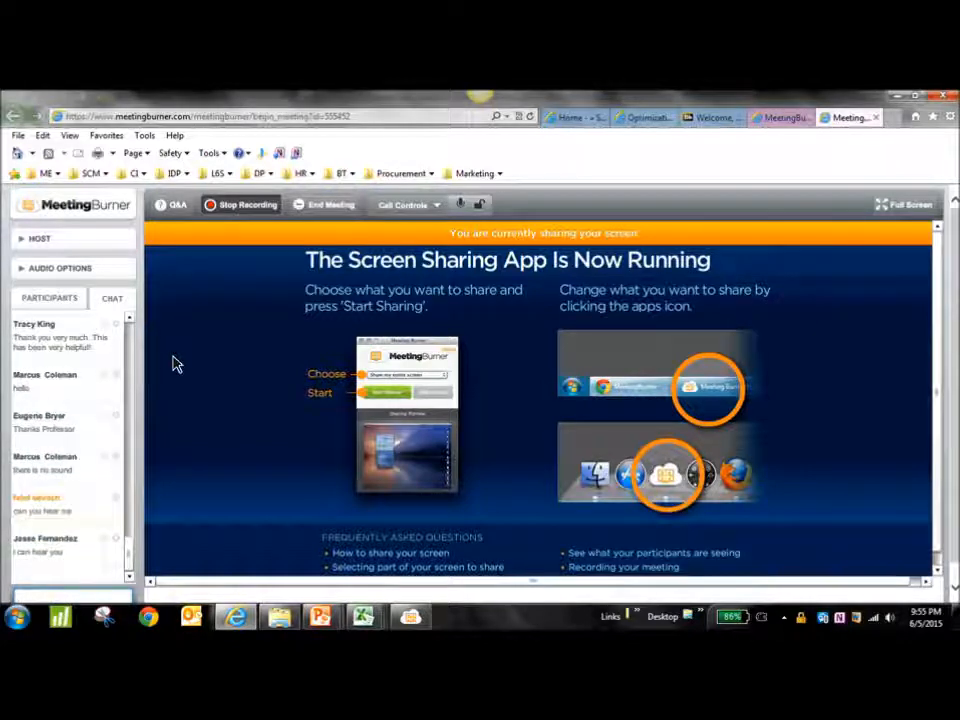
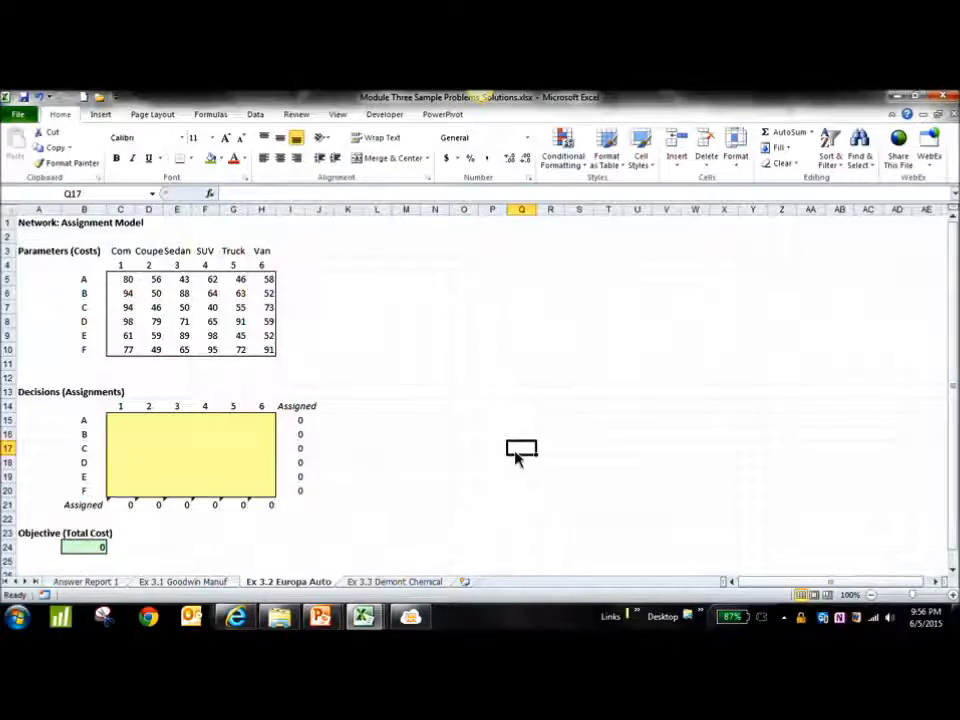
On the Ex 3.2 Europa Auto sheet, enter 1 in P7, "to" in R7 and 1 in S7.
click(489, 310)
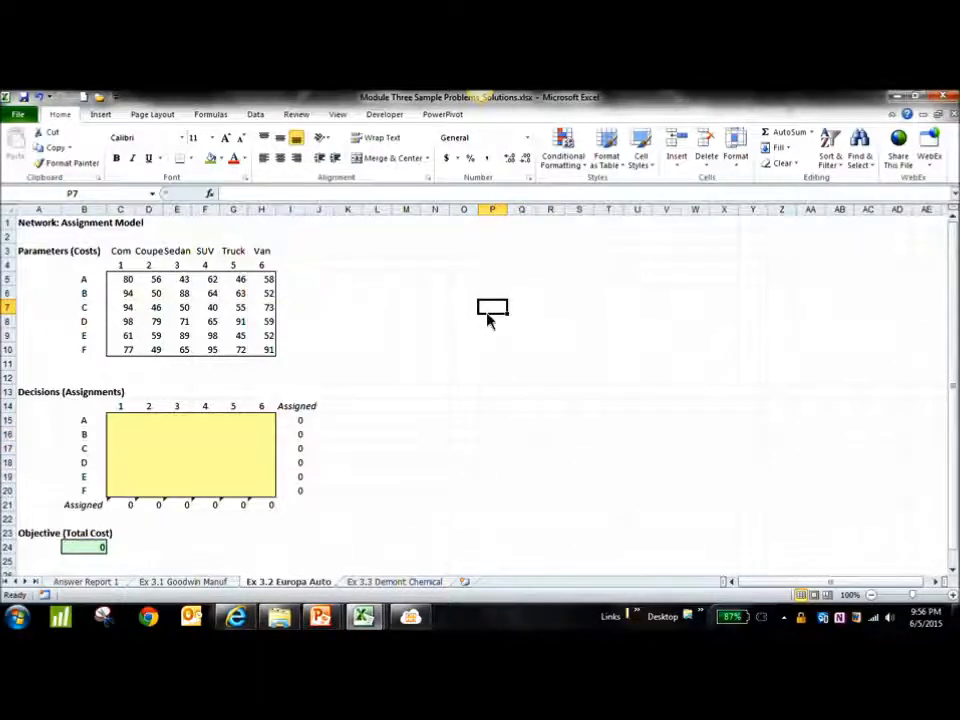
text(1)
key(Tab)
key(Tab)
key(Tab)
text(1)
key(Tab)
click(548, 310)
text(to)
key(Return)
Merge and center P6:S6 and enter the heading "Relationship" in it.
drag(505, 297, 587, 298)
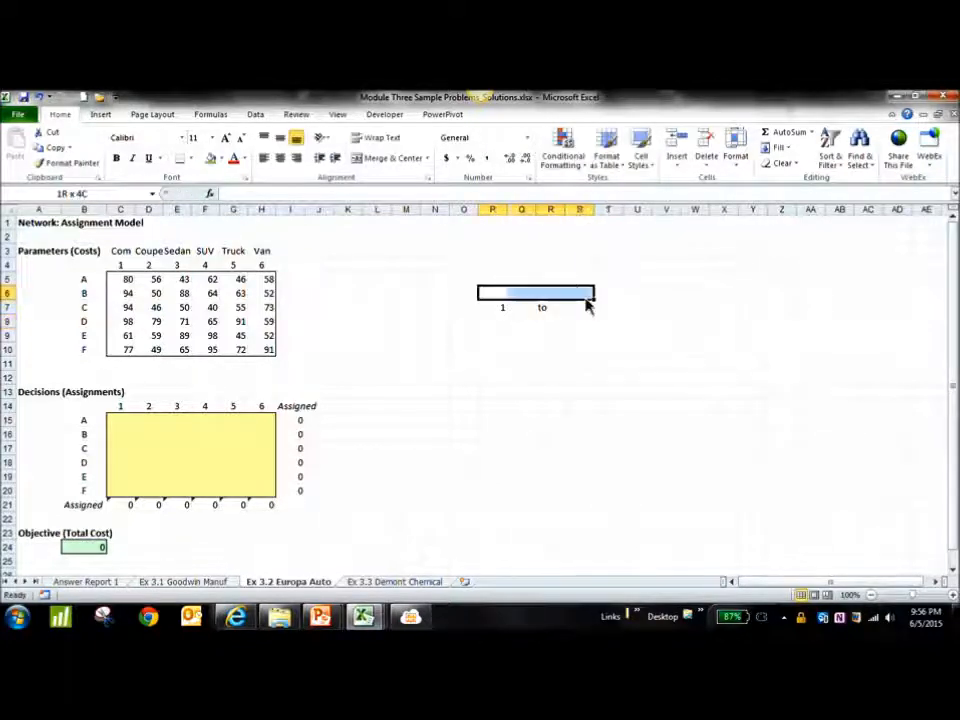
click(400, 162)
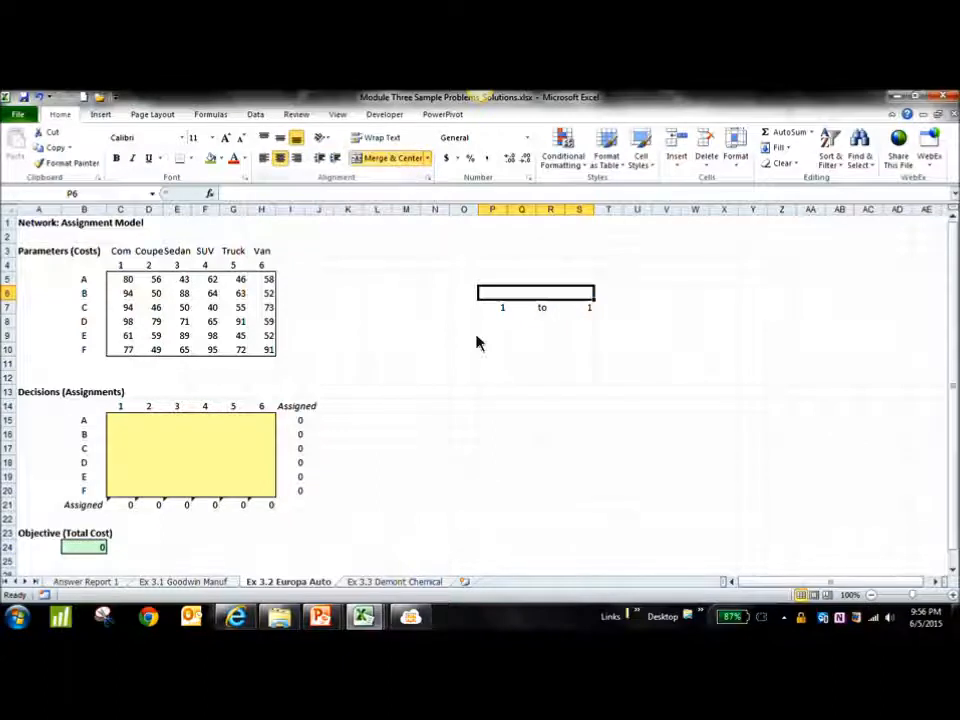
text(Relationa)
key(BackSpace)
text(ship)
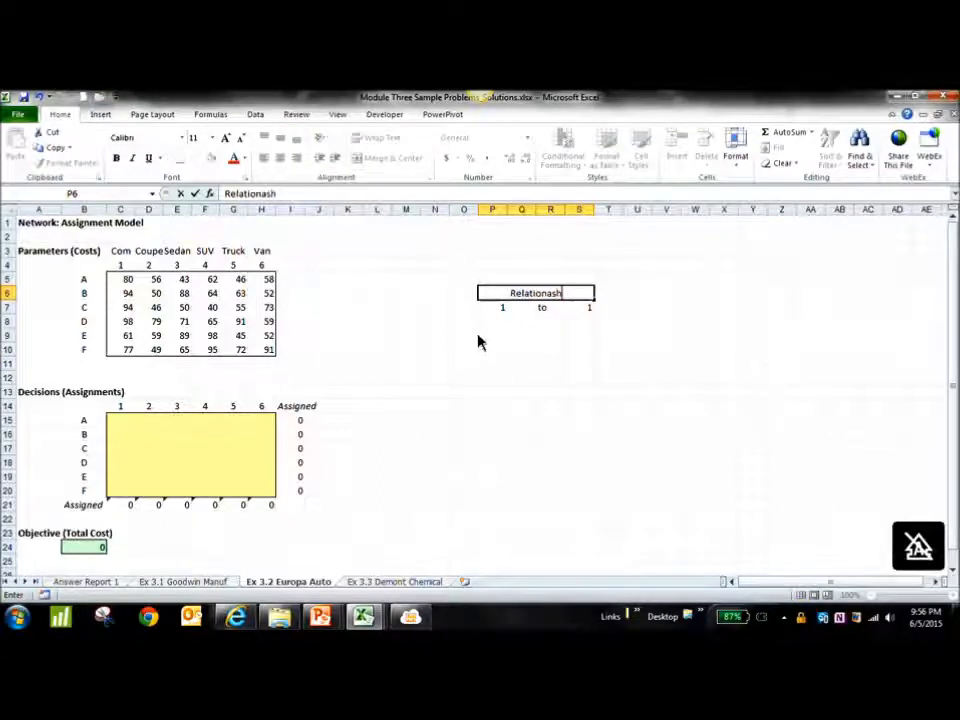
key(Return)
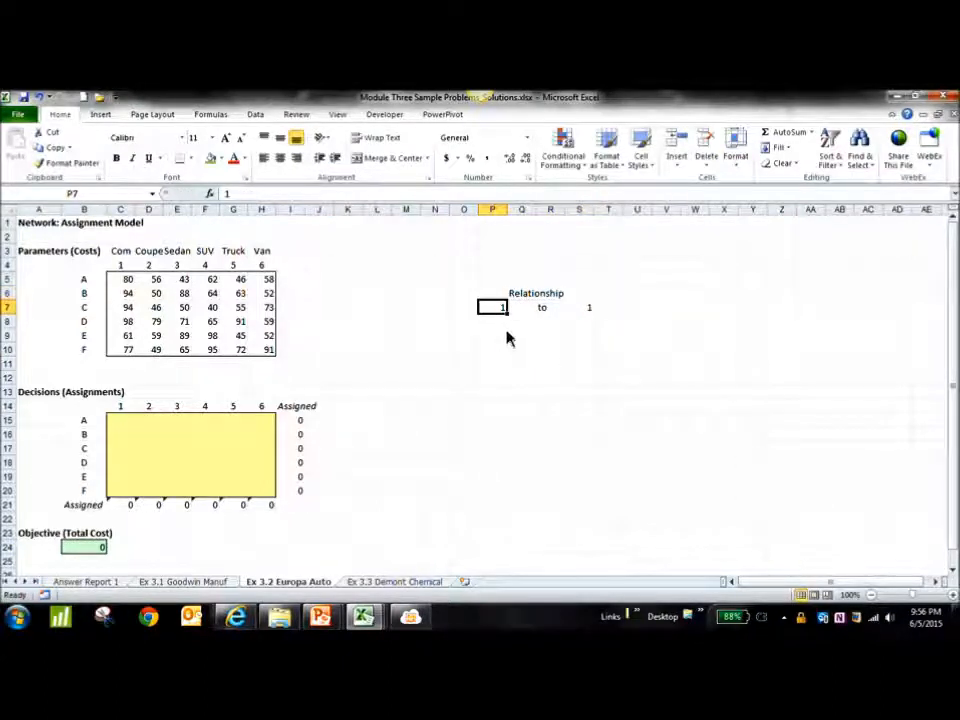
Label the two sides of the relationship with "From" in P8 and "to" in S8.
click(491, 325)
text(From)
key(Tab)
key(Tab)
key(Tab)
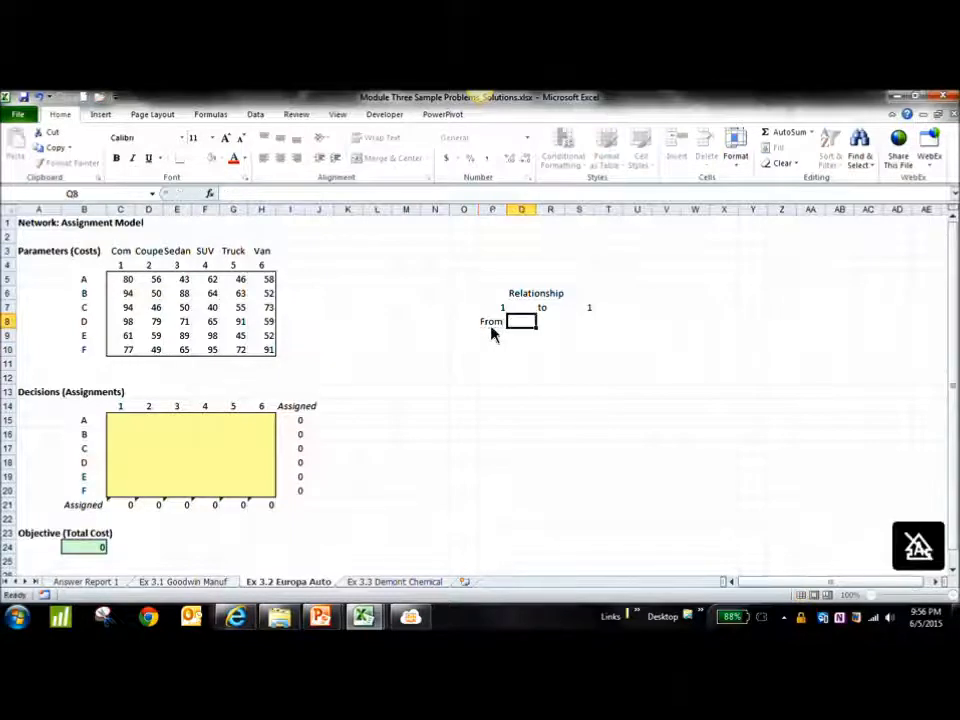
text(to)
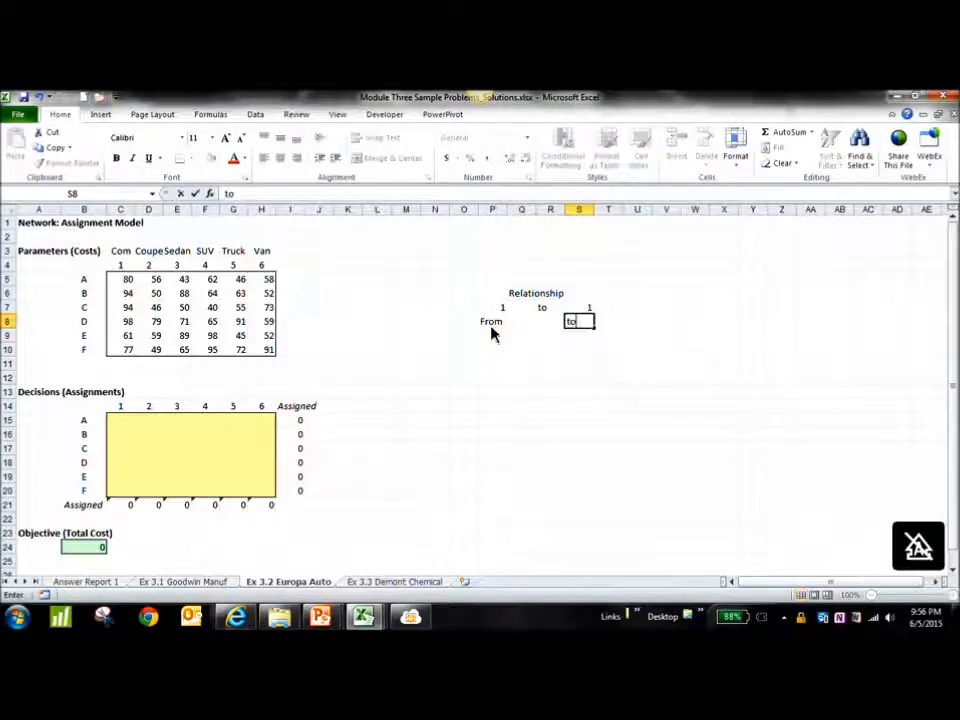
click(491, 325)
click(497, 307)
click(577, 312)
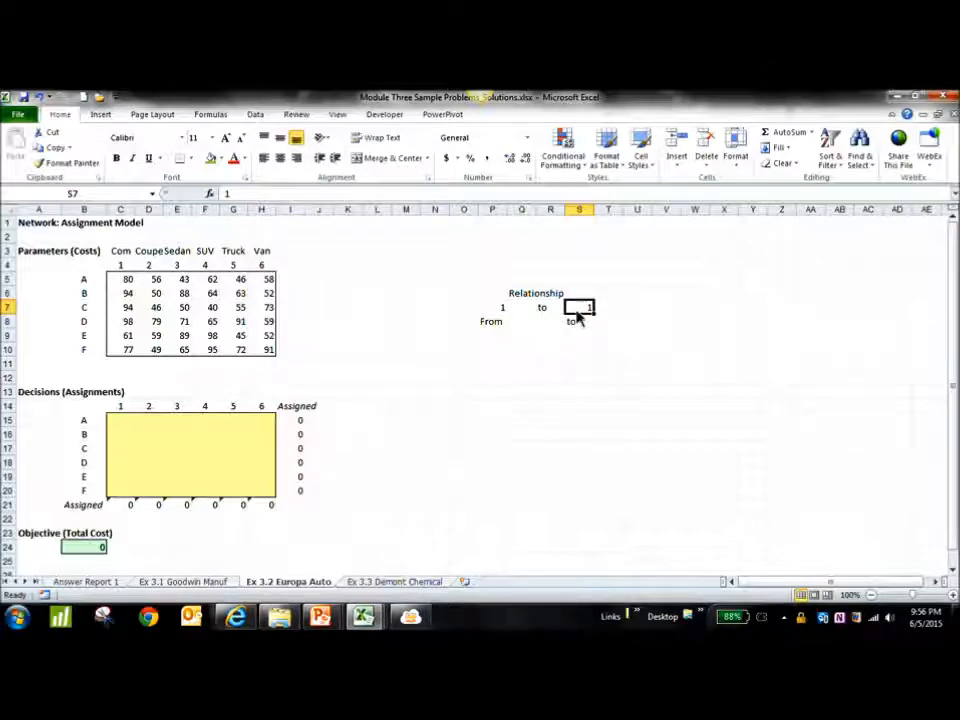
drag(491, 325, 574, 328)
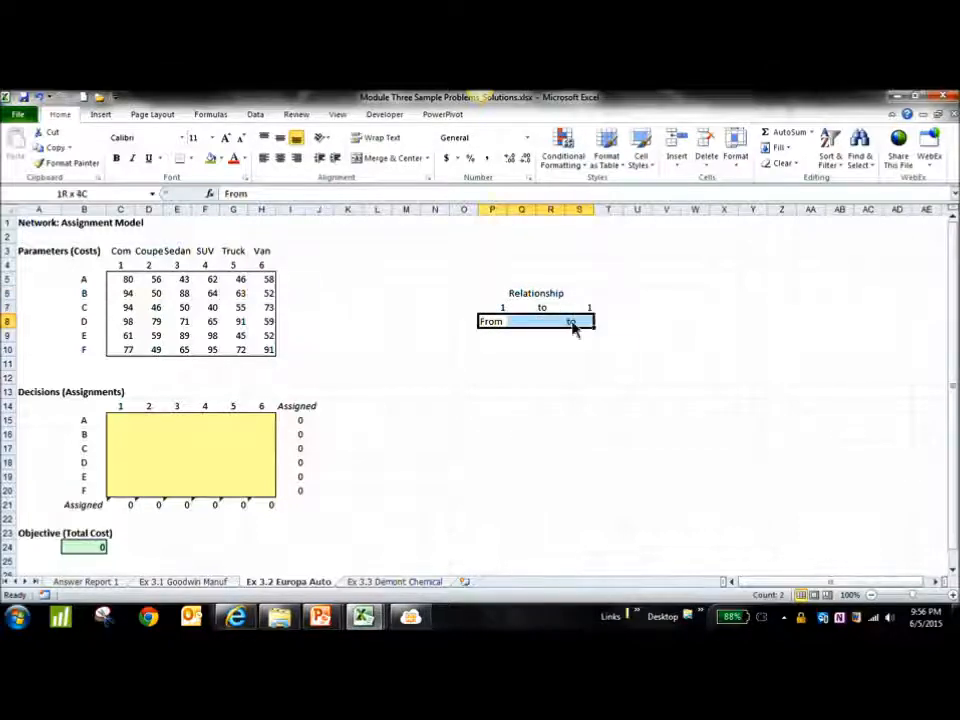
Add the first example of the relationship with "1 programmer" in P9 and "1 task" in S9.
click(495, 340)
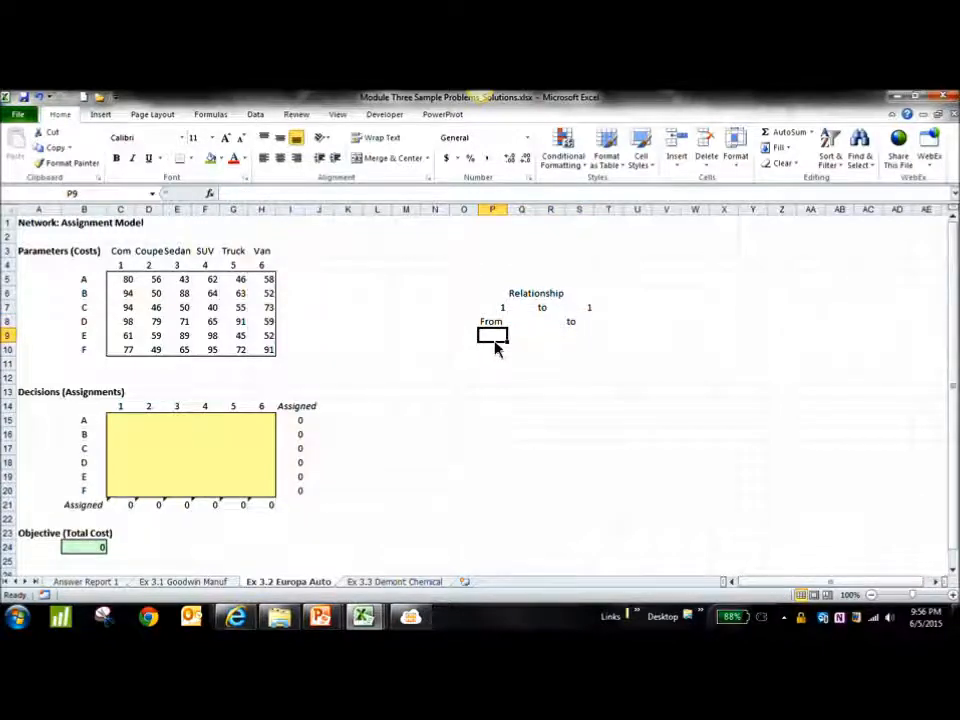
text(1 pro)
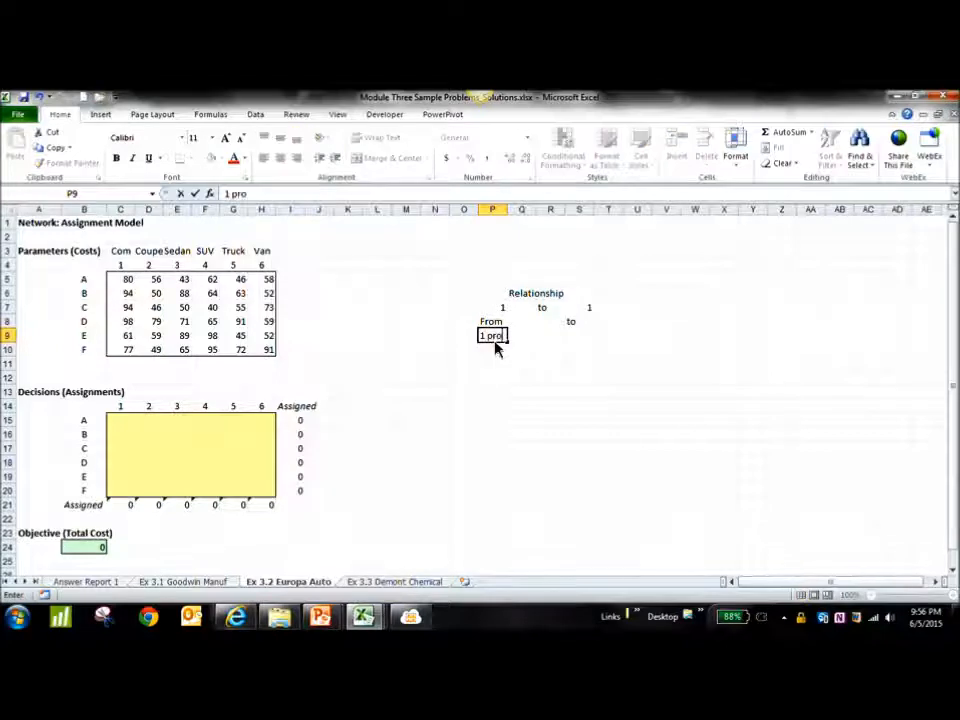
text(mgrammer)
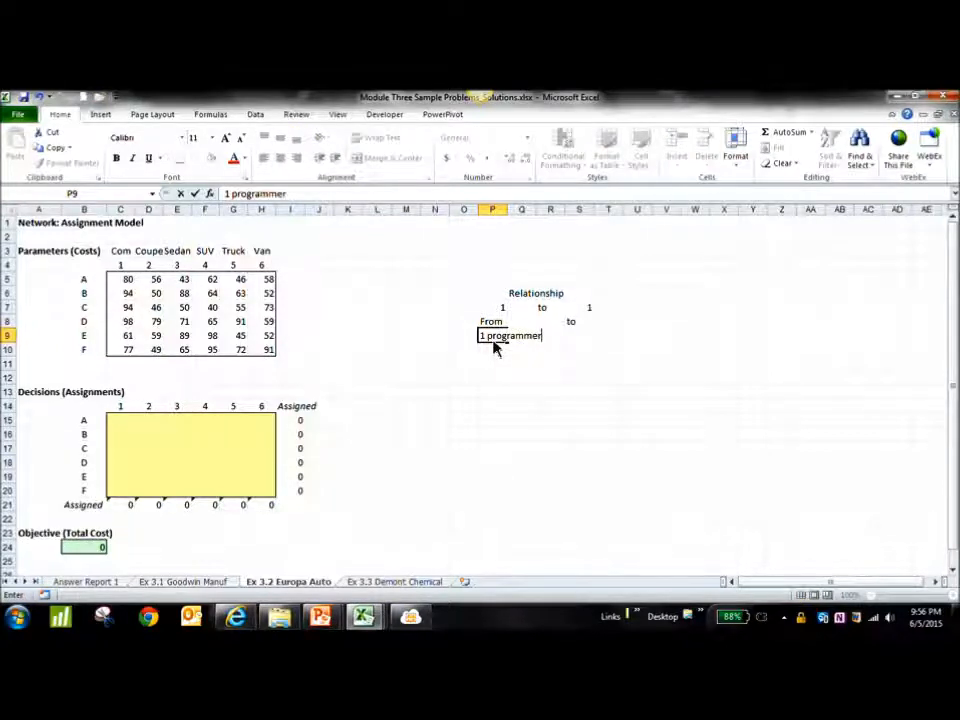
key(Tab)
key(Tab)
key(Tab)
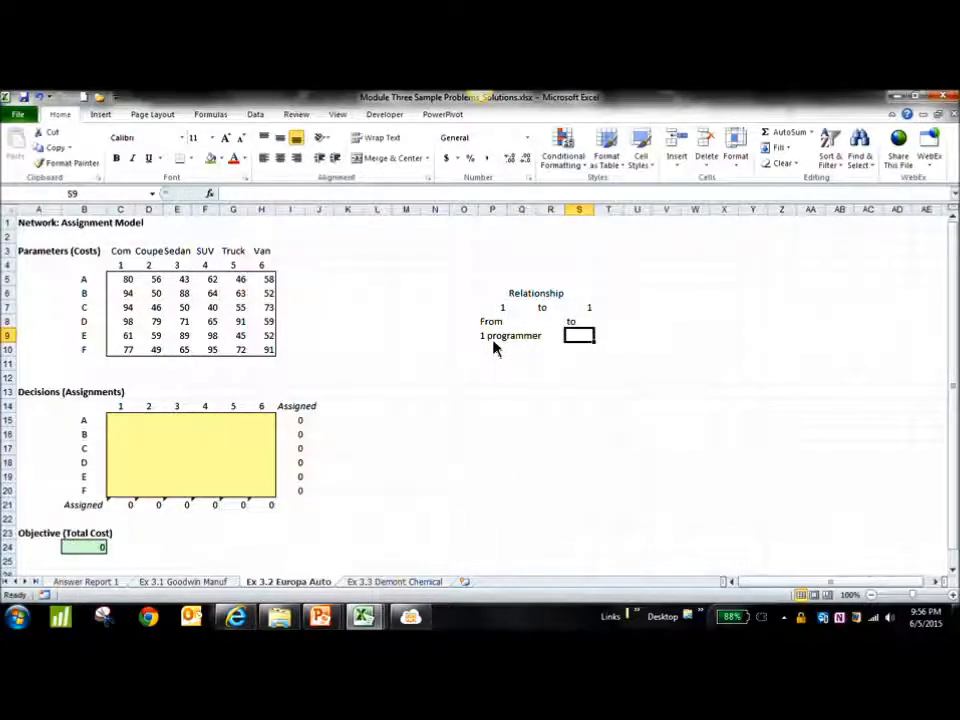
text(1 task)
key(Return)
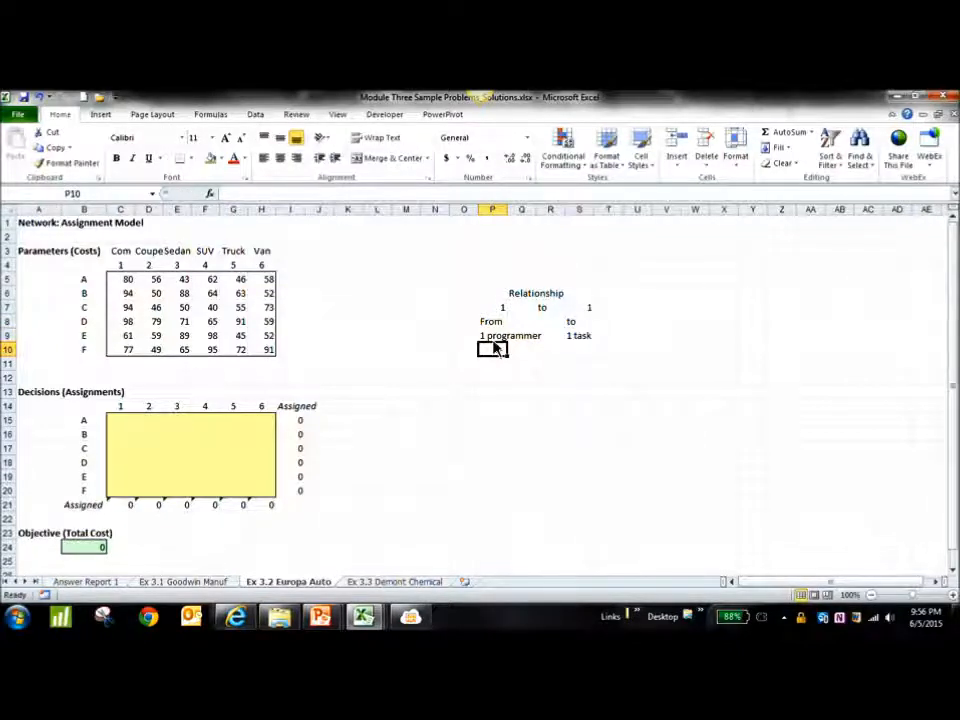
click(148, 435)
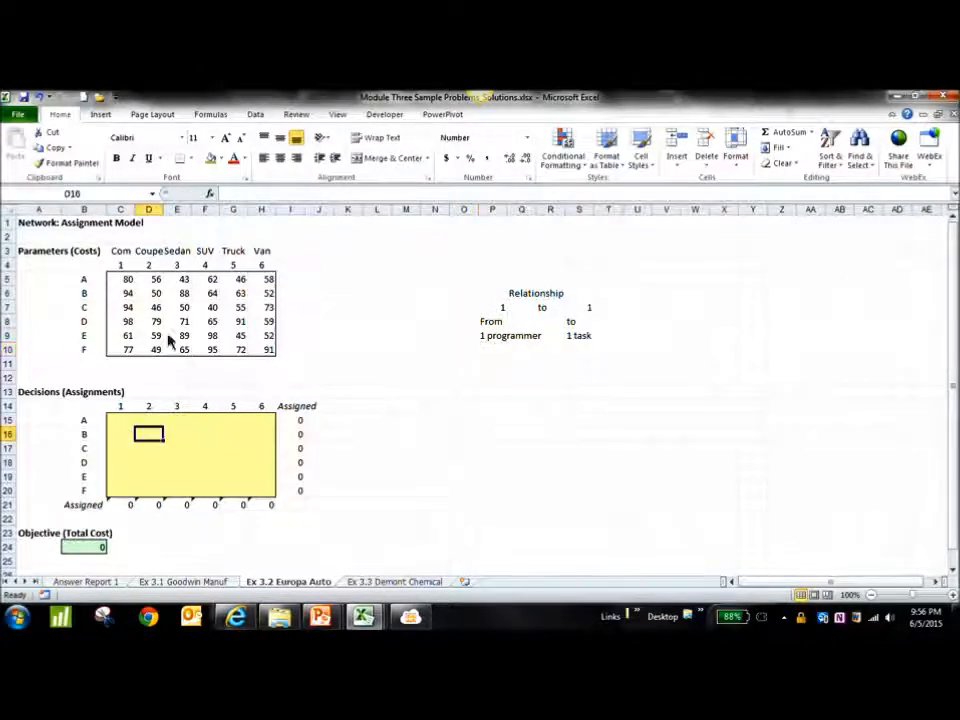
click(123, 253)
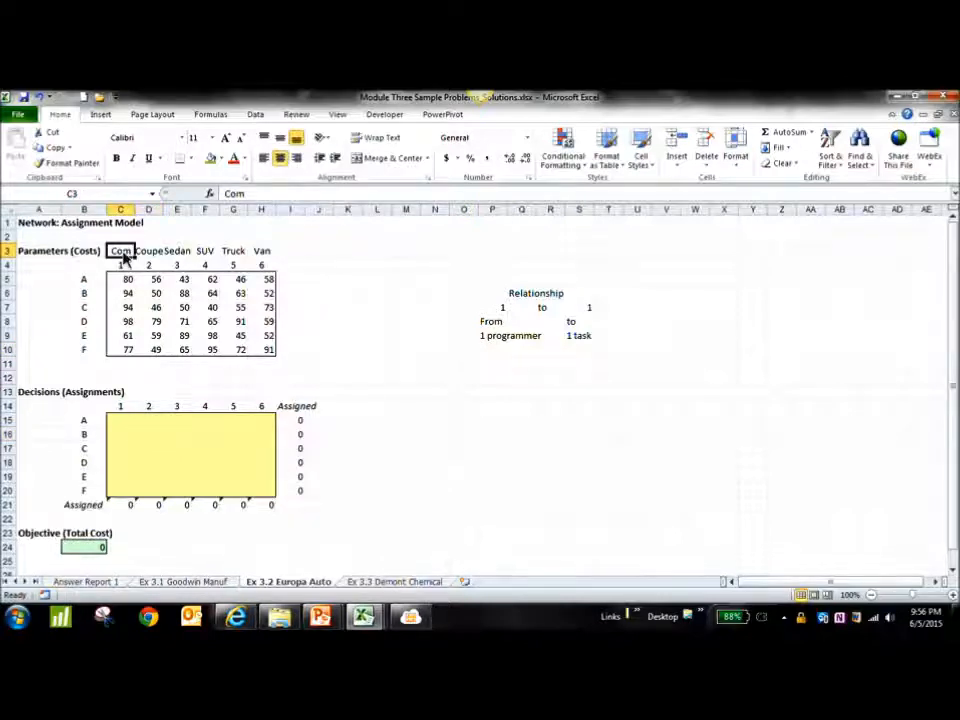
click(88, 283)
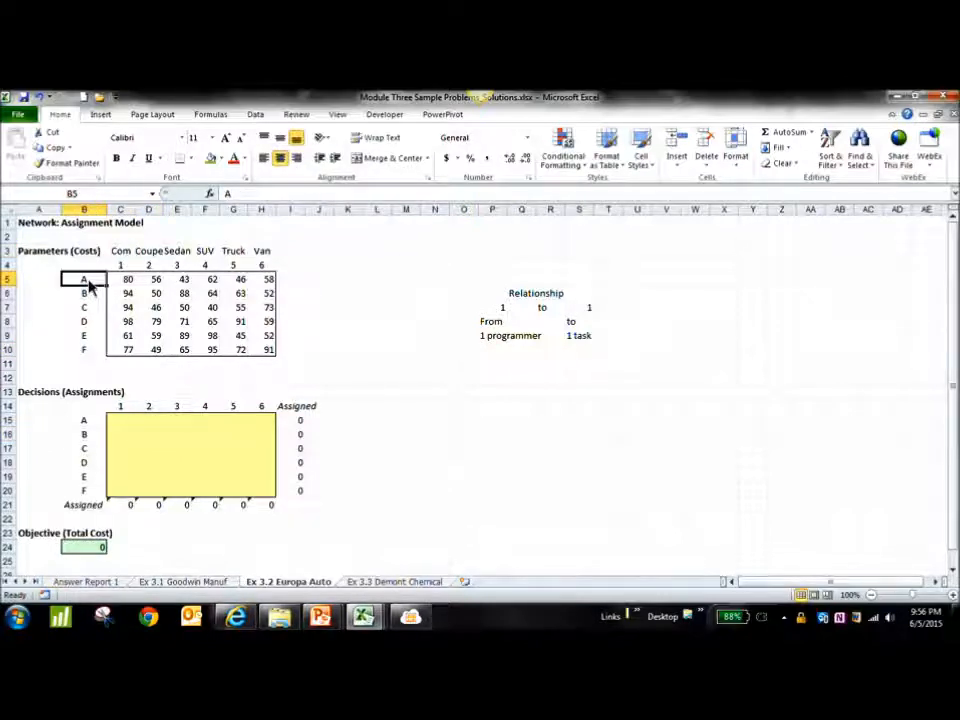
Add a second relationship example with "1 plant" in P10 and "1 model of cars" in S10.
click(494, 353)
text(1)
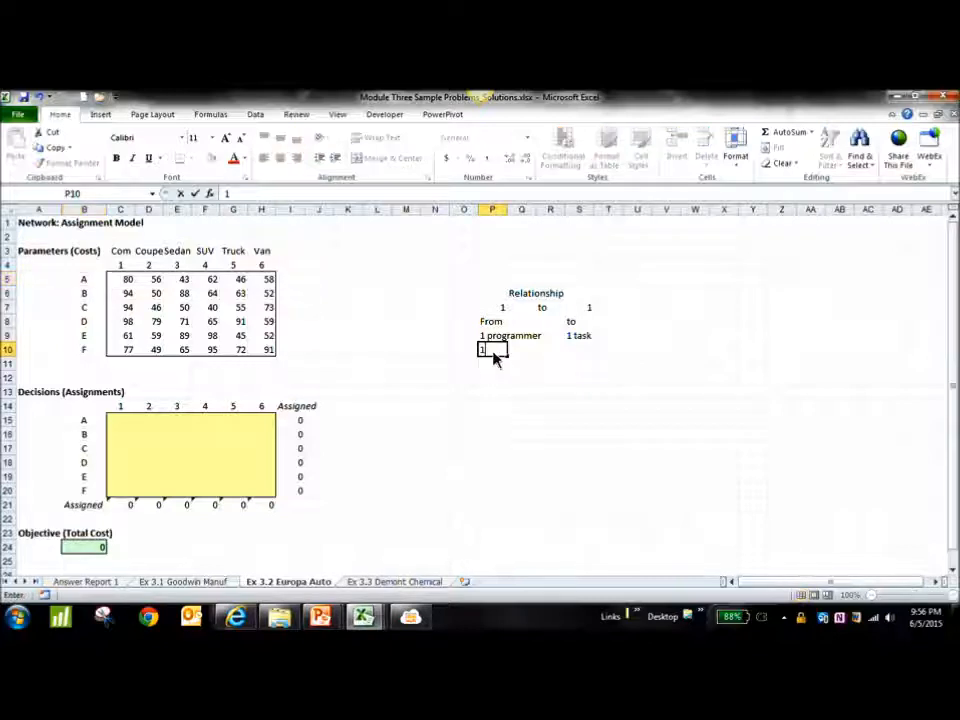
text( prant)
key(Tab)
key(Tab)
key(Tab)
text(1 m)
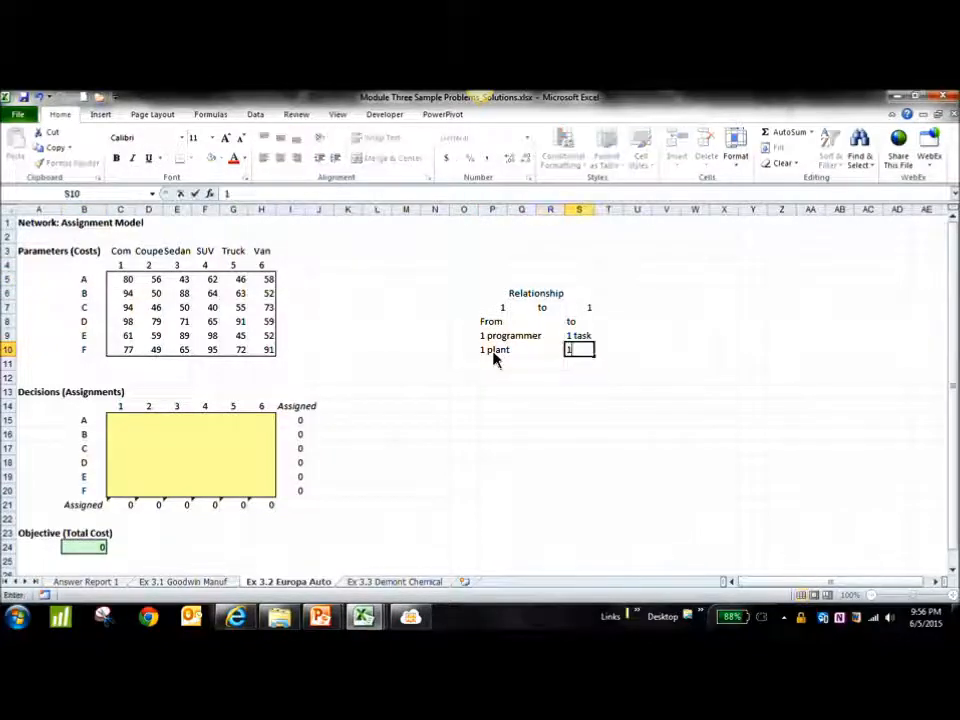
text(odel of cars)
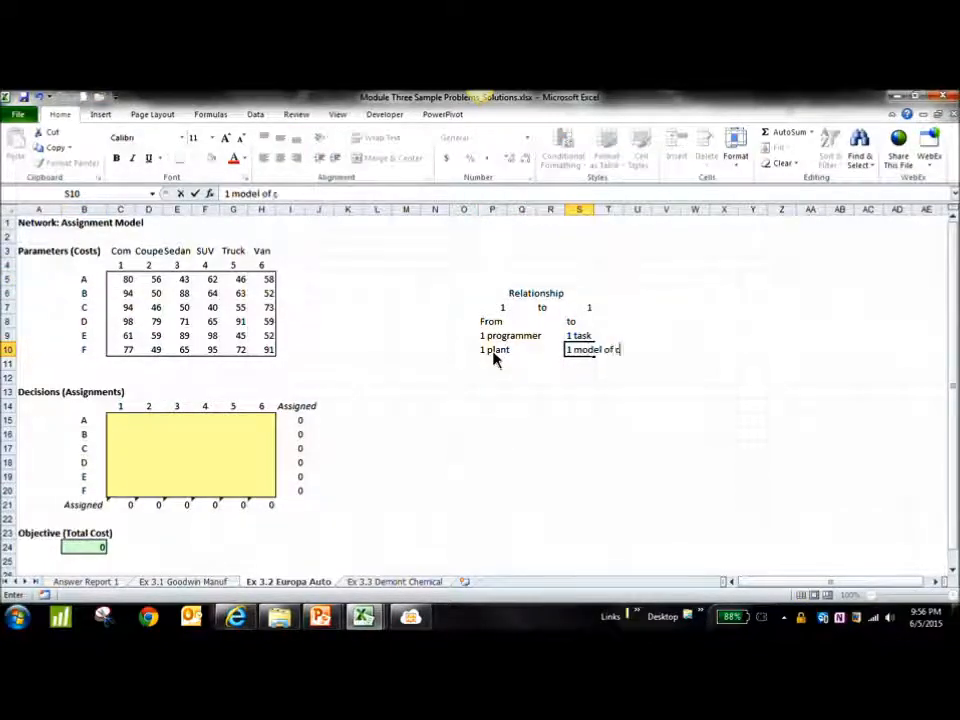
key(Return)
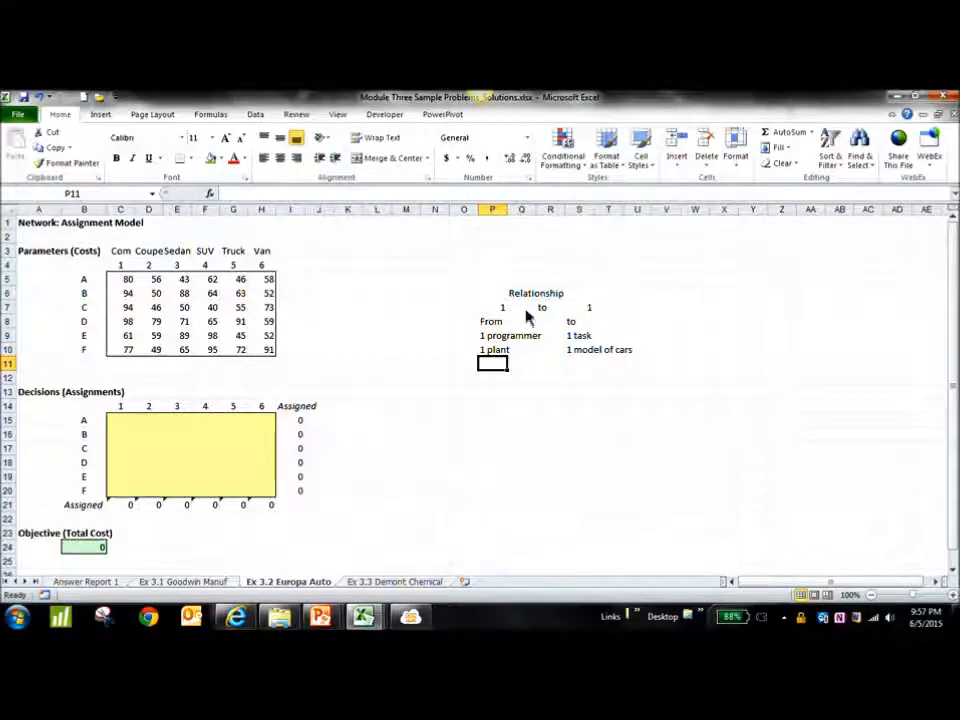
click(495, 308)
click(548, 308)
click(591, 310)
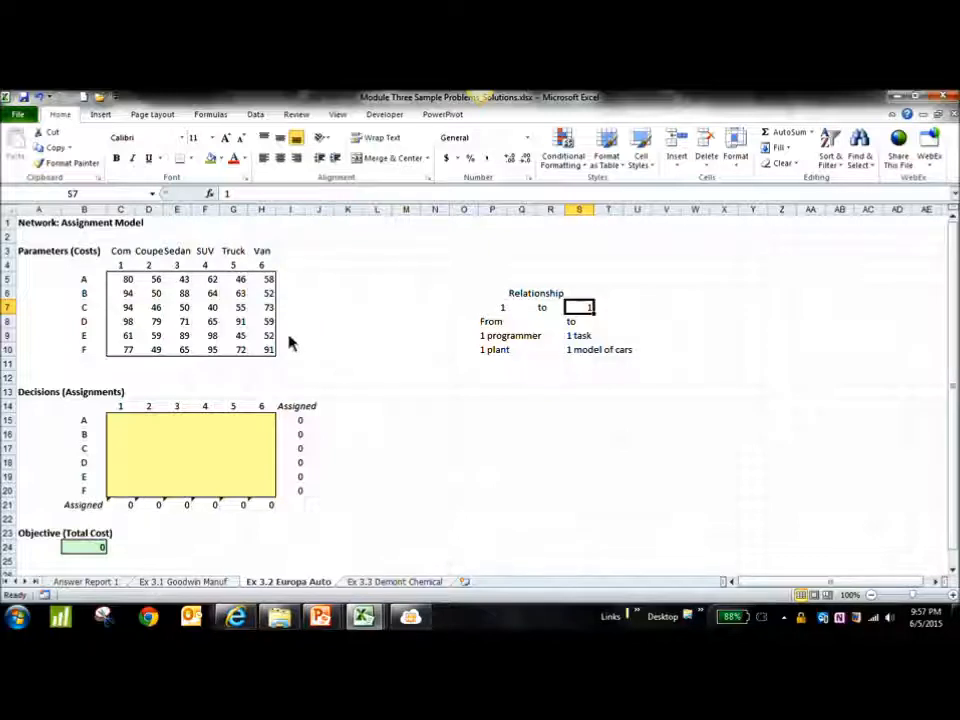
Format the costs in C5:H10 as dollar accounting and autofit columns C to H.
drag(115, 282, 270, 352)
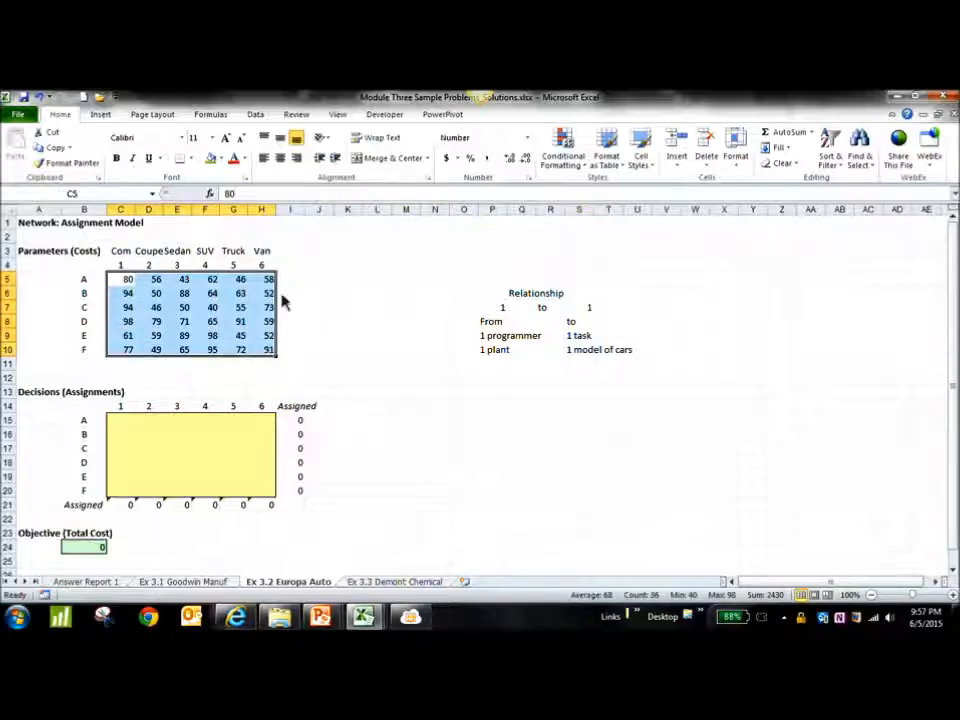
click(446, 160)
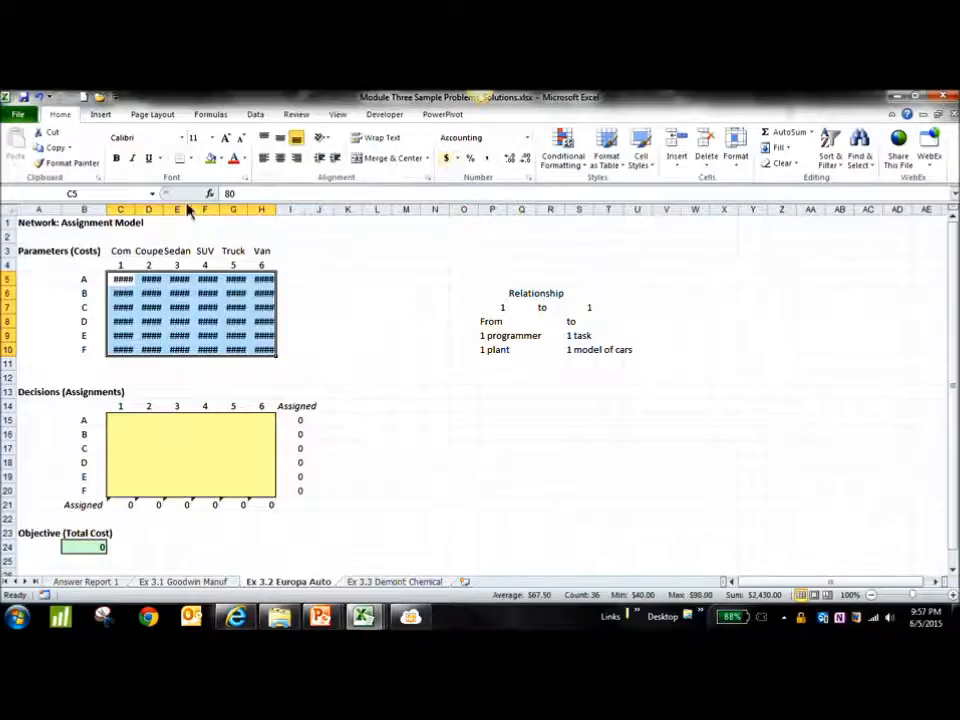
drag(130, 213, 272, 213)
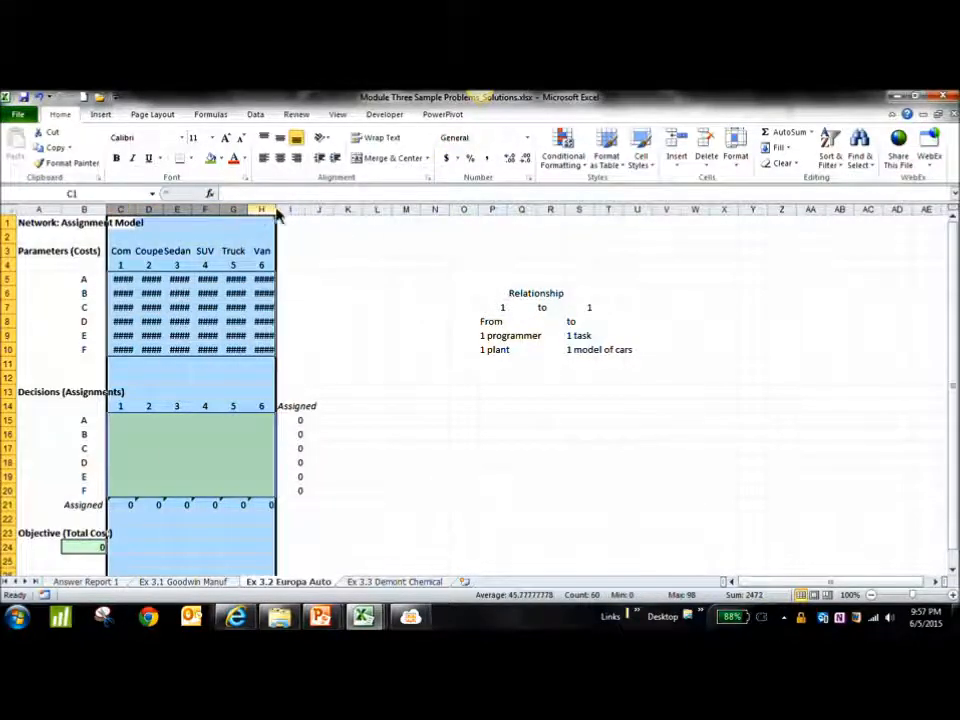
double_click(276, 210)
click(389, 266)
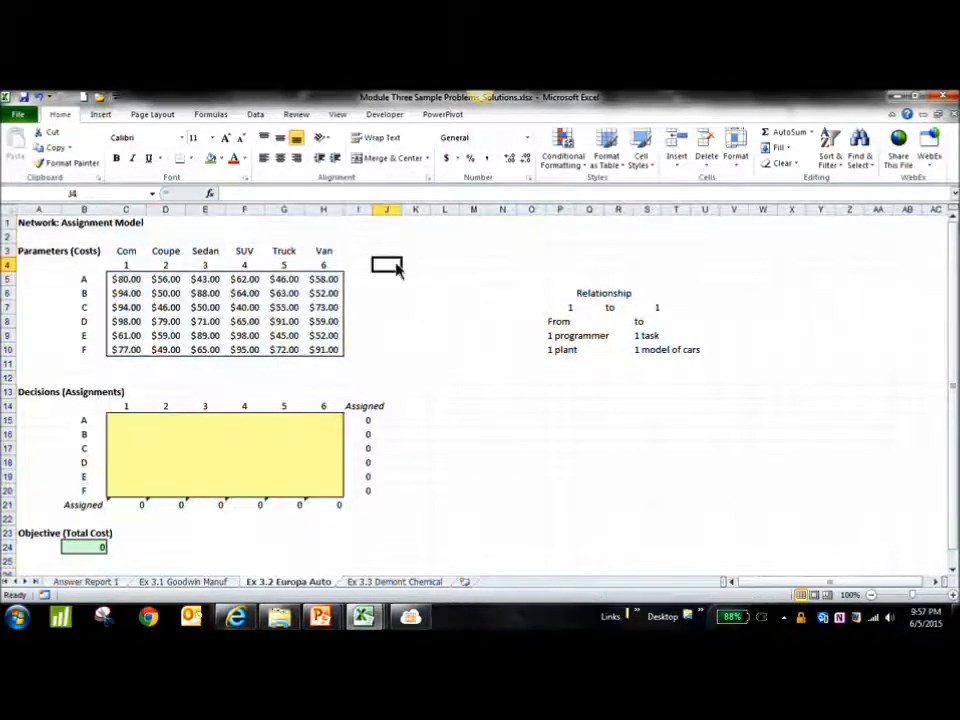
Undo the autofit of columns C to H and the accounting format on the costs in C5:H10.
key(ctrl+z)
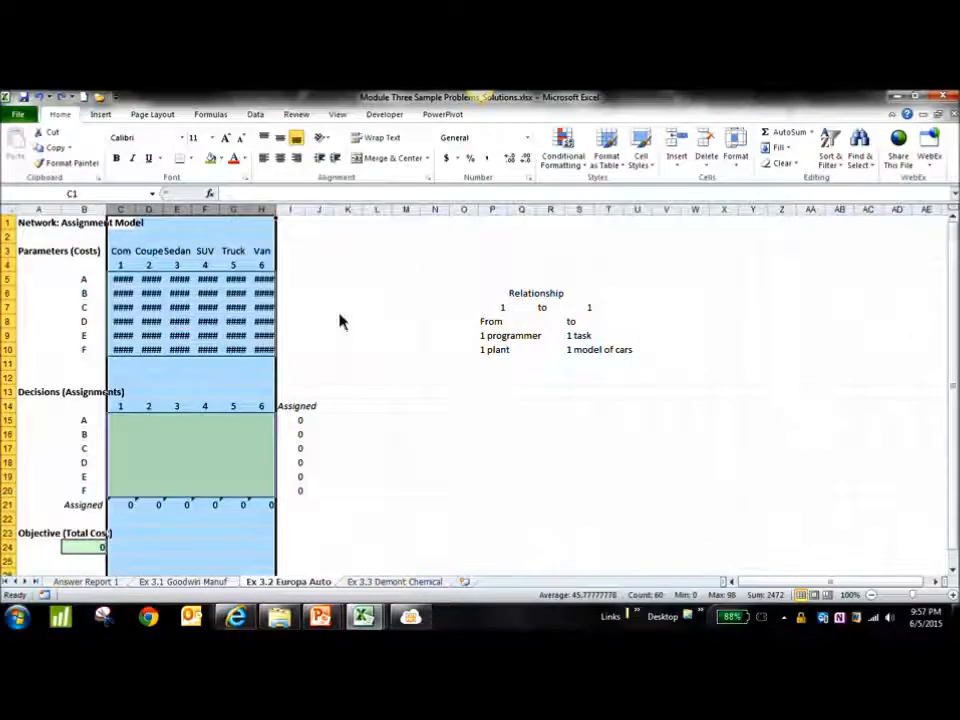
key(ctrl+y)
click(386, 313)
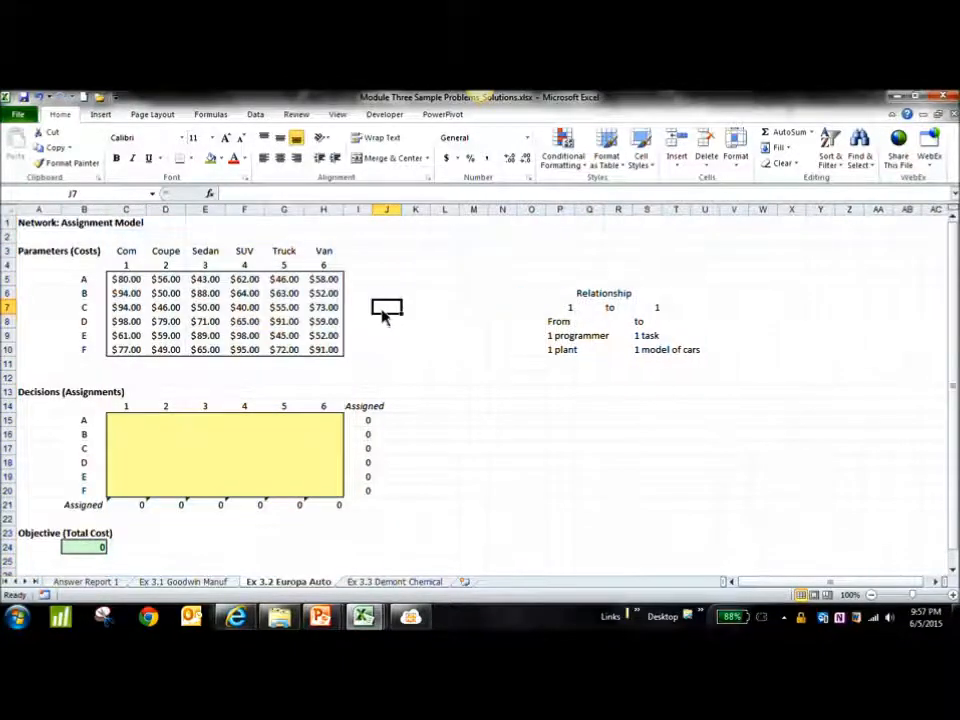
key(ctrl+z)
key(ctrl+y)
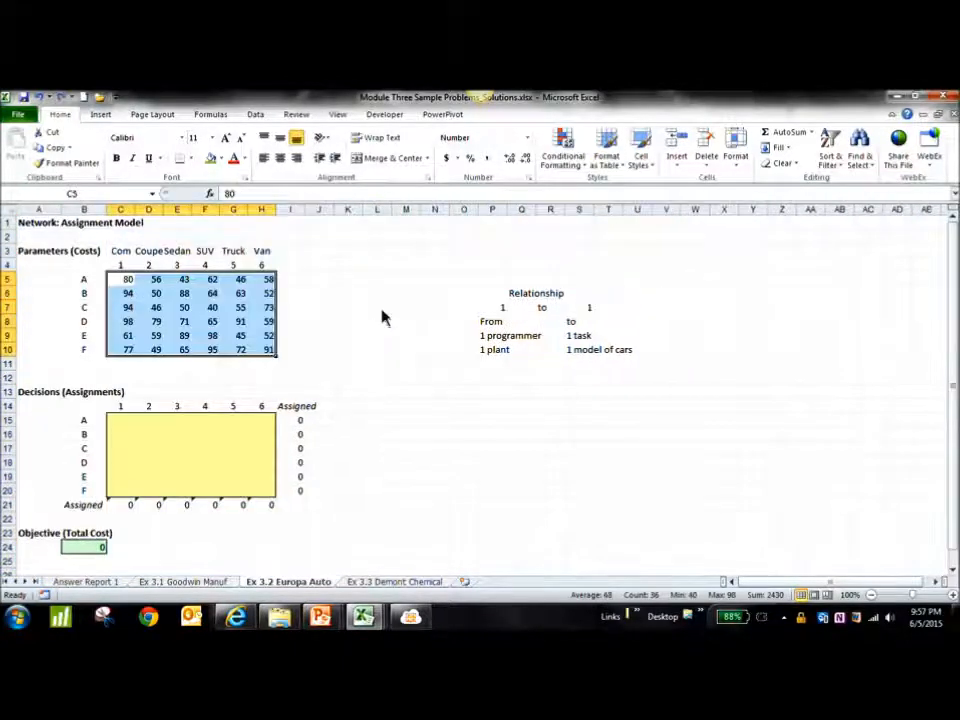
Review the assignment costs in C5:H10 and compare them with the transportation model on the Ex 3.1 Goodwin Manuf sheet.
click(434, 320)
mouse_move(125, 283)
mouse_down()
mouse_move(257, 354)
mouse_move(88, 307)
mouse_move(127, 282)
mouse_up()
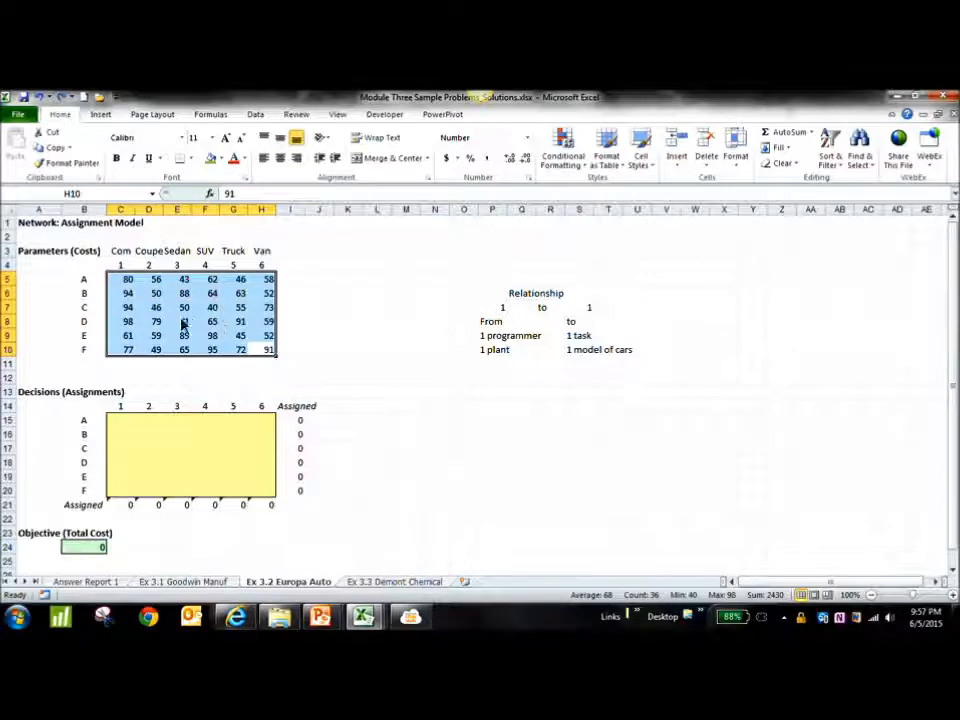
click(203, 581)
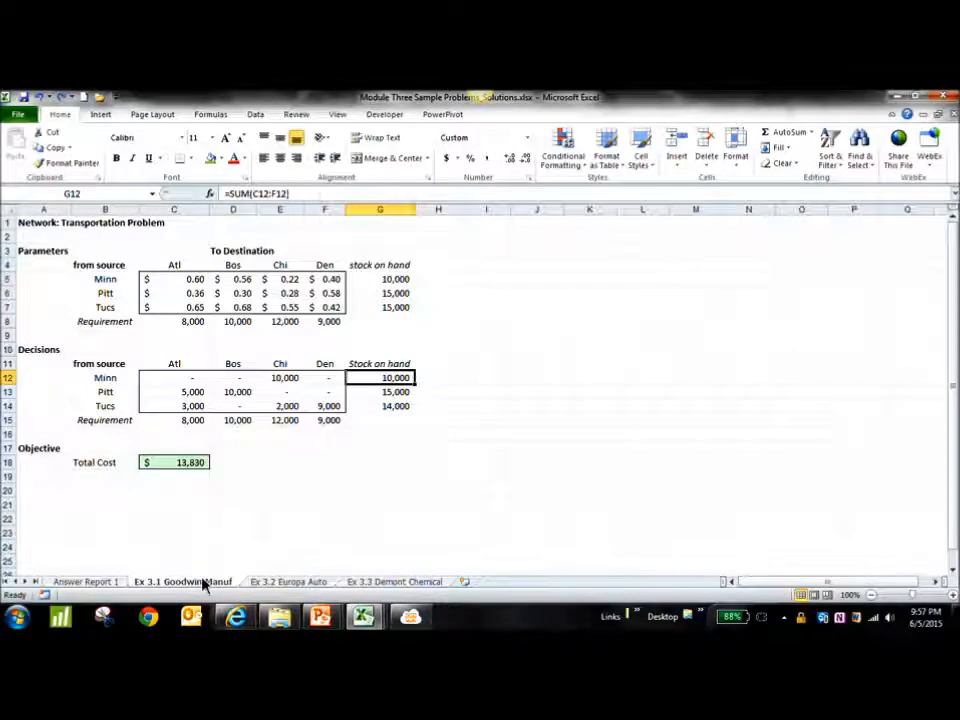
click(300, 582)
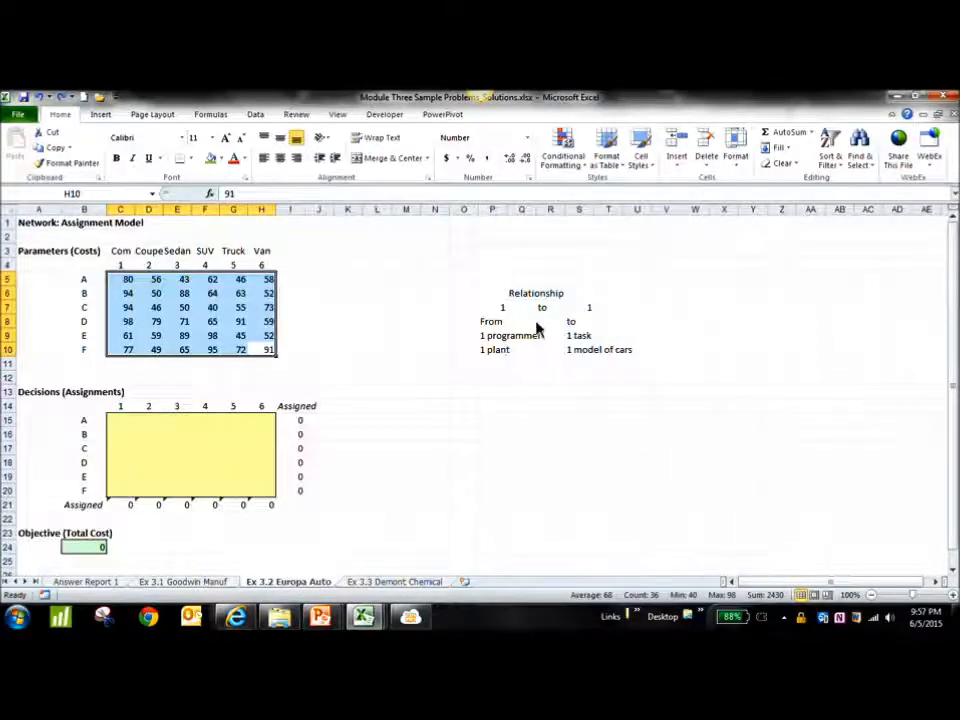
Clear the relationship notes from the range O6:V11.
drag(476, 297, 666, 368)
key(Delete)
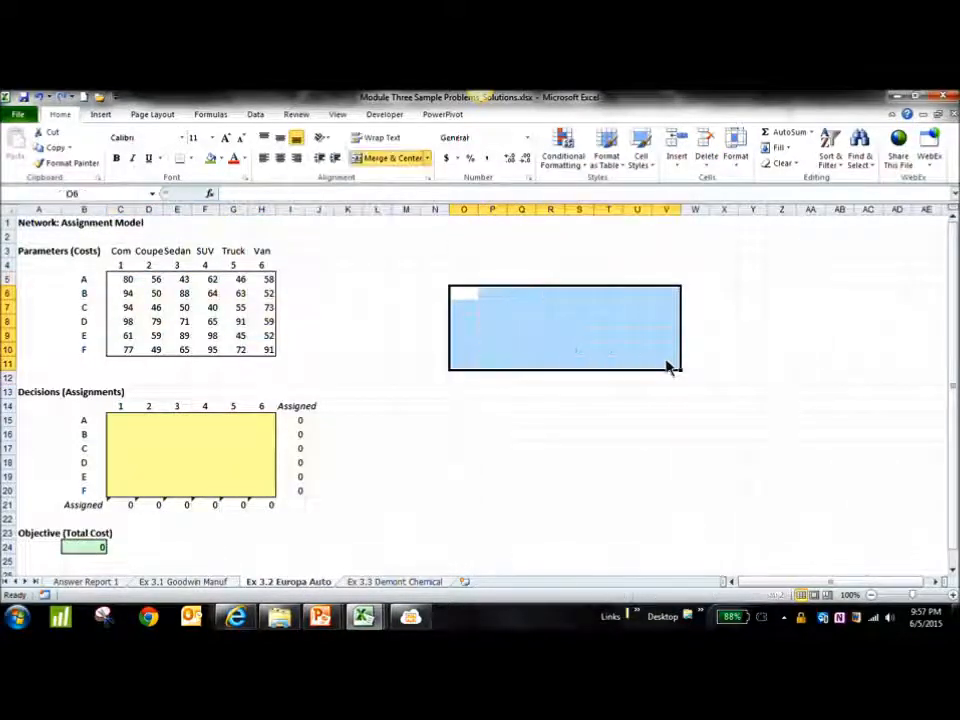
click(549, 380)
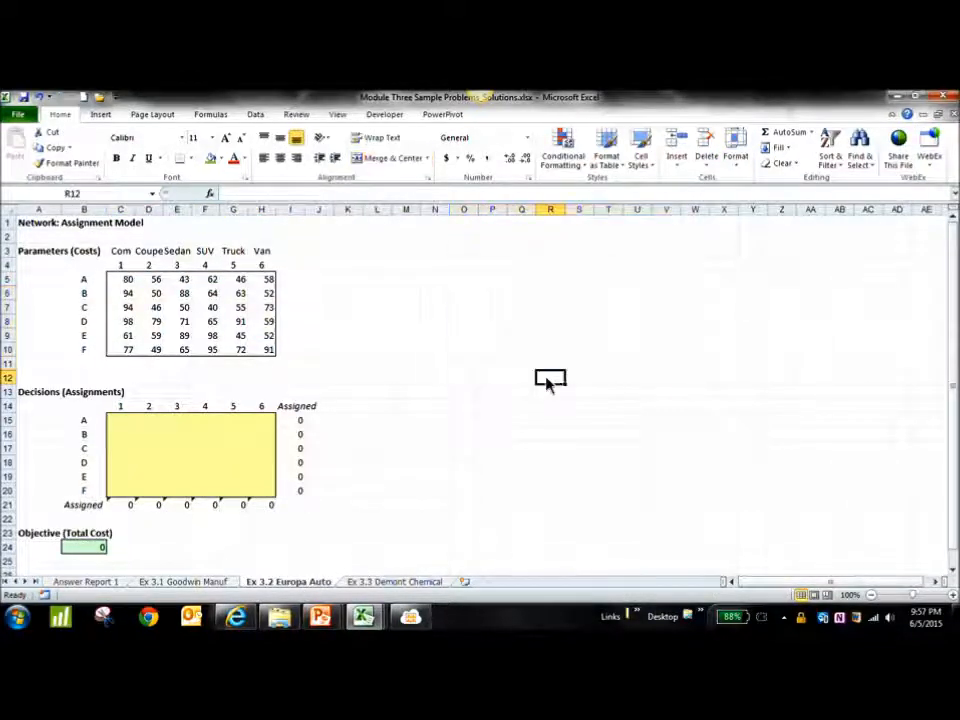
Examine the cost table plant by plant, relating plants A to F to the car models in row 3.
click(126, 281)
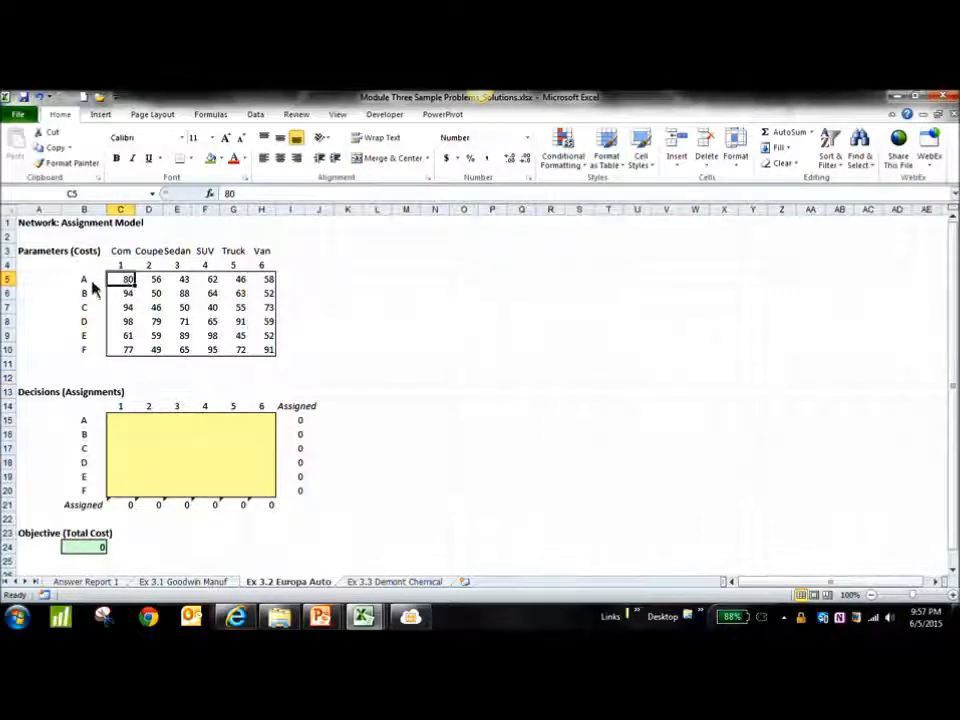
click(123, 254)
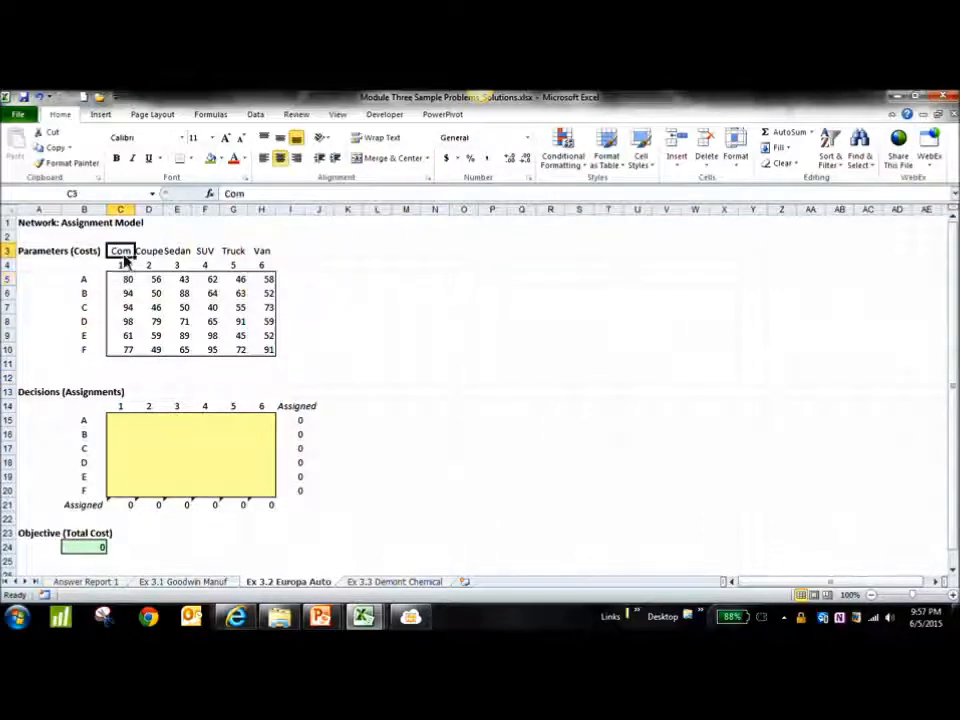
click(82, 284)
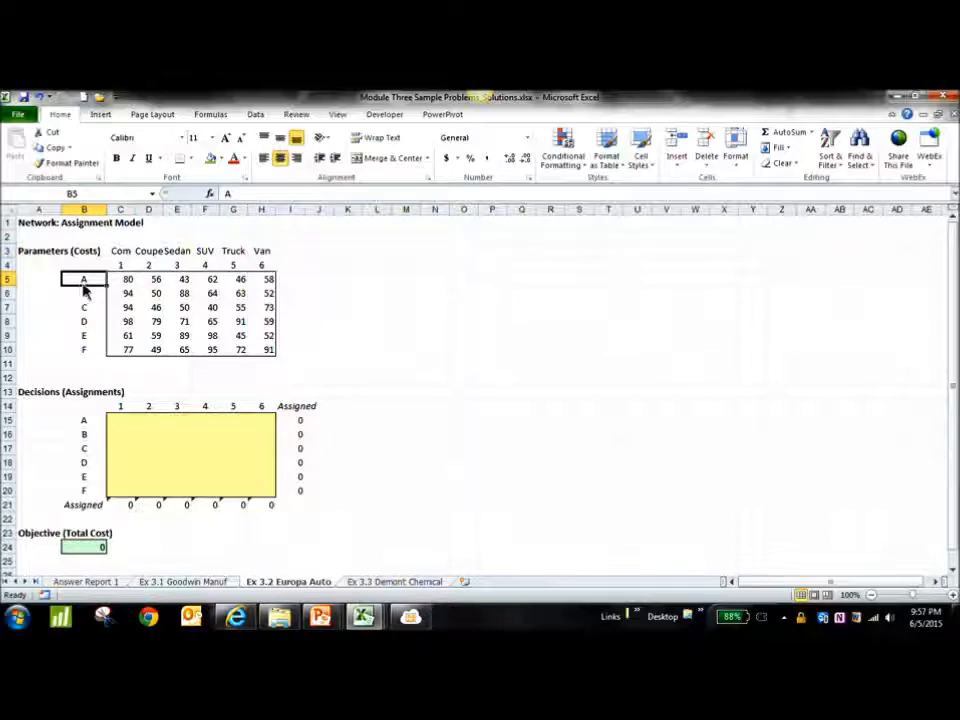
click(128, 296)
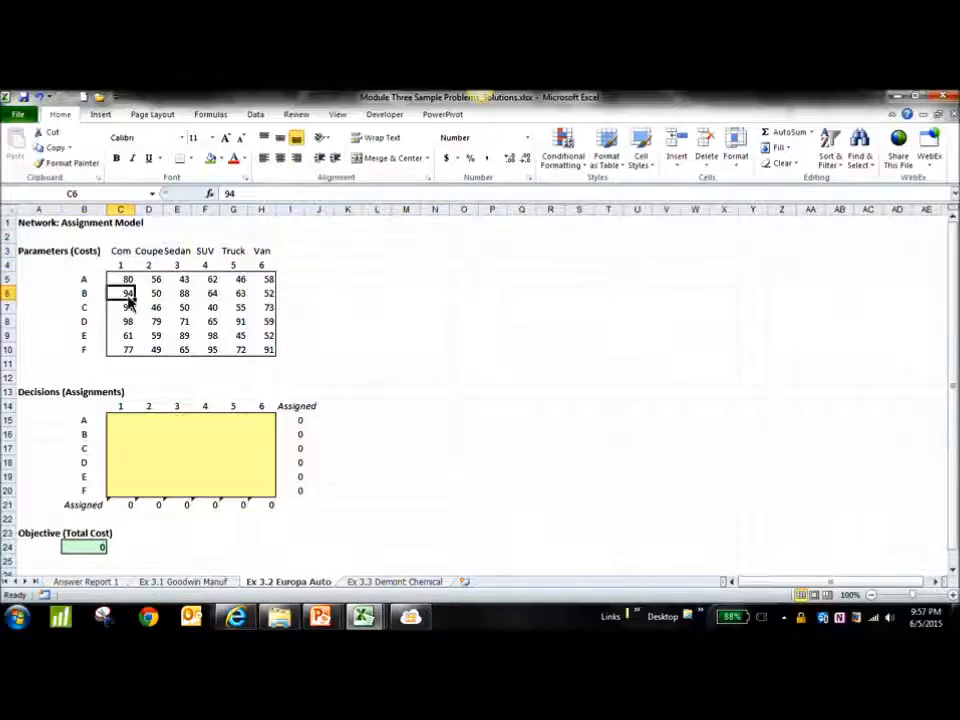
click(86, 295)
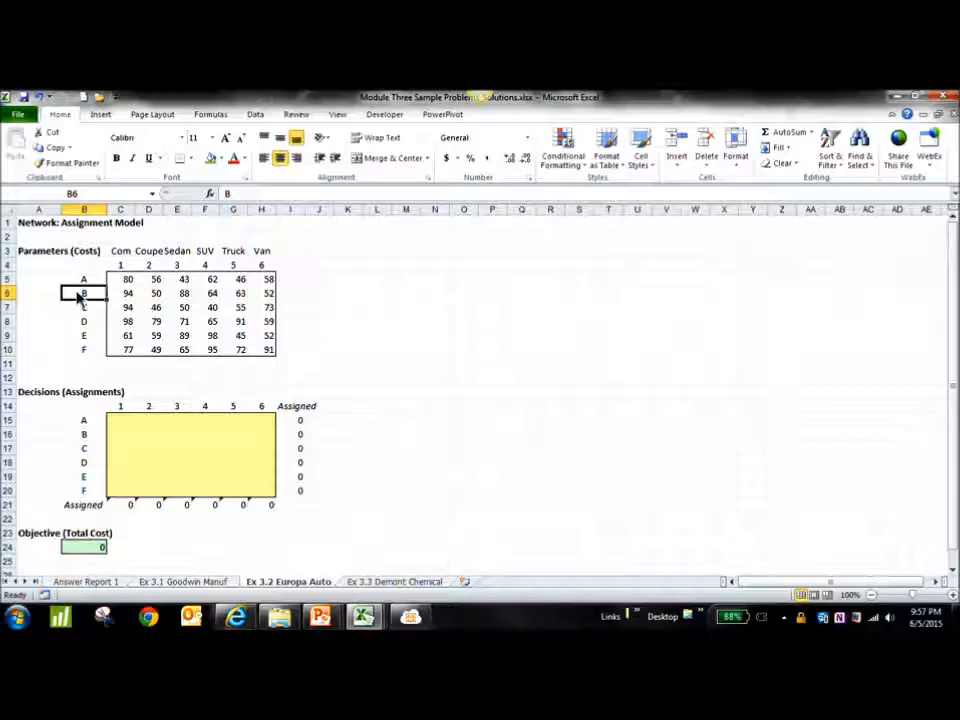
click(125, 293)
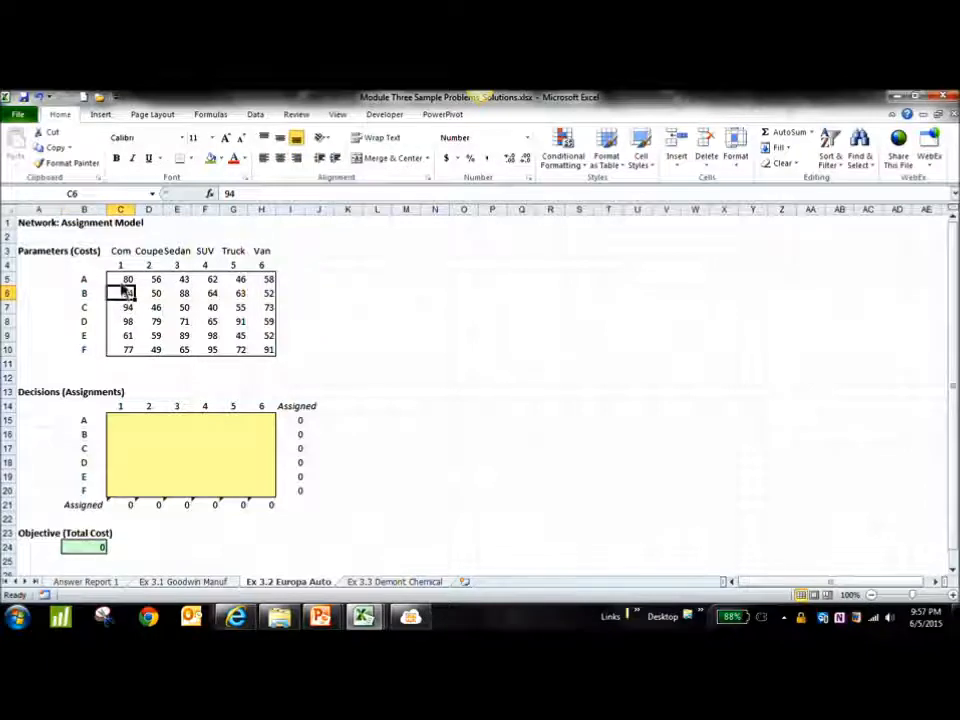
click(123, 286)
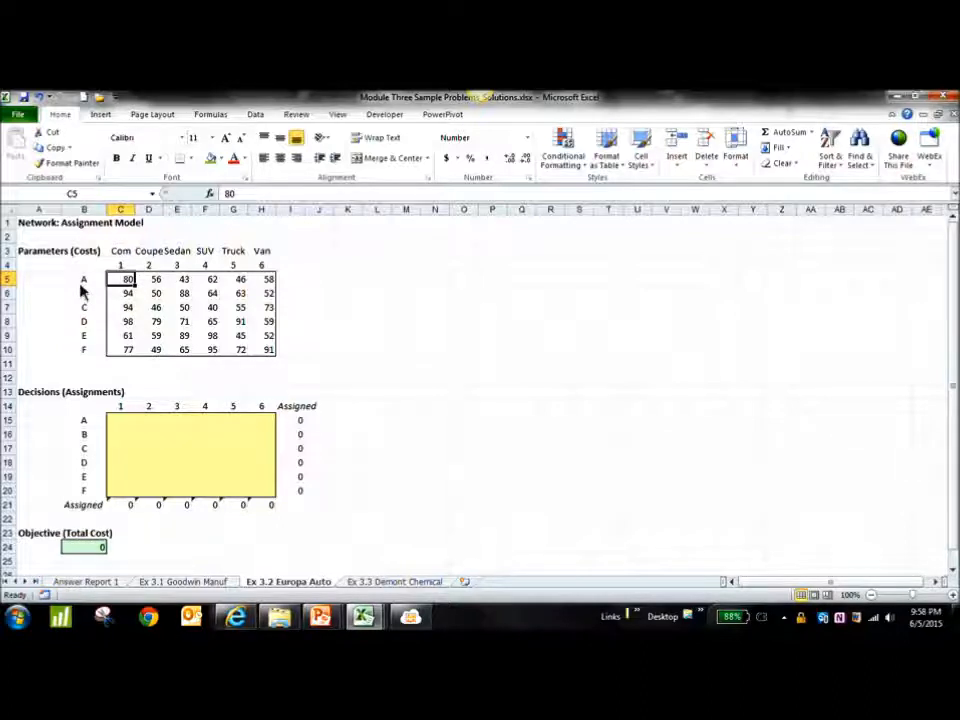
click(129, 322)
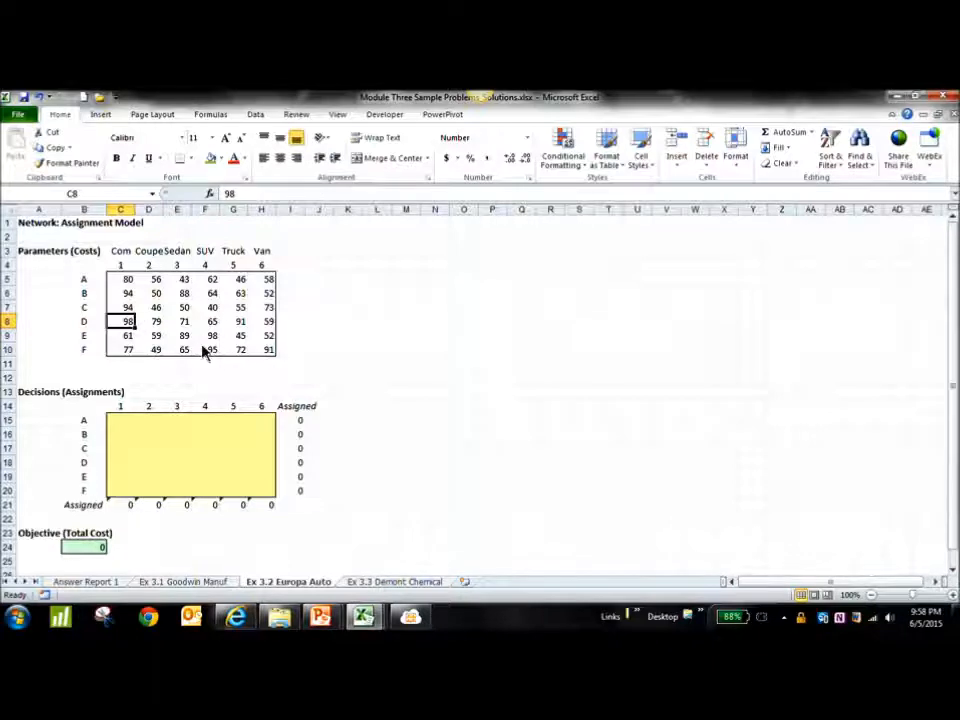
click(128, 281)
click(120, 256)
click(149, 252)
click(177, 252)
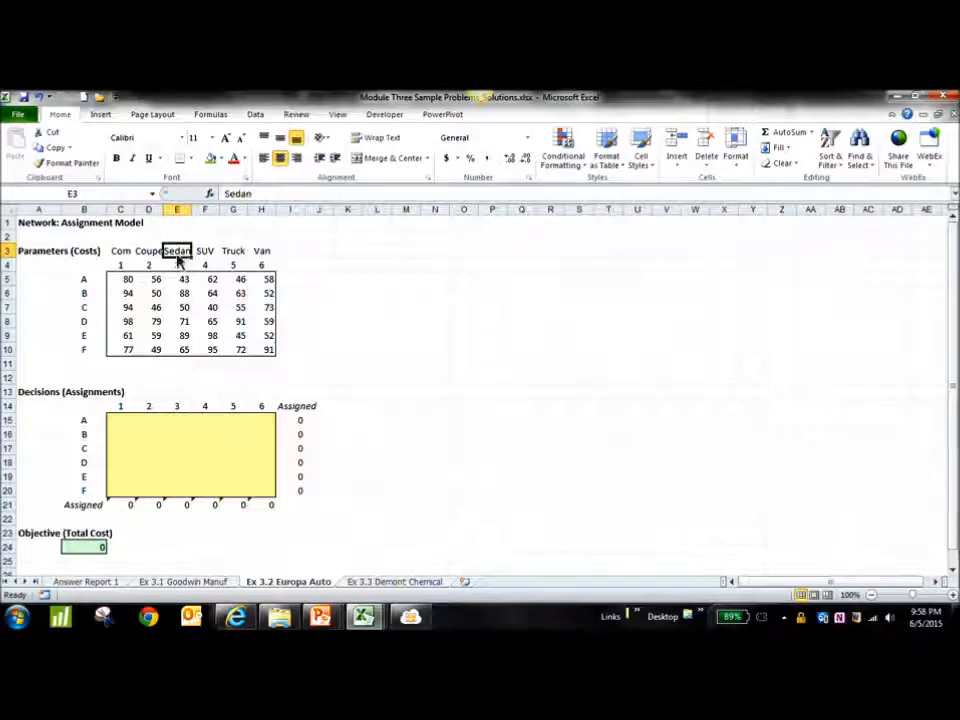
click(88, 280)
click(88, 349)
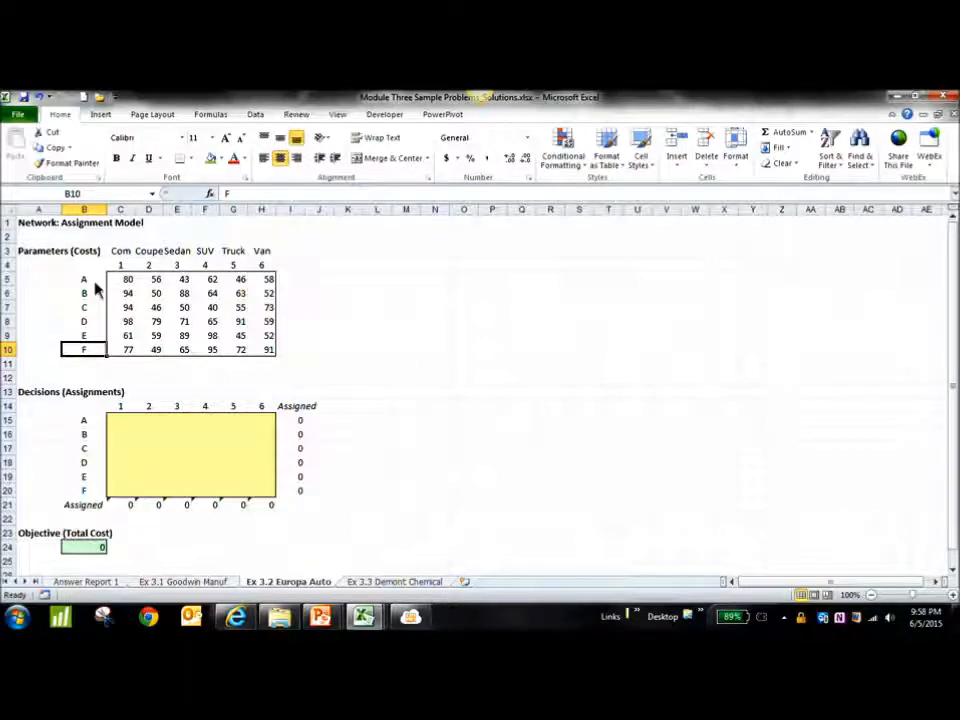
Inspect the total cost formula in B24 and the Assigned sums in I15 and row 21.
click(95, 550)
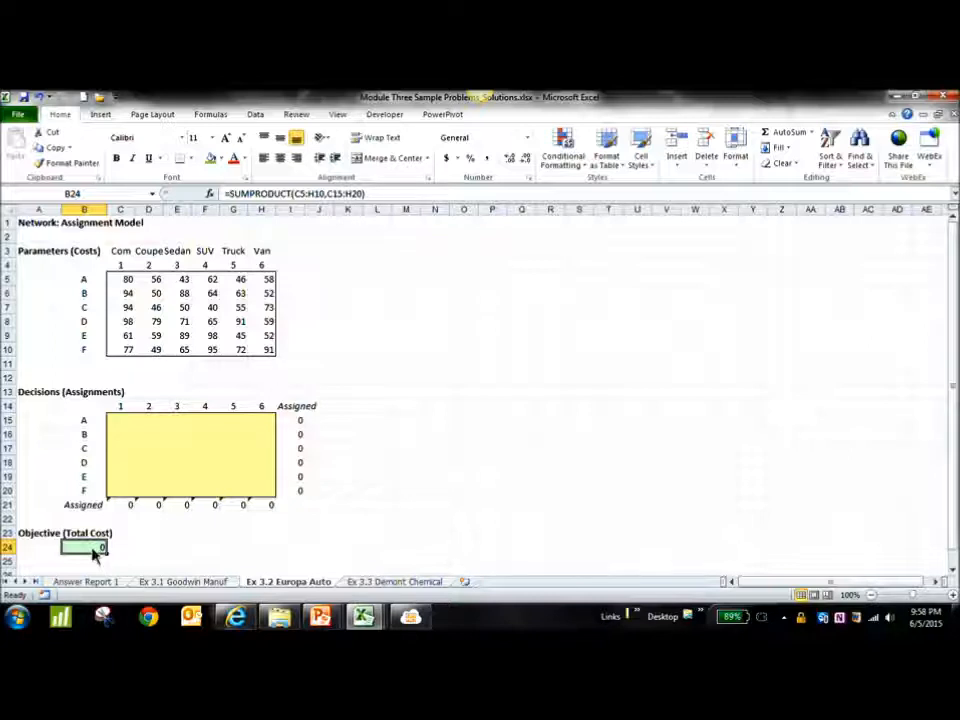
click(289, 421)
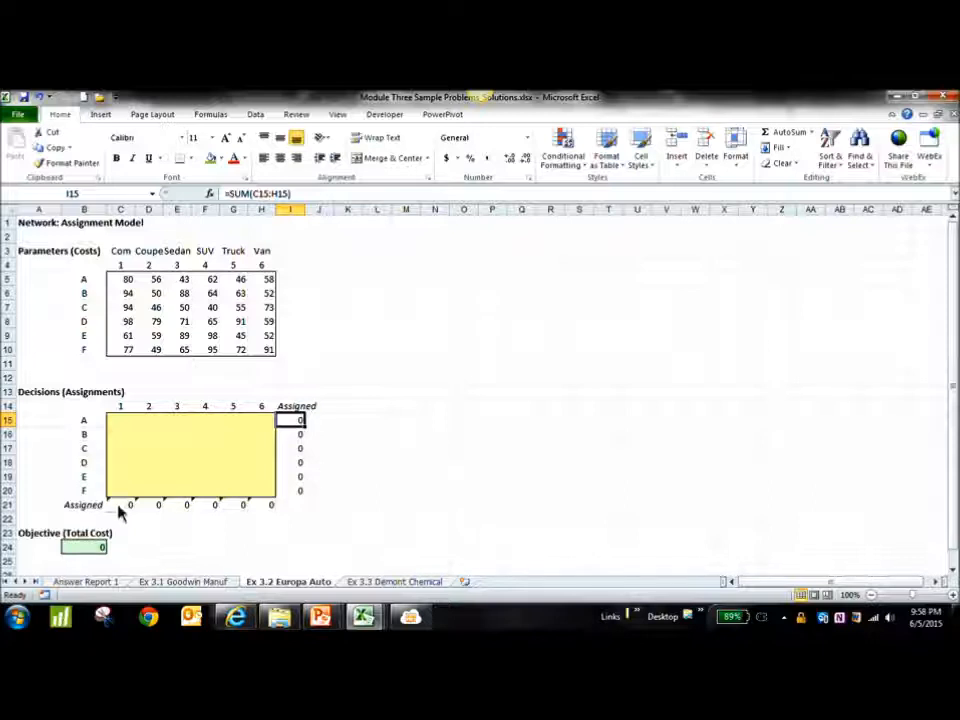
click(156, 507)
click(187, 507)
click(212, 509)
click(244, 508)
click(268, 509)
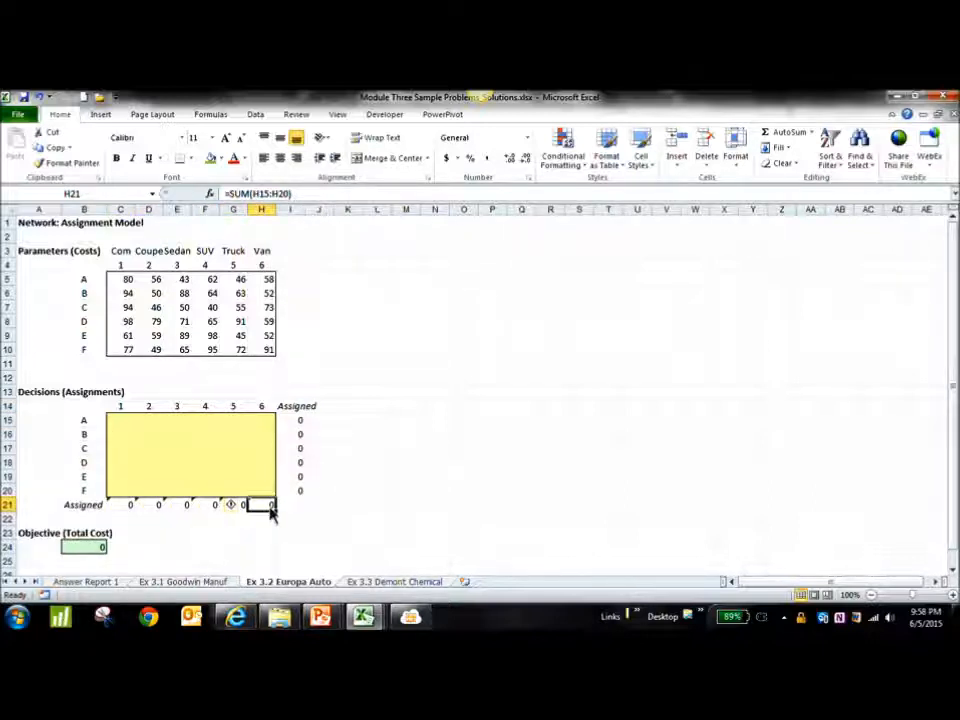
click(83, 548)
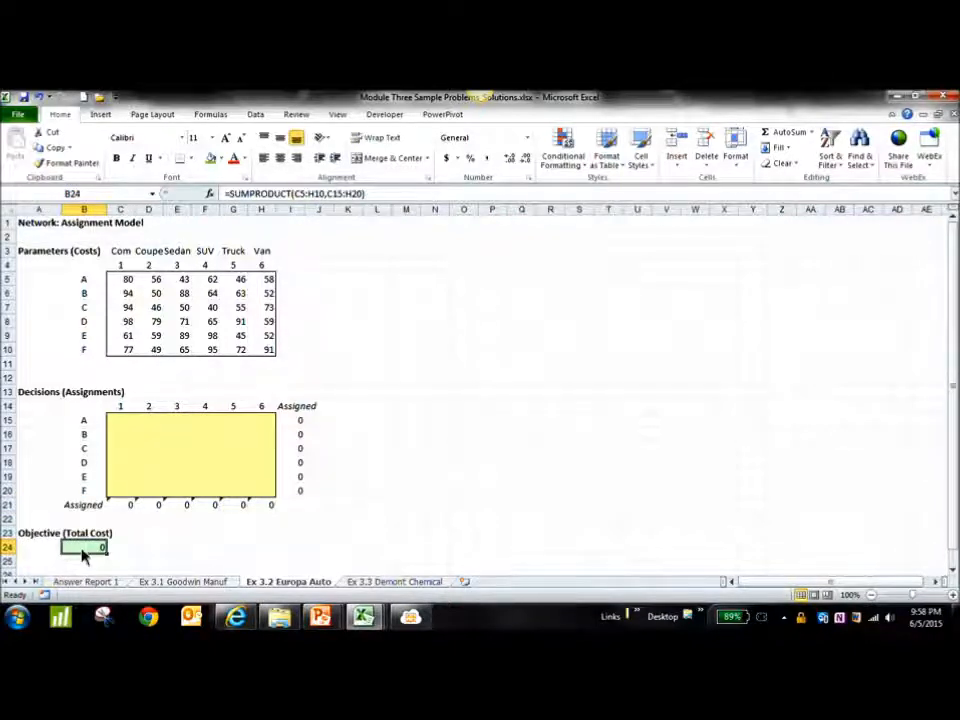
Enter "<=" in J15 beside plant A's Assigned total.
click(256, 115)
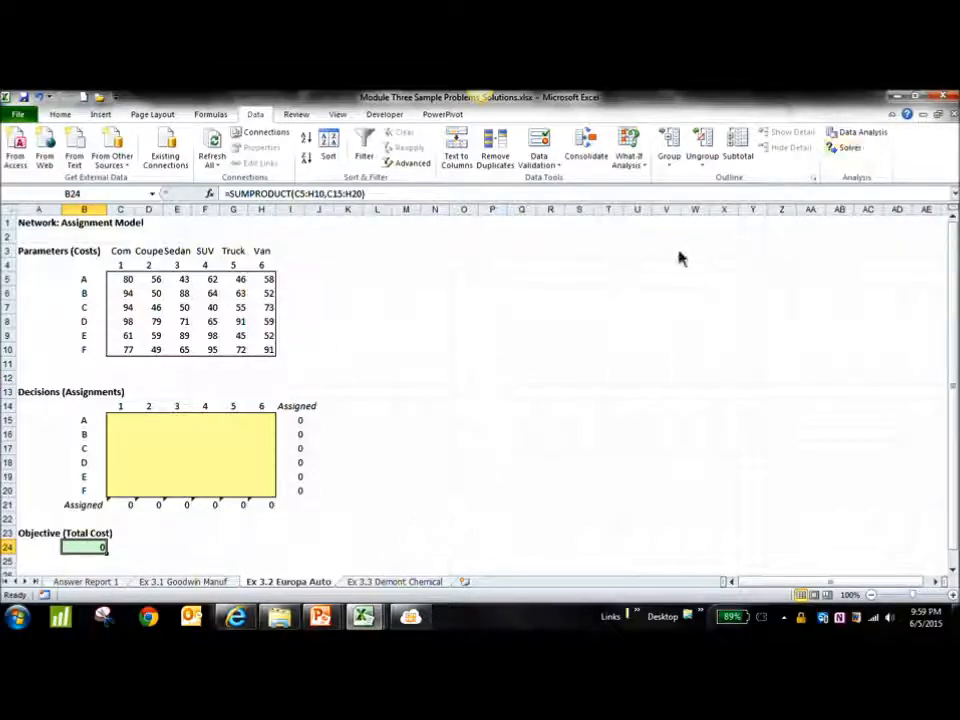
click(301, 426)
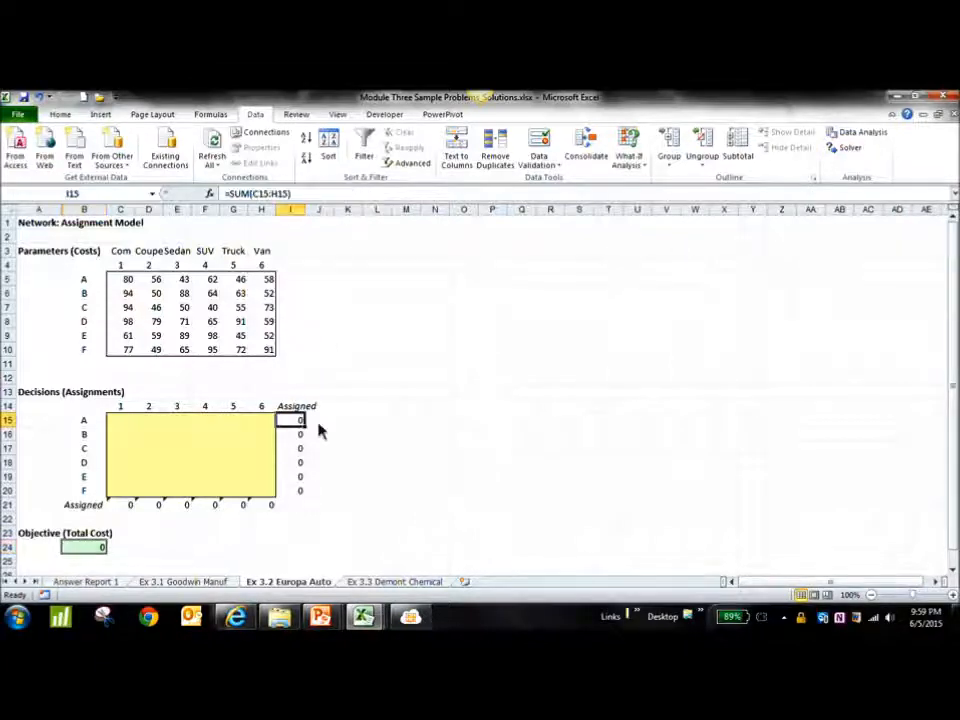
click(320, 427)
click(297, 430)
click(320, 427)
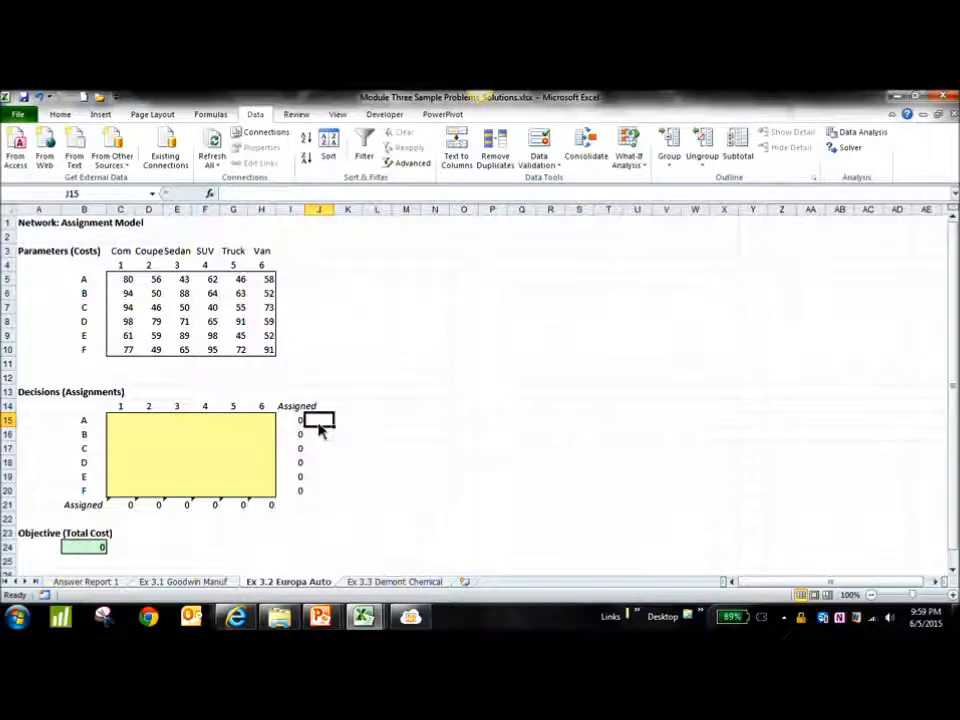
text(<=)
key(Tab)
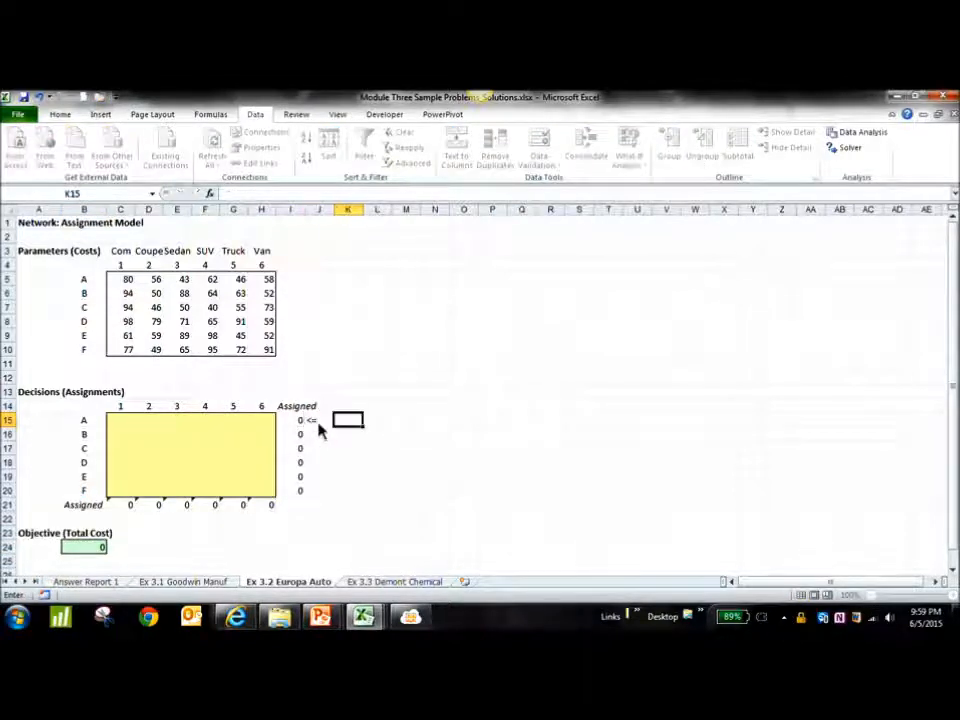
Enter a limit of 1 for every plant in K15:K20 and copy the "<=" sign down to J20.
key(Return)
key(Right)
key(Up)
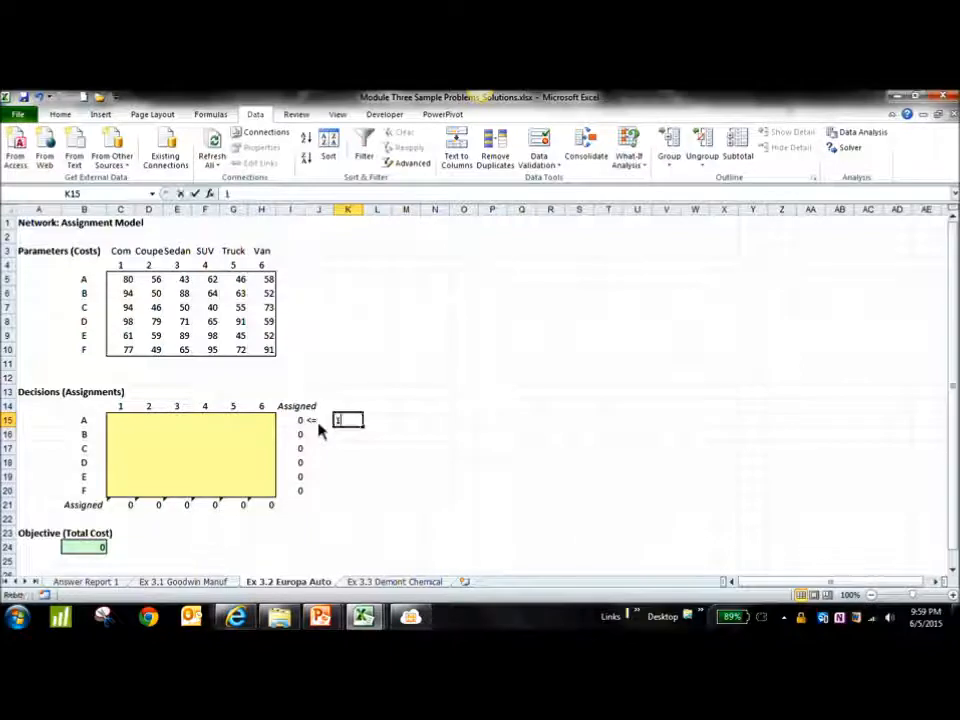
text(1)
key(BackSpace)
text(1)
key(Return)
text(1 1 1)
key(Return)
text(1)
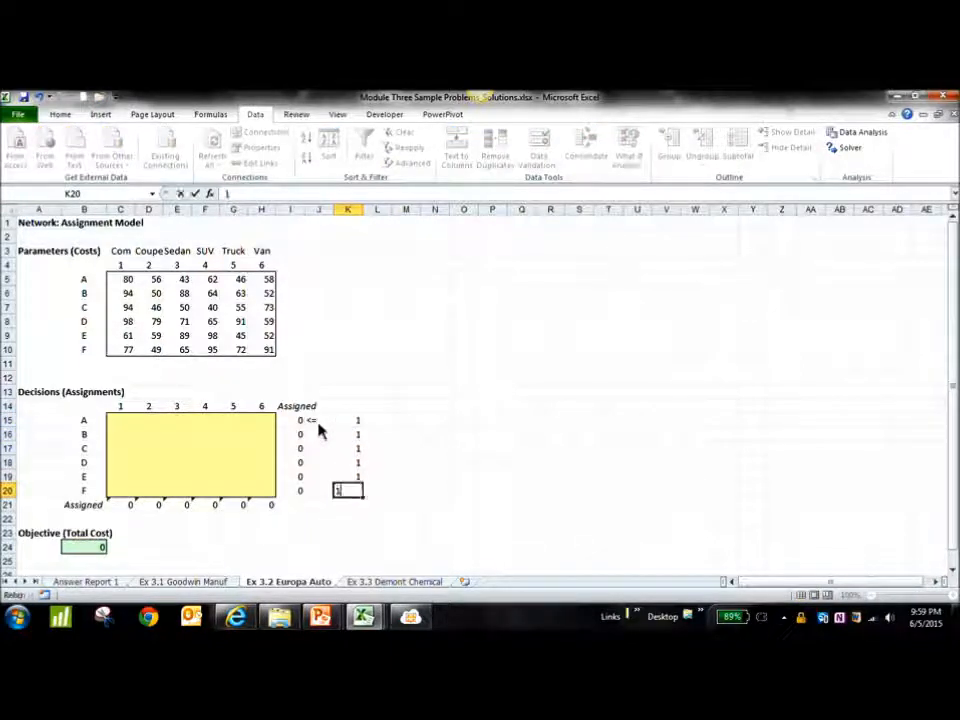
key(Return)
click(318, 424)
drag(332, 430, 336, 497)
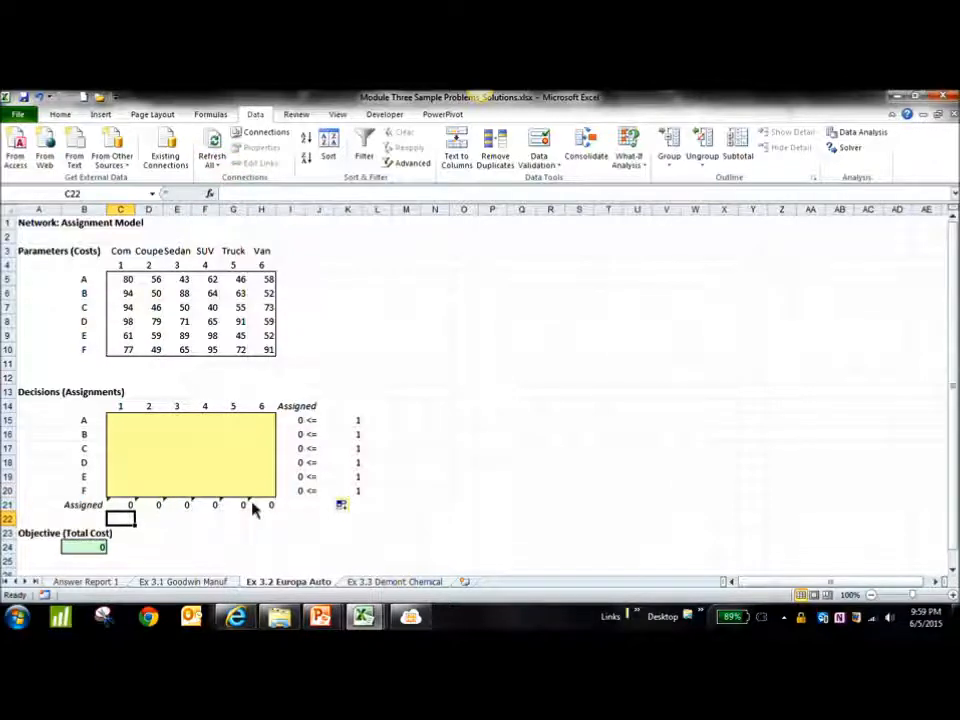
Enter a requirement of 1 for each car model in C22:H22 below the Assigned totals.
text(1)
key(Tab)
text(1)
key(Tab)
text(1)
key(Tab)
text(1)
key(Tab)
text(1)
key(Tab)
text(1)
key(Tab)
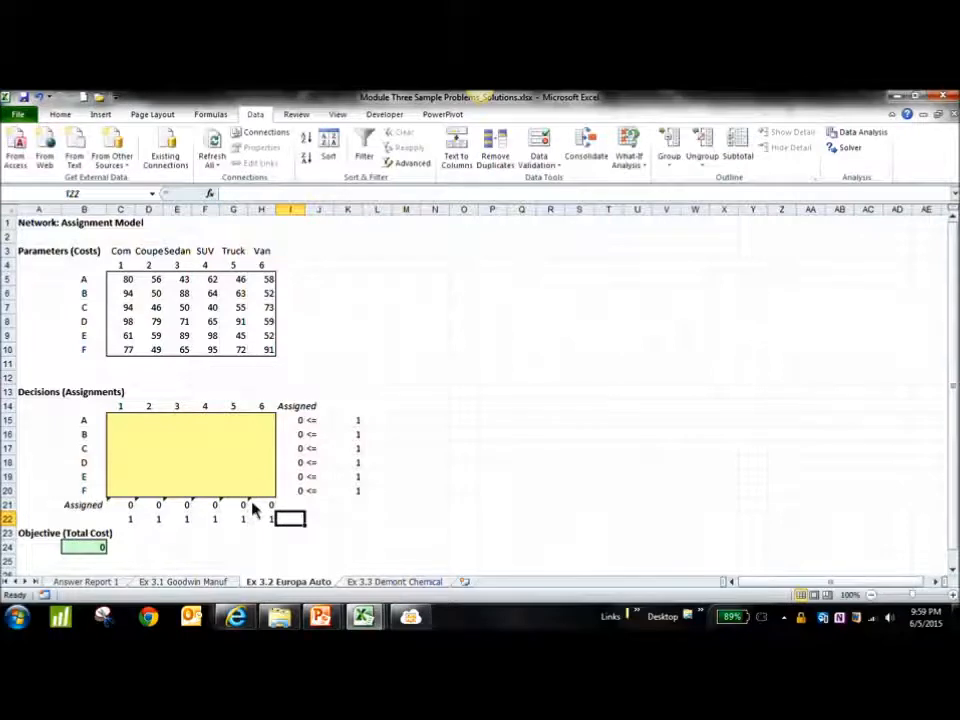
key(Return)
Label the requirement row with ">=" in B22.
click(92, 519)
text(>=)
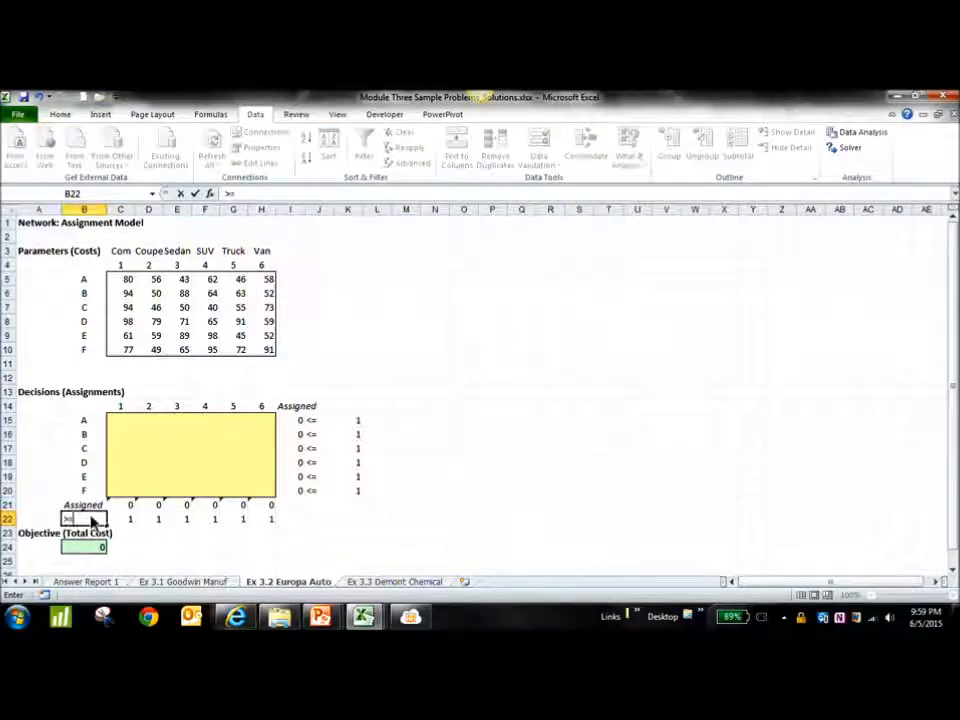
key(Return)
drag(92, 519, 282, 530)
Review how model columns and plant rows A to F in the decision table relate to the limits of 1.
click(124, 420)
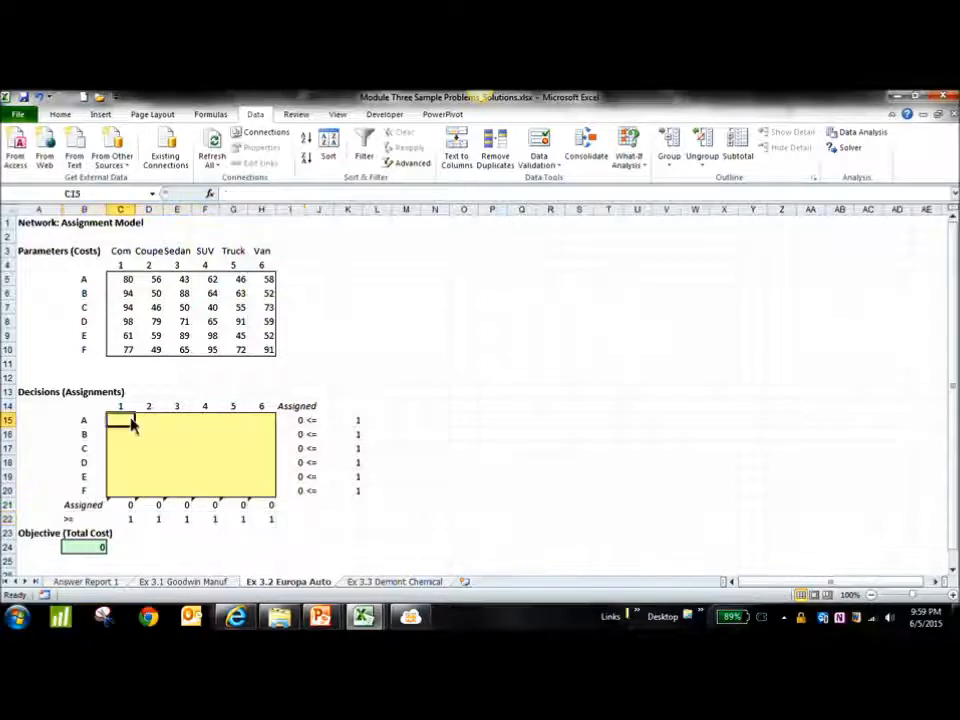
click(126, 407)
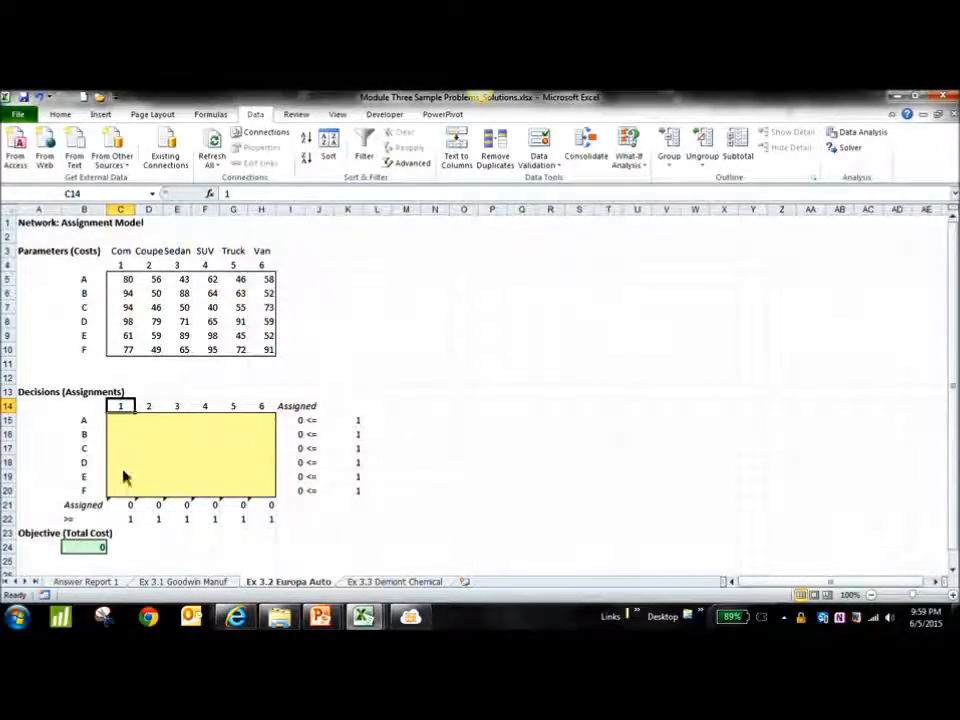
drag(93, 416, 100, 503)
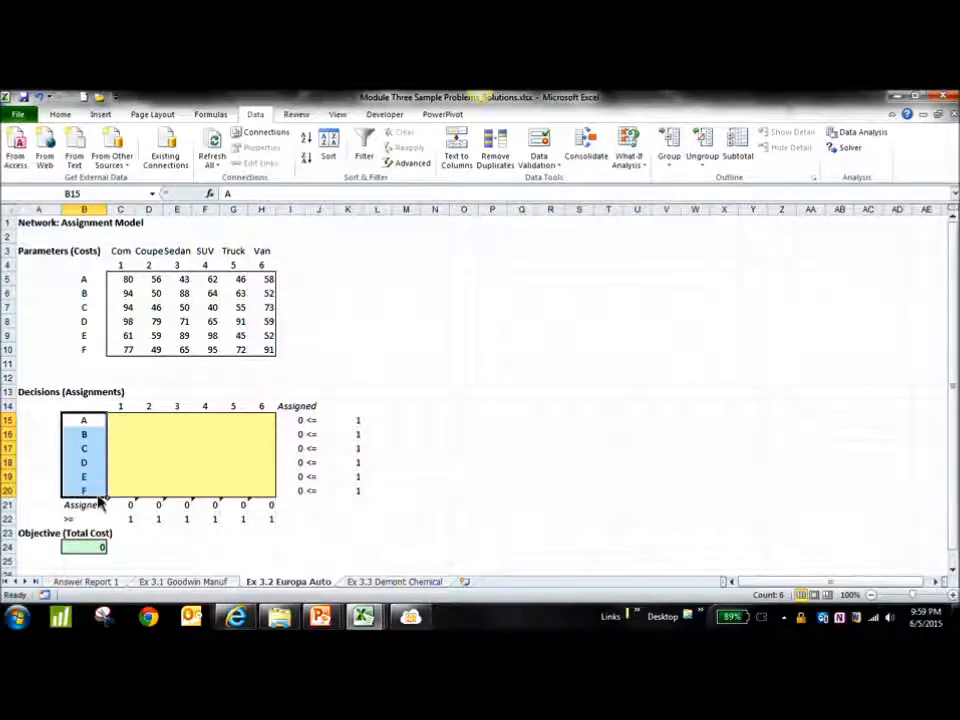
click(345, 421)
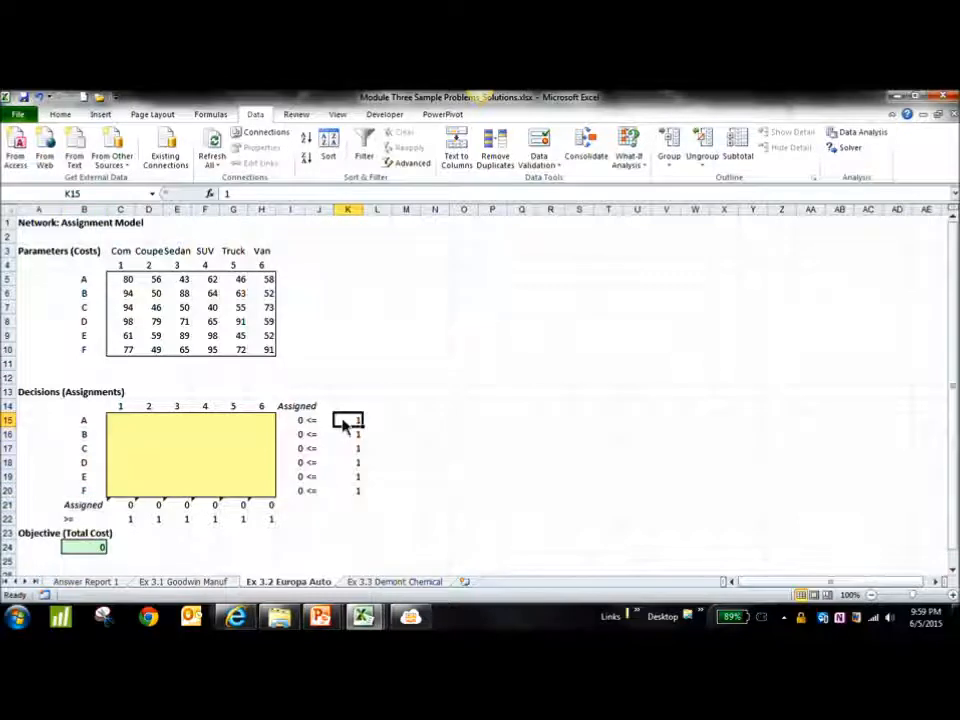
click(92, 424)
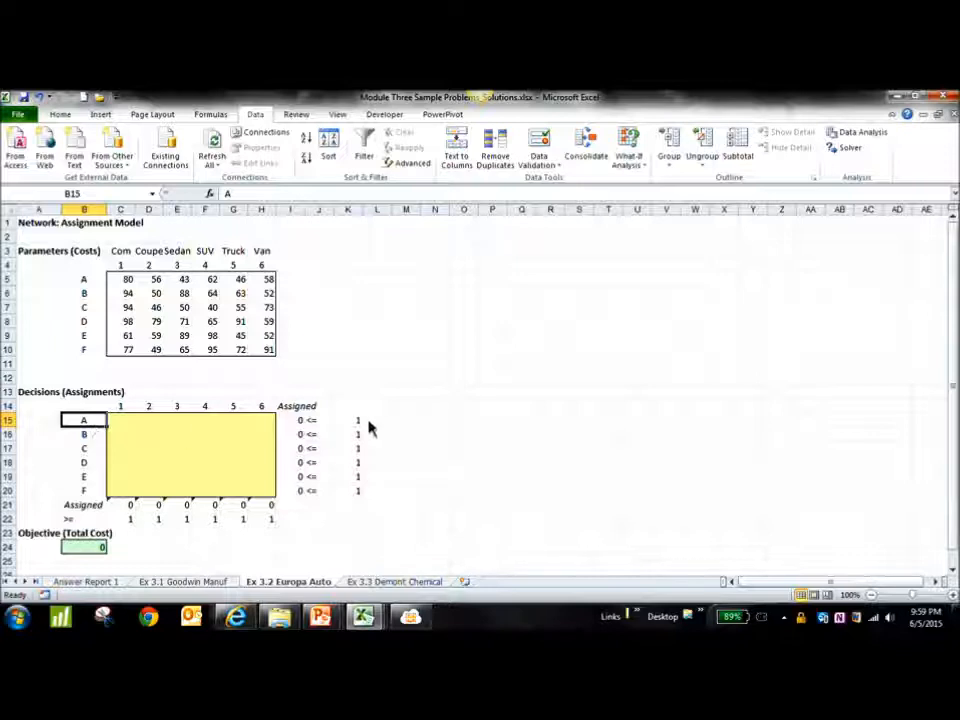
Open Solver and delete the constraint $C$21:$H$21 >= 1.
click(846, 158)
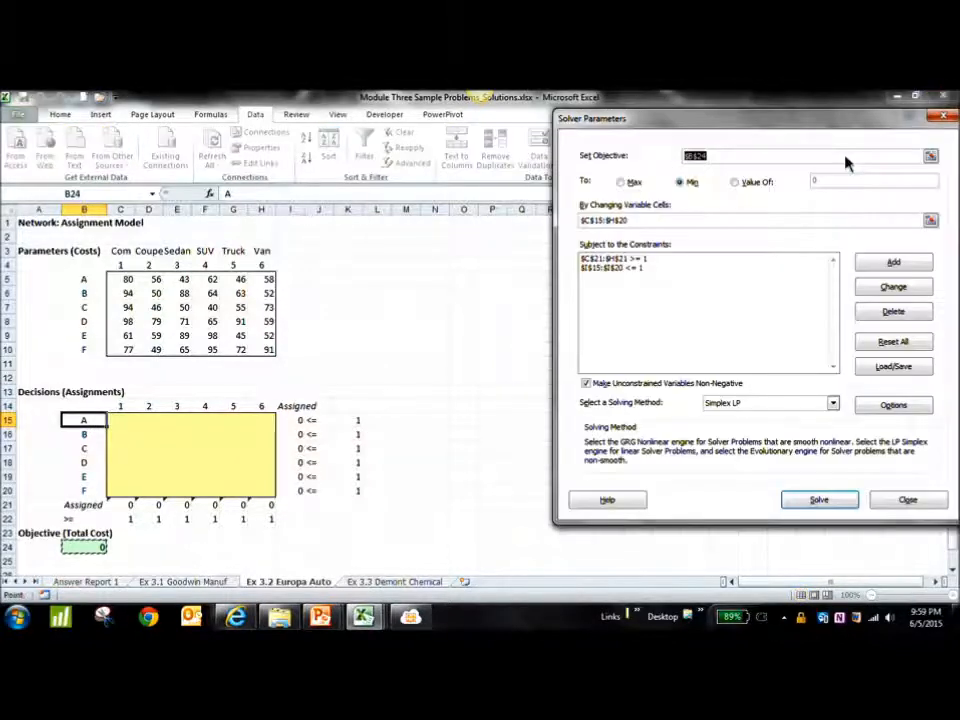
click(625, 259)
click(892, 311)
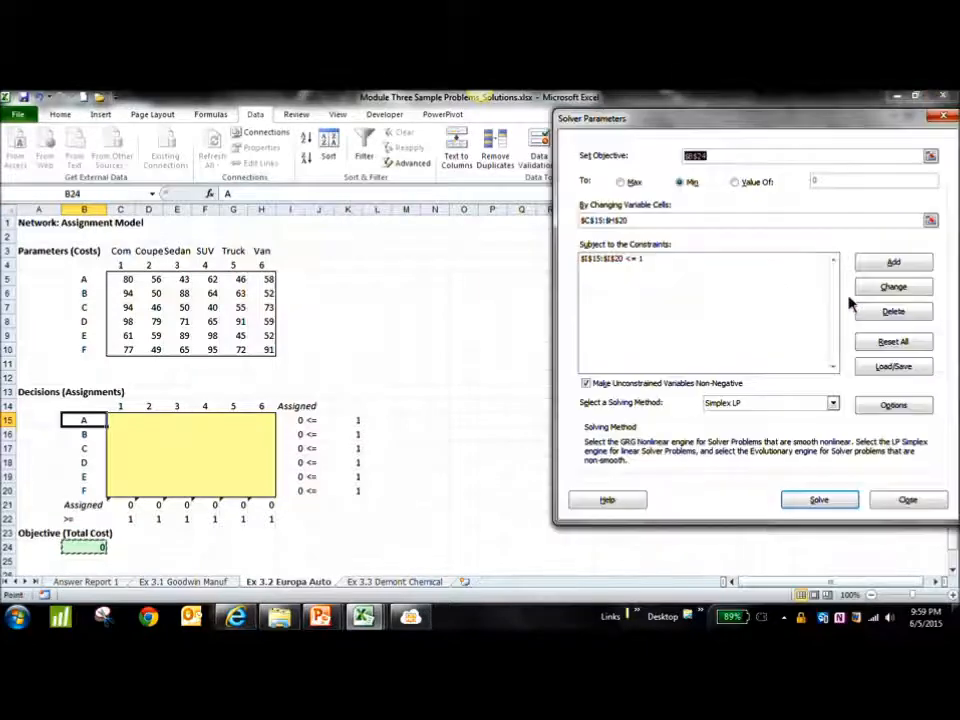
Delete the remaining constraint $I$15:$I$20 <= 1 and reselect the total cost cell B24 as the Solver objective.
click(670, 268)
click(915, 313)
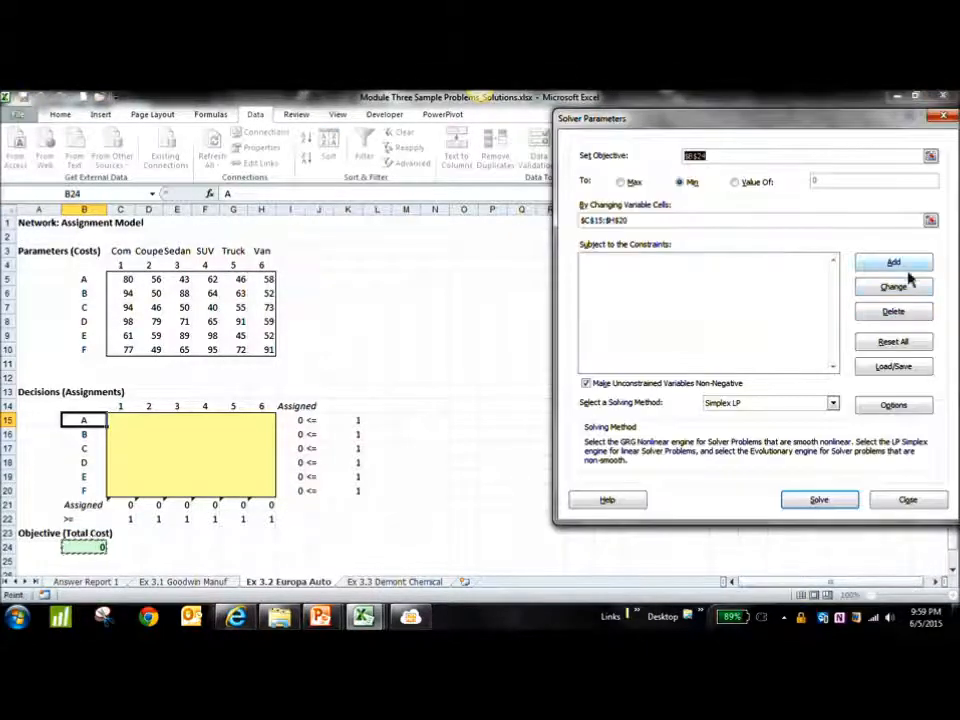
click(930, 156)
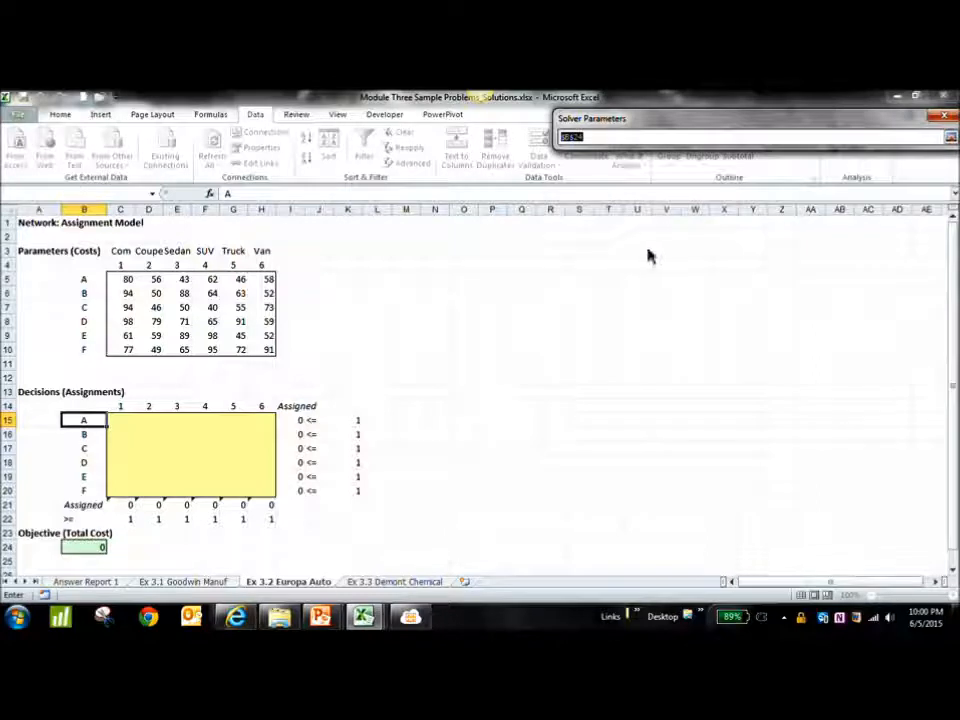
click(95, 549)
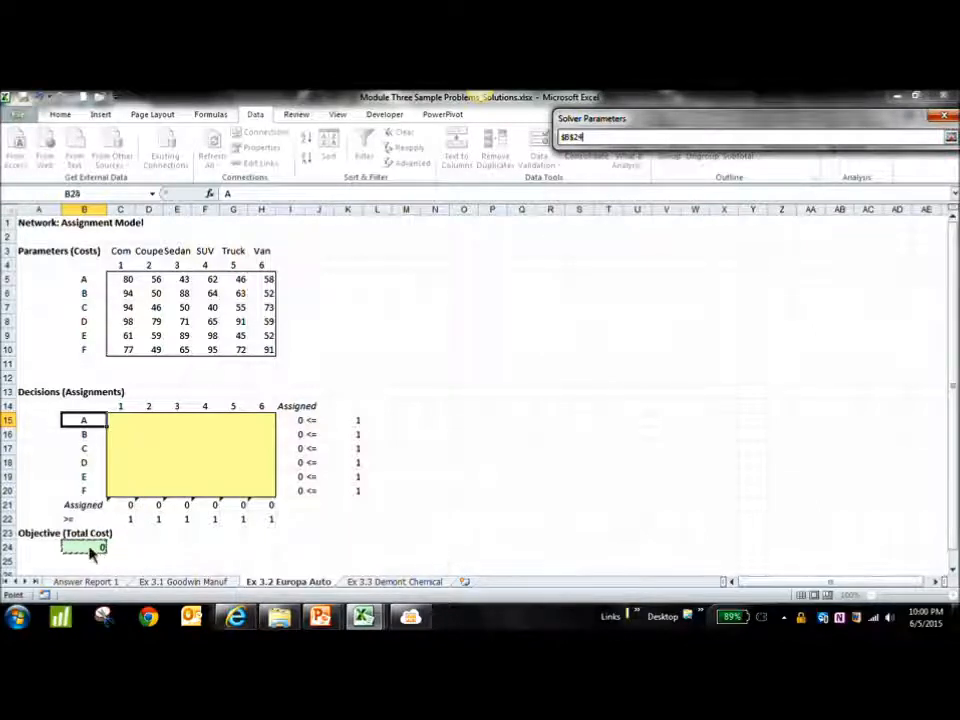
click(951, 143)
Reselect the decision range C15:H20 as the changing variable cells.
click(928, 219)
drag(122, 421, 270, 492)
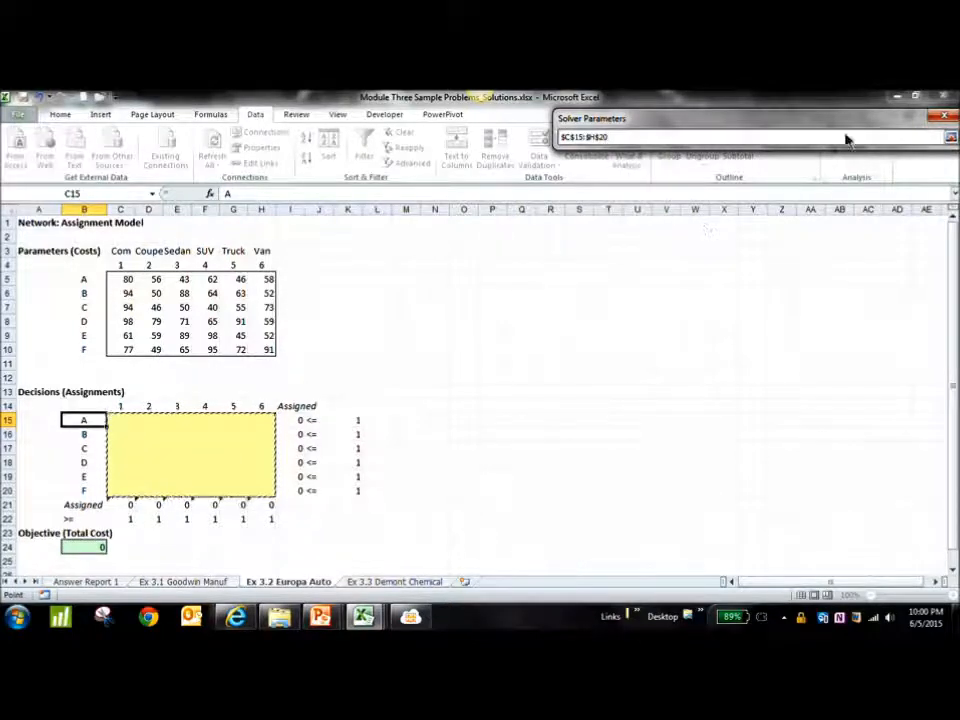
click(951, 137)
Add a constraint that the plants' Assigned totals I15:I20 are <= the limits in K15:K20.
click(892, 262)
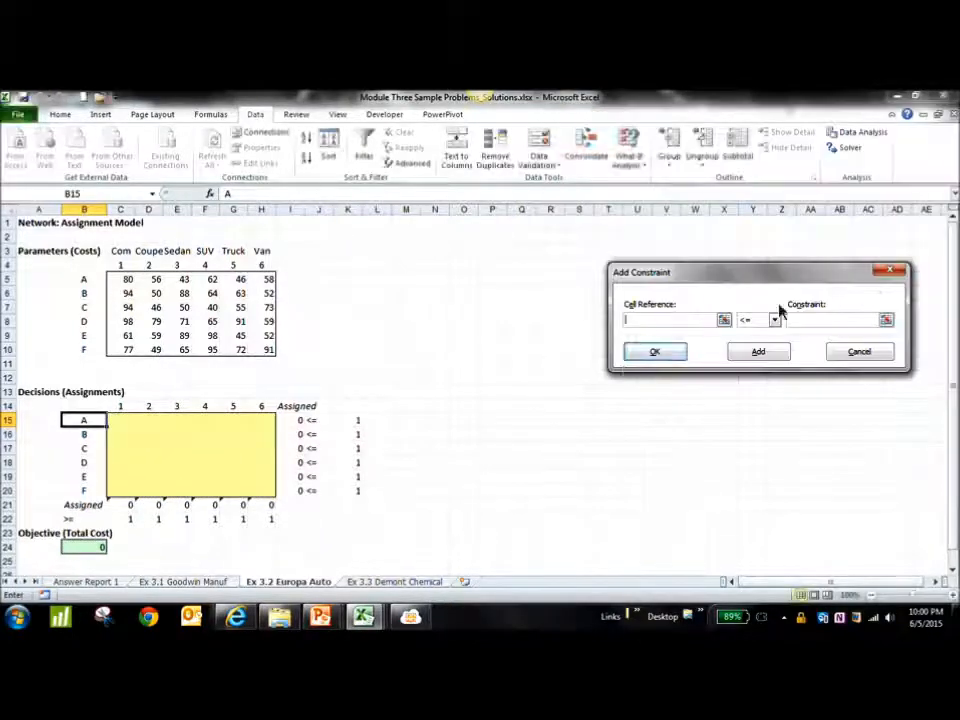
click(726, 319)
drag(291, 421, 297, 492)
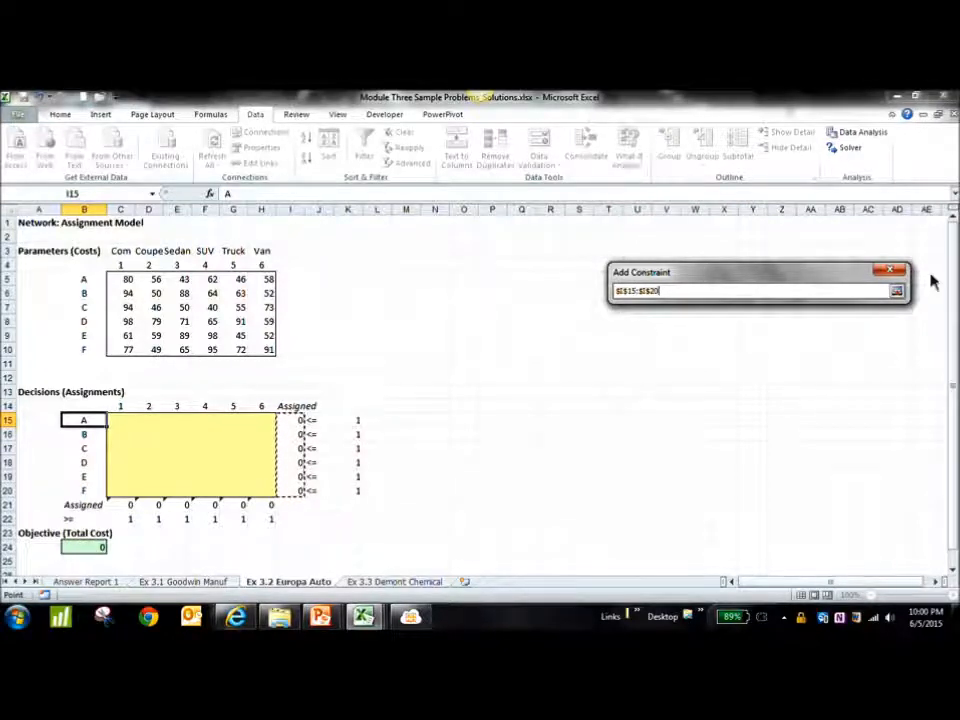
click(896, 290)
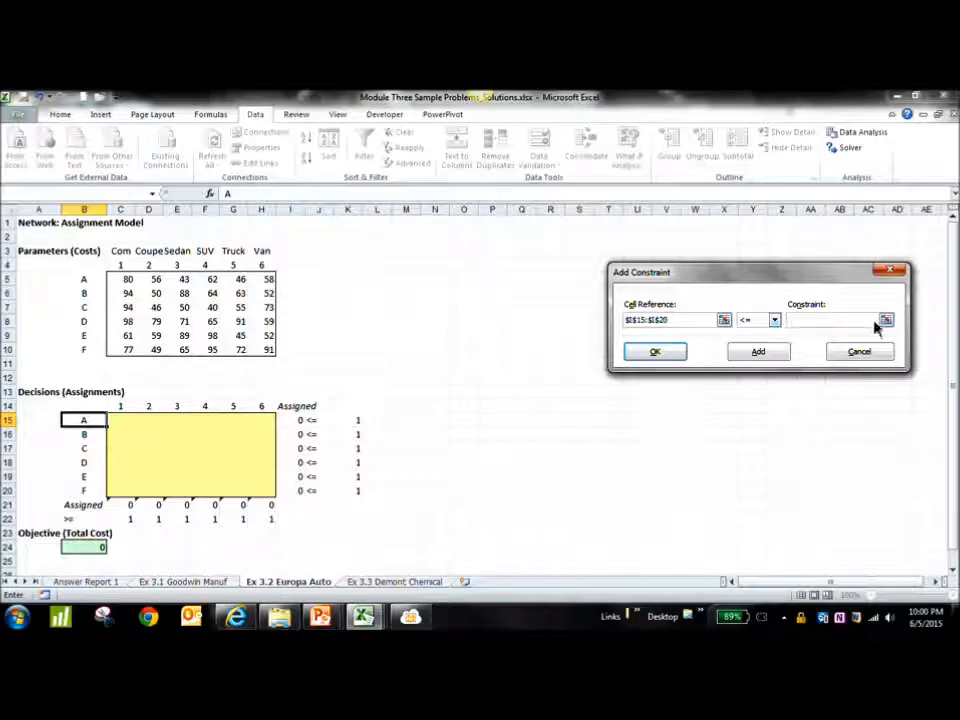
click(886, 320)
drag(358, 420, 356, 495)
click(896, 290)
click(757, 352)
Define a constraint that the models' Assigned totals C21:H21 are >= the requirements in C22:H22.
click(724, 320)
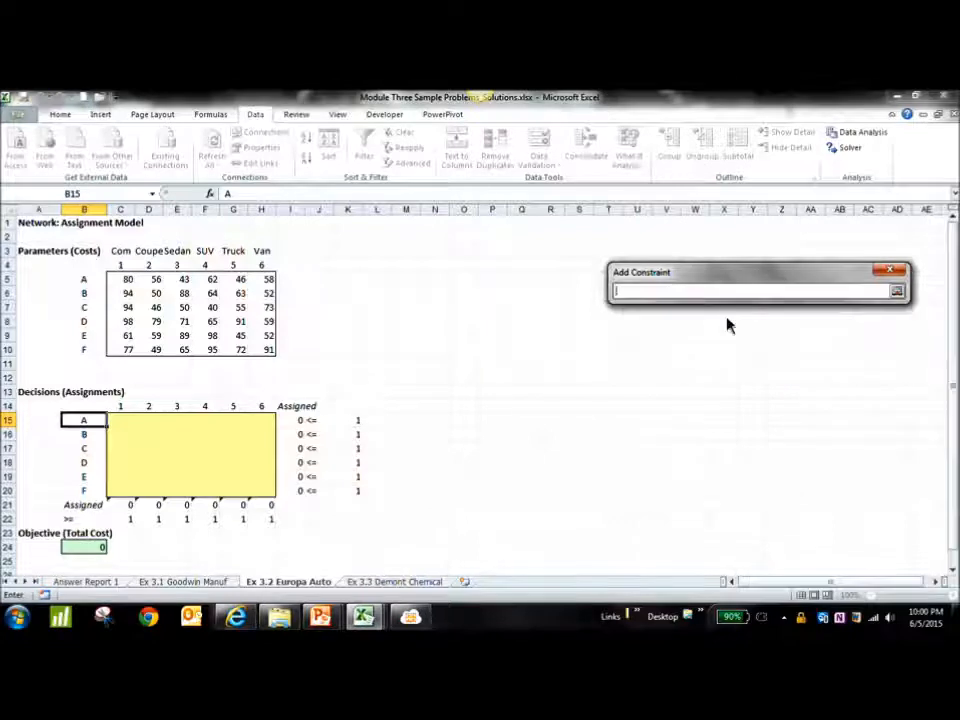
drag(128, 505, 270, 505)
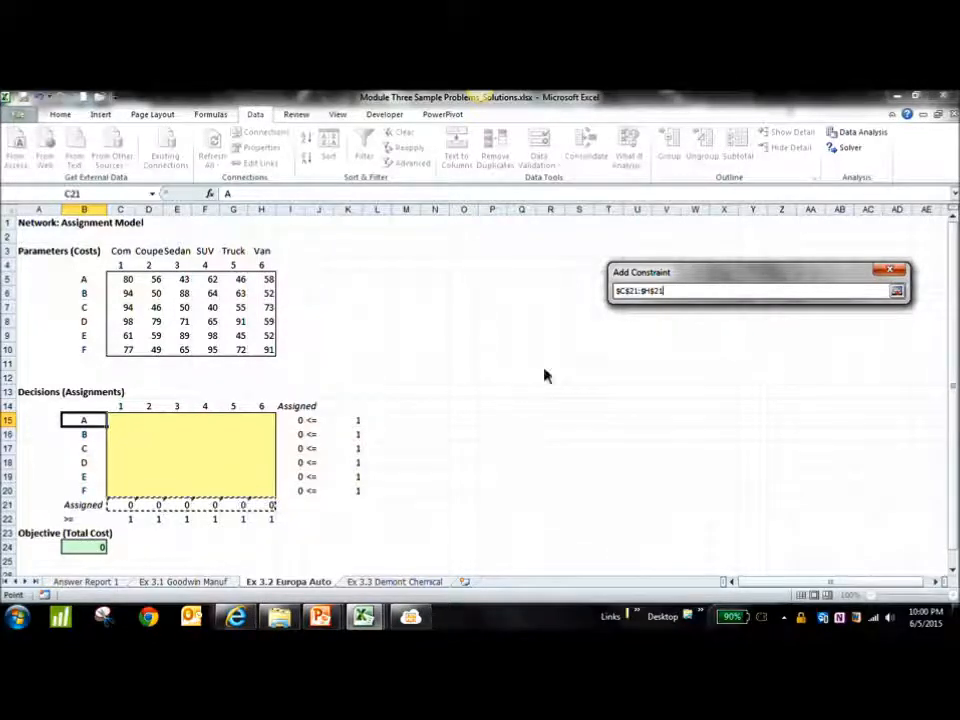
click(897, 290)
click(774, 320)
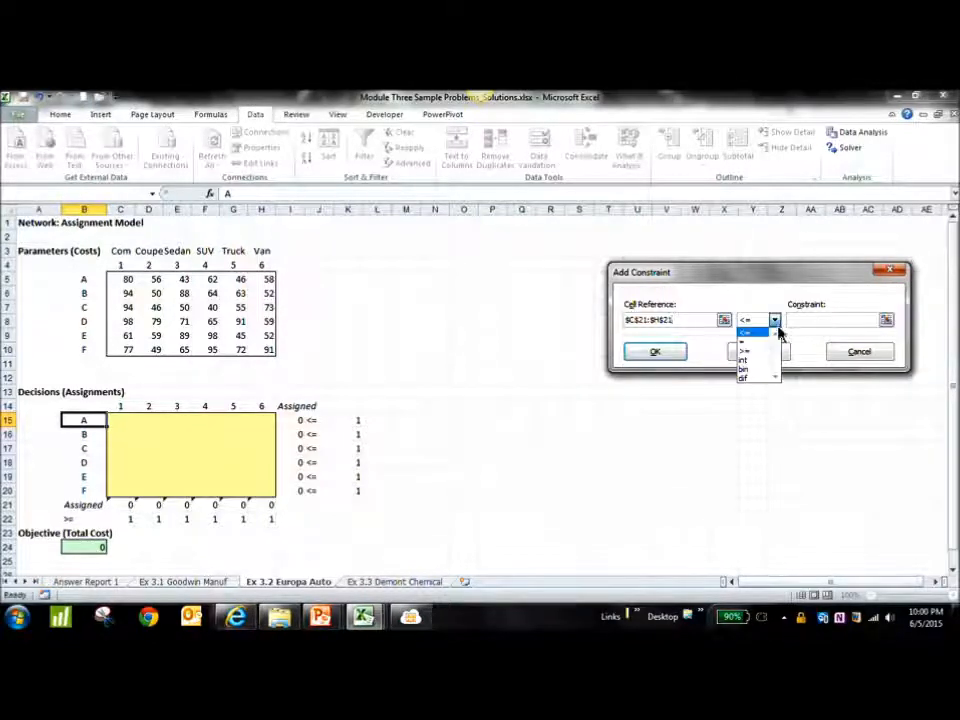
click(761, 354)
click(886, 320)
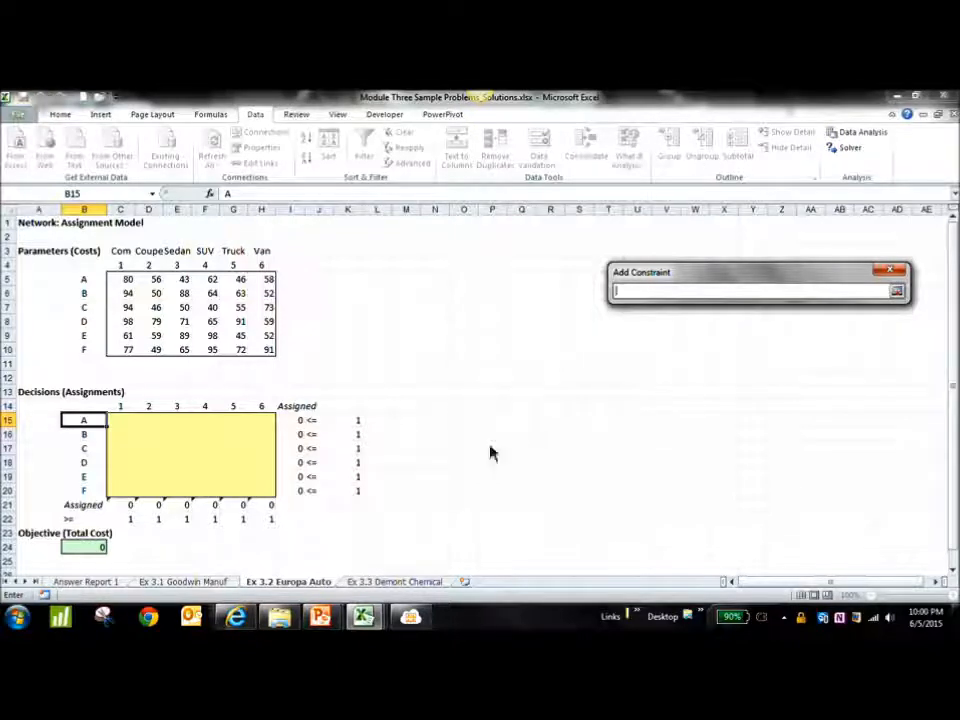
drag(126, 521, 255, 519)
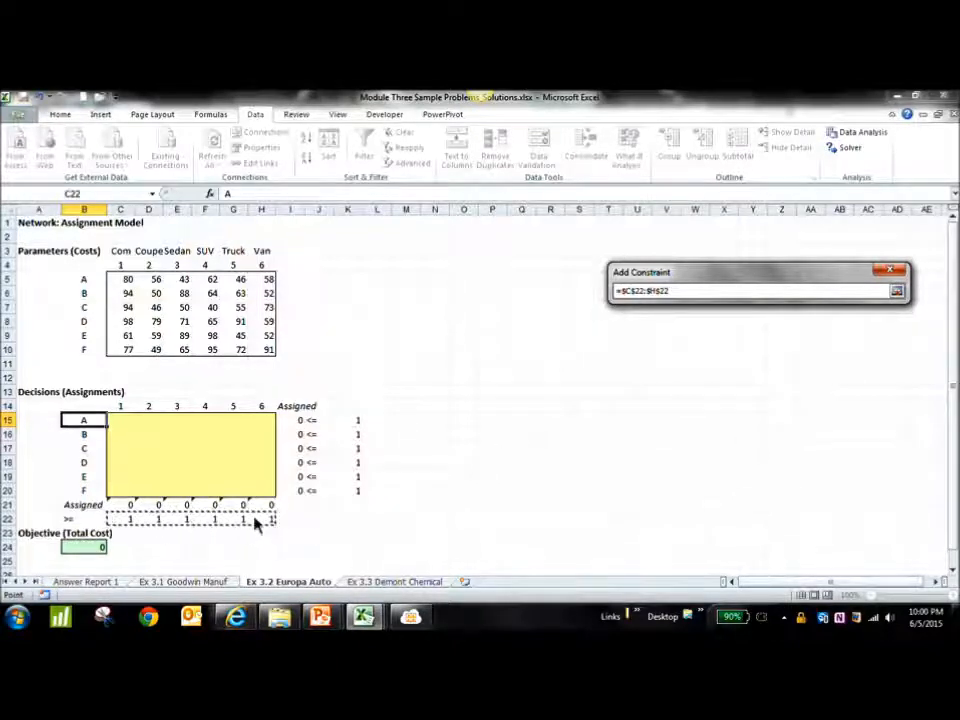
click(897, 290)
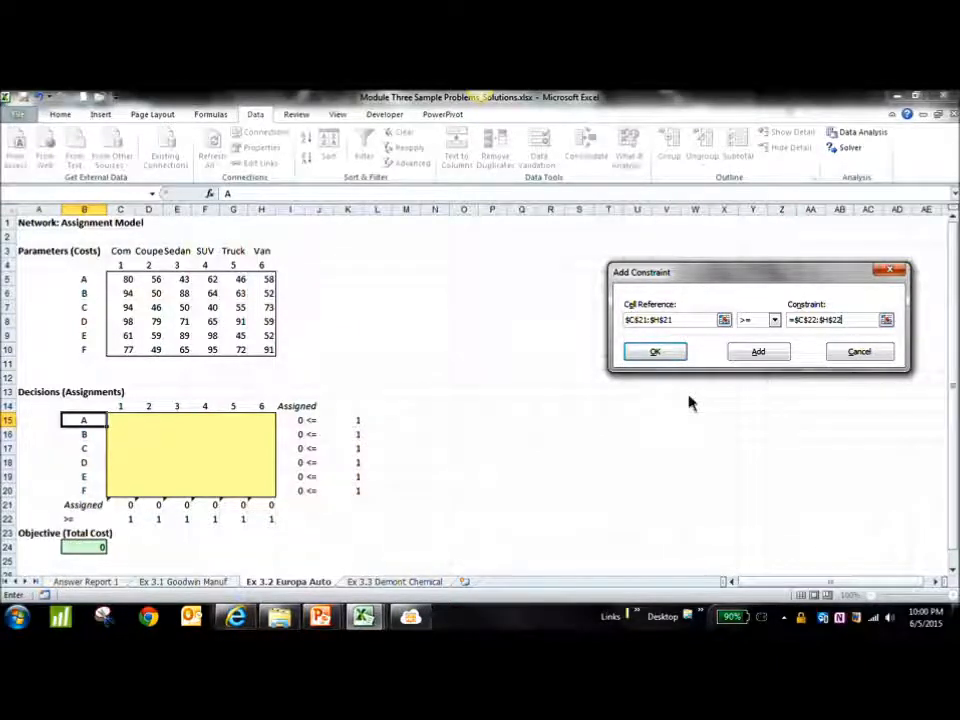
Replace the requirement range in the models' constraint with the constant 1.
key(BackSpace)
key(BackSpace)
key(BackSpace)
key(BackSpace)
key(BackSpace)
key(BackSpace)
key(BackSpace)
key(BackSpace)
key(BackSpace)
key(BackSpace)
key(BackSpace)
text(1)
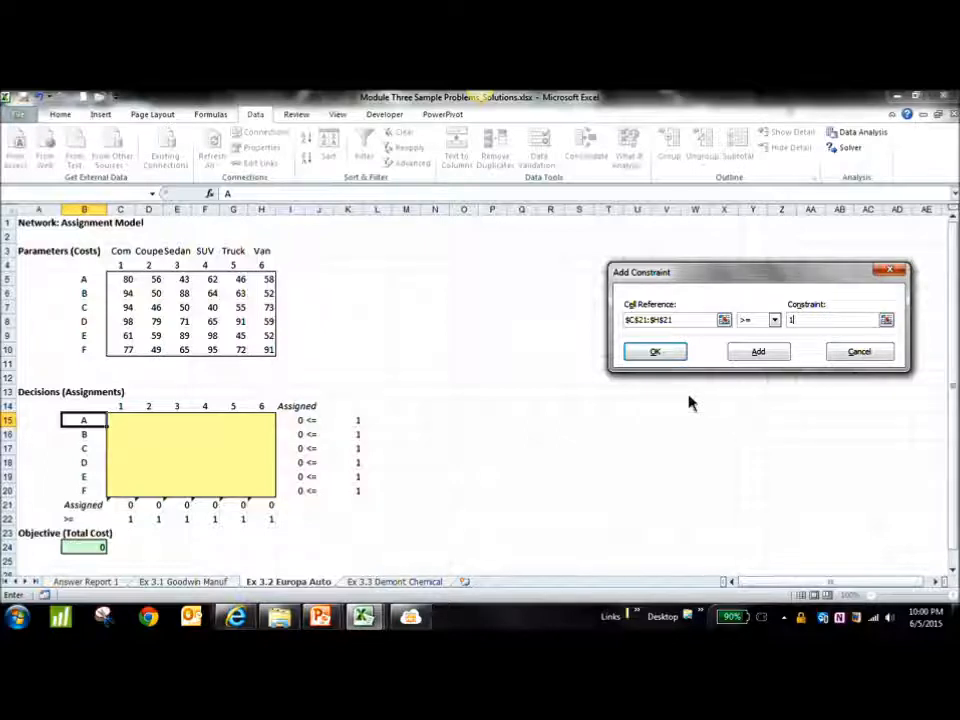
Set the models' constraint limit back to C22:H22 without the leading 1 and accept the constraint.
click(886, 319)
drag(118, 519, 257, 519)
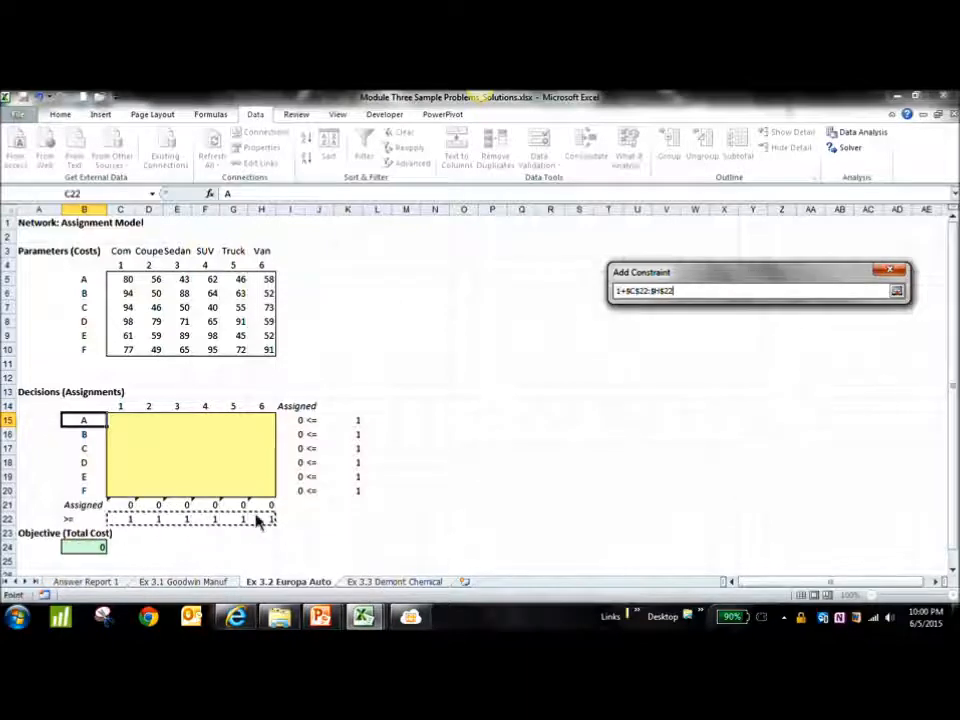
click(896, 290)
click(676, 362)
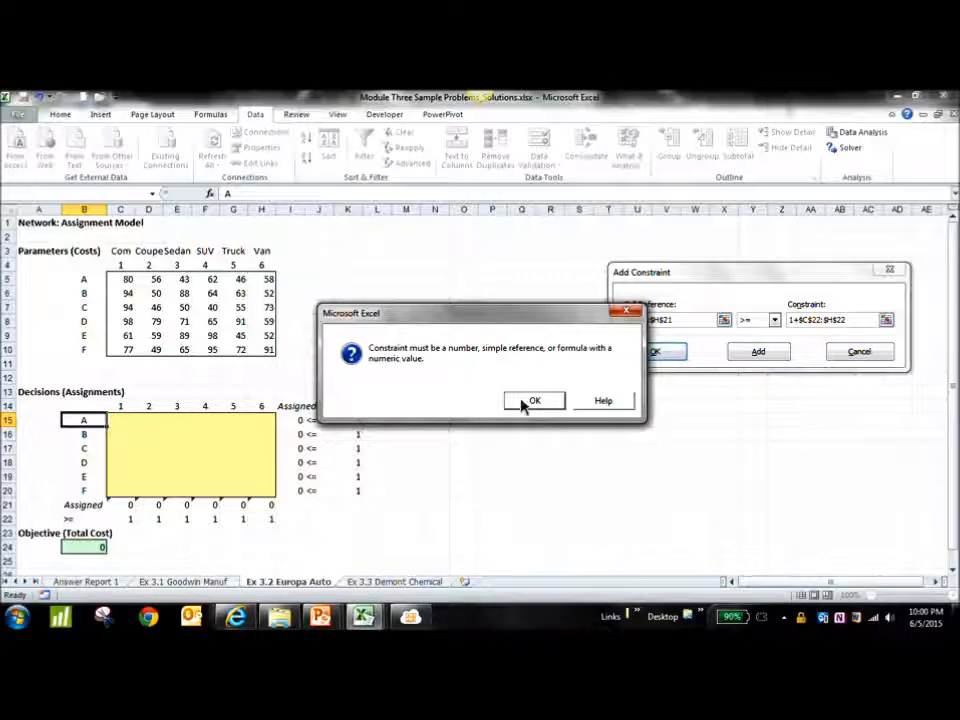
click(529, 401)
click(801, 327)
key(BackSpace)
key(BackSpace)
click(655, 351)
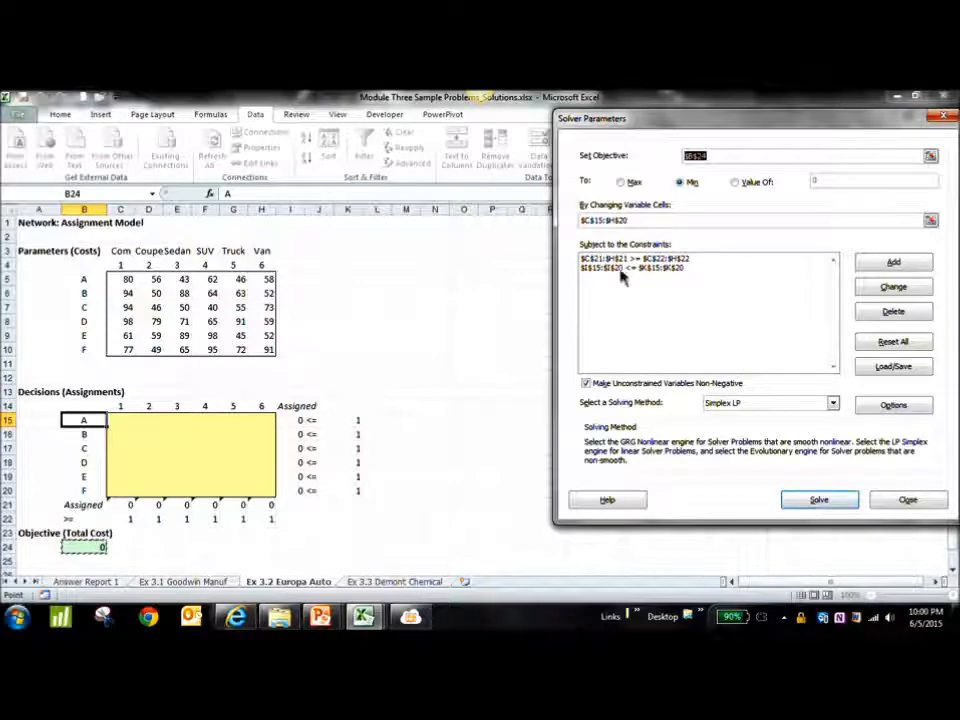
Solve the model, select the Answer report, and cancel the Solver results without keeping the solution.
click(816, 501)
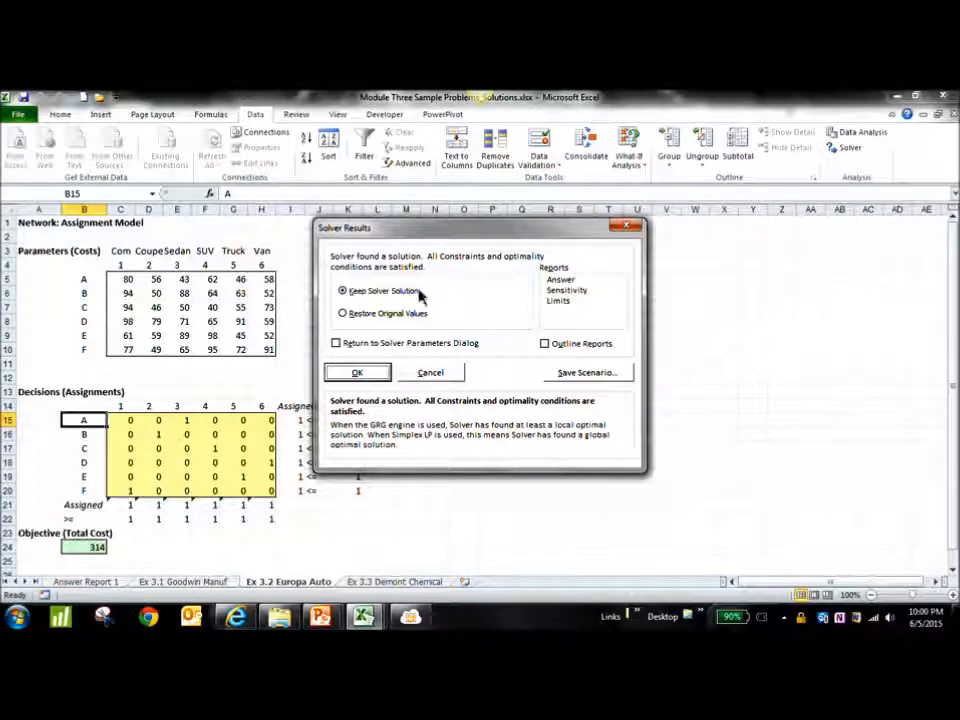
click(566, 280)
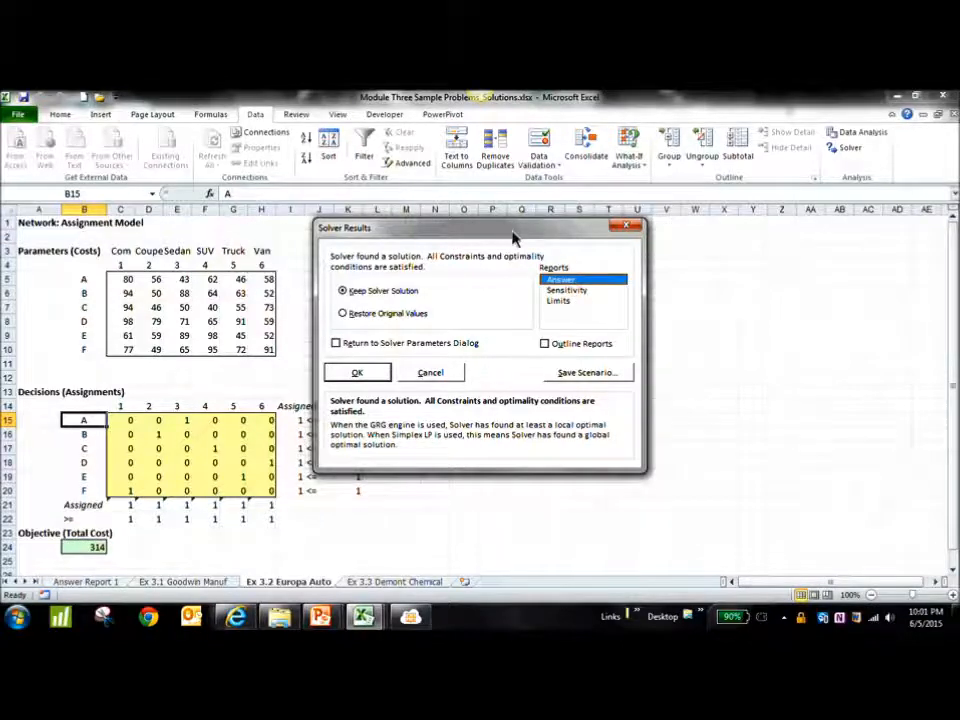
drag(512, 238, 715, 224)
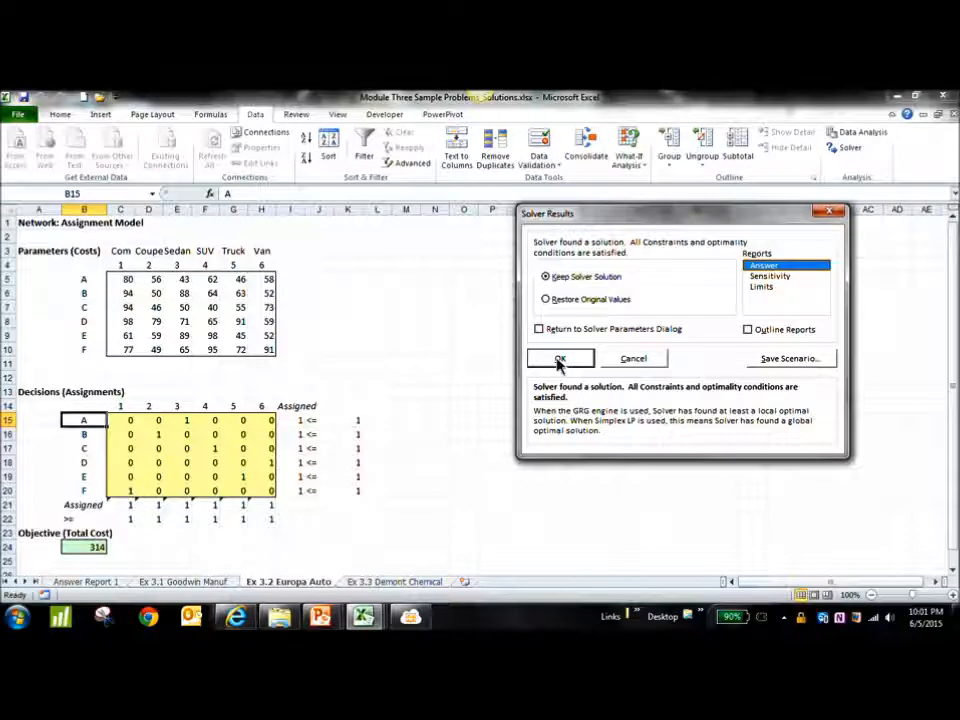
click(655, 366)
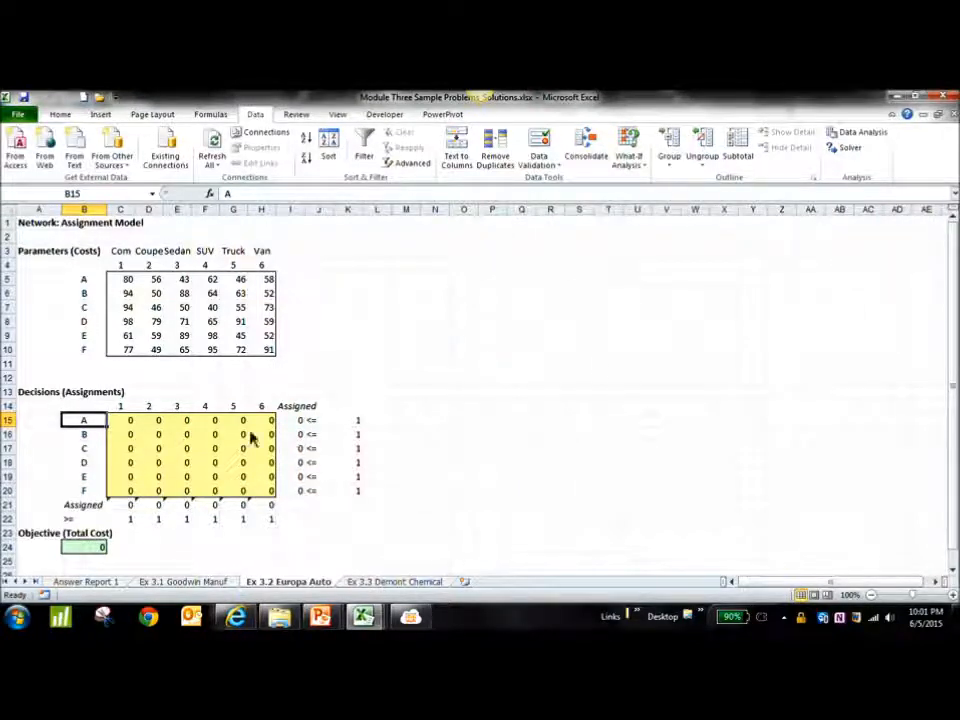
Check the reset decision range C15:H20, run Solver again and keep its solution.
drag(125, 422, 274, 503)
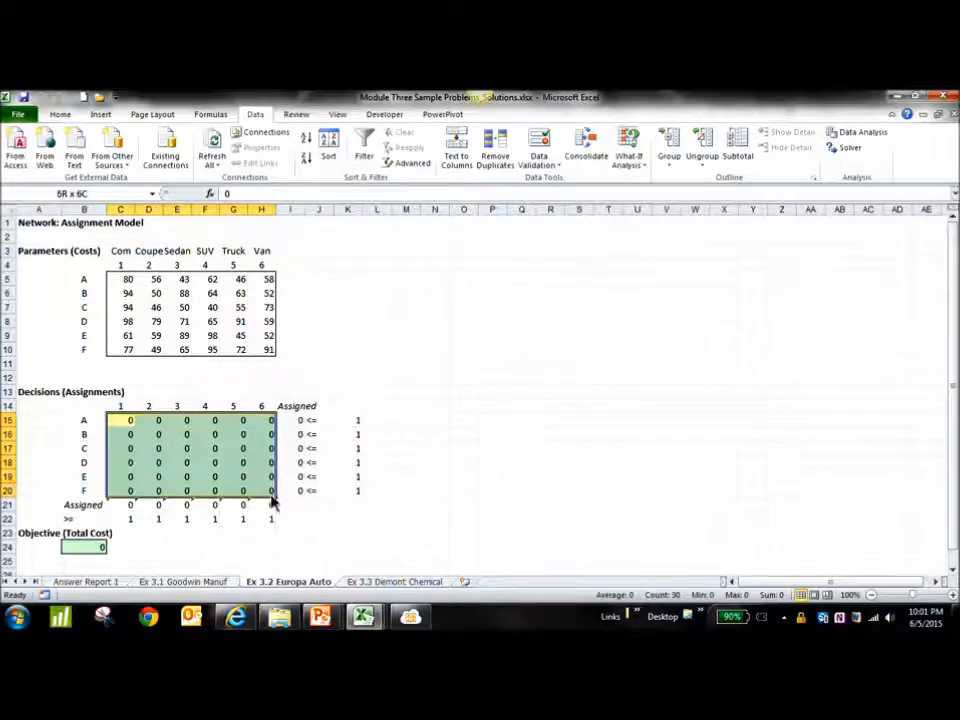
click(524, 478)
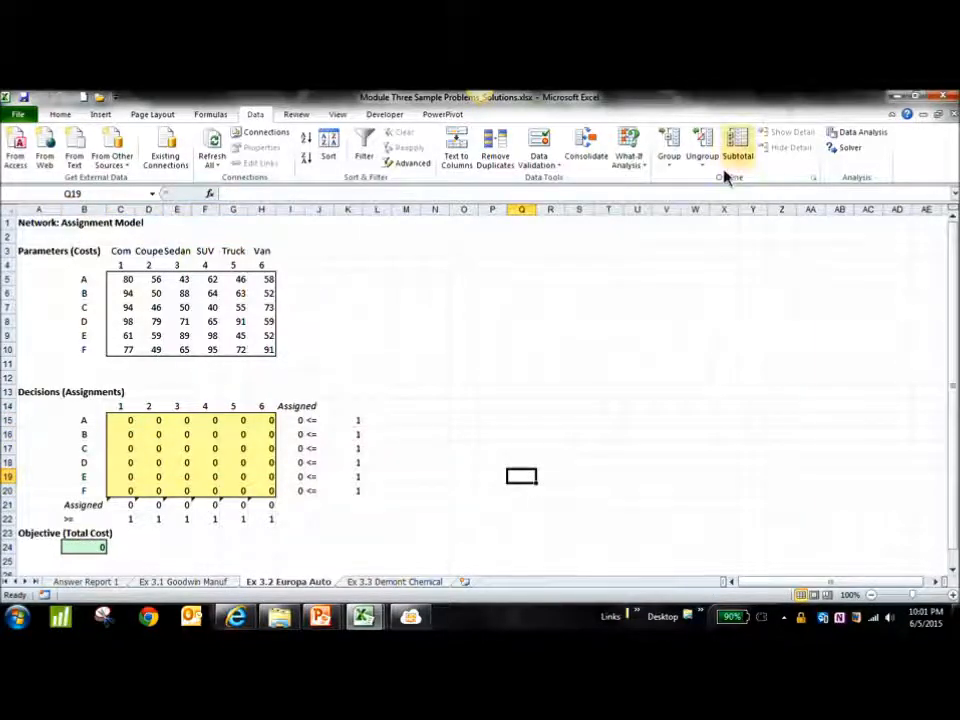
click(850, 148)
click(818, 501)
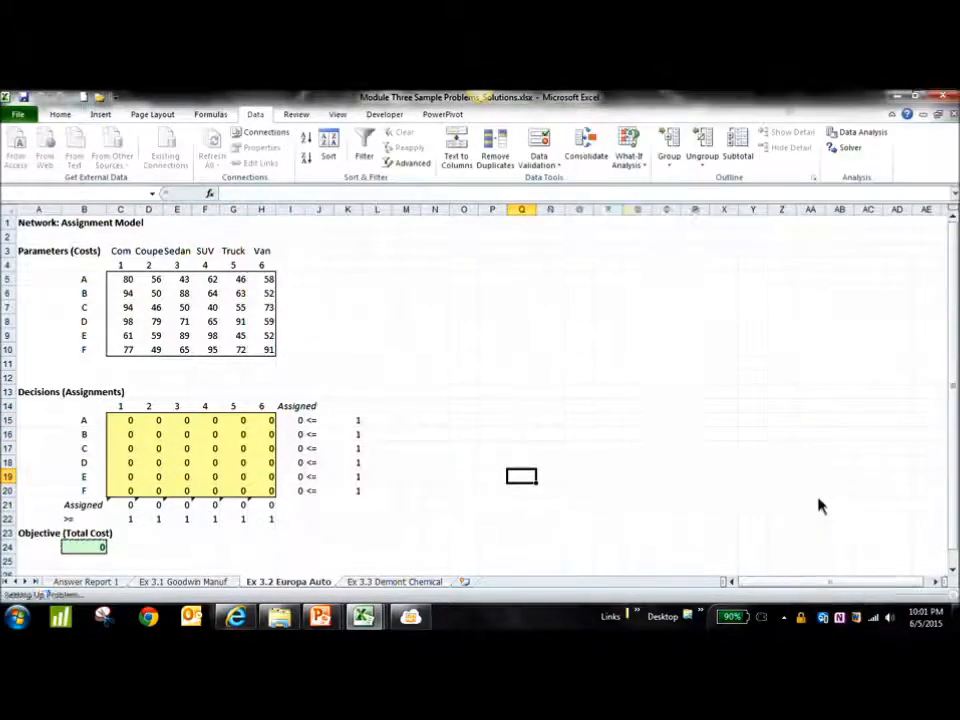
click(372, 375)
Examine which plant is assigned to each car model in C15:H20 and the total cost in B24.
drag(128, 421, 268, 492)
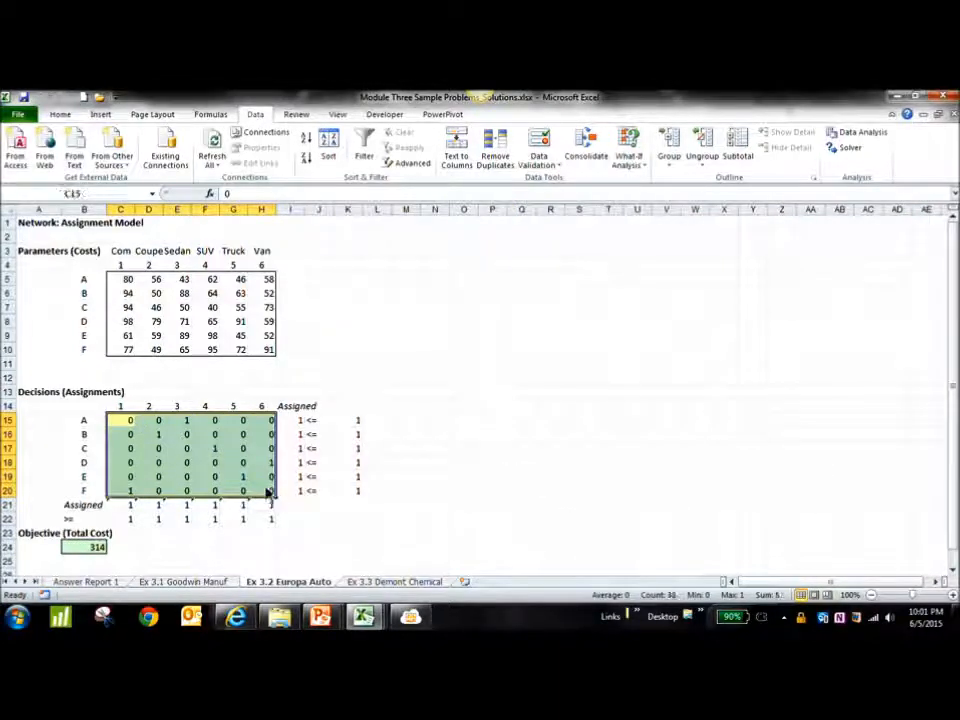
click(128, 492)
click(78, 490)
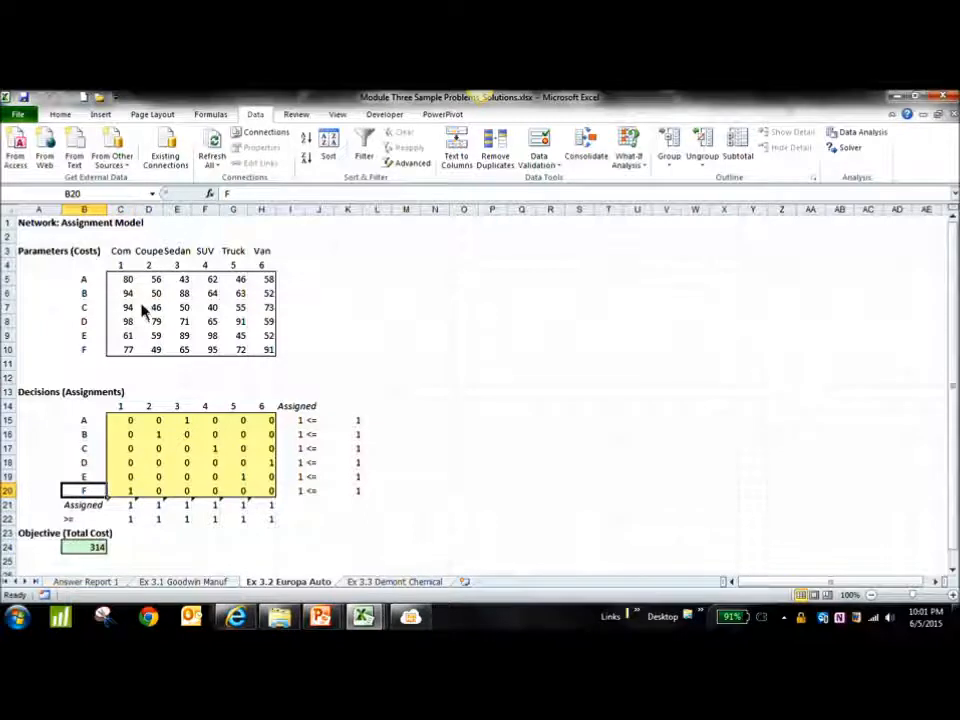
click(119, 253)
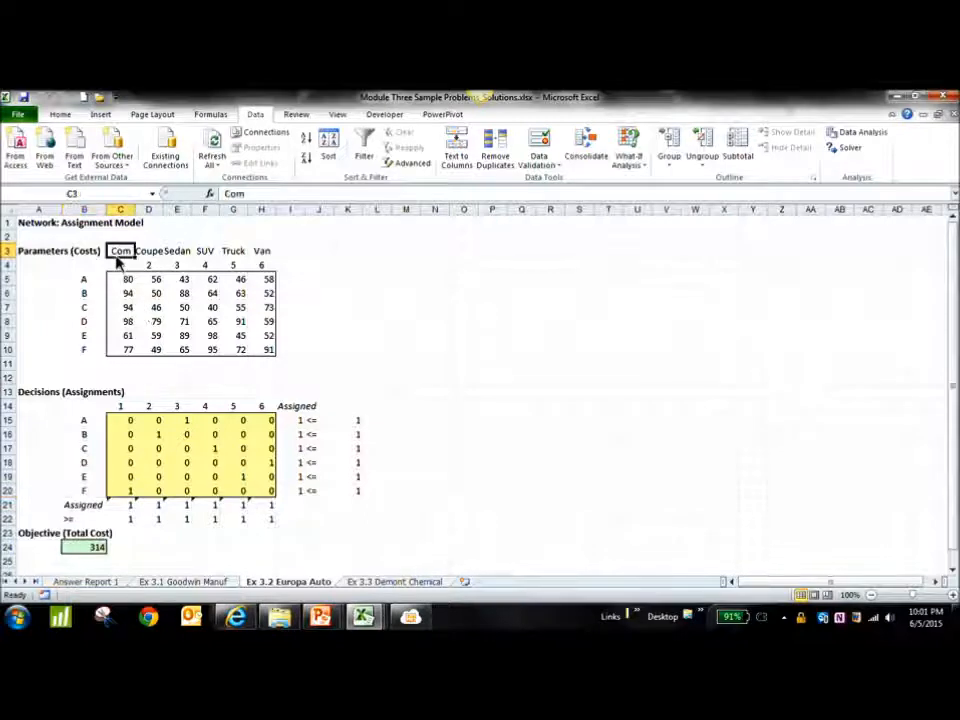
click(153, 436)
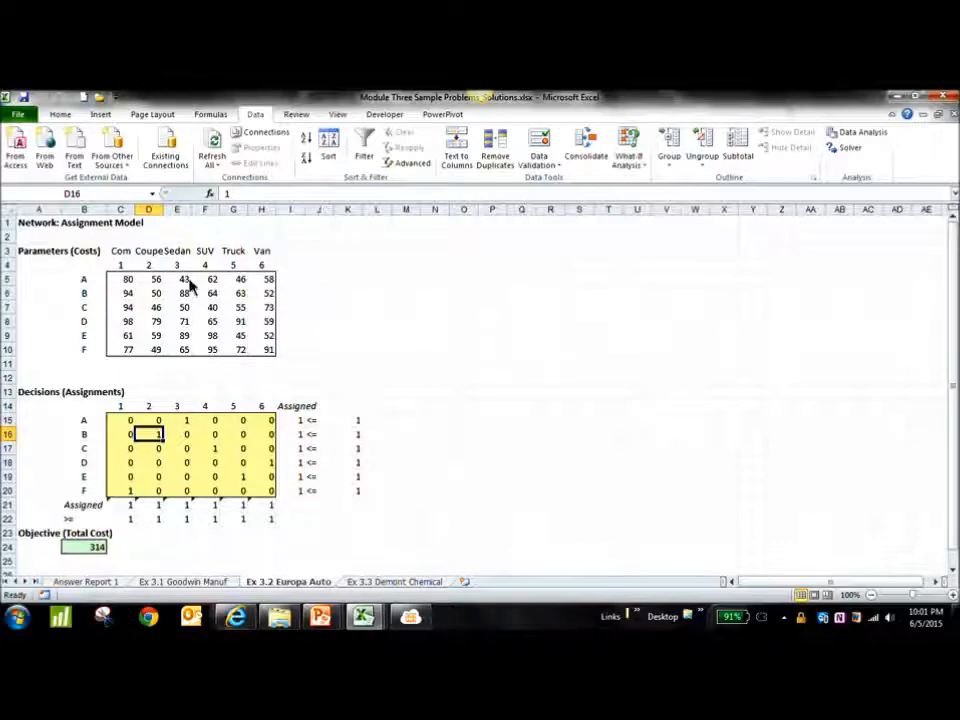
click(186, 422)
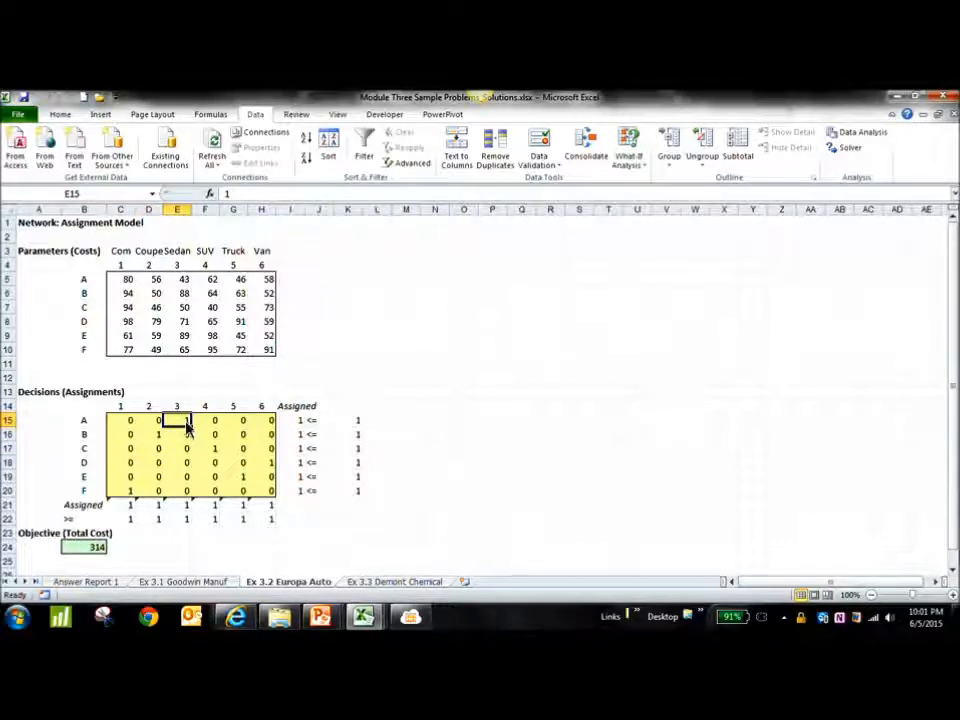
click(94, 548)
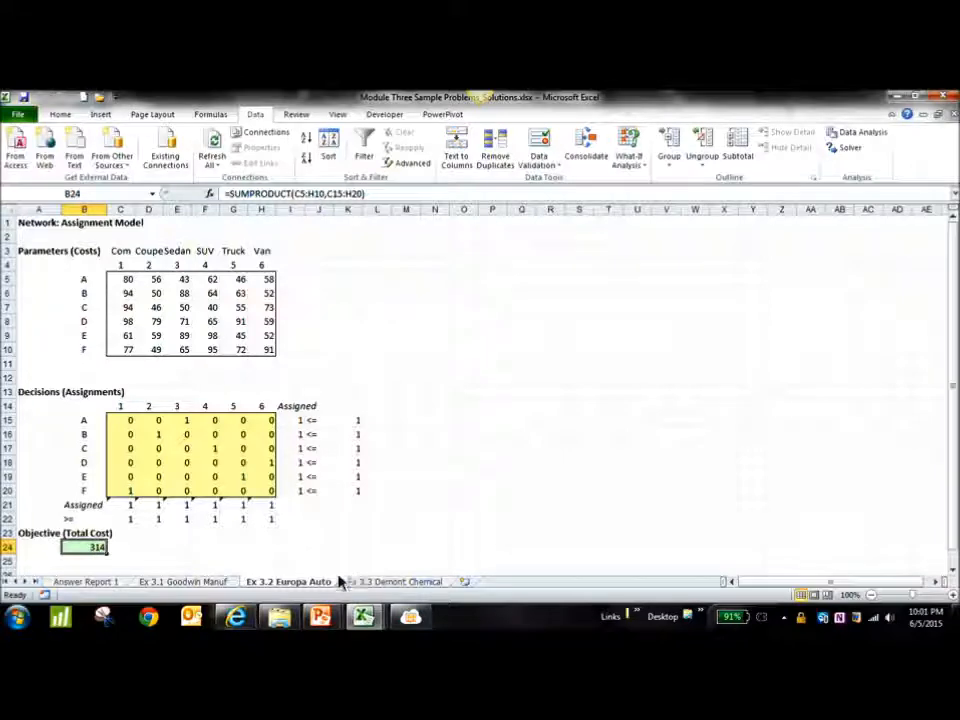
Switch to the MeetingBurner browser window to read the participants' chat questions, and return to the Excel workbook.
mouse_move(257, 600)
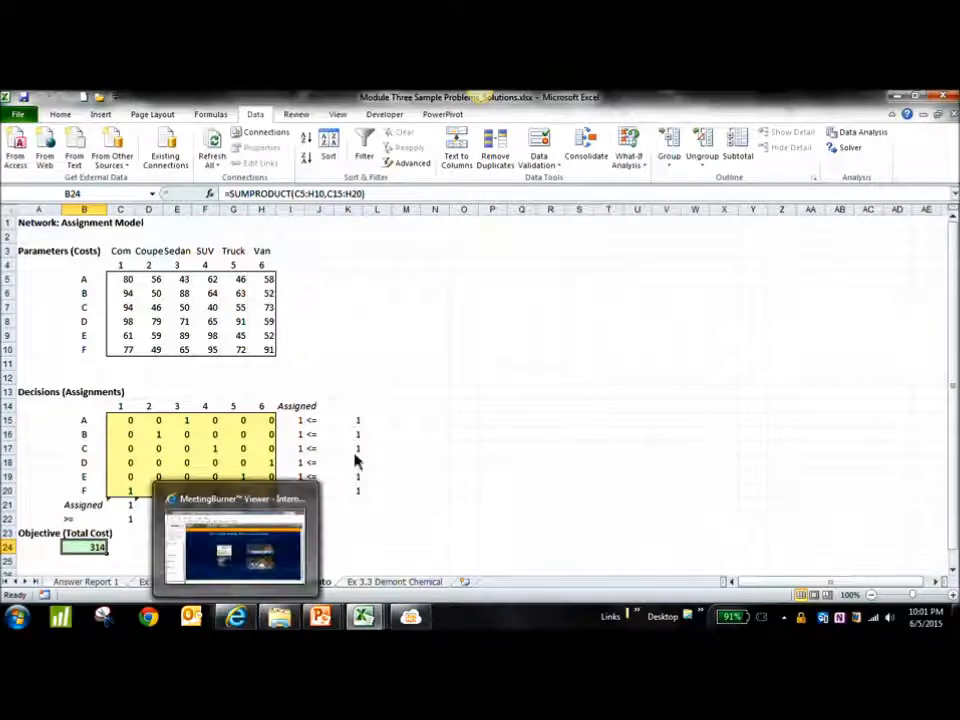
click(235, 620)
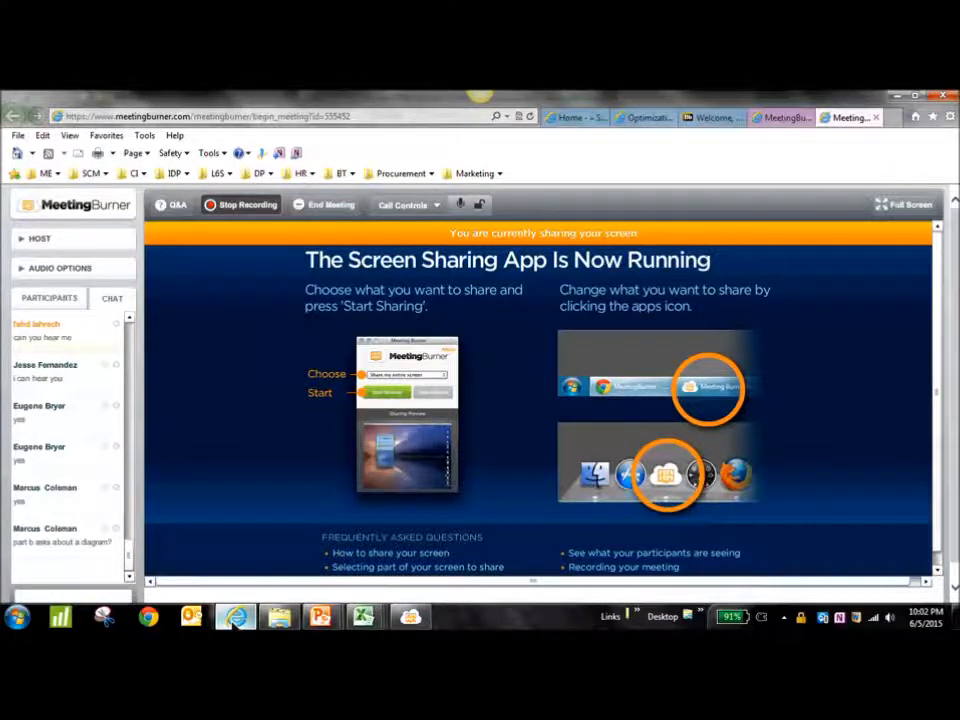
click(235, 618)
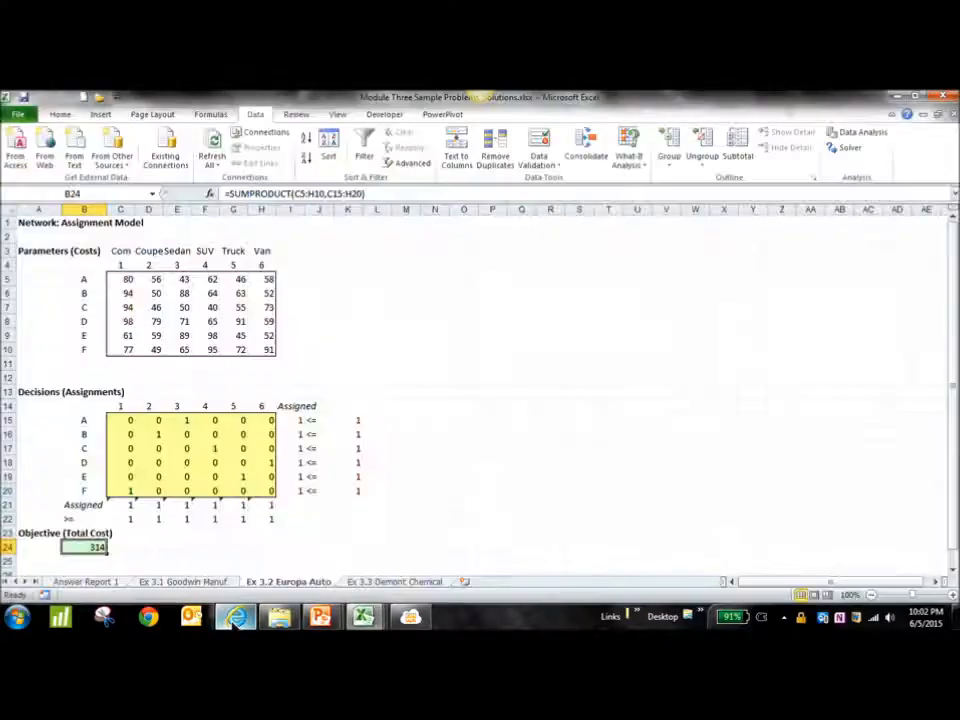
Draw an oval about 0.81" wide and 0.65" high in the empty area beside the cost table and label it A.
click(528, 368)
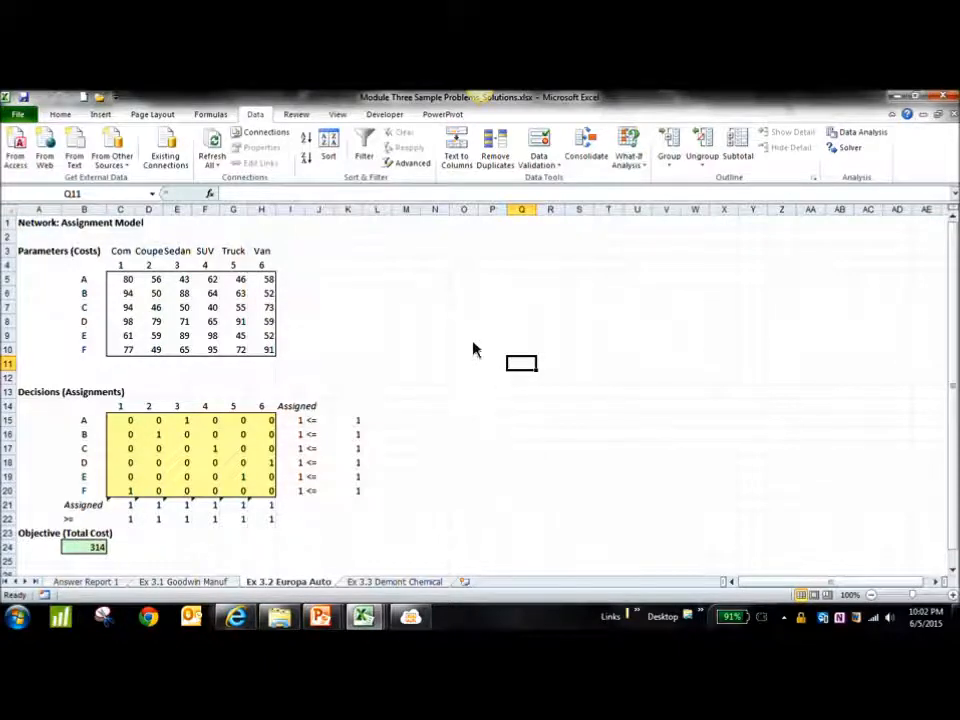
click(100, 114)
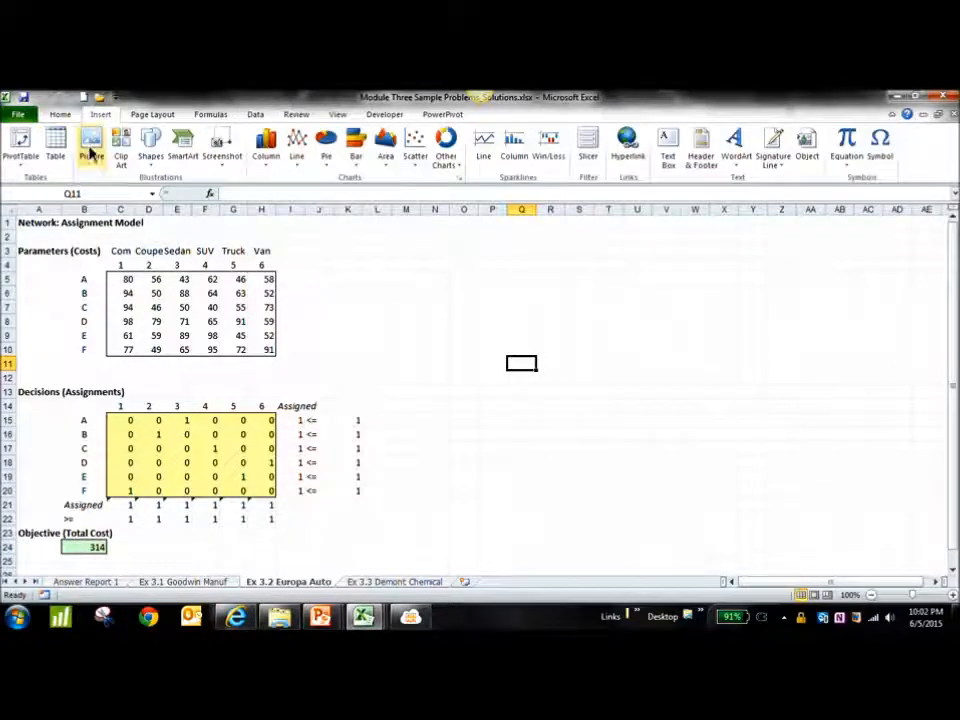
click(150, 148)
click(202, 191)
drag(466, 295, 523, 338)
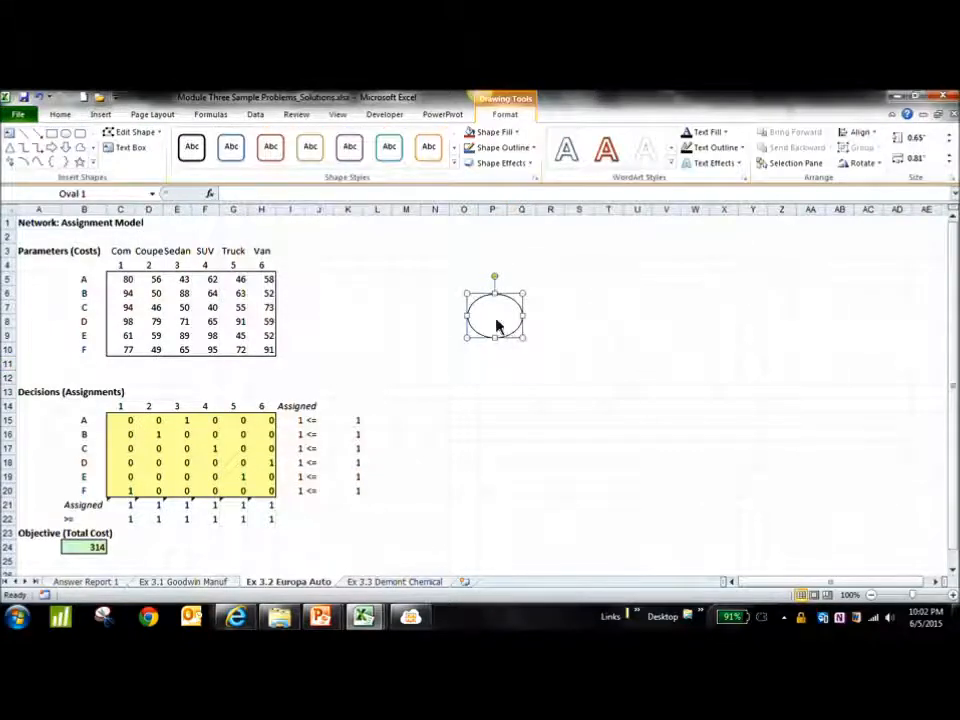
text(1)
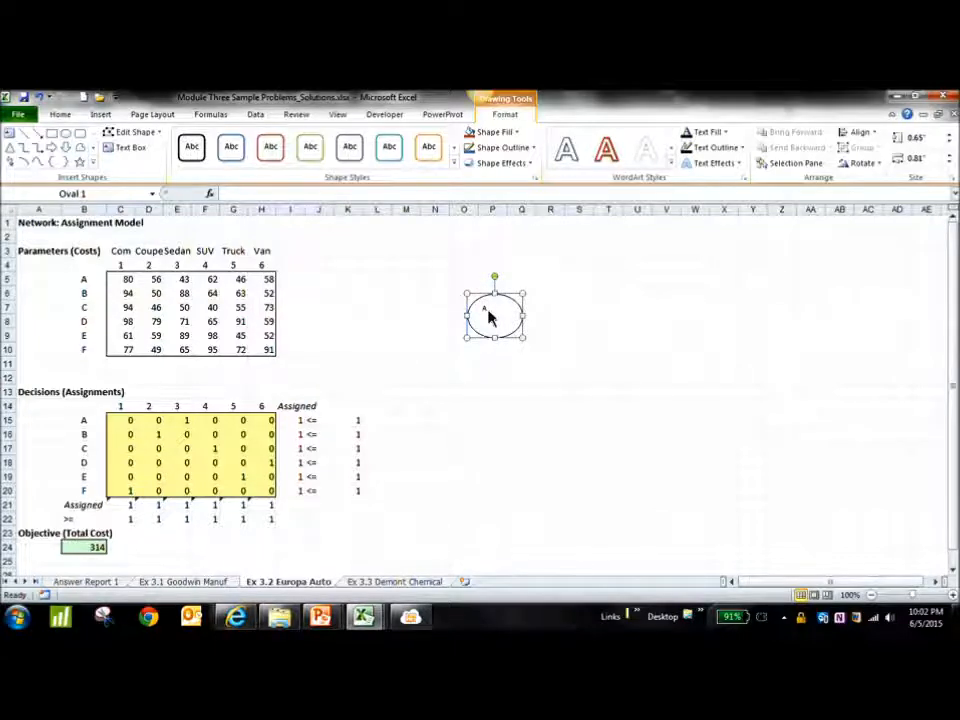
Set the oval's label A to font size 20 and centre it horizontally.
click(60, 114)
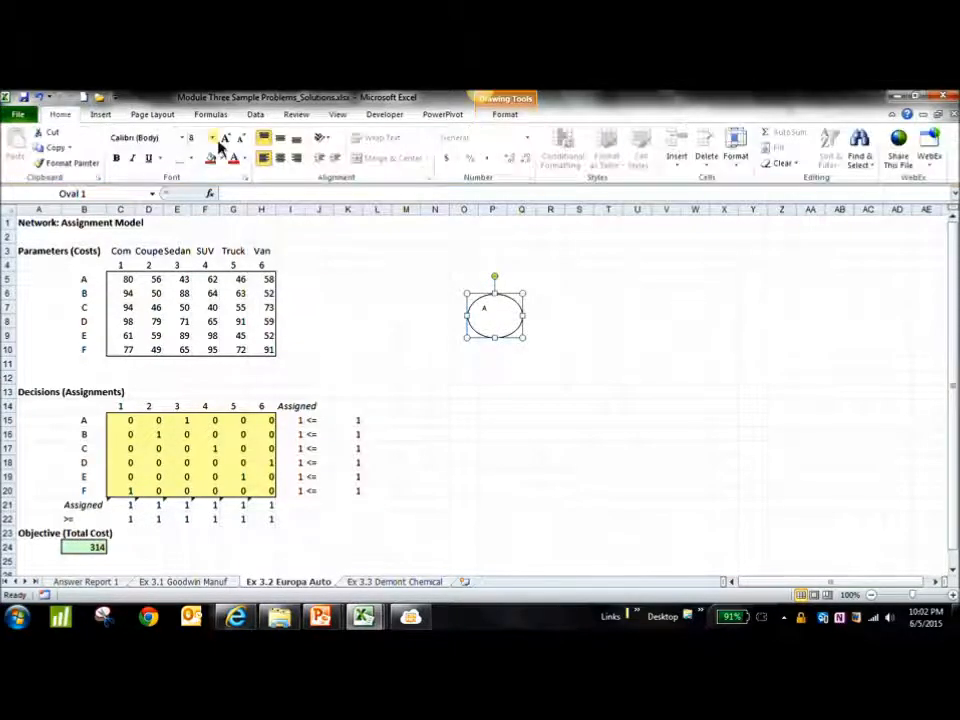
click(212, 137)
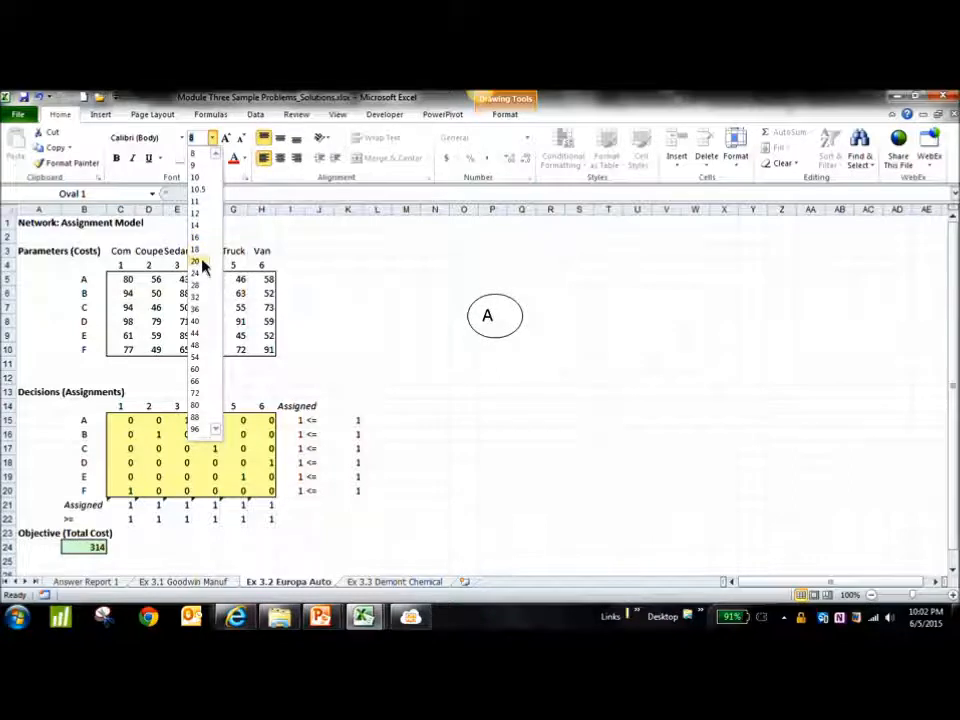
click(197, 260)
click(280, 158)
click(667, 323)
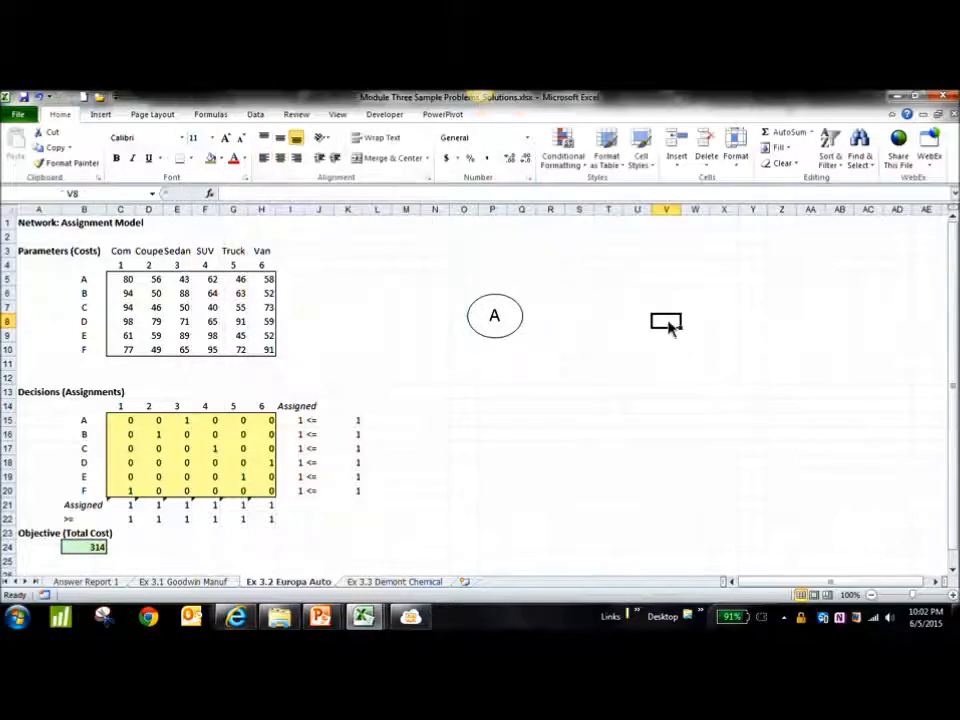
Copy oval A and paste four copies of it beneath the original.
click(510, 325)
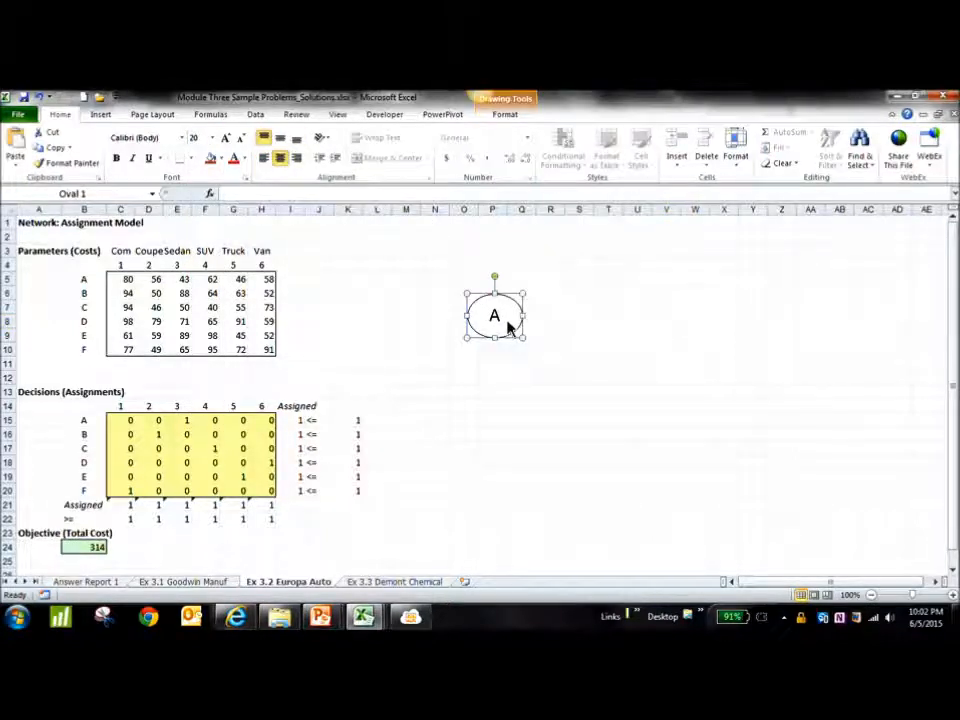
key(ctrl+c)
click(498, 381)
key(ctrl+v)
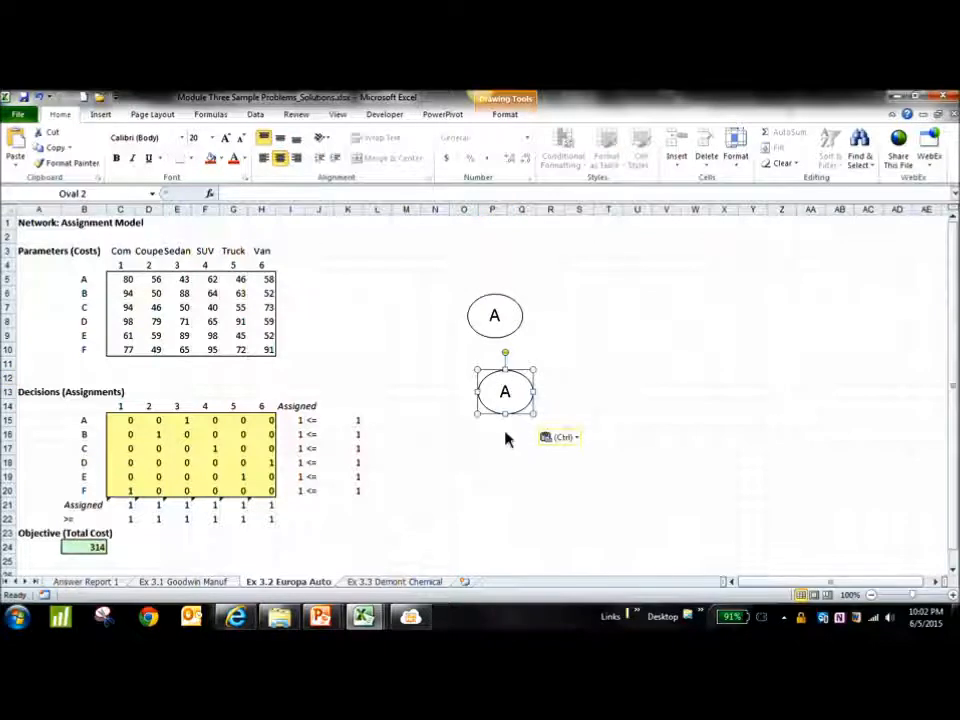
key(ctrl+v)
key(ctrl+v)
key(ctrl+v)
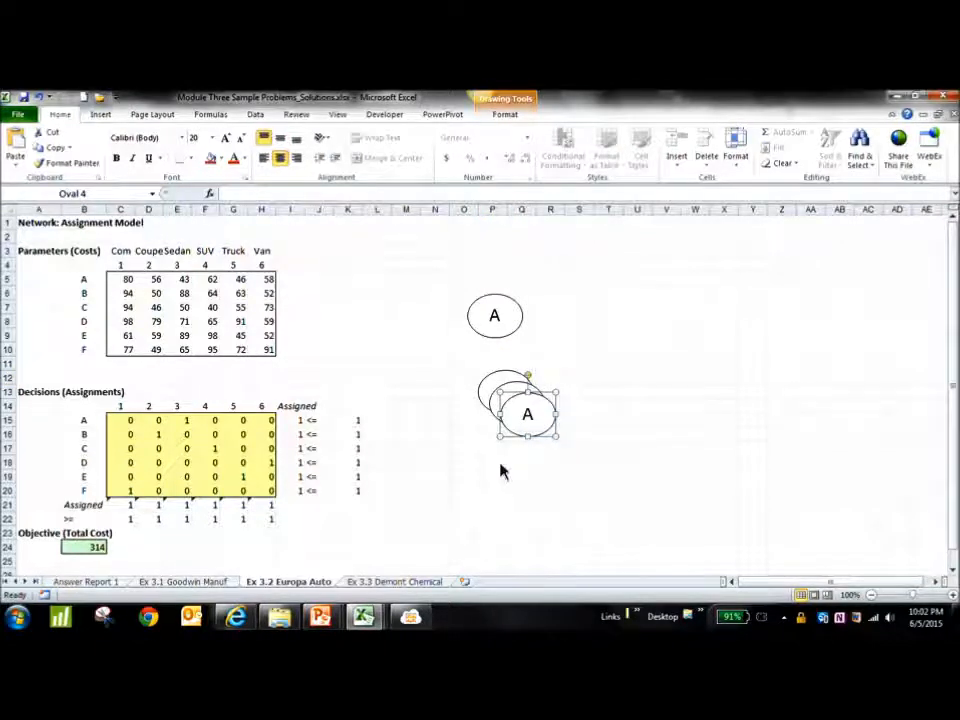
Move one pasted oval directly beneath oval A and relabel it B.
drag(499, 386, 490, 363)
double_click(490, 363)
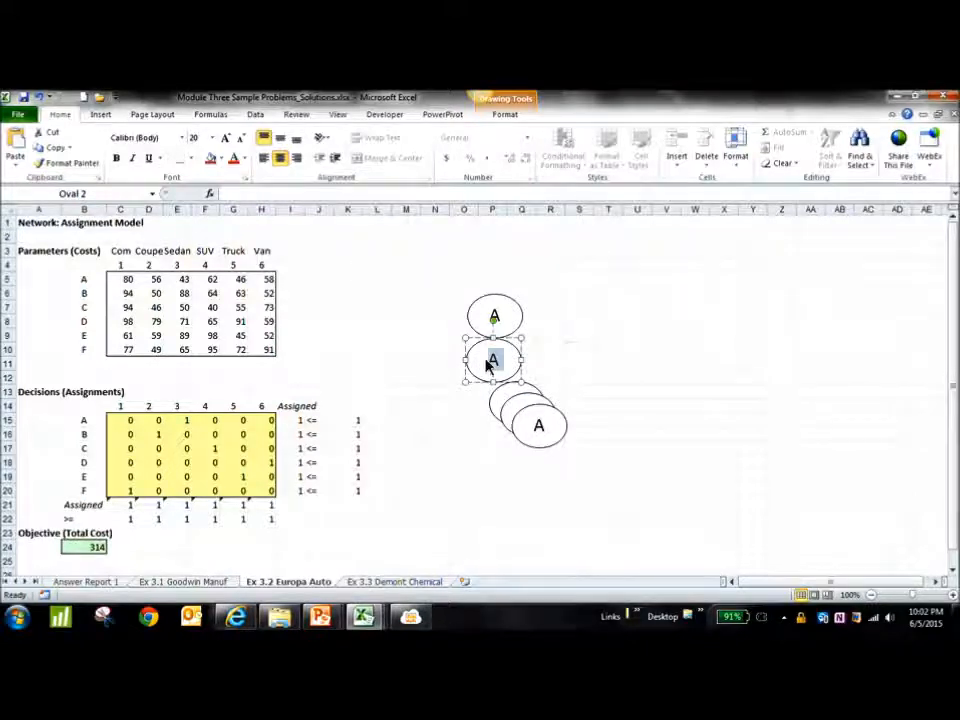
text(B)
Separate the stacked copies, placing one below B labelled C, and space oval B evenly between A and C.
drag(538, 428, 706, 446)
click(562, 442)
drag(553, 430, 640, 440)
drag(531, 420, 512, 437)
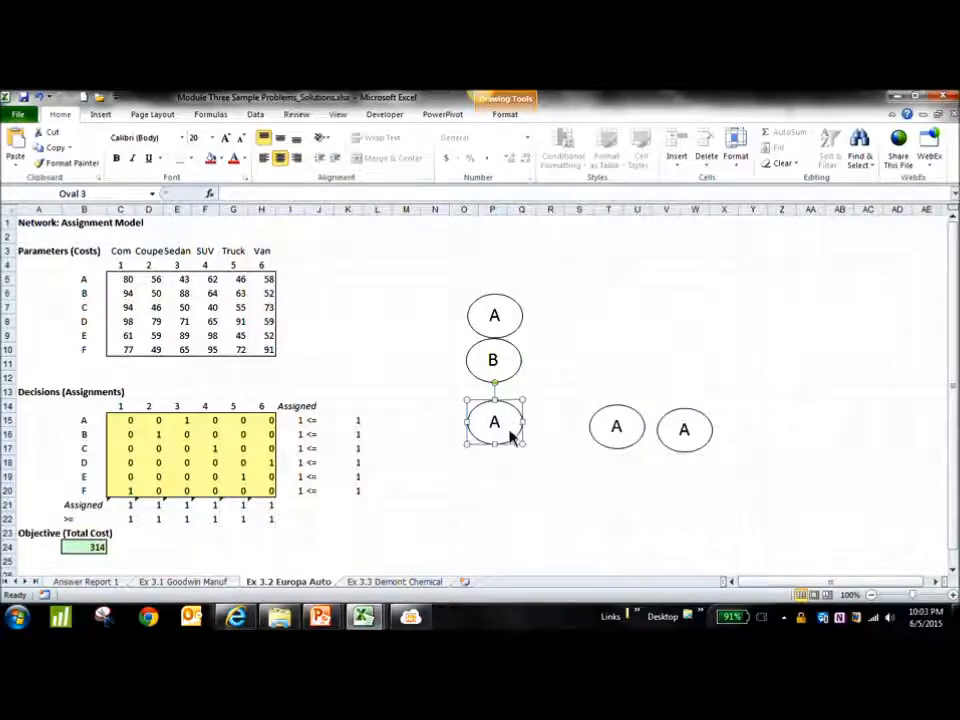
click(501, 428)
key(BackSpace)
key(Caps_Lock)
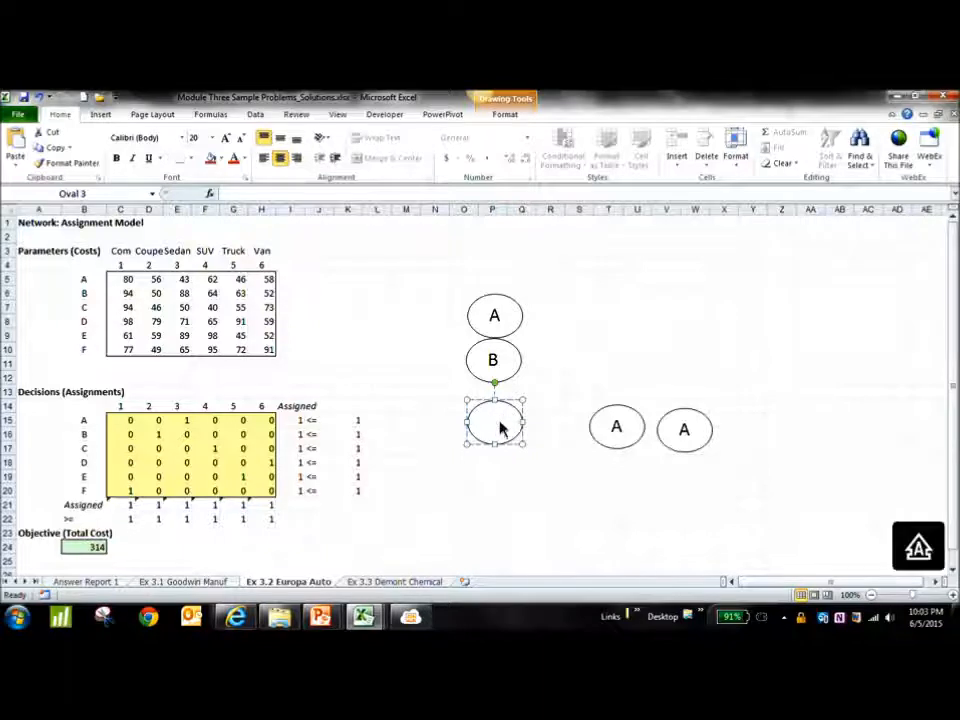
click(549, 377)
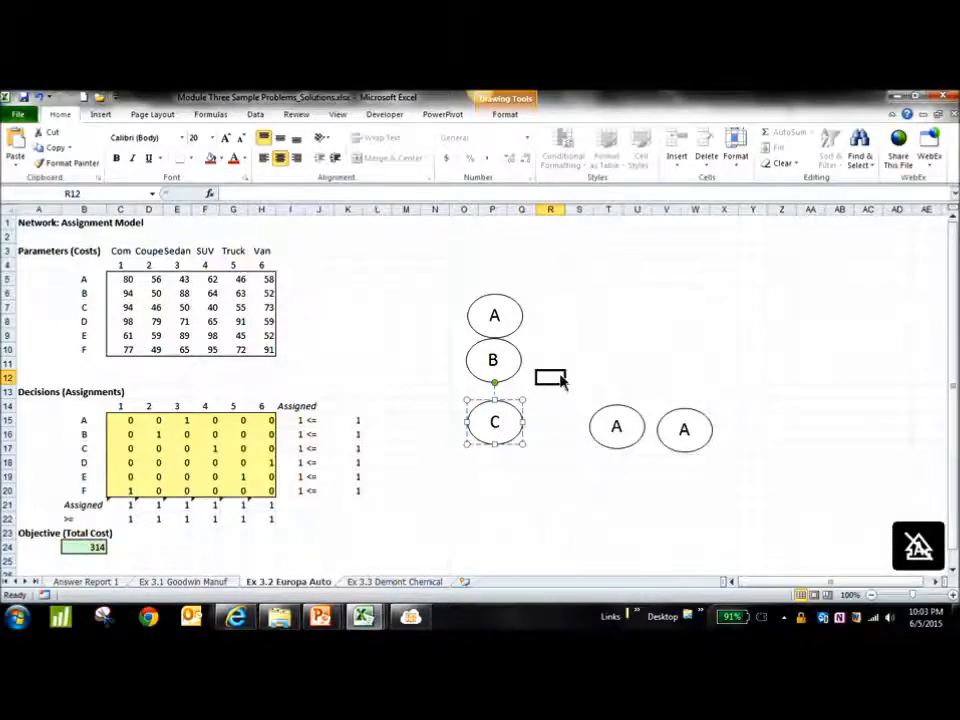
drag(519, 374, 519, 382)
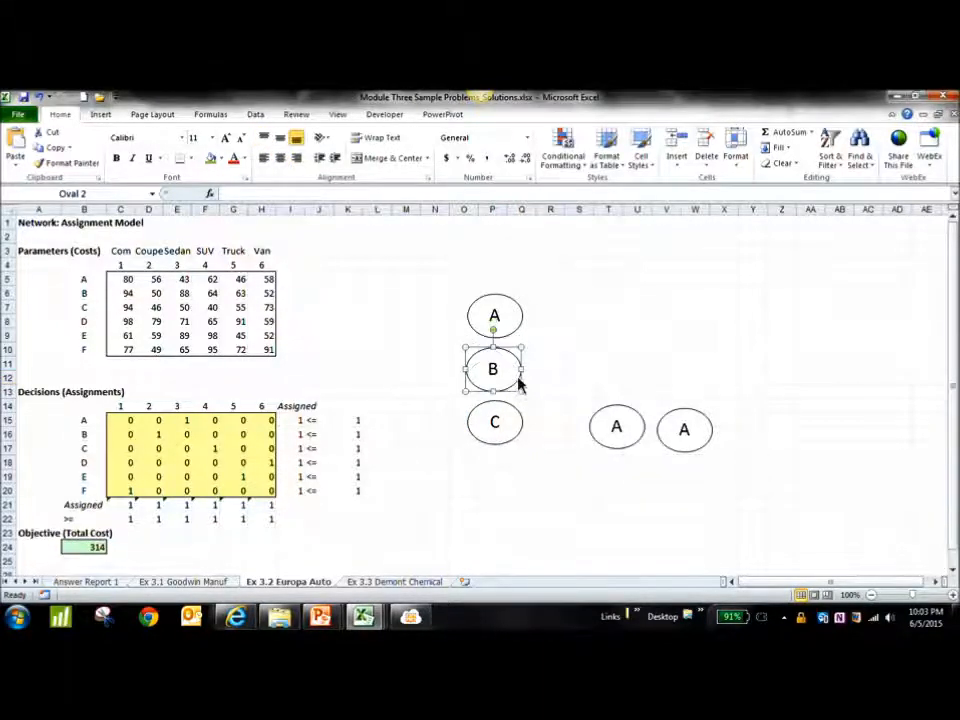
Move the two remaining copies below oval C in the same column and relabel them D and E.
drag(632, 444, 513, 484)
double_click(490, 481)
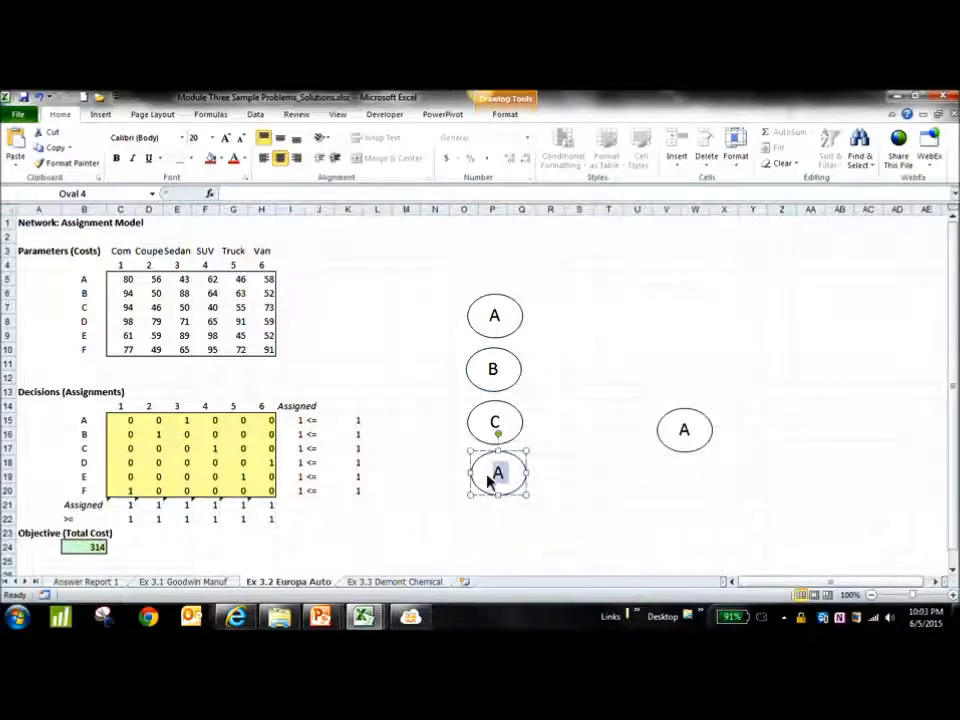
text(D)
drag(703, 439, 507, 535)
double_click(500, 530)
text(E)
click(697, 491)
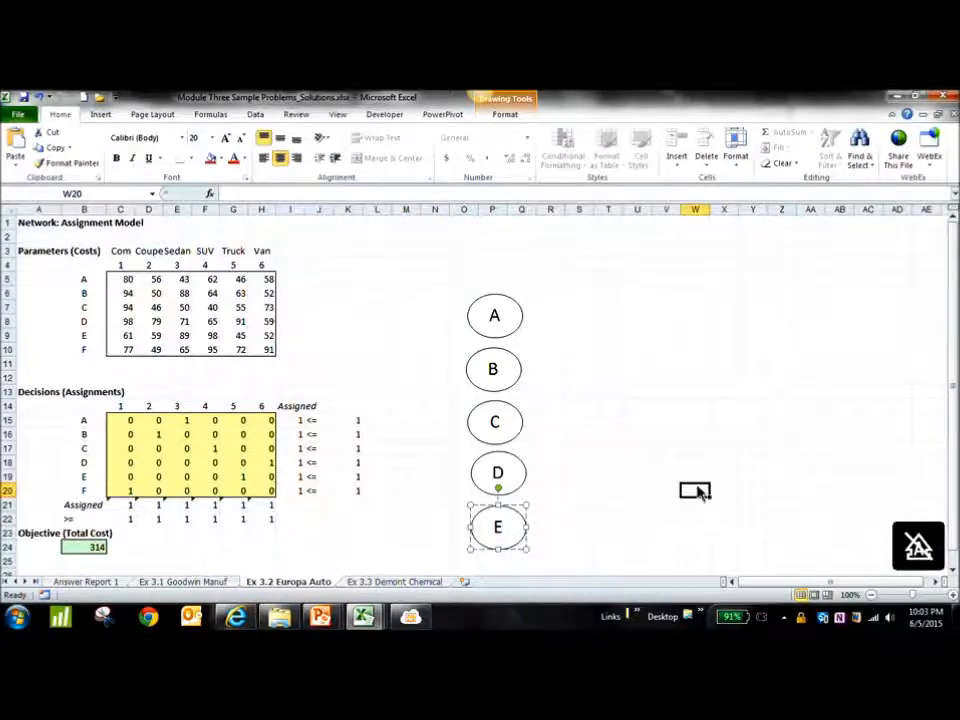
Duplicate oval E, place the duplicate directly beneath it and relabel it F.
scroll(3, 440, down, 1)
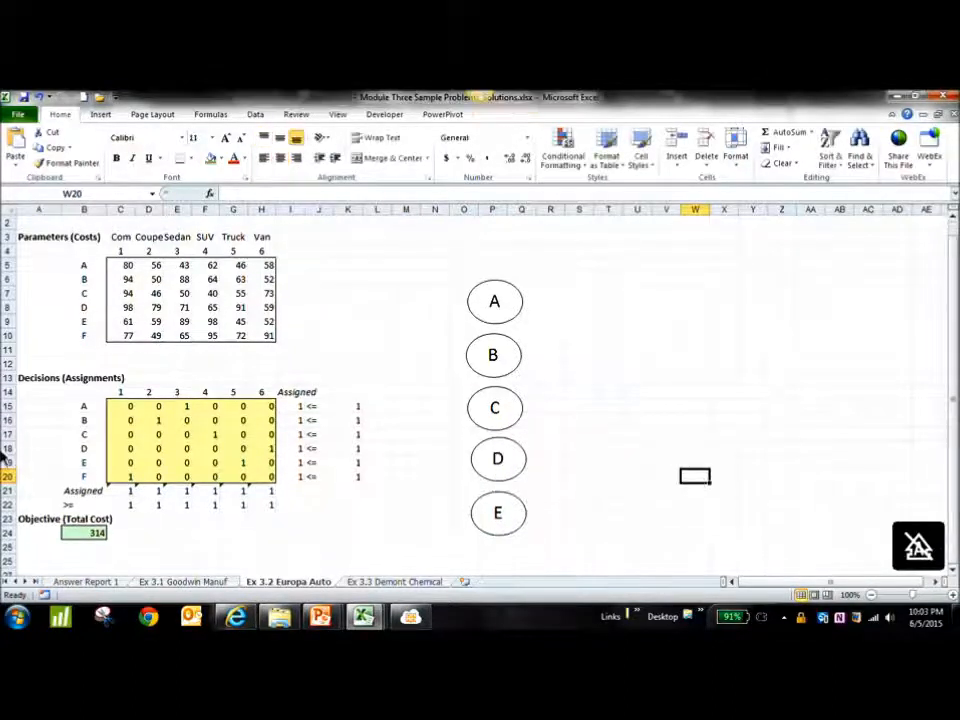
click(512, 538)
key(ctrl+d)
drag(531, 540, 518, 572)
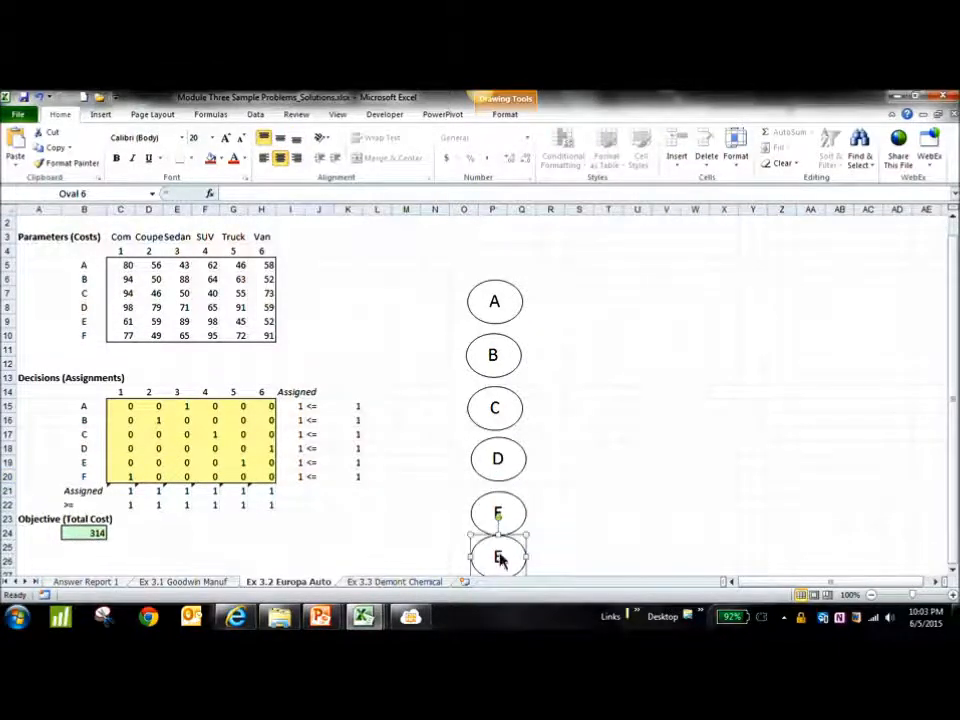
key(BackSpace)
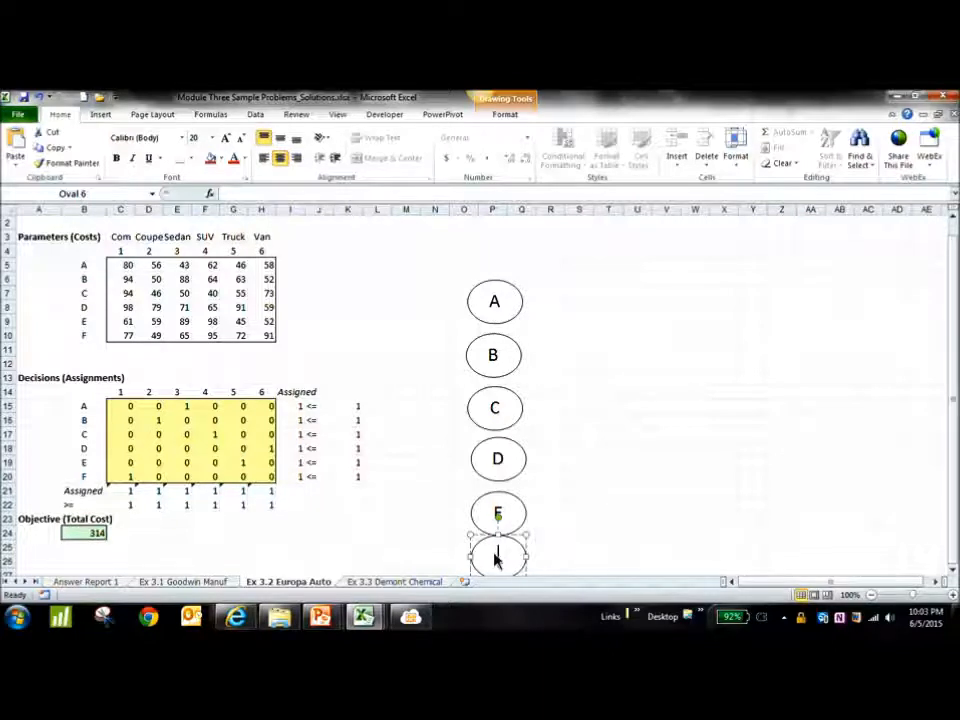
click(551, 519)
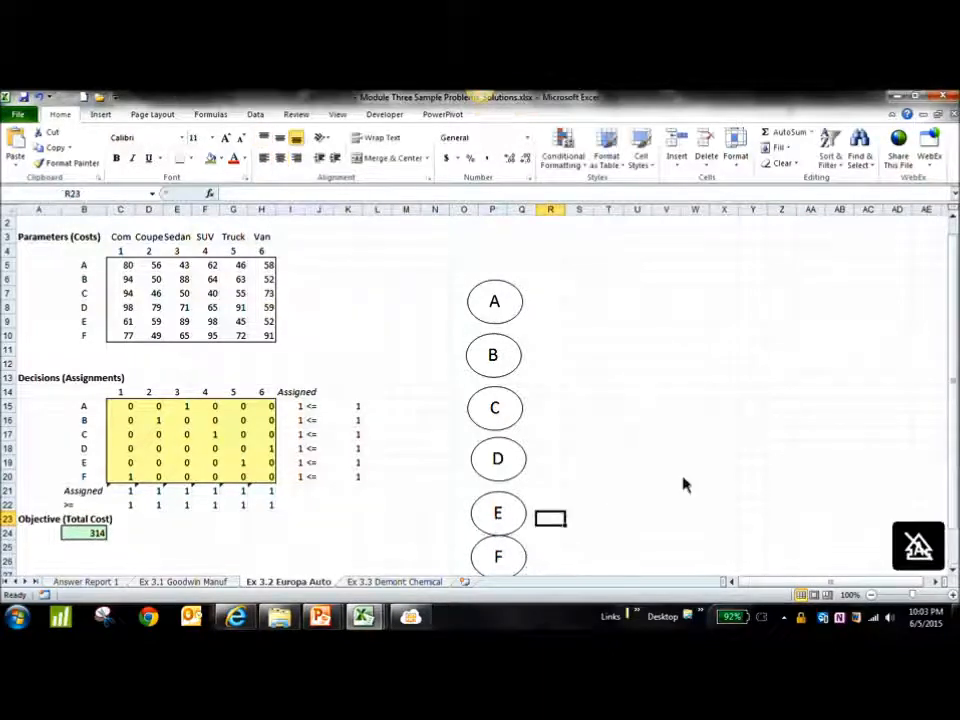
Copy oval A to start a second column around column W and relabel the copy 1.
click(514, 310)
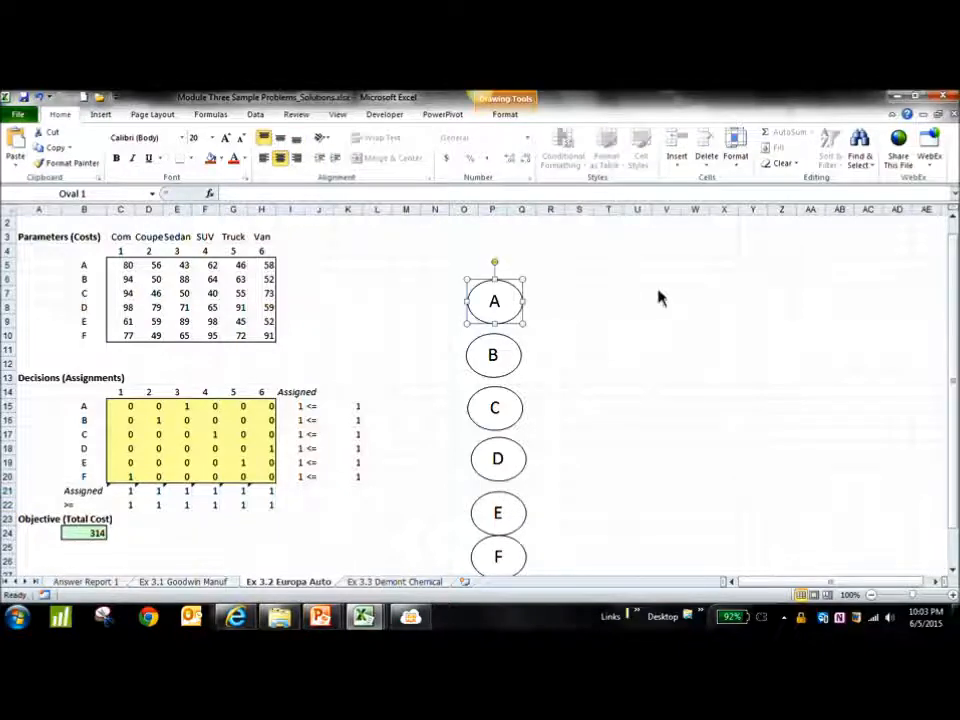
key(ctrl+c)
click(702, 284)
key(ctrl+v)
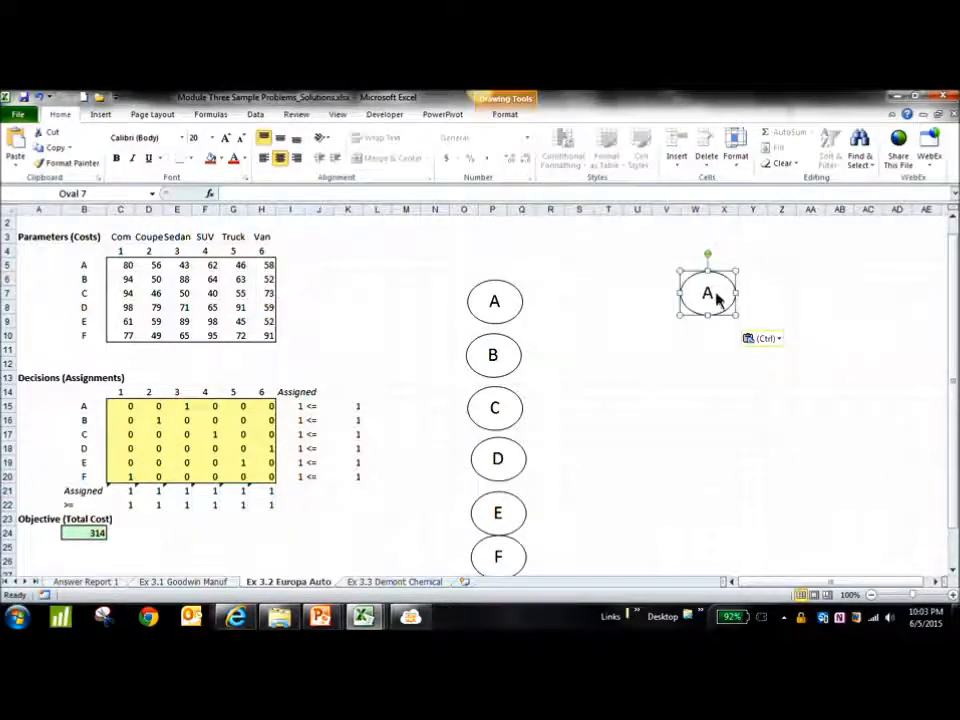
drag(715, 296, 692, 295)
text(1)
click(706, 368)
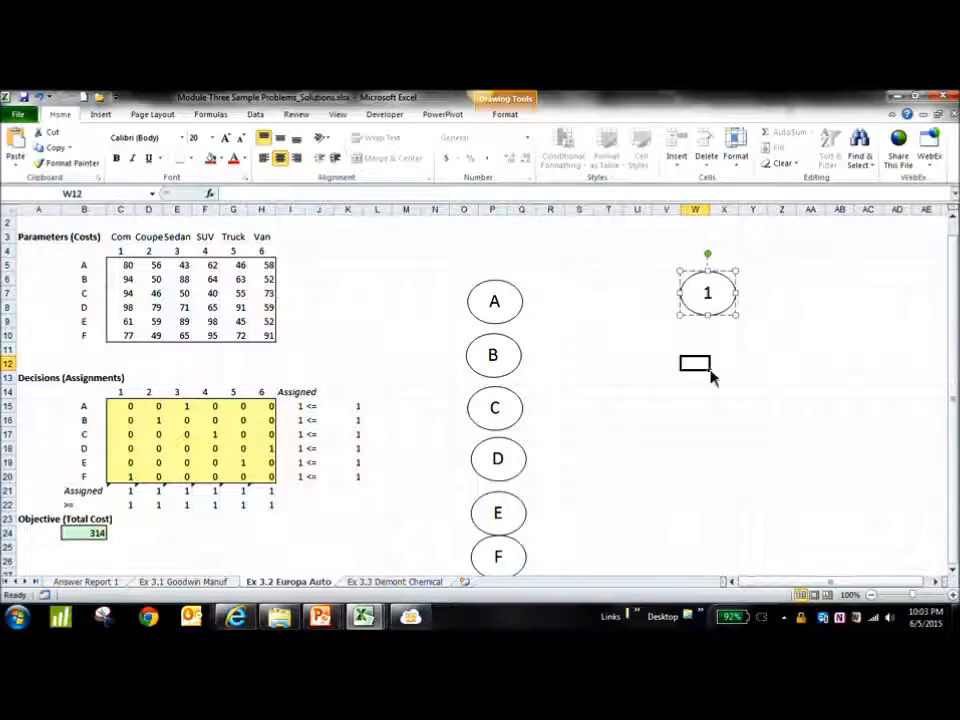
Duplicate oval 1 seven times to supply nodes for the second column.
click(728, 293)
key(ctrl+d)
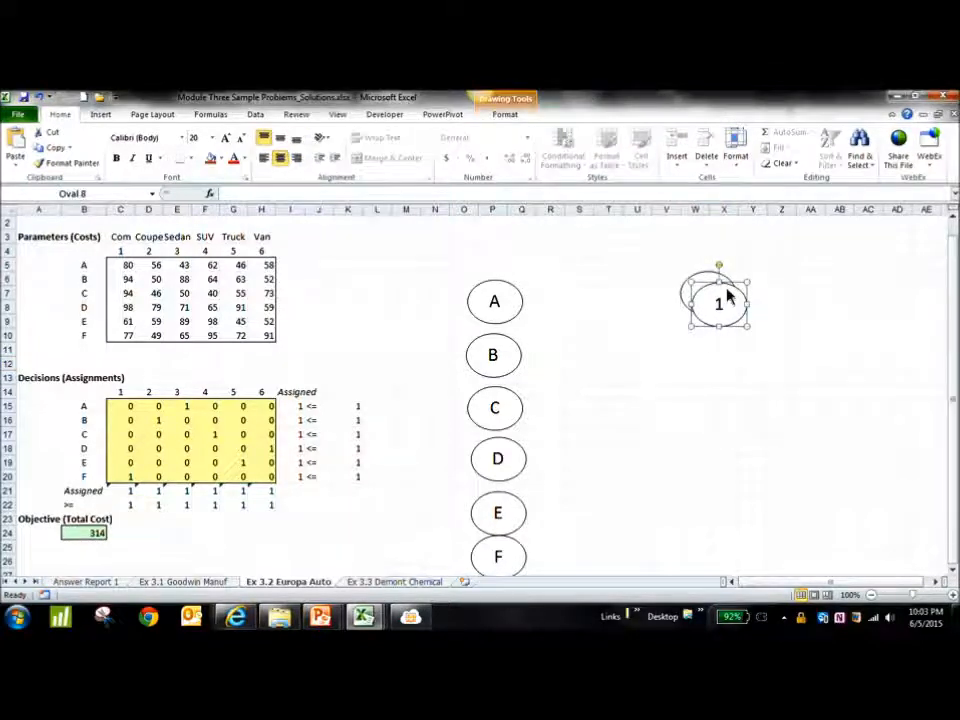
key(ctrl+d)
key(ctrl+d)
key(ctrl+d)
key(ctrl+d)
key(ctrl+d)
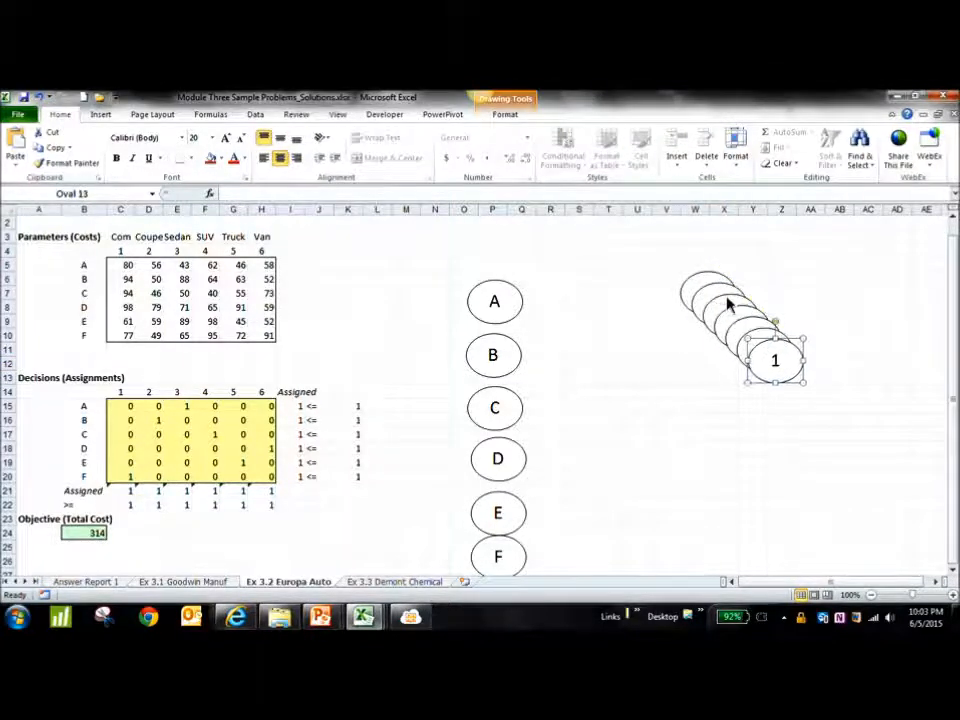
Arrange five of the duplicates in an evenly spaced column beneath oval 1.
drag(722, 302, 711, 435)
drag(718, 306, 707, 380)
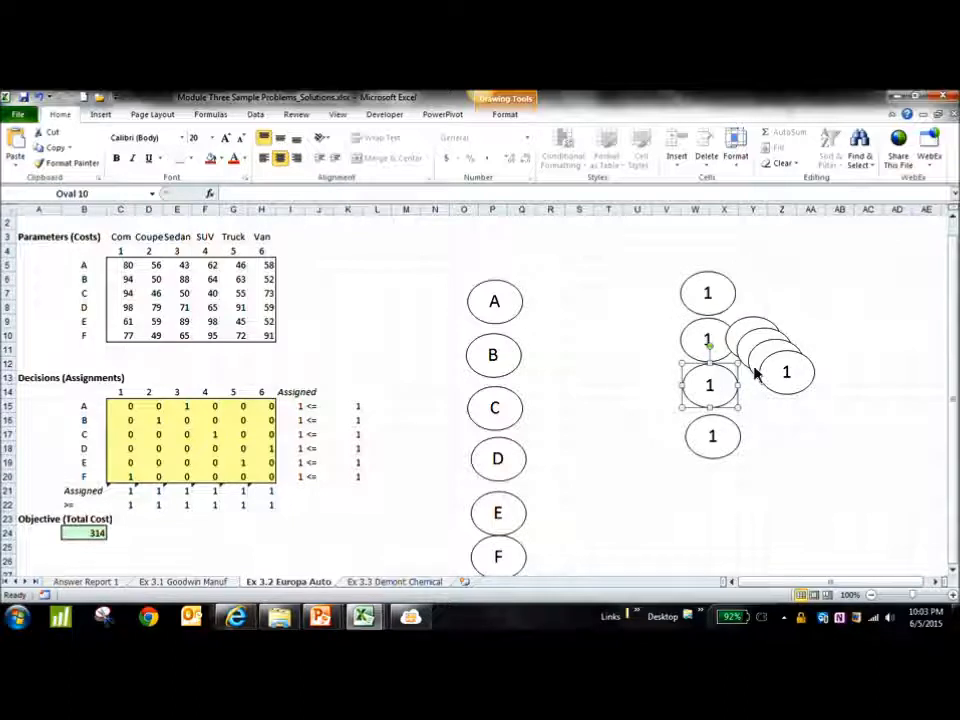
drag(769, 394, 709, 499)
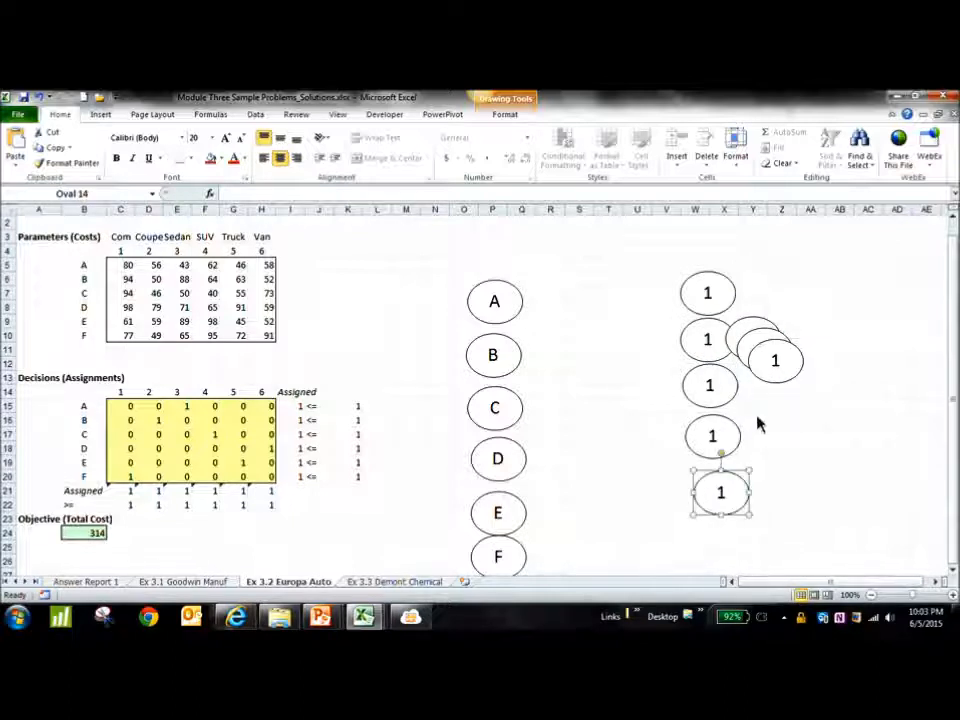
drag(775, 388, 718, 570)
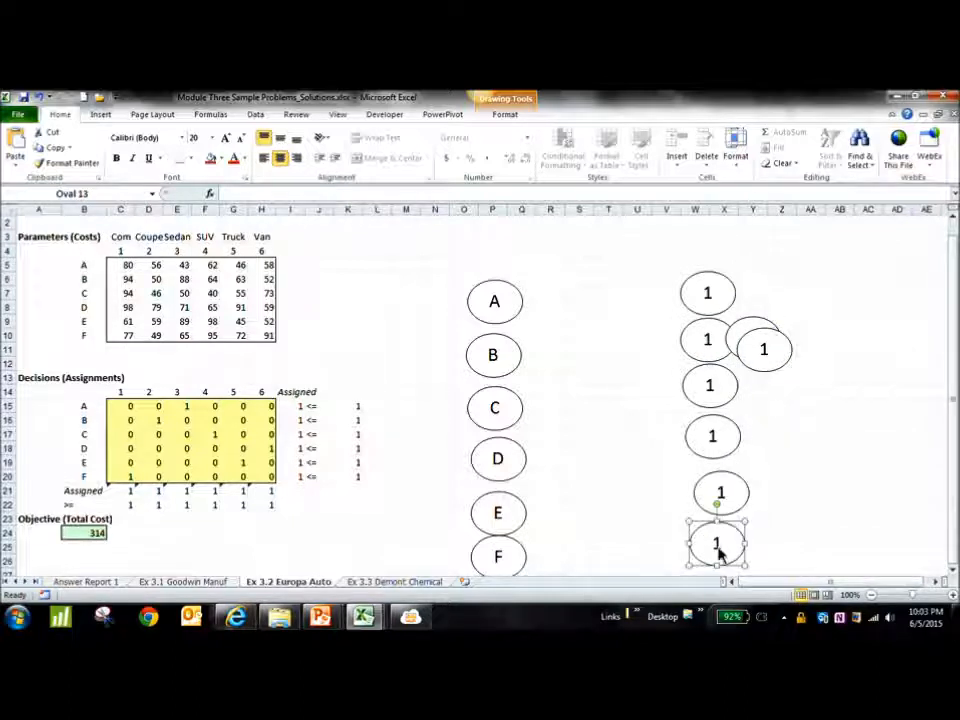
mouse_move(723, 508)
mouse_down()
mouse_move(703, 499)
mouse_move(711, 500)
mouse_up()
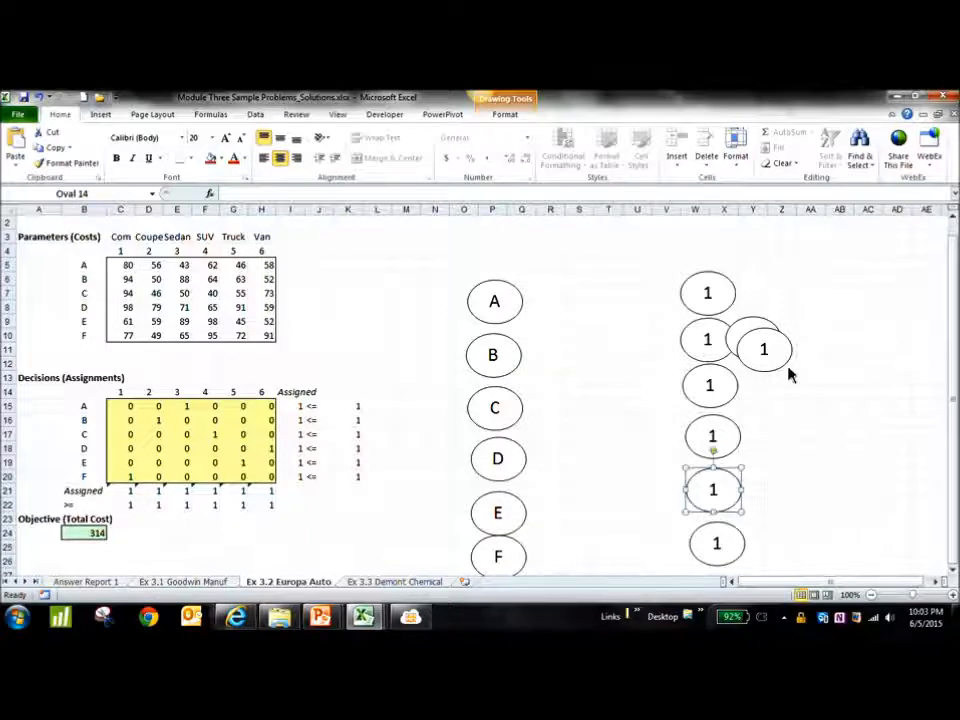
Delete the two surplus ovals left beside the second column.
mouse_move(758, 328)
mouse_down()
mouse_move(745, 312)
mouse_move(756, 326)
mouse_up()
click(757, 332)
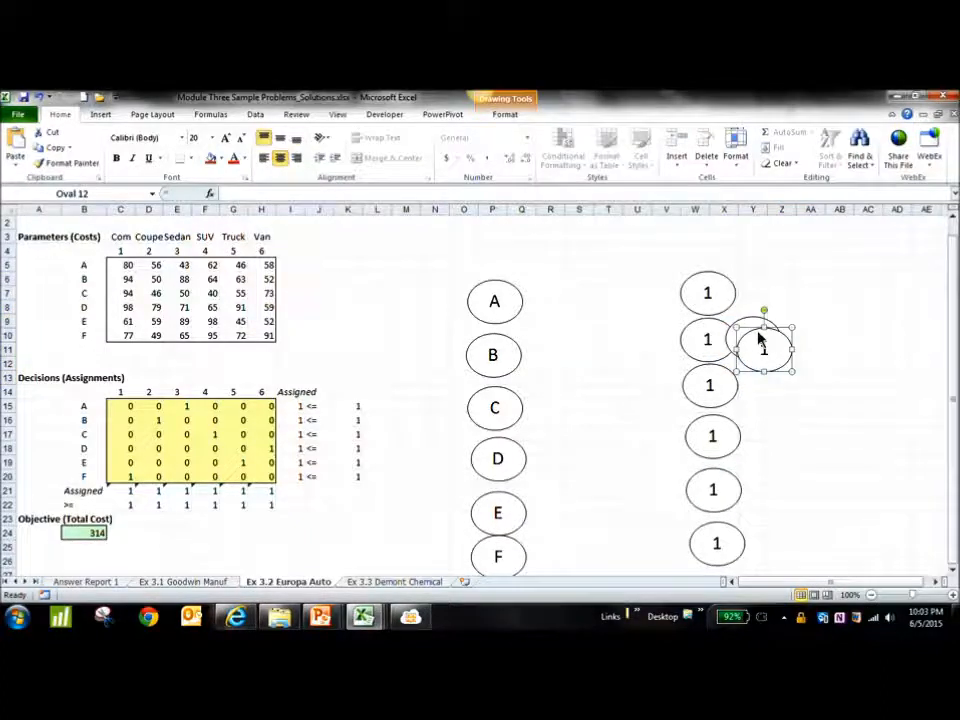
key(Delete)
click(768, 338)
key(Delete)
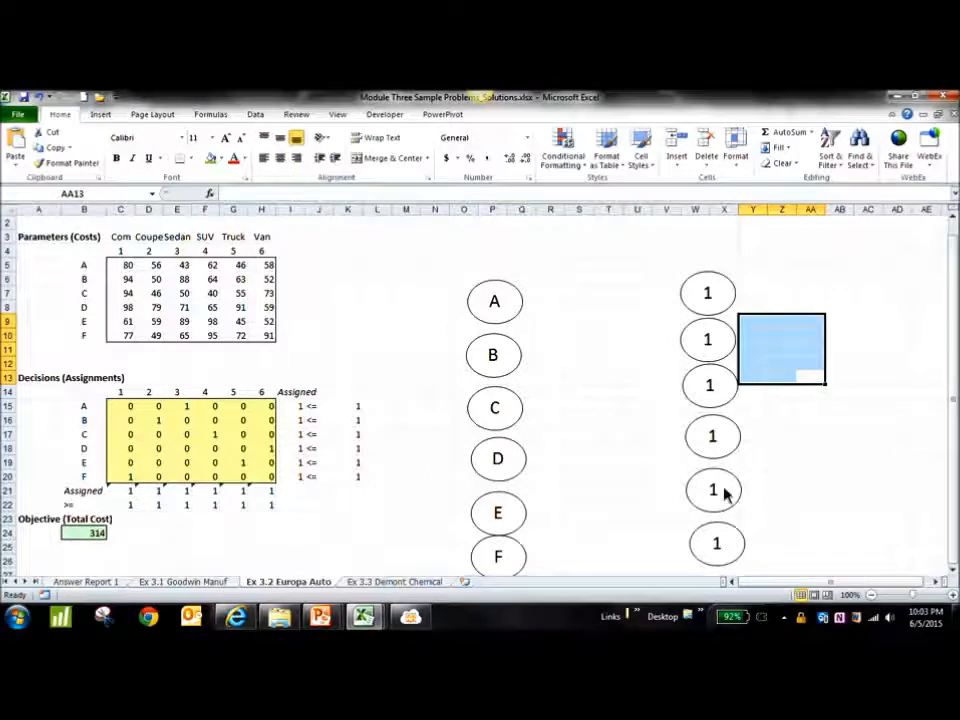
Relabel the second and third ovals of the second column 2 and 3, and select the model numbers in C14:H14.
double_click(707, 338)
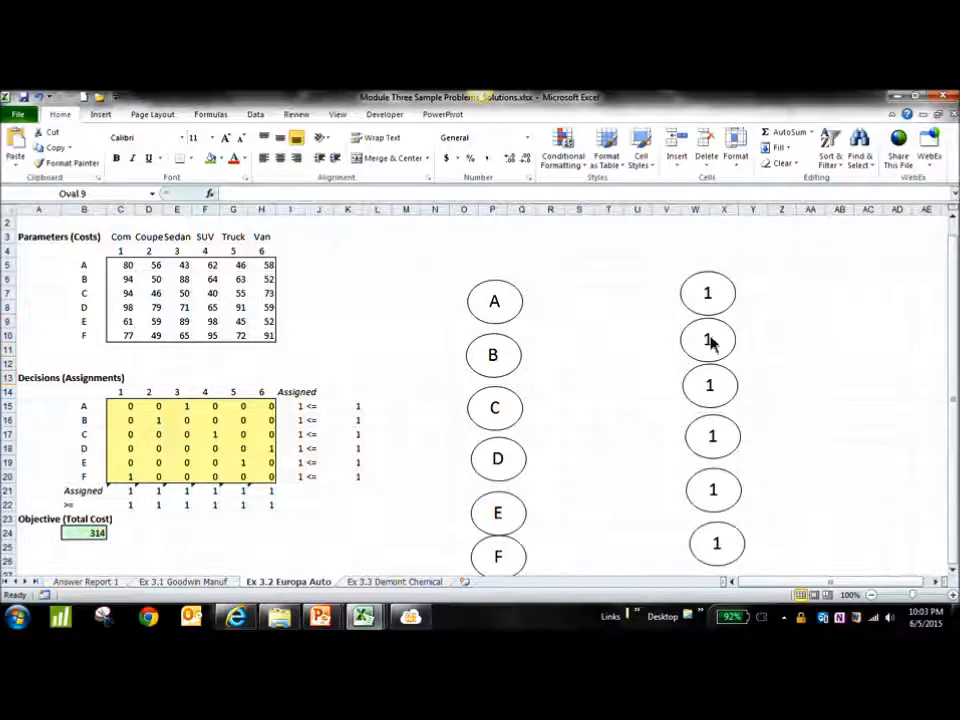
text(2)
double_click(712, 387)
text(3)
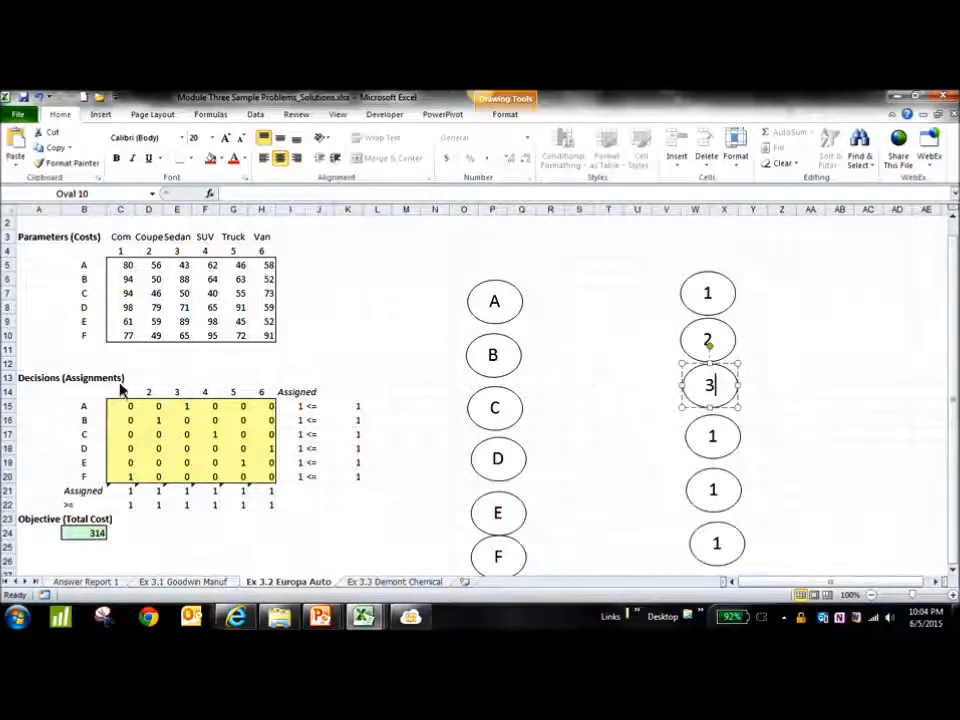
drag(121, 393, 261, 396)
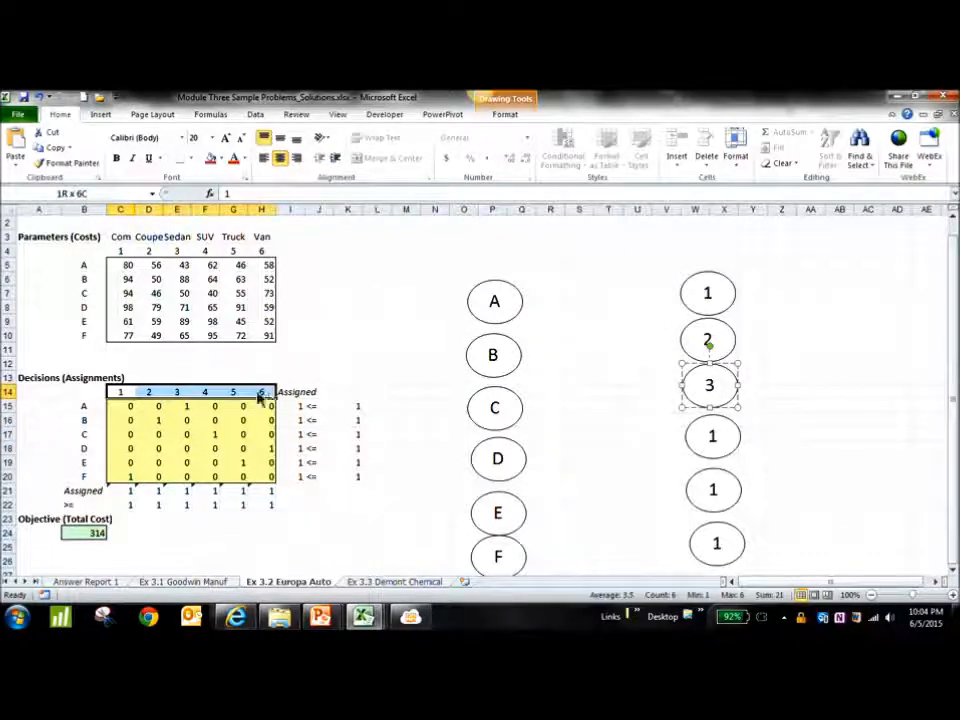
Try relabelling the A and B ovals of the first column P1 and P2.
click(712, 293)
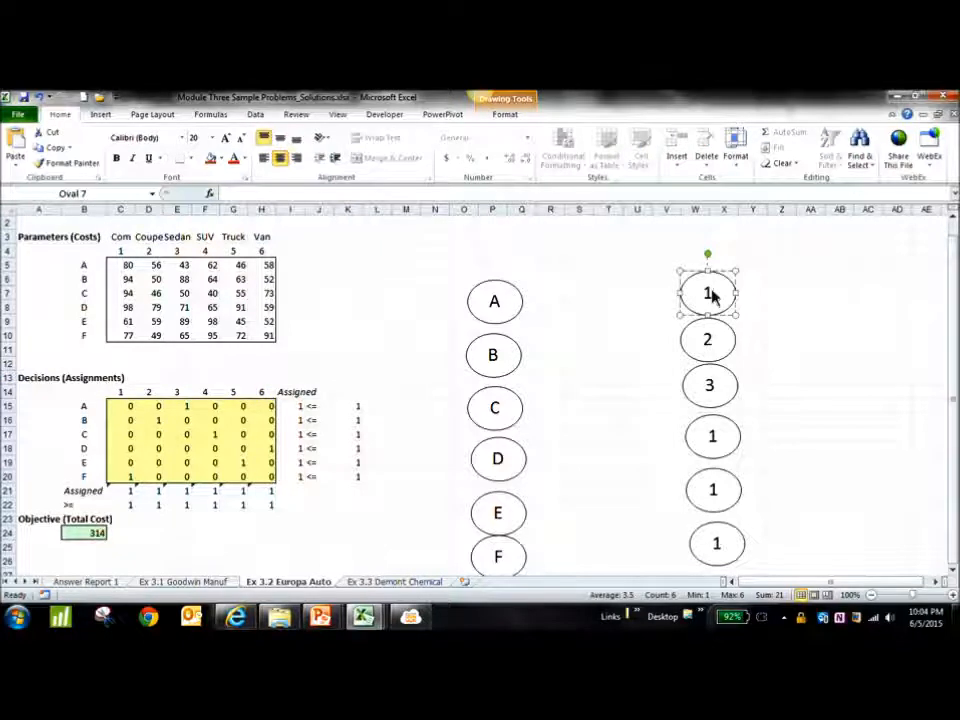
click(500, 308)
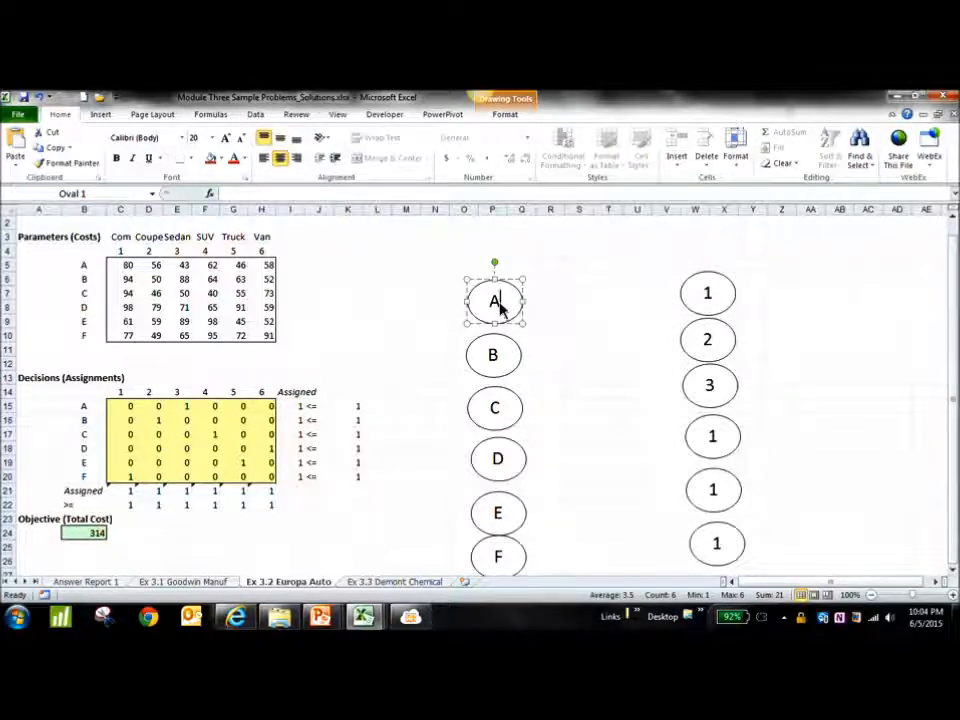
text(P1)
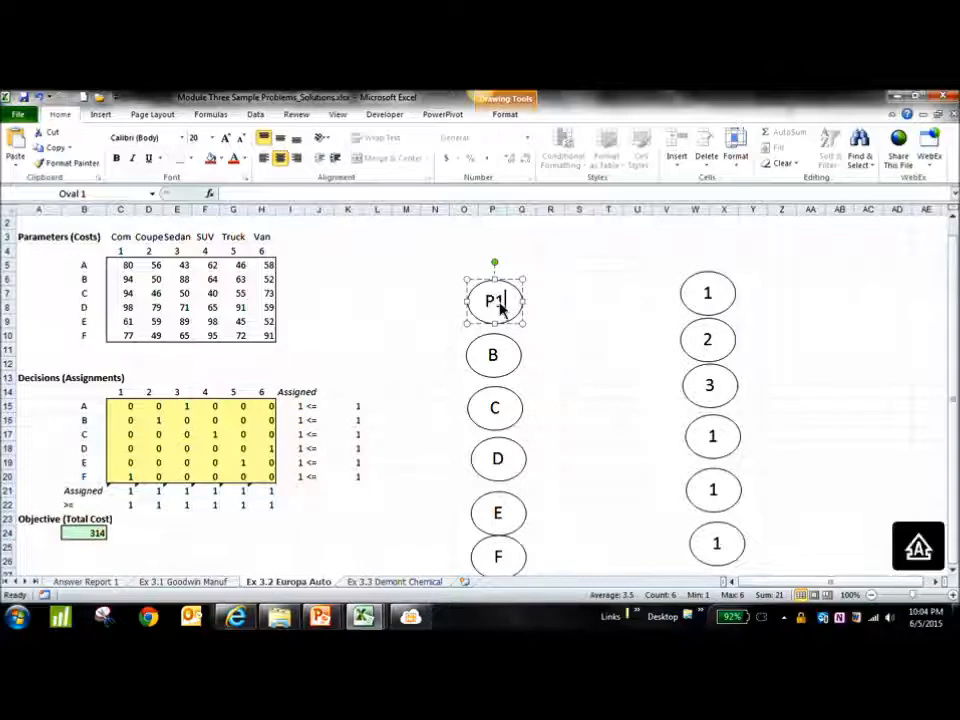
click(494, 358)
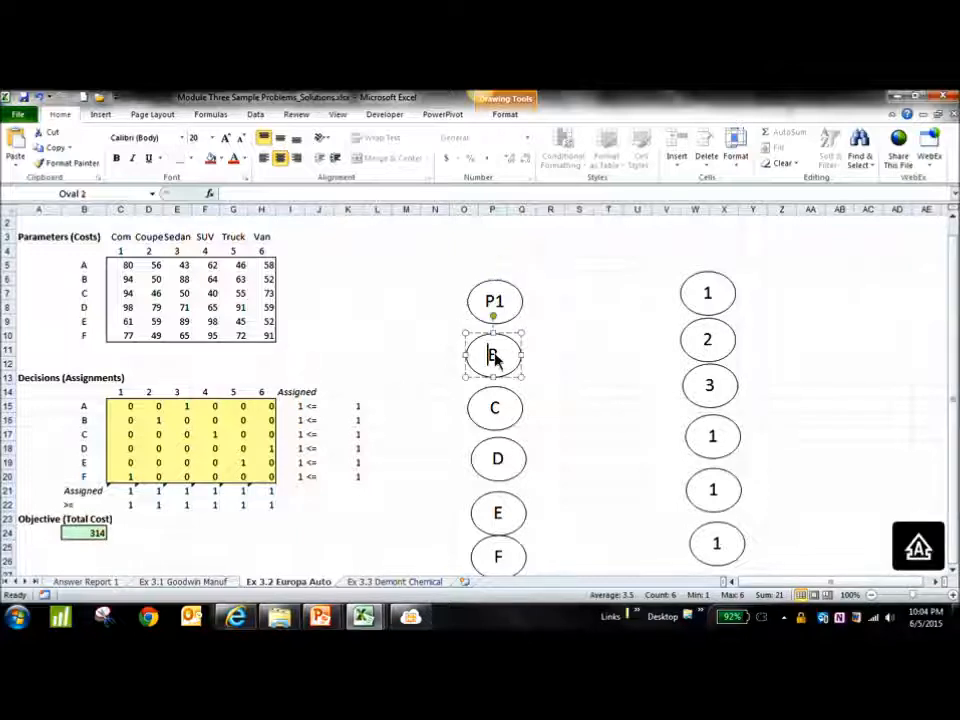
key(BackSpace)
text(P2)
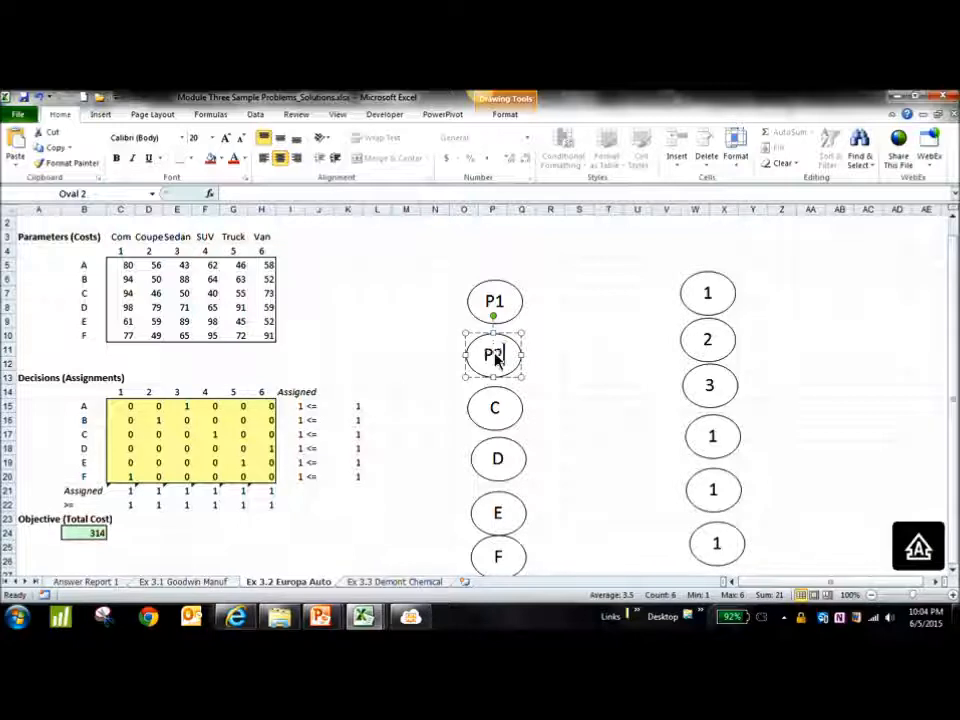
Try relabelling the first two ovals of the second column T1 and T2.
click(712, 298)
key(BackSpace)
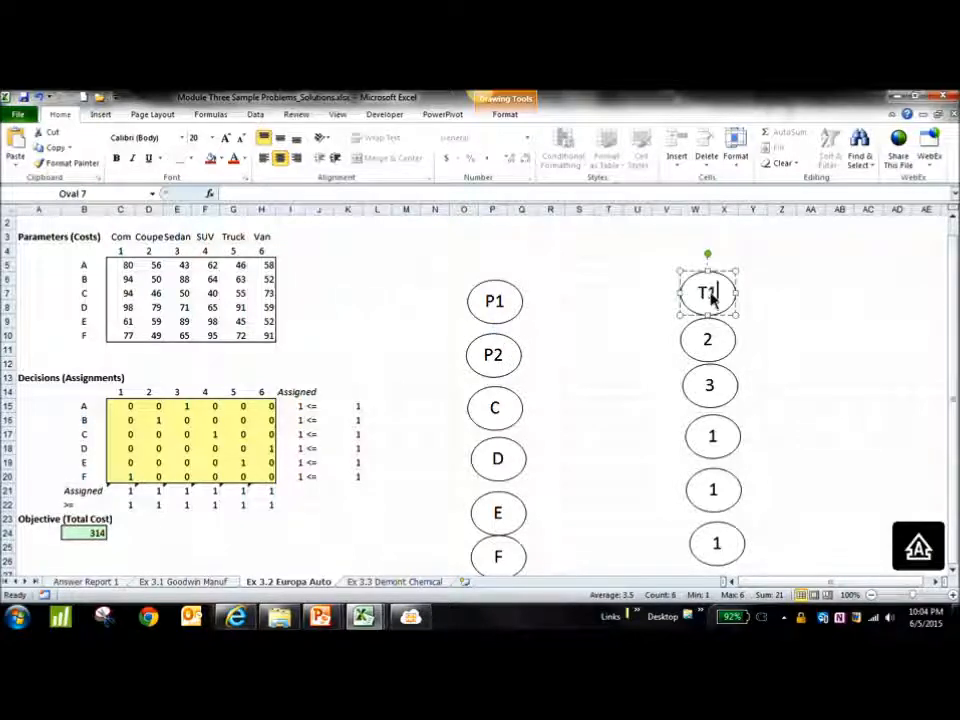
click(712, 343)
key(BackSpace)
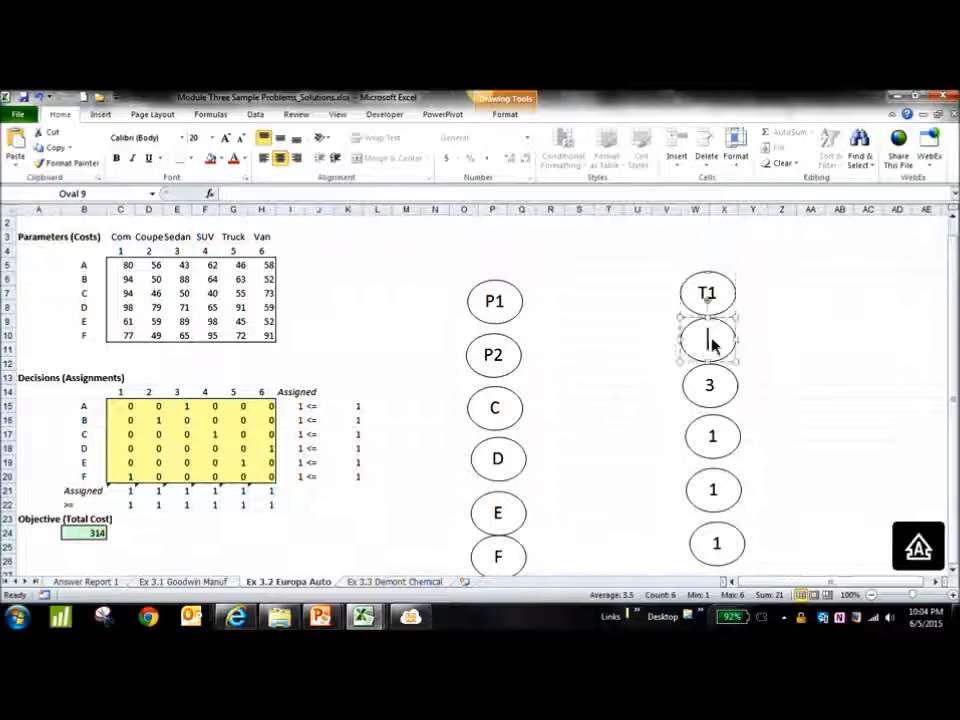
text(T2)
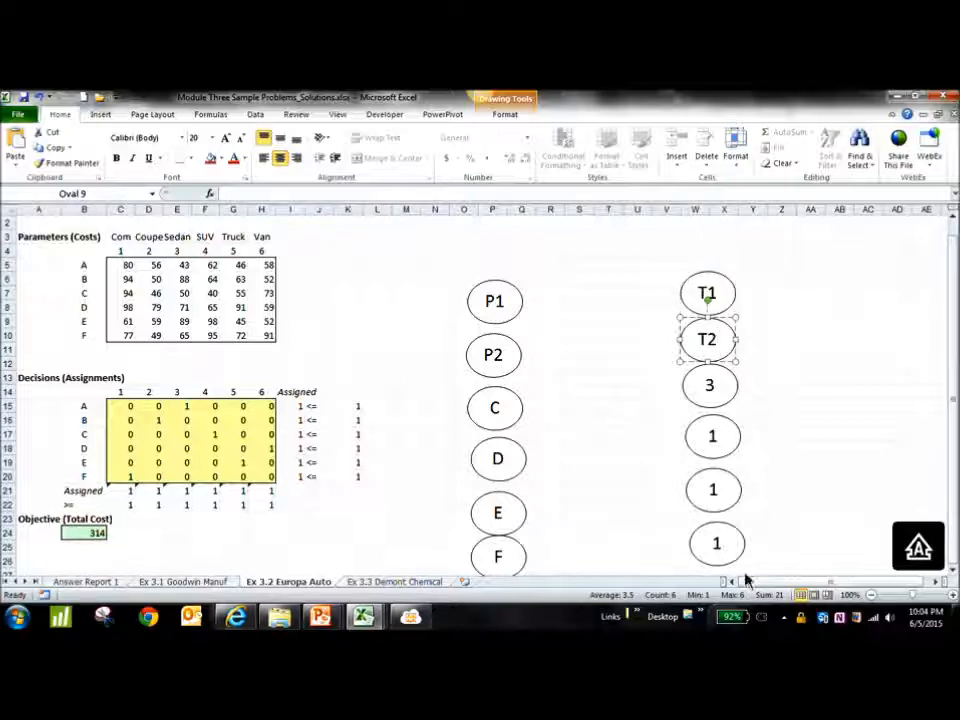
Undo the P1, P2, T1 and T2 relabelling and select oval 3 in the second column.
click(823, 368)
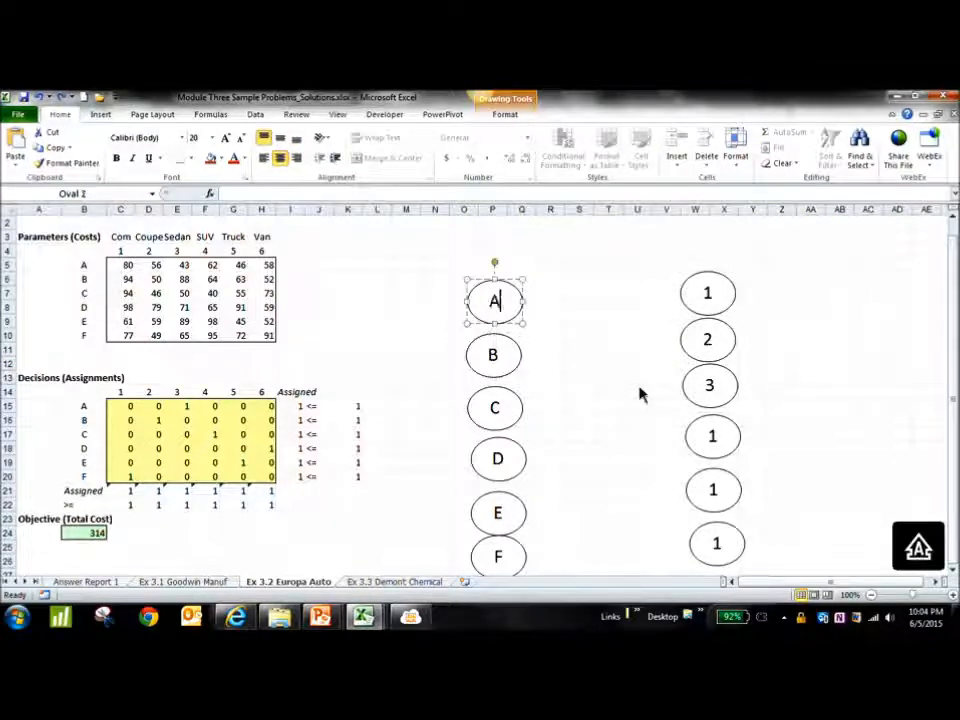
click(699, 390)
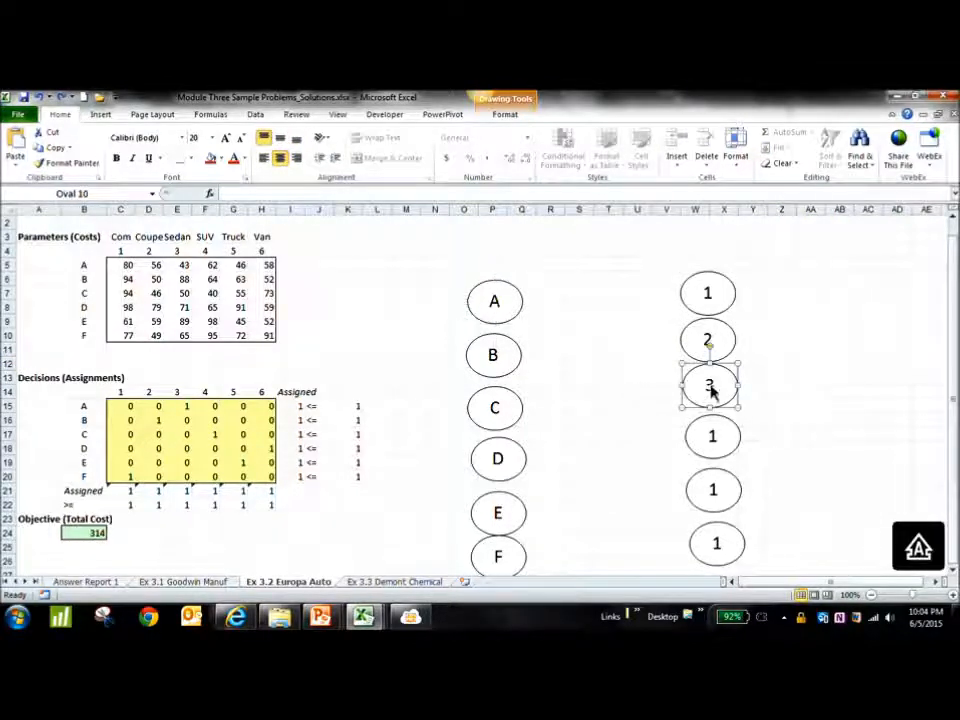
click(809, 382)
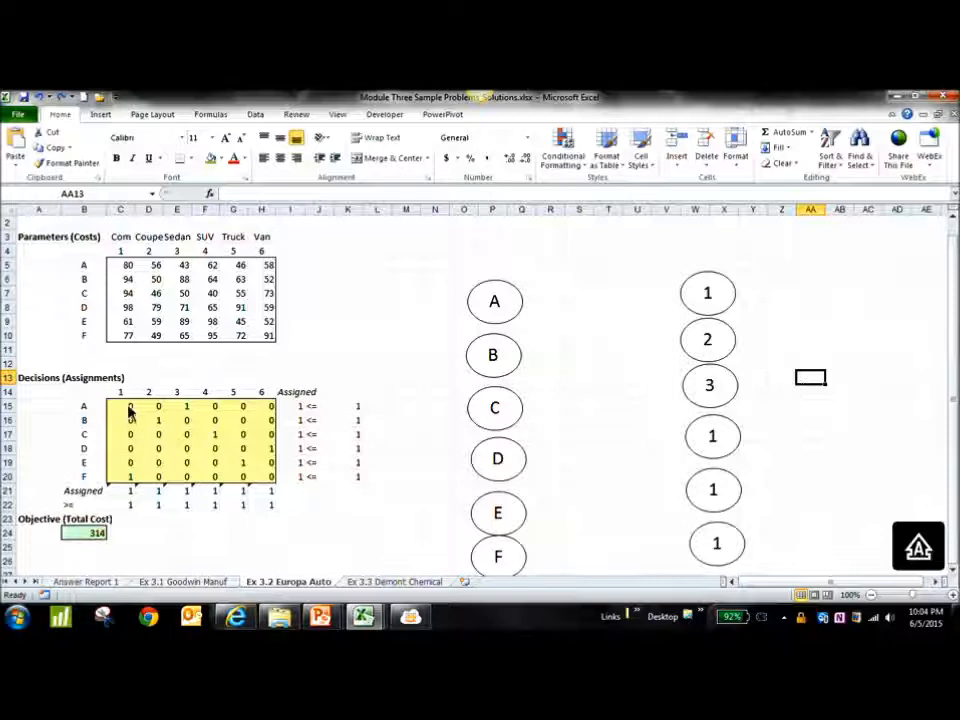
drag(131, 408, 270, 480)
click(579, 377)
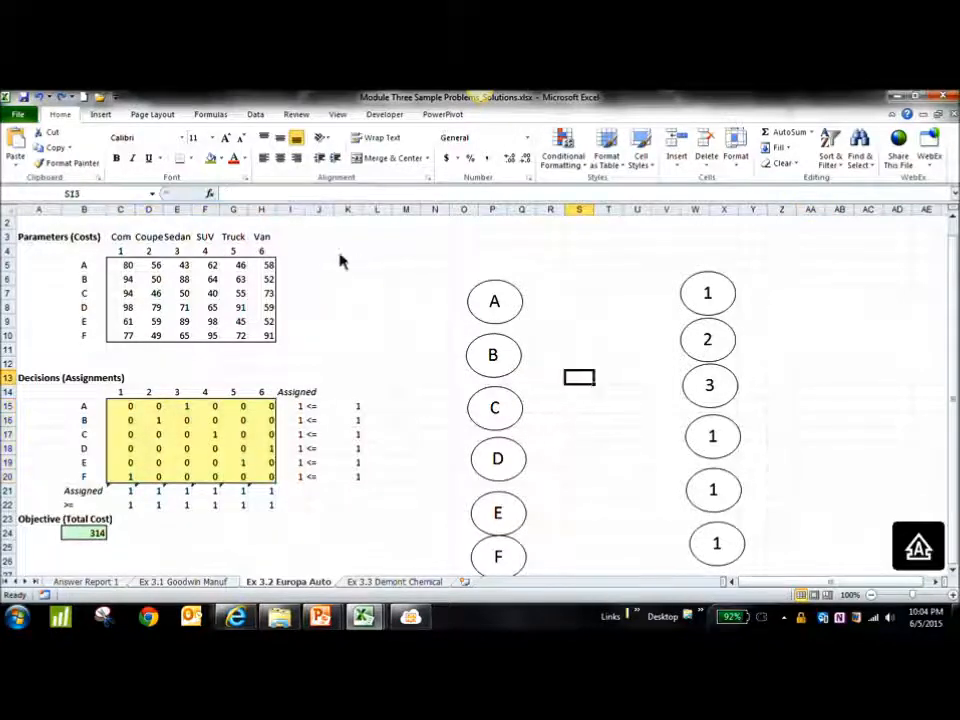
Draw a straight arrow connector from circle A to circle 3 in the assignment network diagram.
click(101, 115)
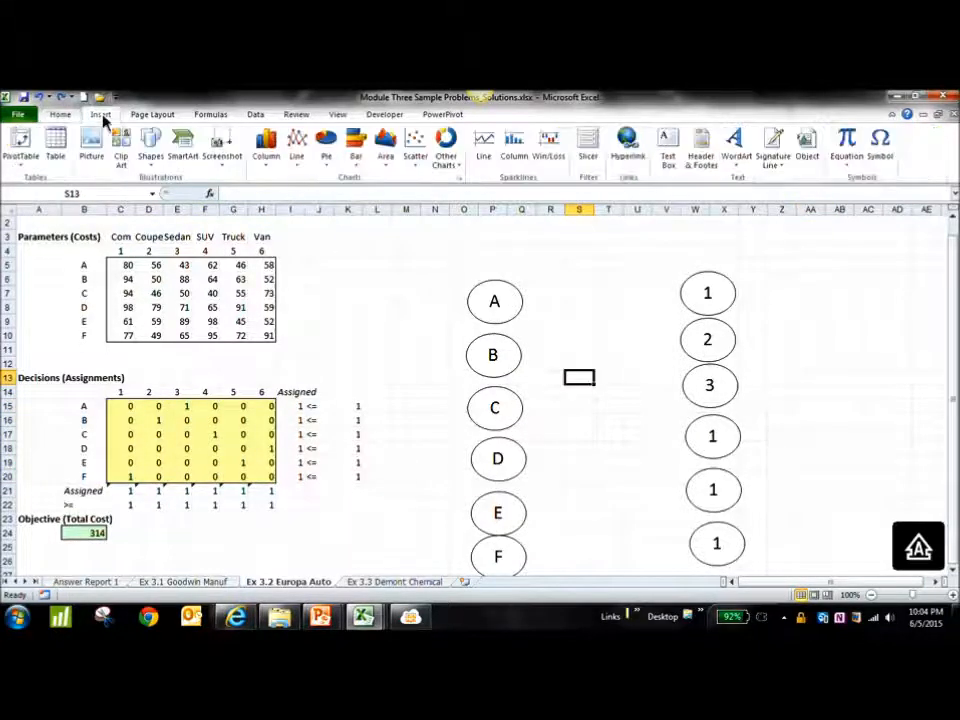
click(151, 150)
click(172, 191)
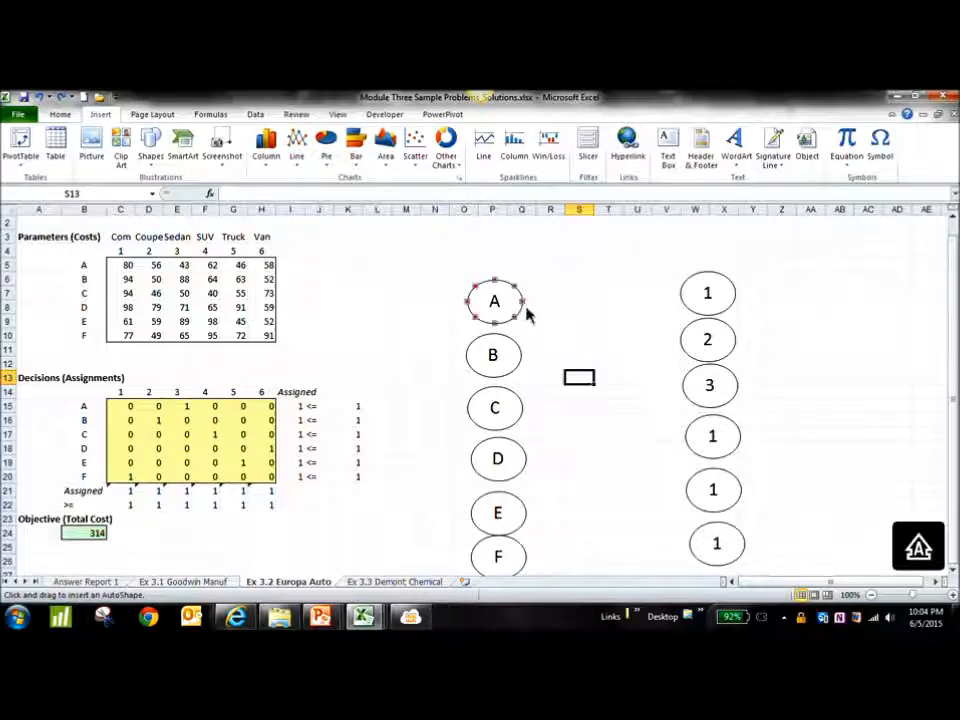
mouse_move(525, 311)
mouse_down()
mouse_move(632, 379)
mouse_move(690, 392)
mouse_move(684, 386)
mouse_up()
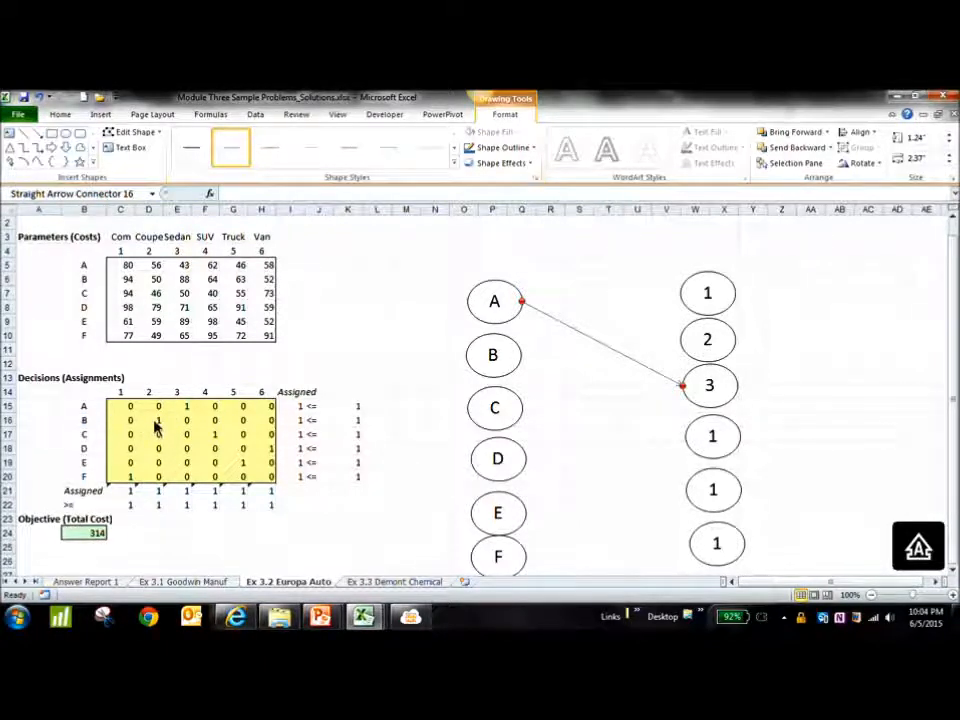
Connect circle B to circle 2 with a straight arrow.
click(37, 133)
drag(652, 319, 686, 343)
click(816, 367)
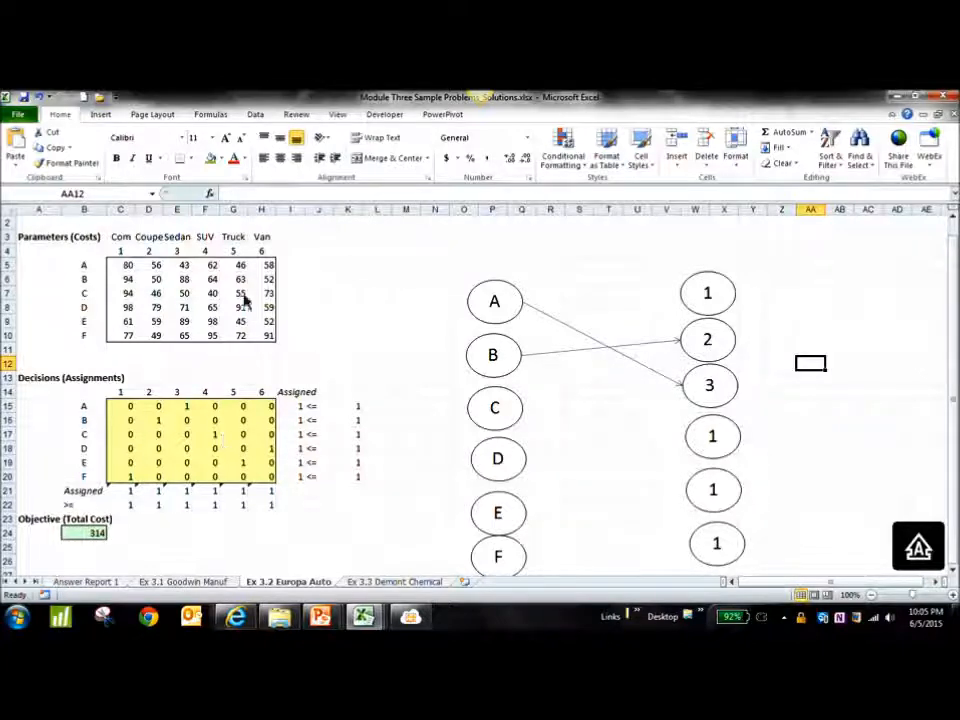
Connect circle C to the fourth circle of the numbered column with a straight arrow.
click(108, 116)
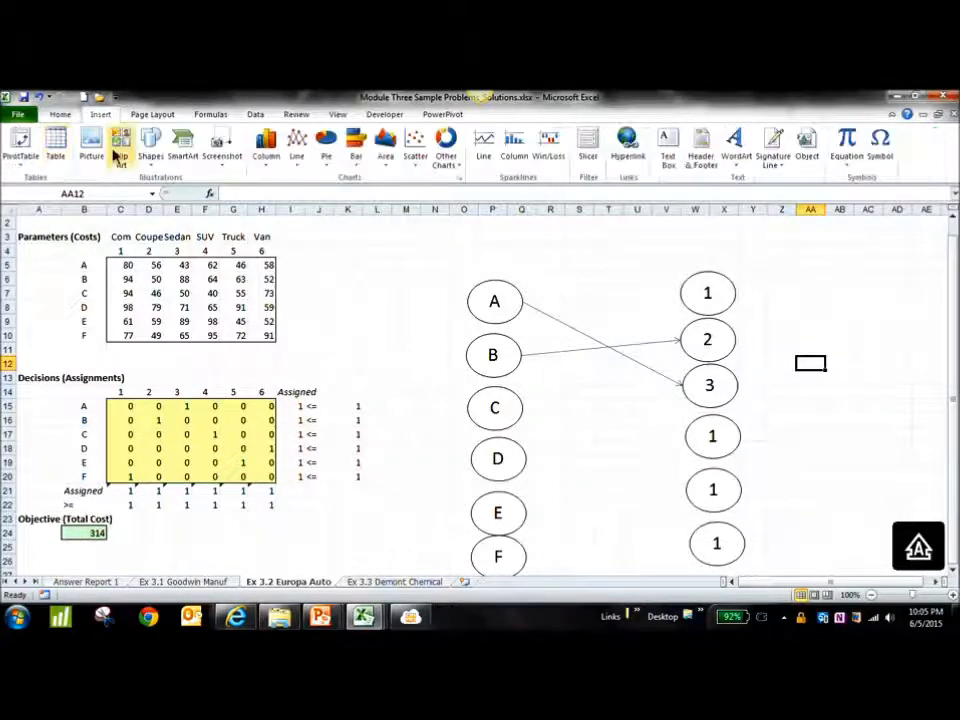
click(150, 150)
click(175, 196)
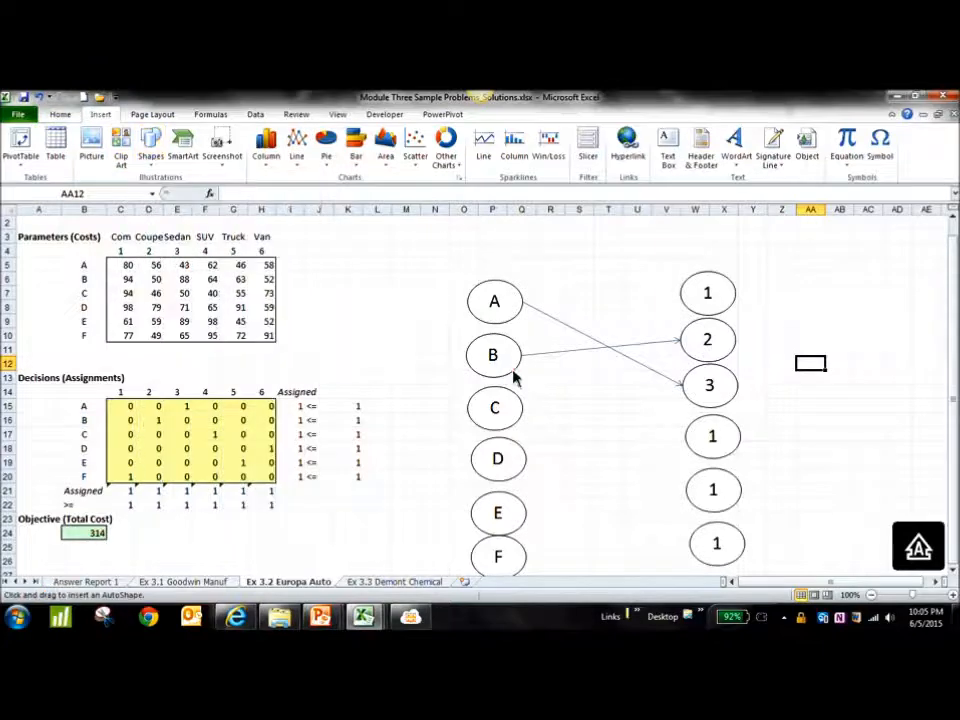
mouse_move(524, 409)
mouse_down()
mouse_move(693, 490)
mouse_move(695, 446)
mouse_up()
Relabel the last three circles of the numbered column as 4, 5 and 6.
click(720, 447)
text(4)
click(716, 489)
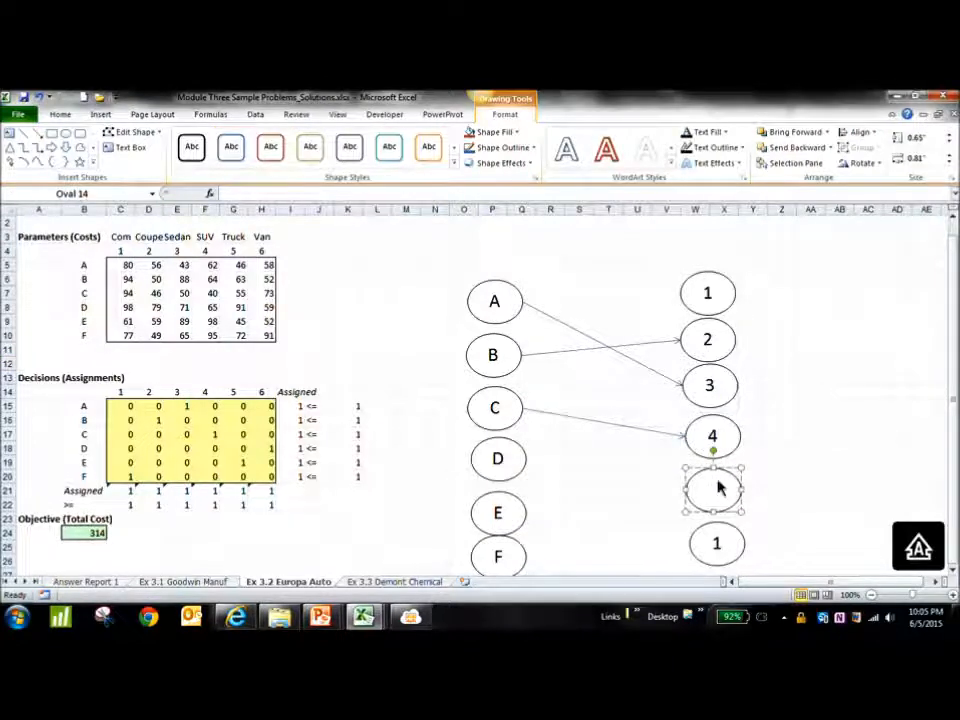
click(720, 544)
key(BackSpace)
text(6)
click(840, 478)
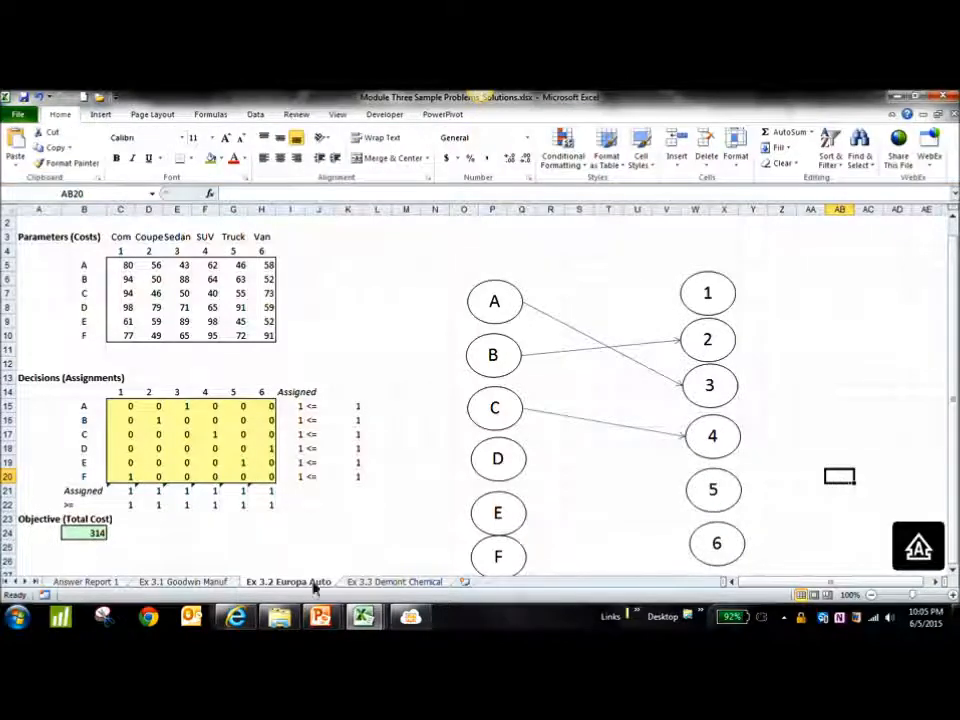
Check the MeetingBurner meeting chat in the browser and return to the Excel workbook.
click(236, 618)
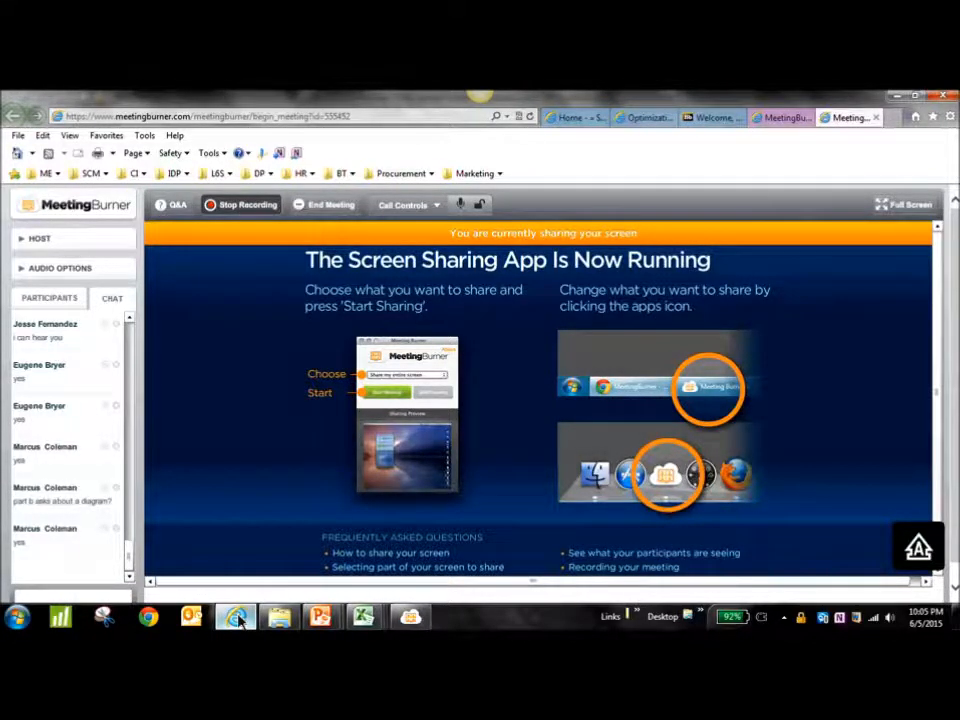
click(240, 621)
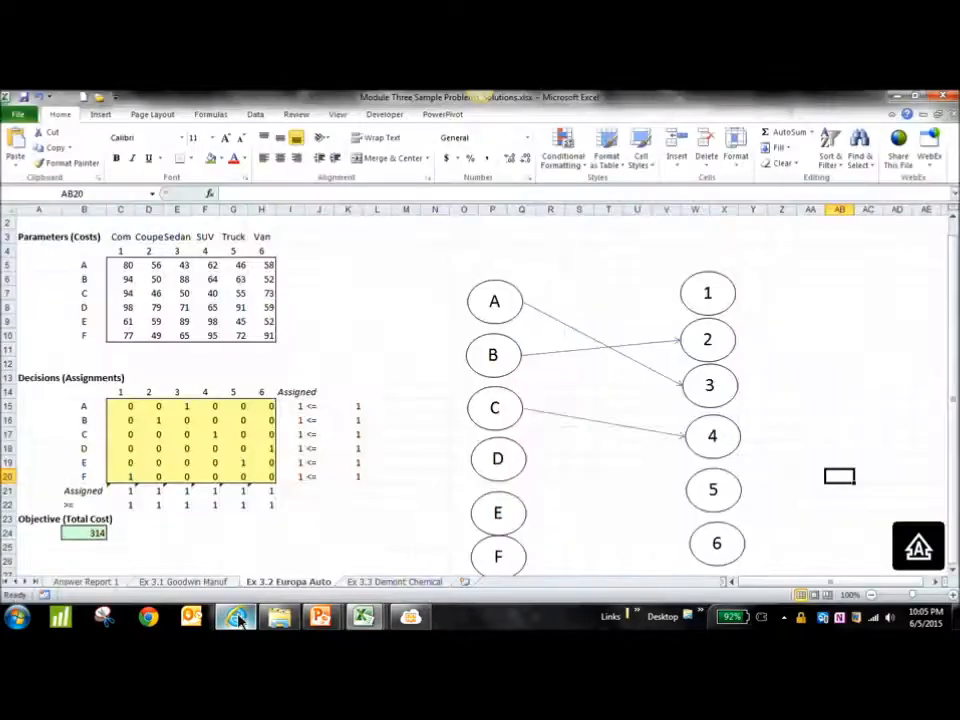
On the Ex 3.1 Goodwin Manuf sheet, draw an oval about 1.14" wide and 0.93" high beside the tables and label it Minn.
click(180, 584)
click(575, 310)
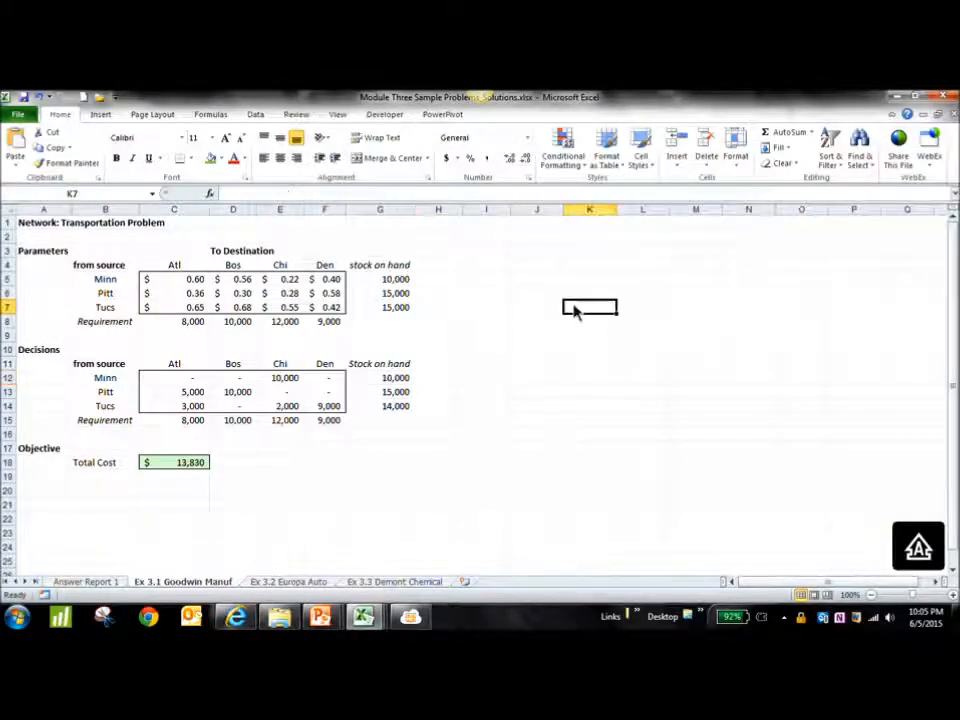
click(99, 114)
click(151, 150)
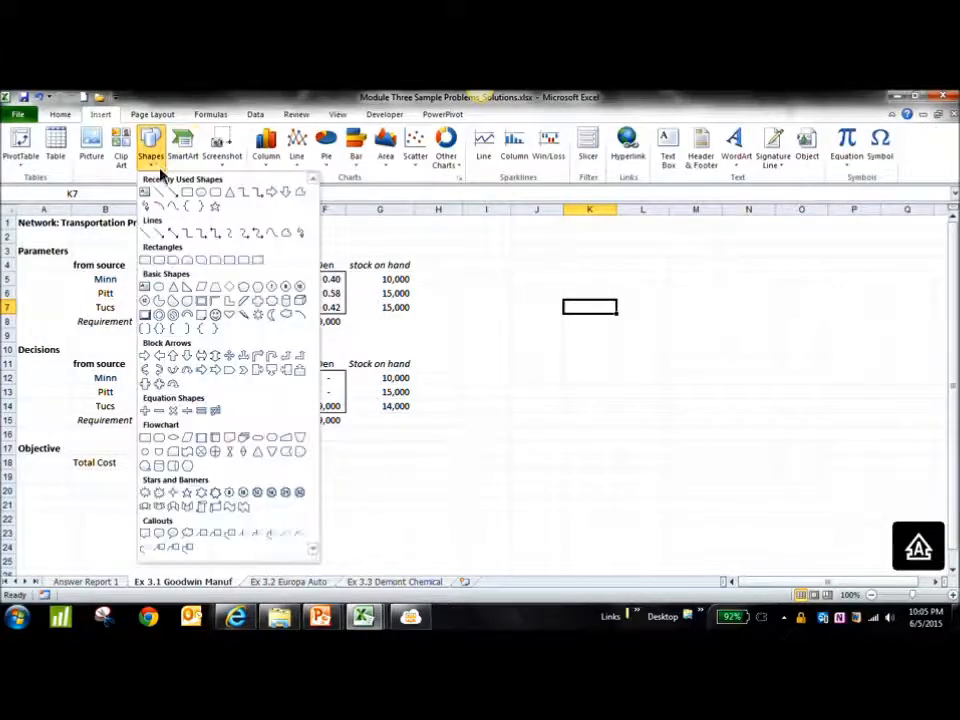
click(200, 192)
mouse_move(514, 240)
mouse_down()
mouse_move(551, 294)
mouse_move(589, 306)
mouse_up()
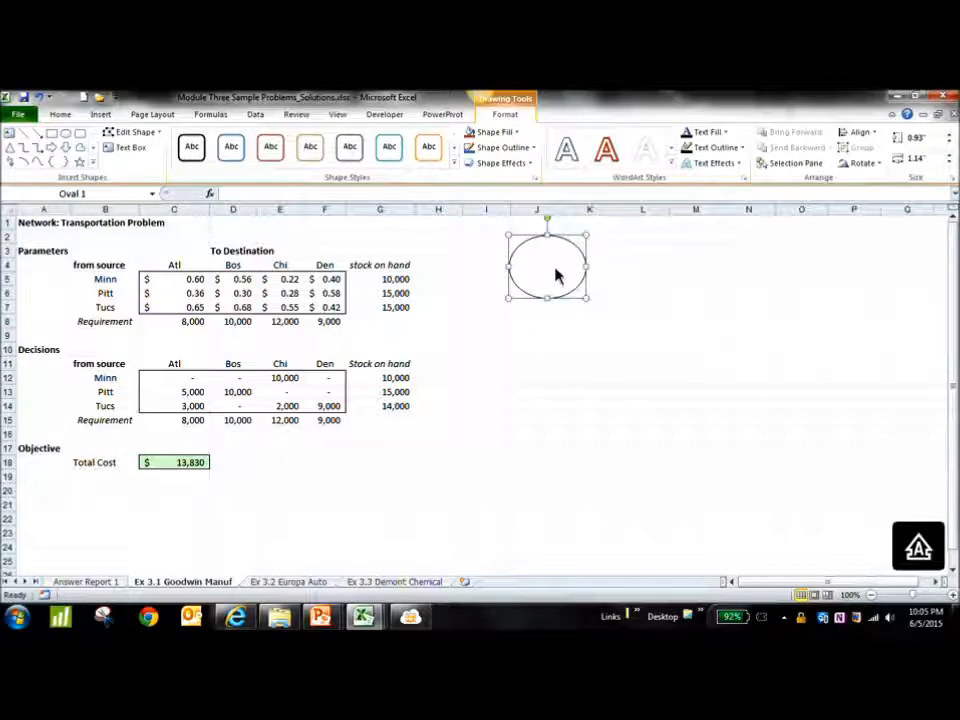
text(M)
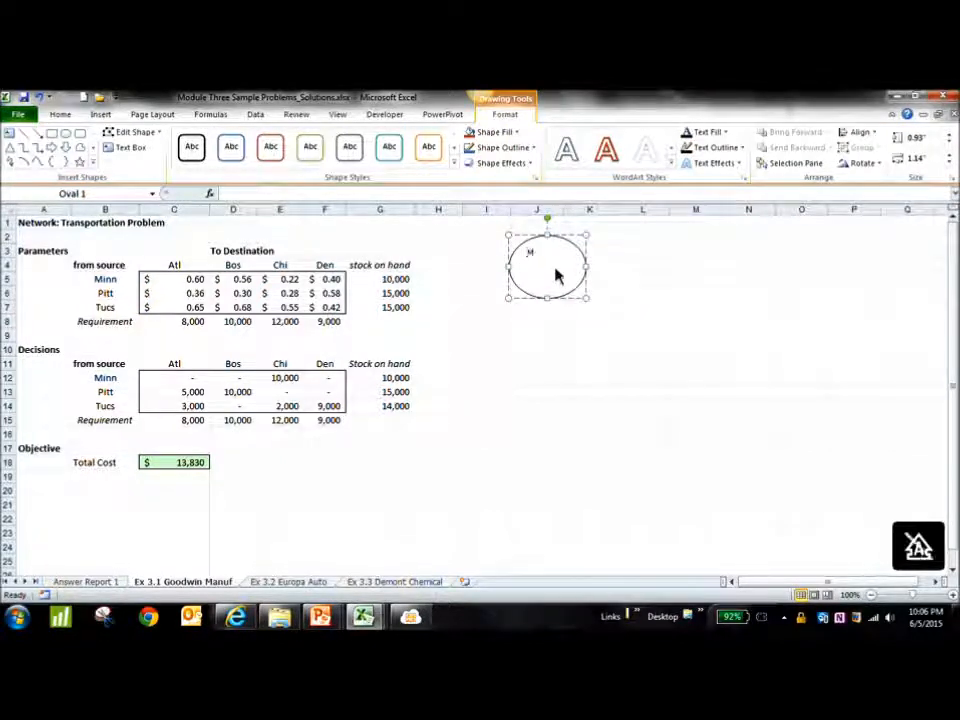
text(inn)
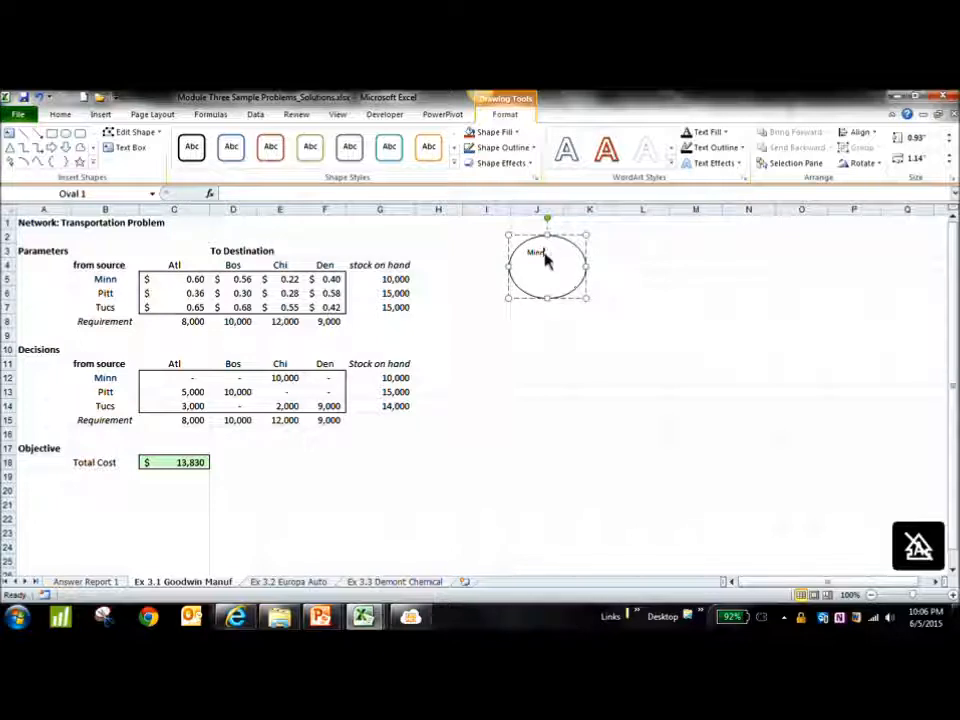
Set the Minn label's font size to 18 and reduce the oval's height slightly.
drag(544, 259, 518, 257)
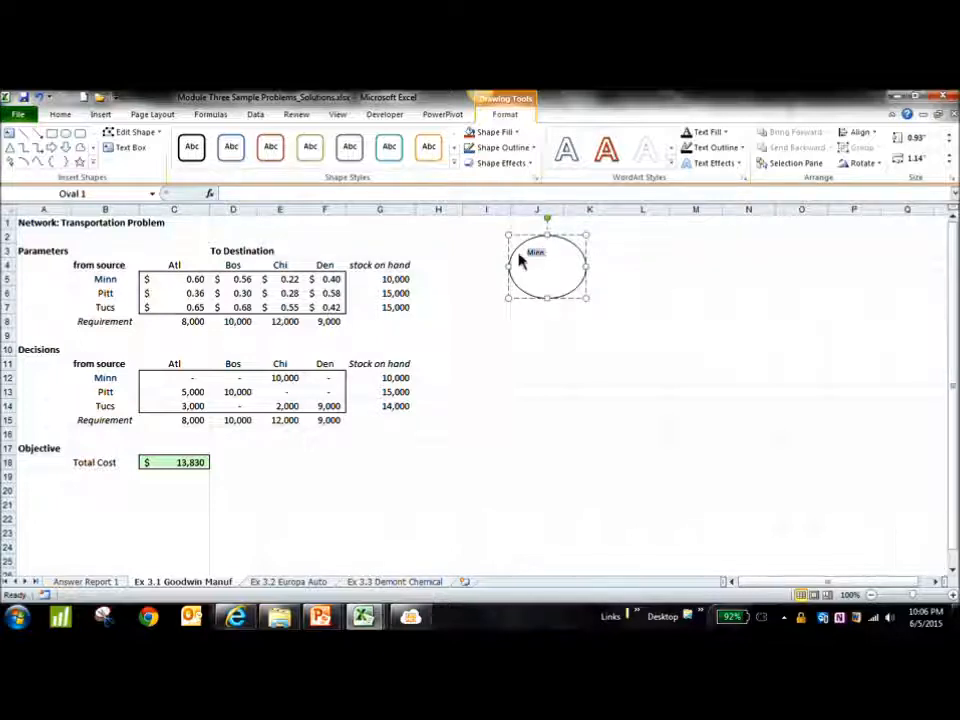
click(60, 114)
click(212, 137)
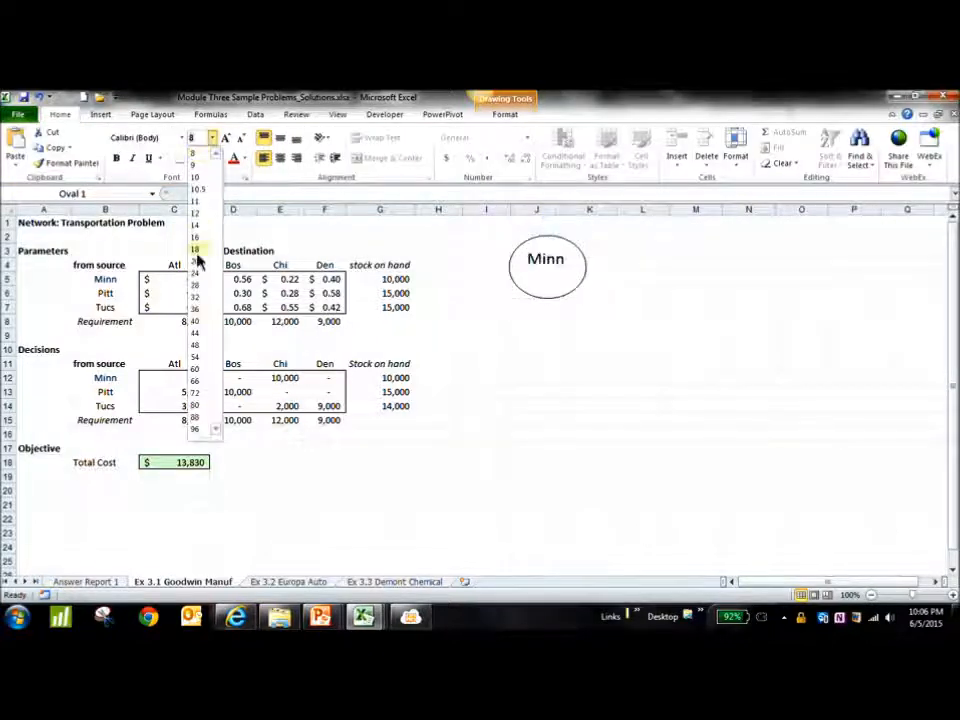
click(196, 250)
click(590, 349)
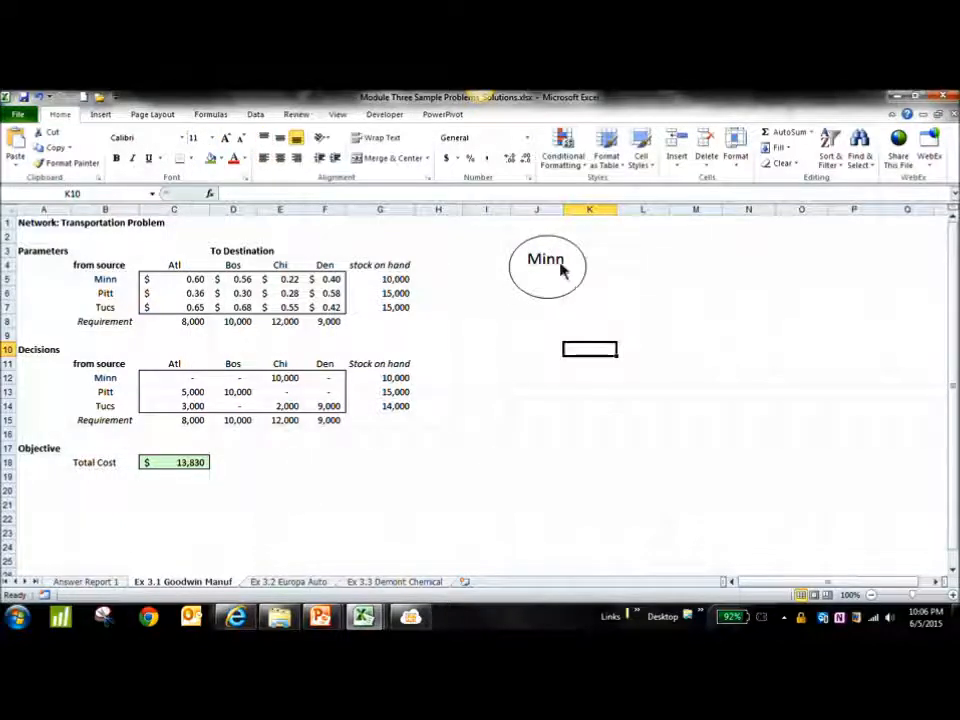
click(555, 296)
drag(548, 298, 552, 287)
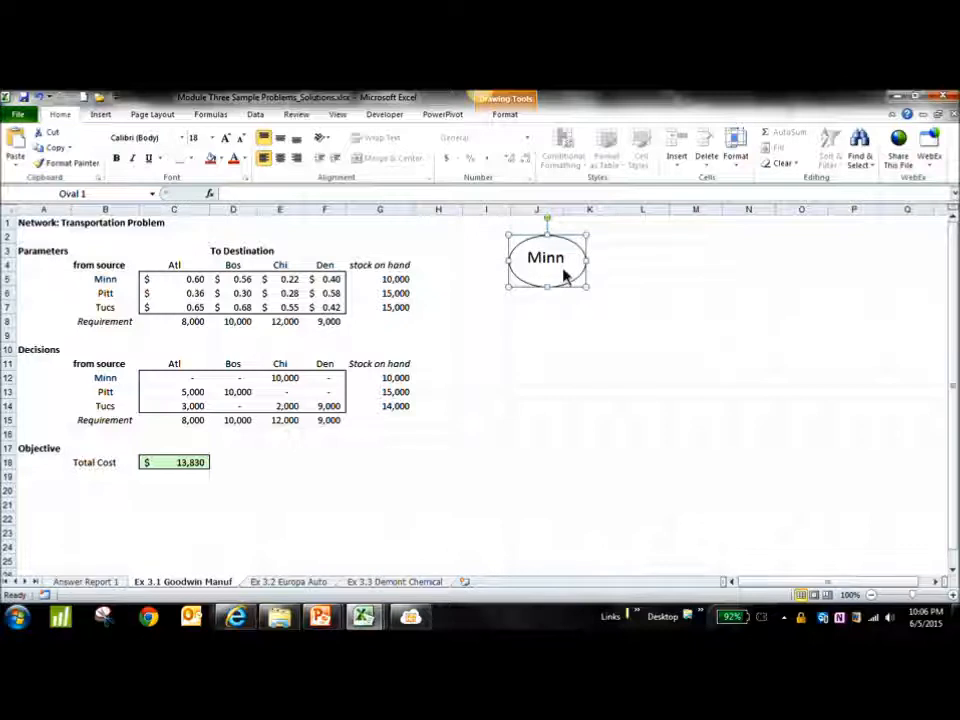
Duplicate the Minn oval three times, placing two copies beneath it and one at the head of a separate destination column around column N.
key(ctrl+d)
drag(572, 289, 562, 407)
key(ctrl+d)
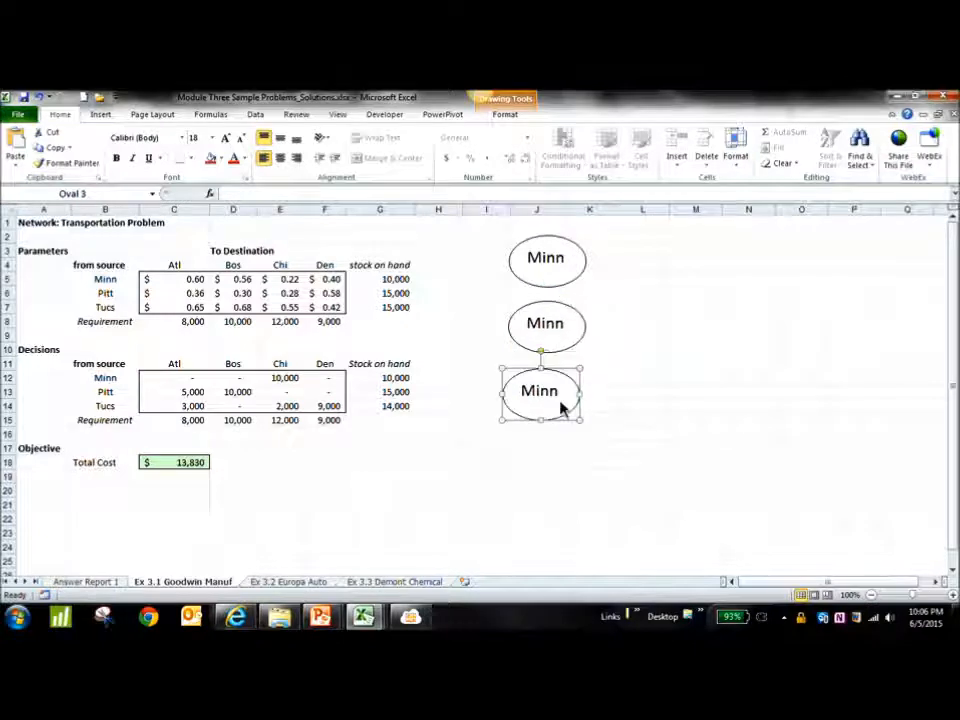
key(ctrl+d)
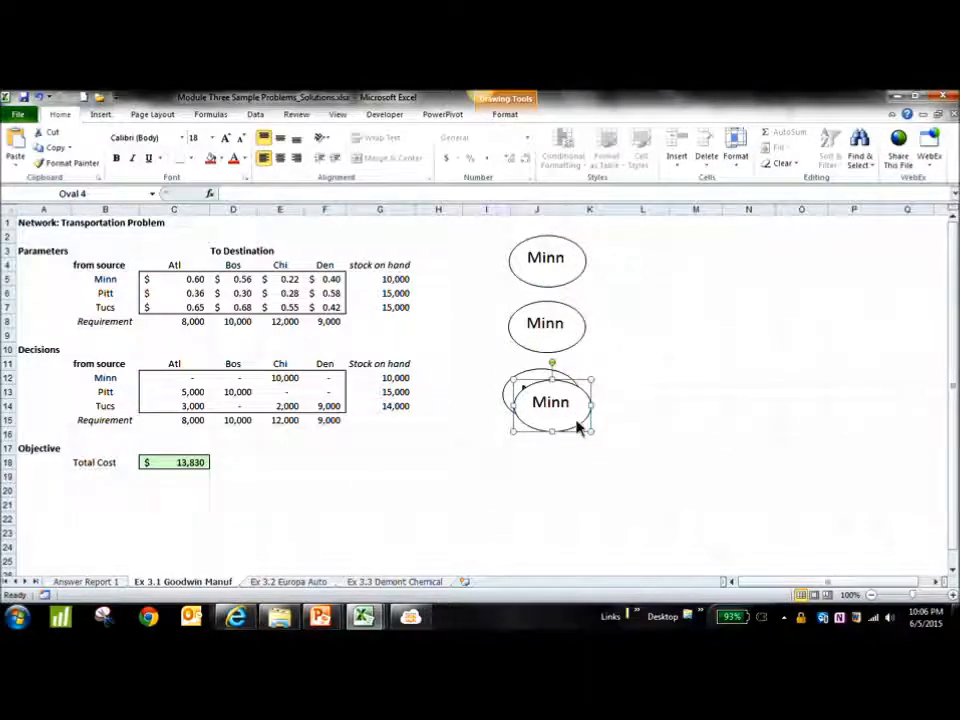
drag(577, 427, 766, 285)
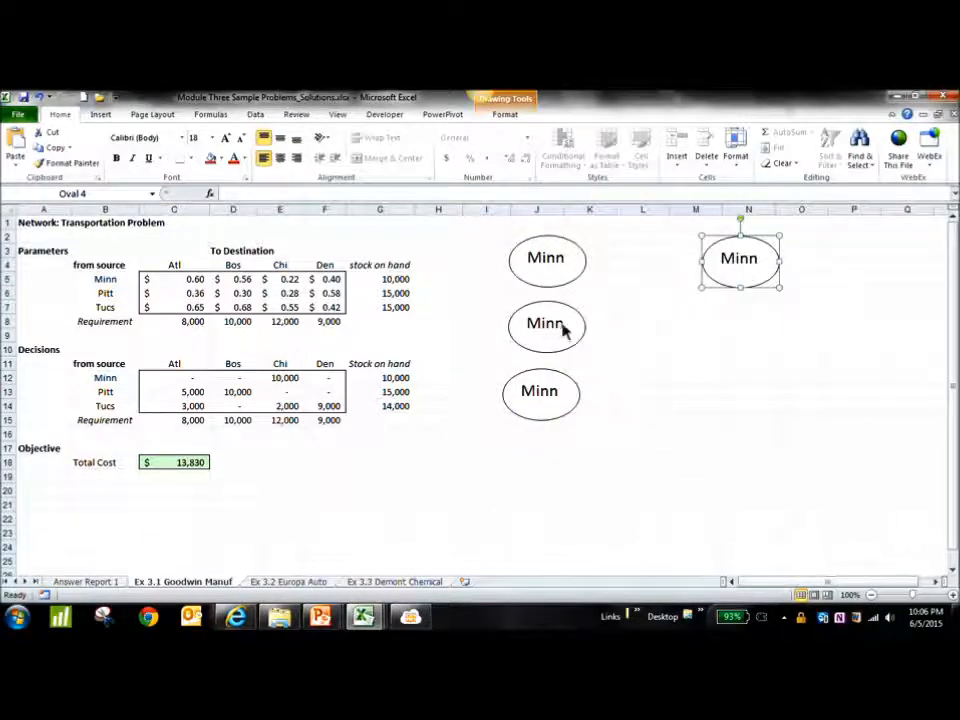
Relabel the second and third source ovals as Pitt and Tucs.
drag(563, 331, 512, 328)
text(Pitt)
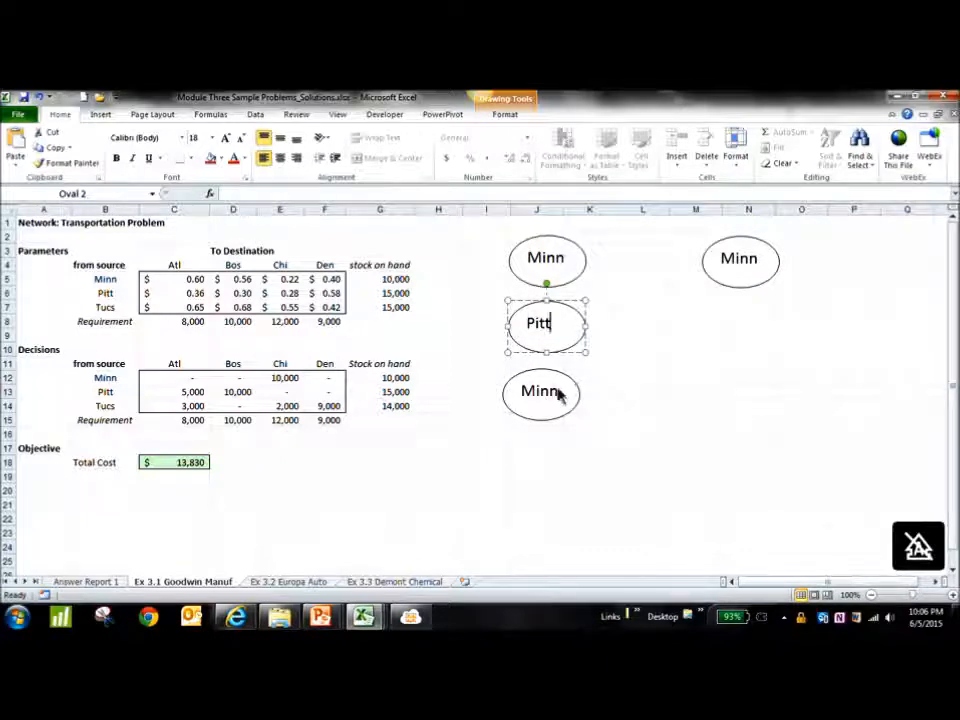
drag(560, 392, 516, 396)
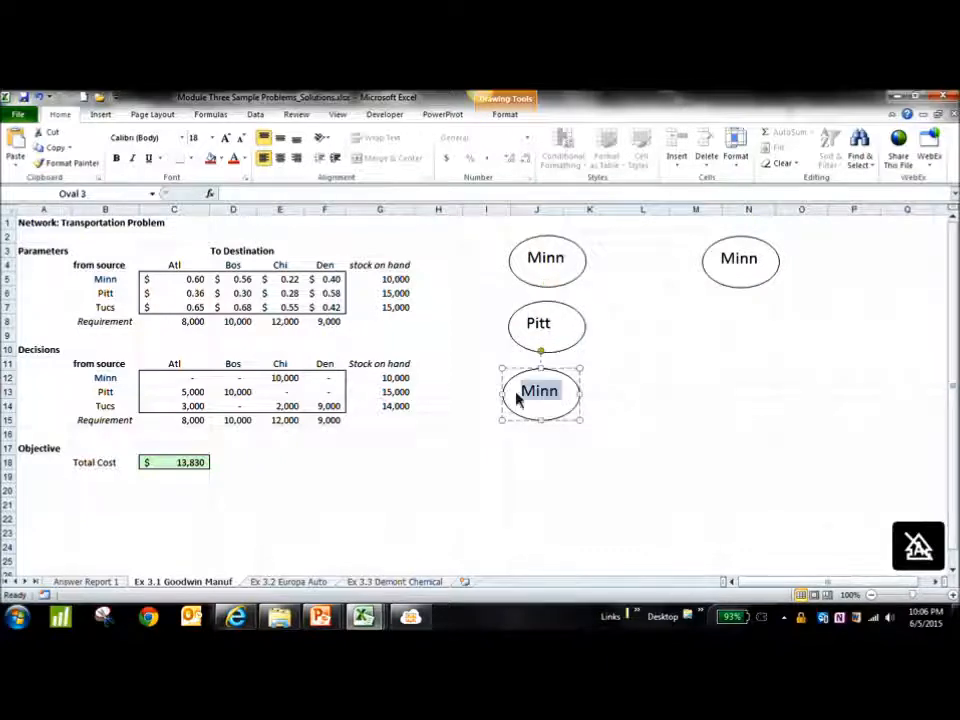
text(Tucs)
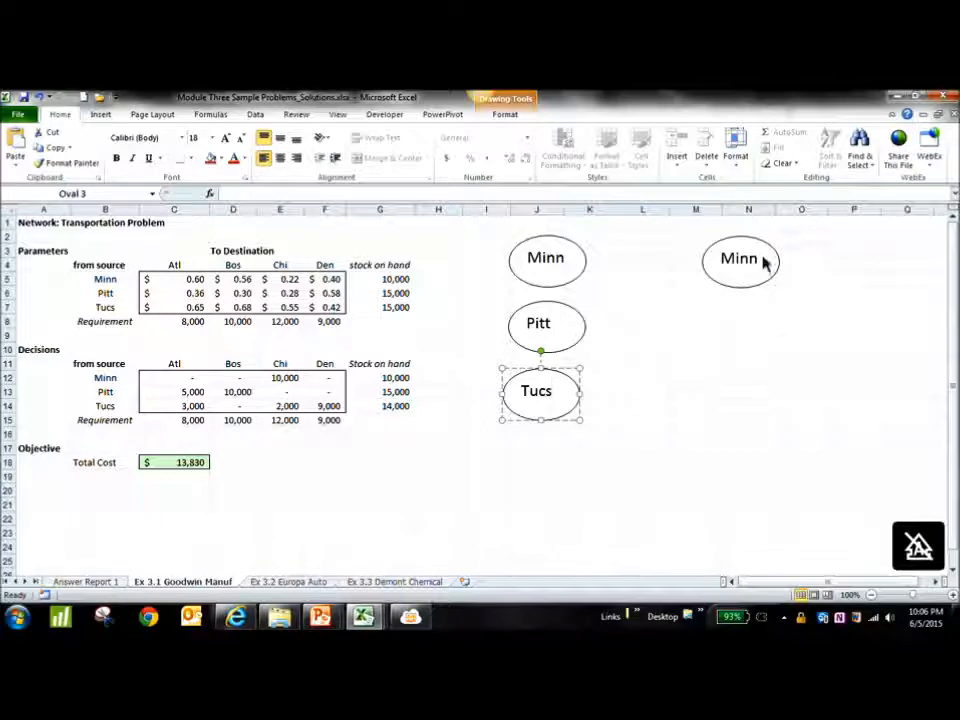
Relabel the destination oval as Atlanta and widen it to fit the name.
double_click(740, 262)
text(A)
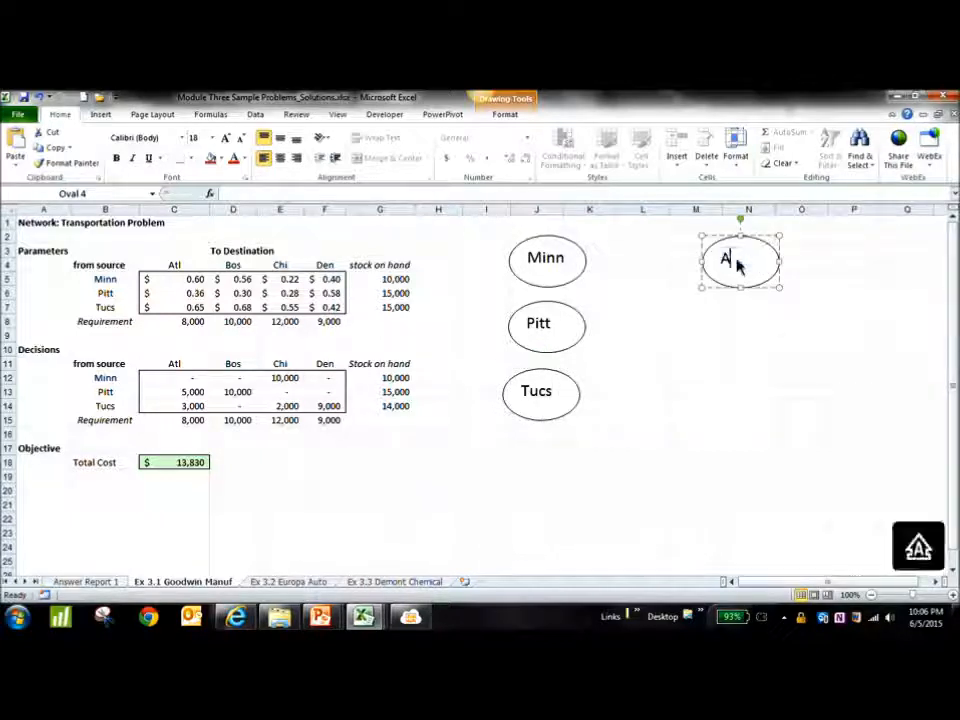
text(tlanta)
drag(781, 262, 800, 264)
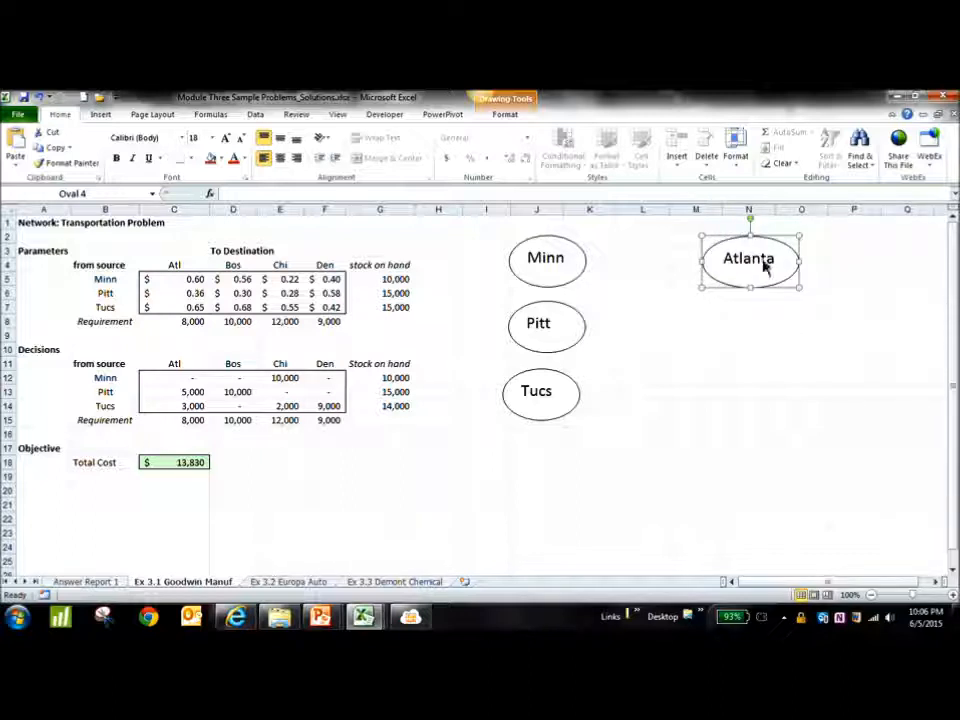
Place two copies of the Atlanta oval beneath it and label them Boston and Chicago.
drag(765, 274, 720, 321)
text(Boston)
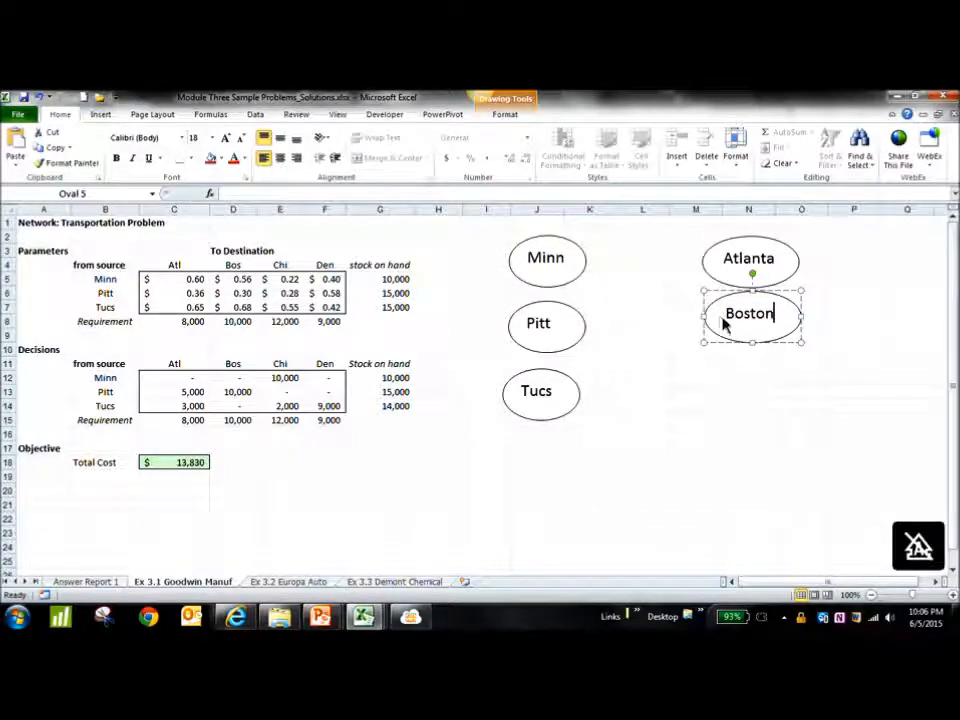
click(776, 408)
key(ctrl+v)
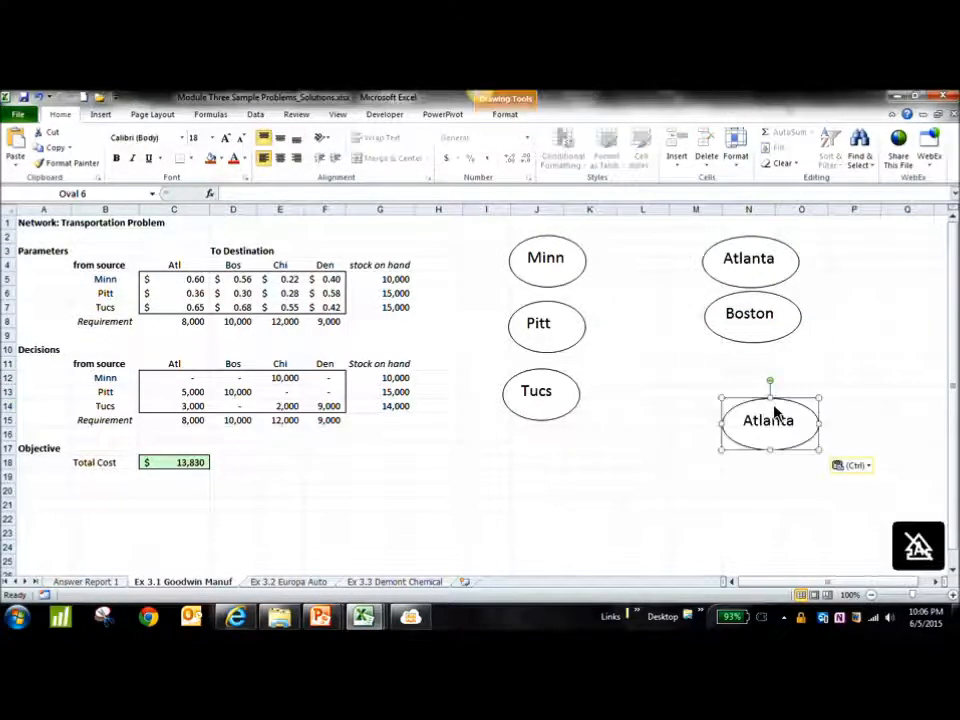
drag(797, 428, 727, 390)
text(Chica)
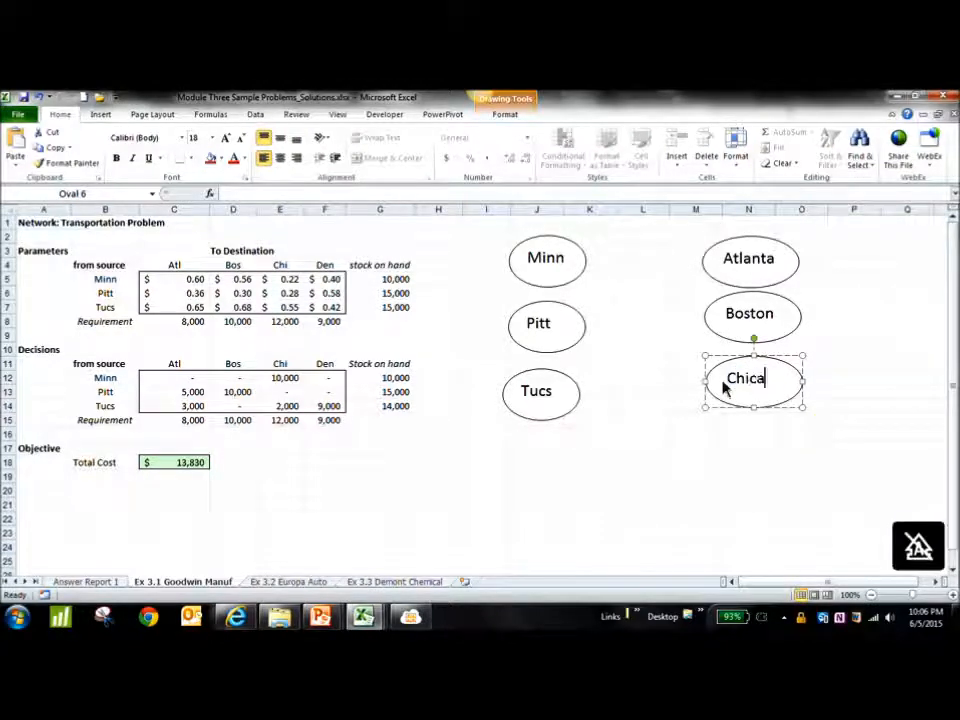
Paste another copy of the Atlanta oval beneath Chicago and label it Denver.
click(754, 445)
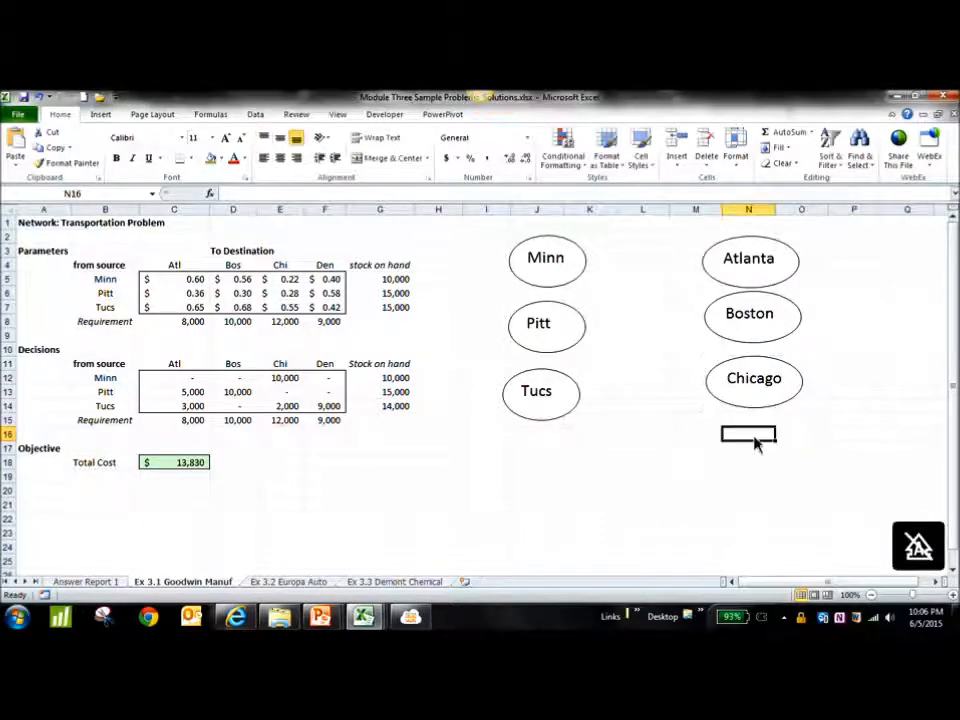
key(ctrl+v)
drag(795, 441, 703, 452)
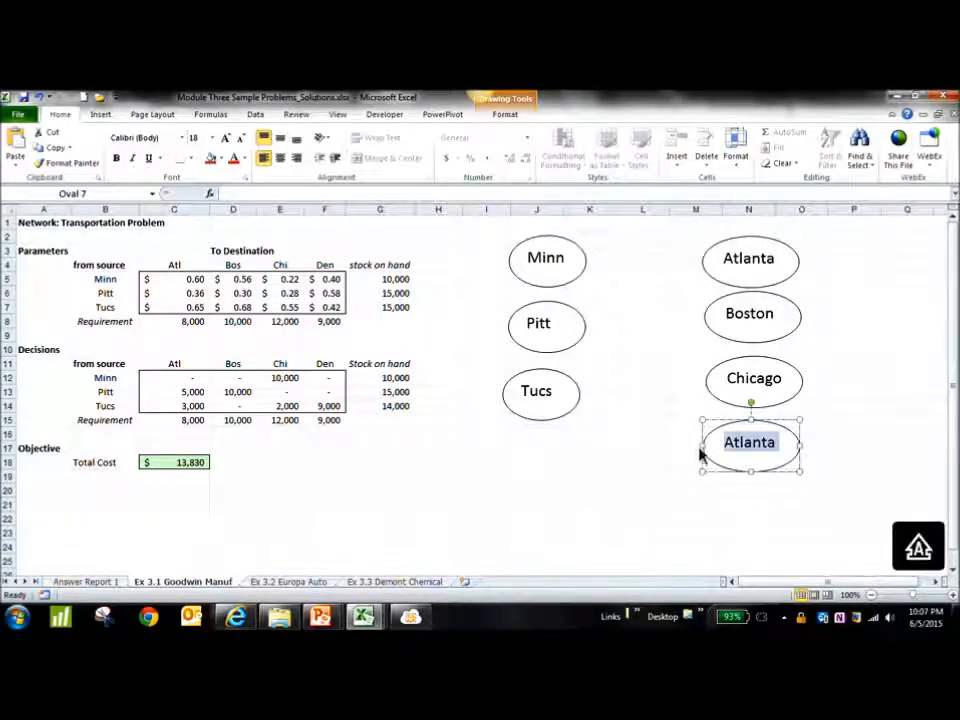
text(Denver)
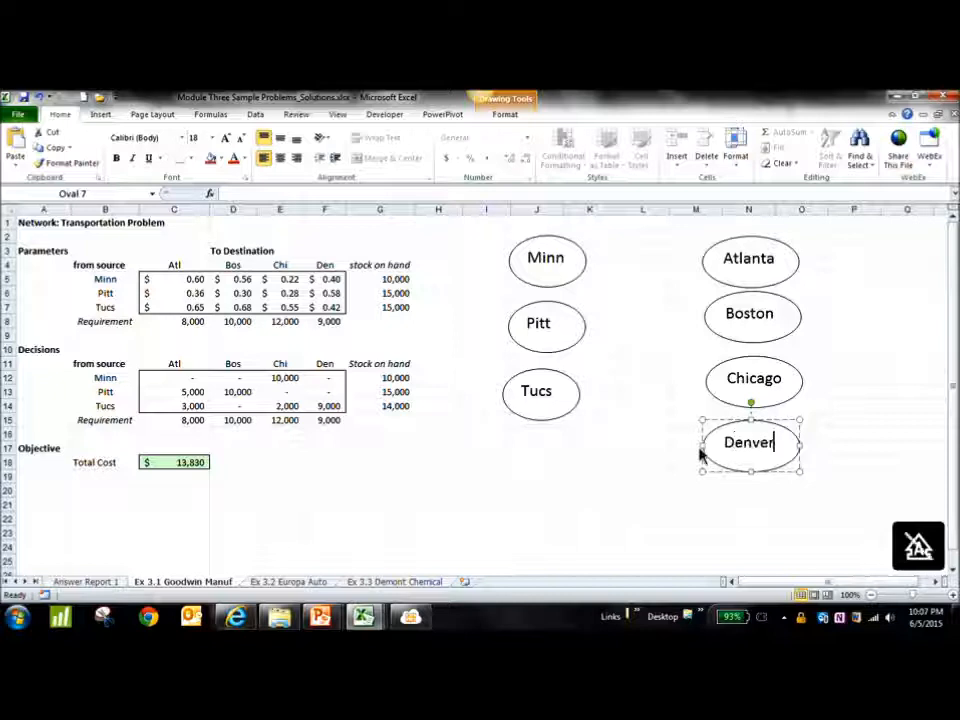
Draw a straight incoming arrow about 0.95" long that ends at the left side of the Minn oval.
click(791, 507)
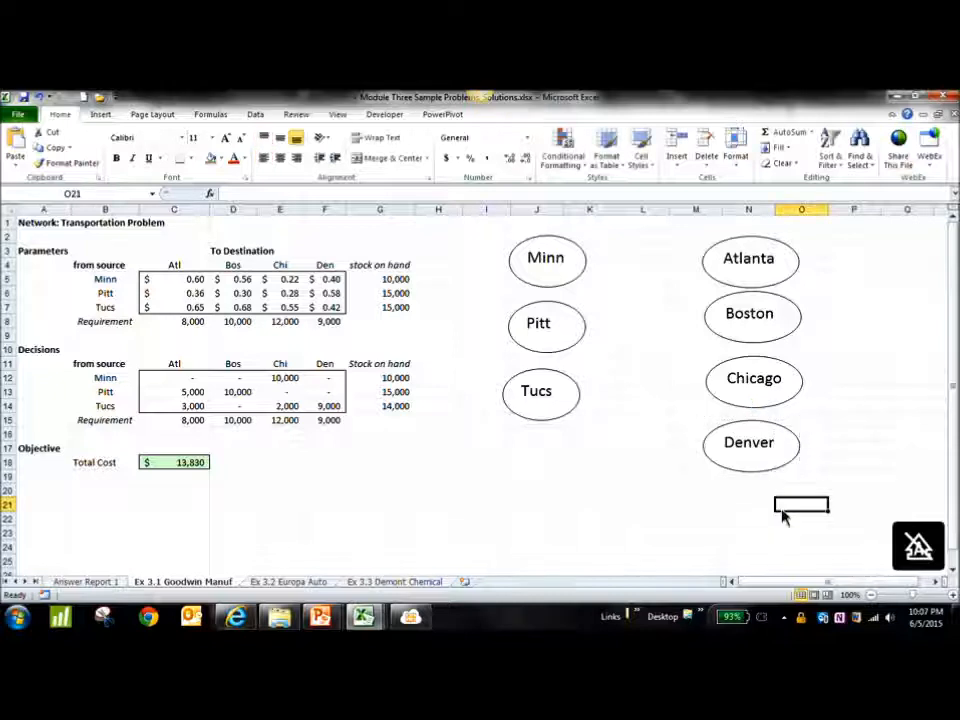
click(101, 115)
click(160, 160)
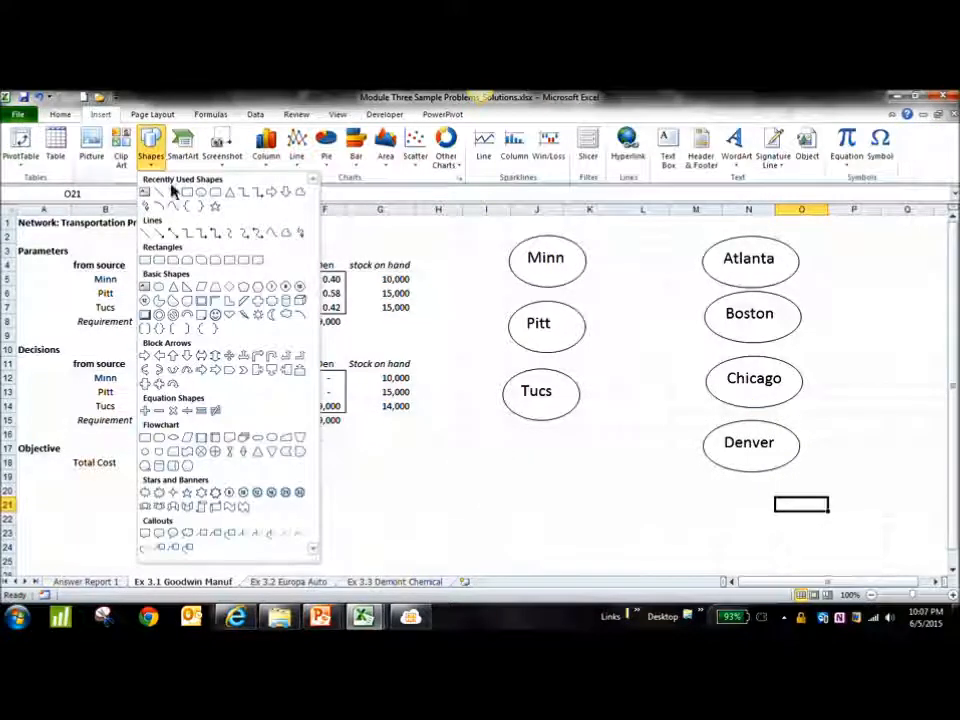
click(174, 193)
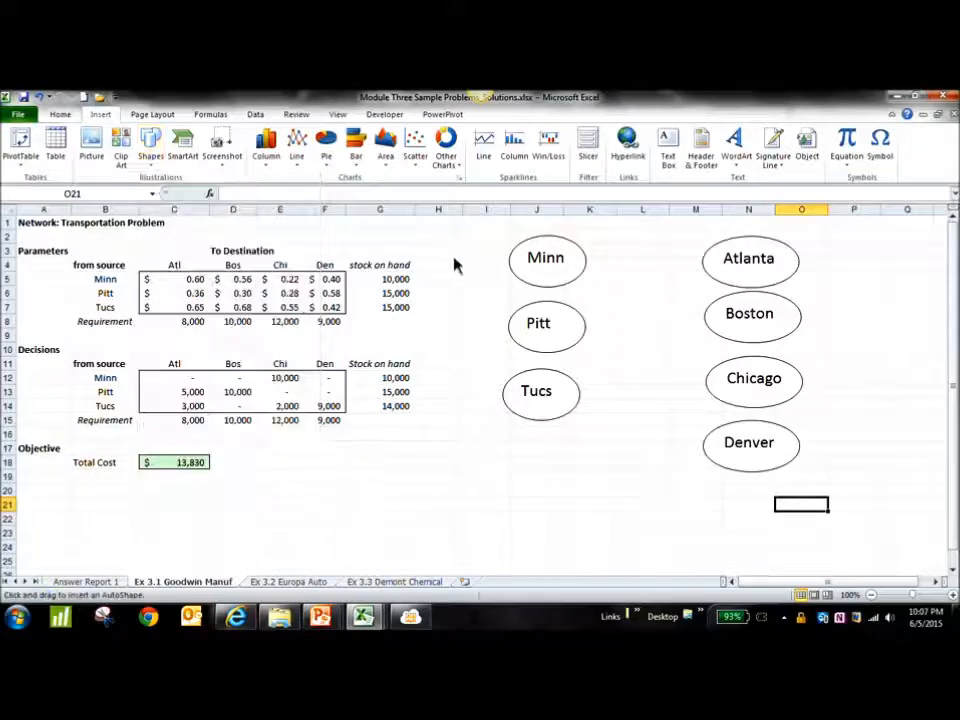
drag(511, 260, 449, 256)
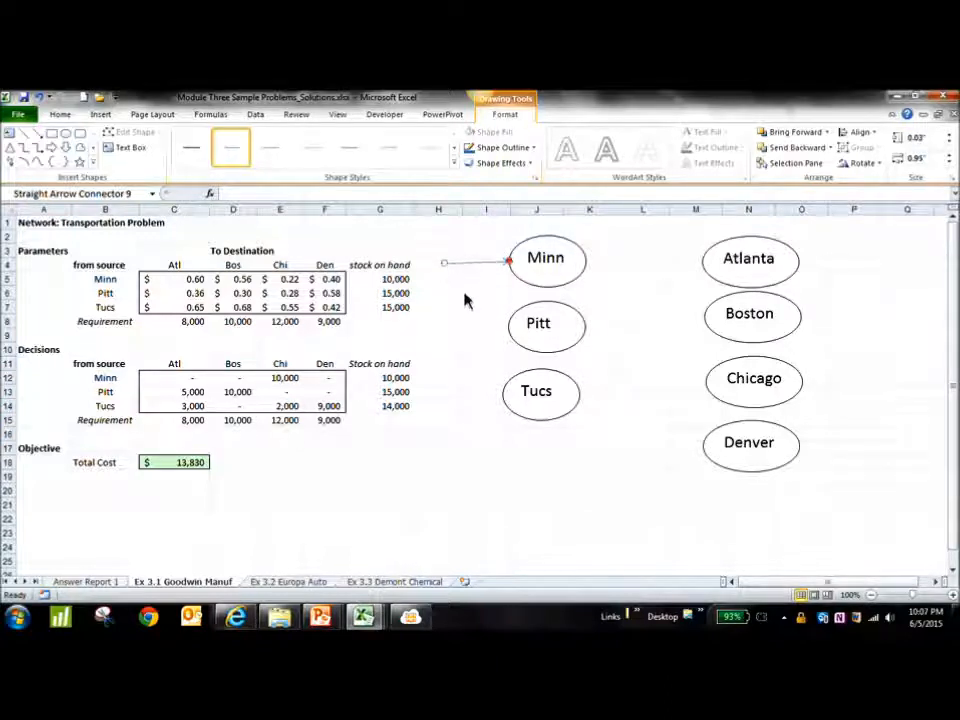
click(460, 294)
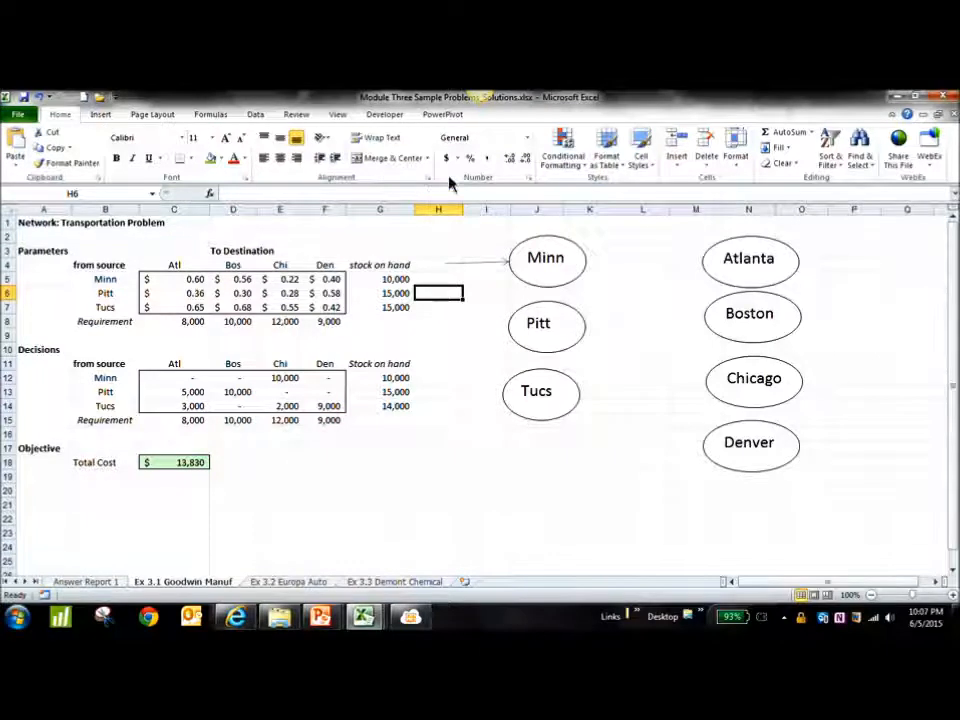
Add a text box reading 10000 just below the arrow that leads into Minn.
click(102, 115)
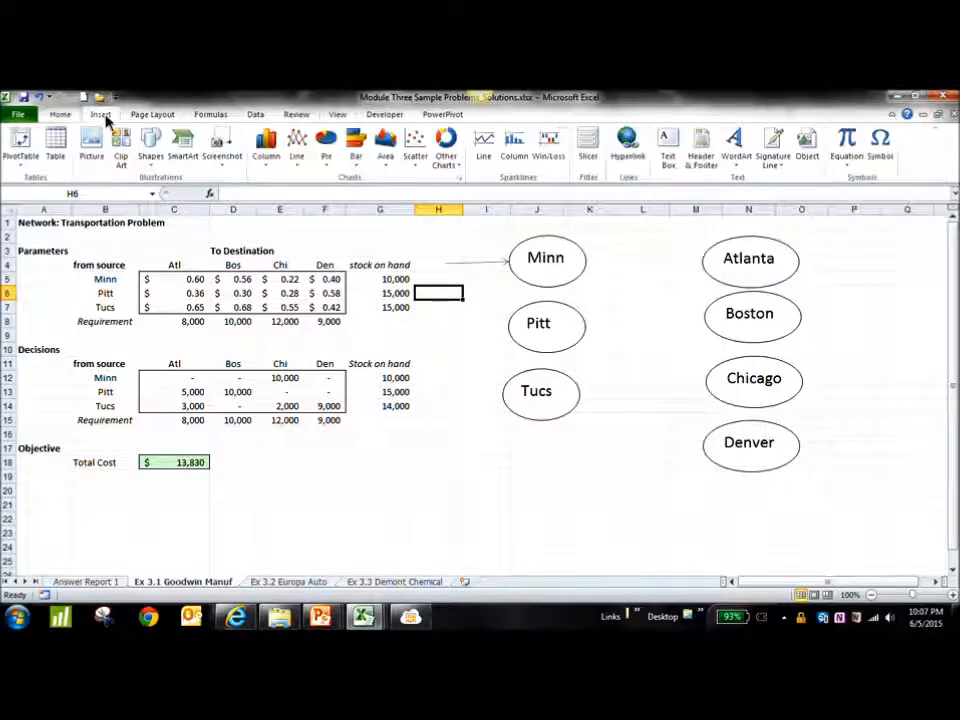
click(668, 148)
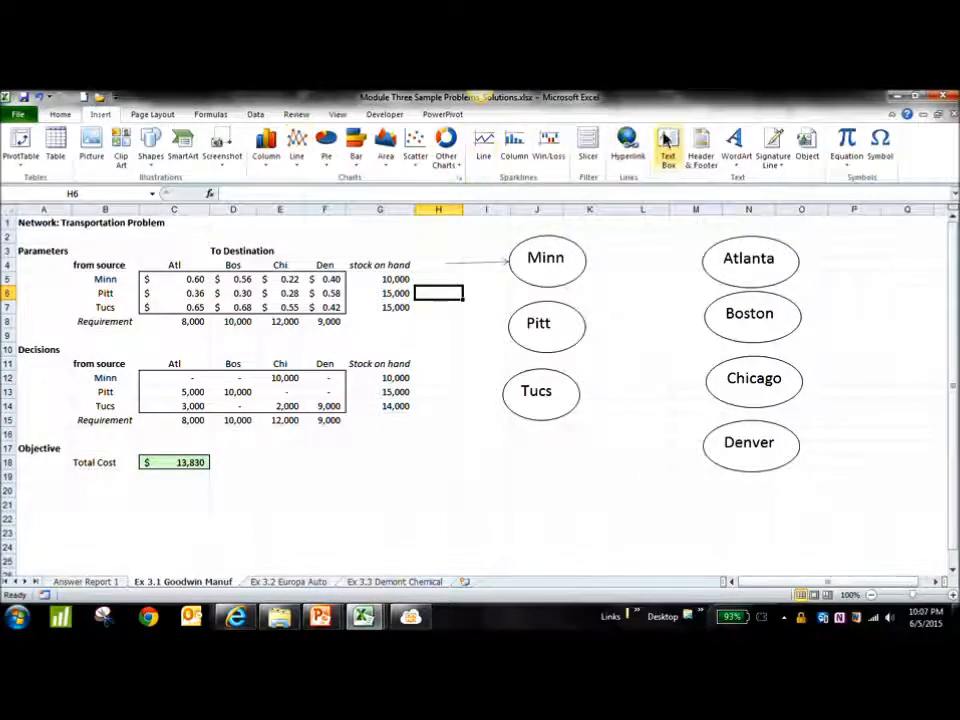
click(476, 268)
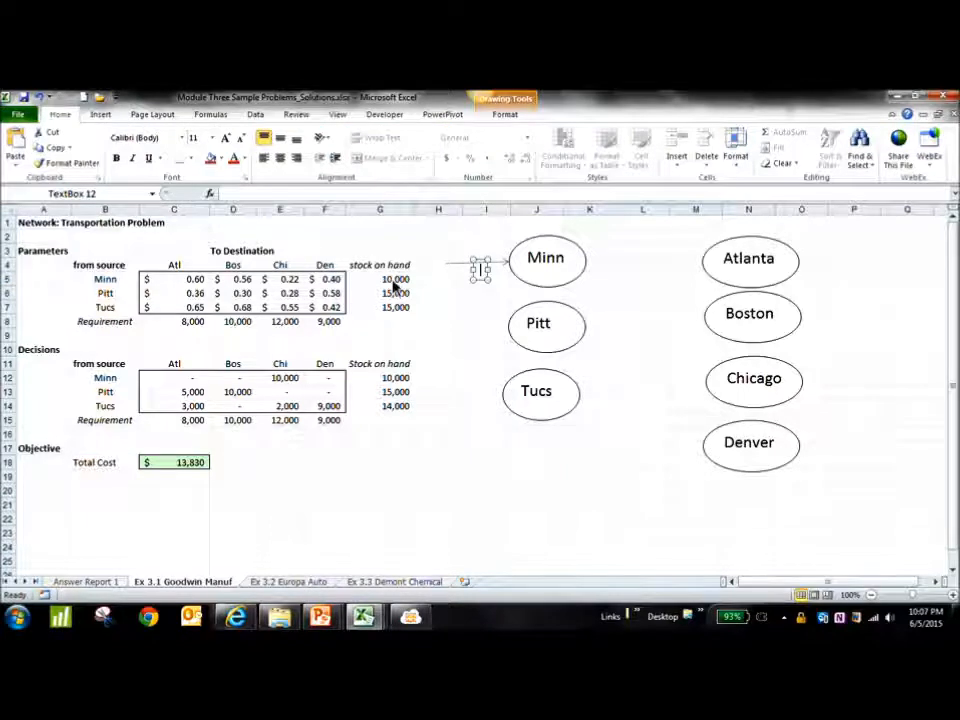
text(1000)
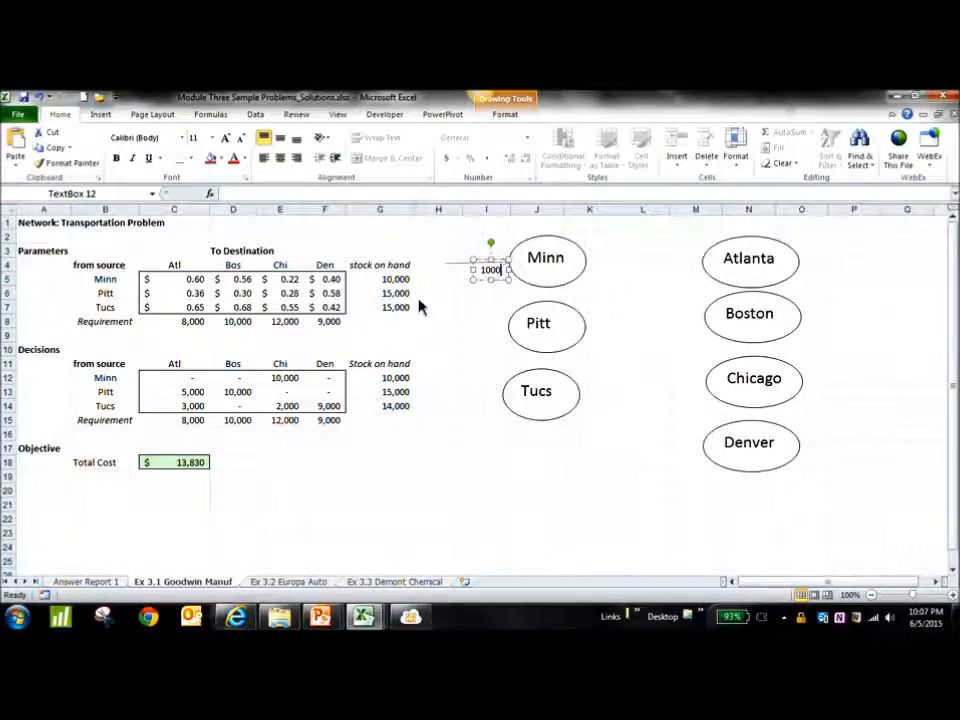
click(617, 318)
click(489, 270)
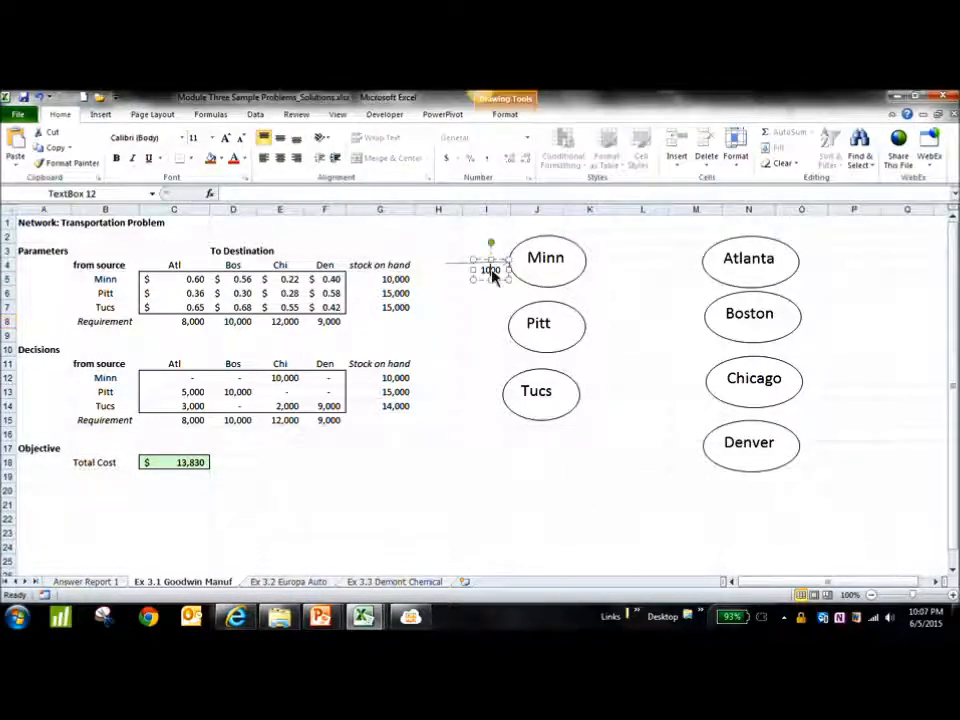
text(0)
click(626, 306)
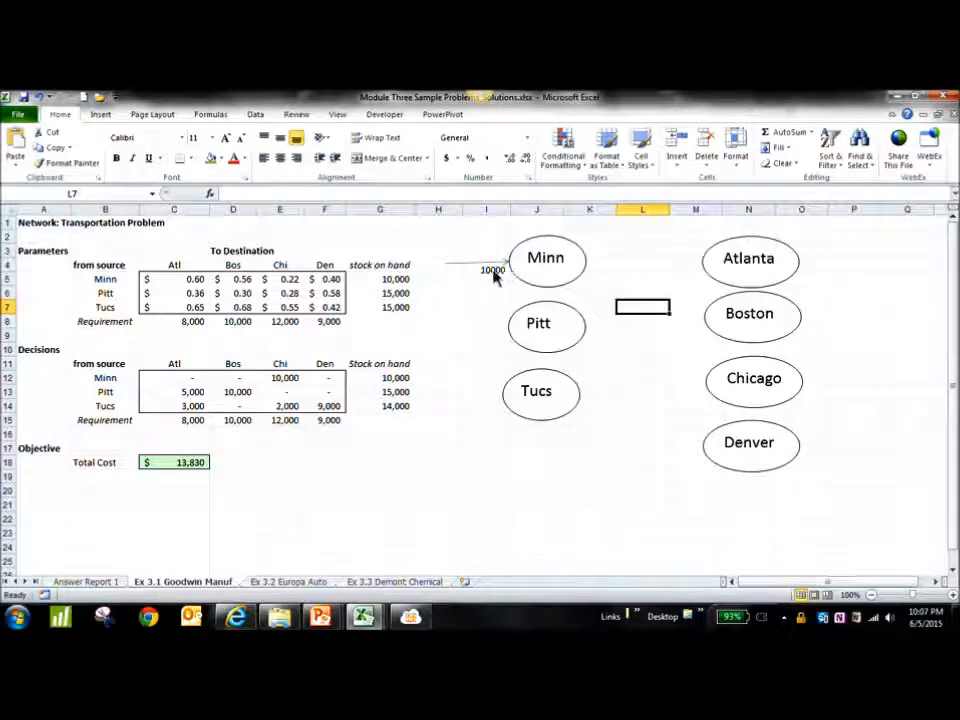
Connect Minn to Chicago with a straight arrow and draw an outgoing arrow about 1" long from Chicago's right side.
click(393, 282)
click(117, 285)
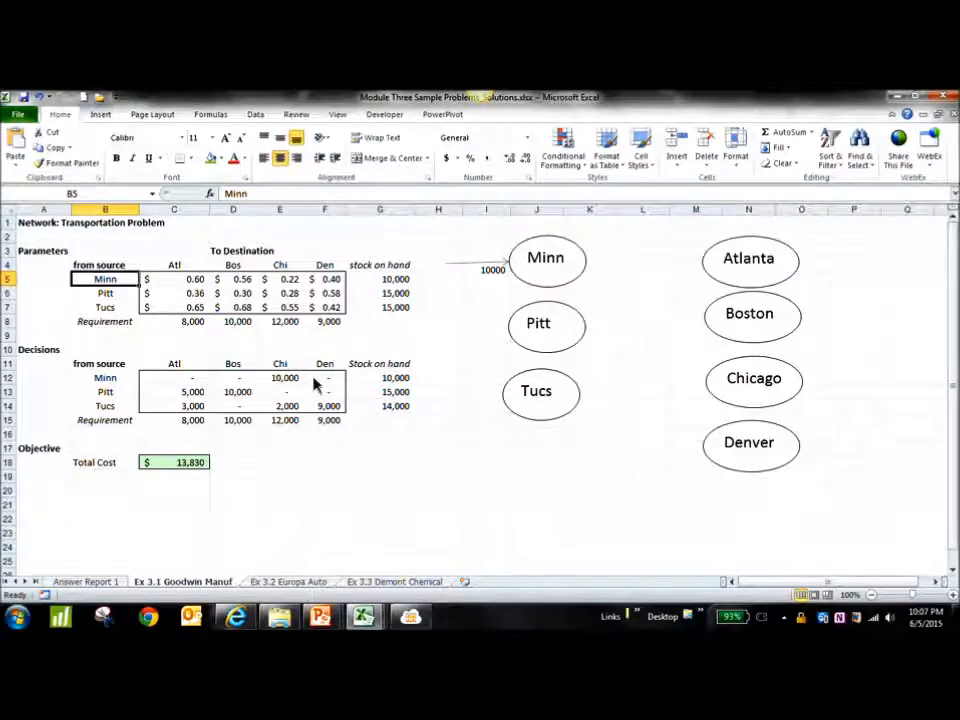
click(101, 115)
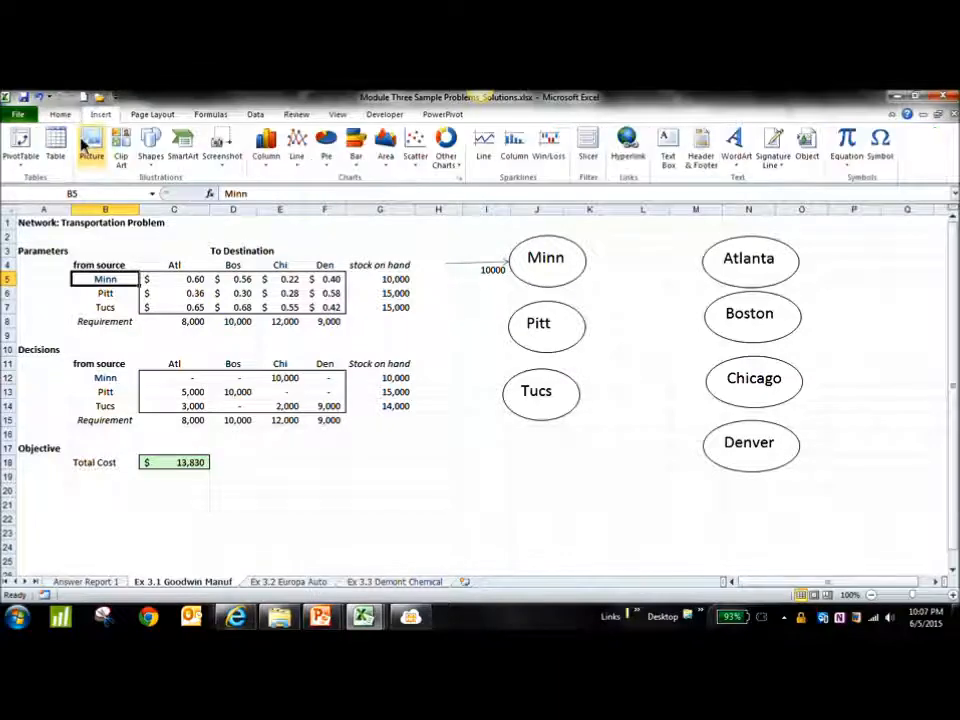
click(151, 148)
click(181, 201)
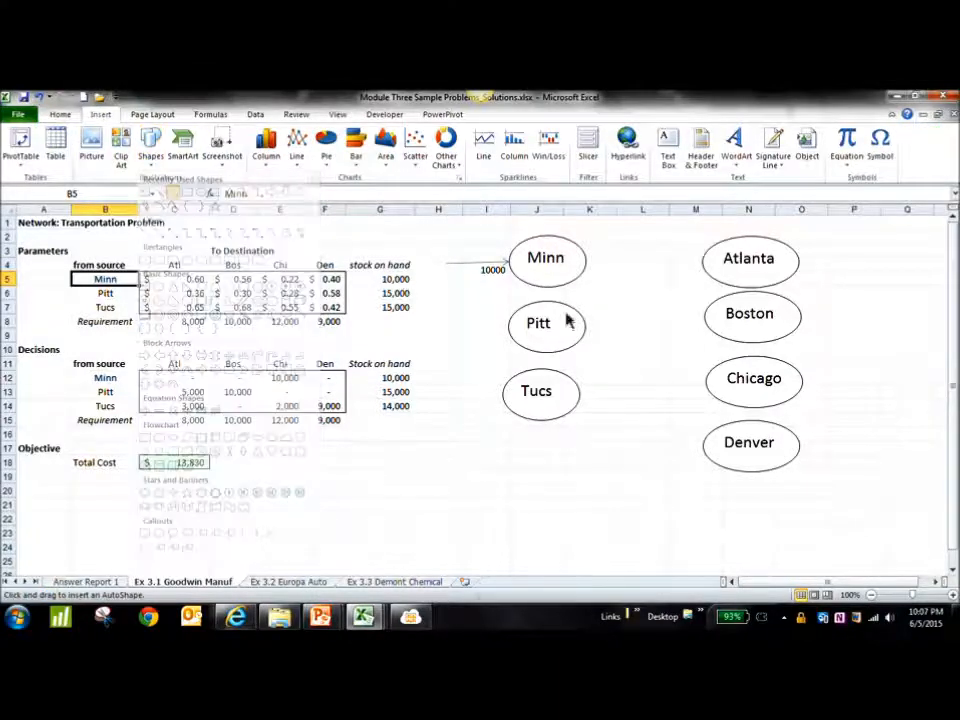
mouse_move(587, 264)
mouse_down()
mouse_move(675, 336)
mouse_move(706, 381)
mouse_up()
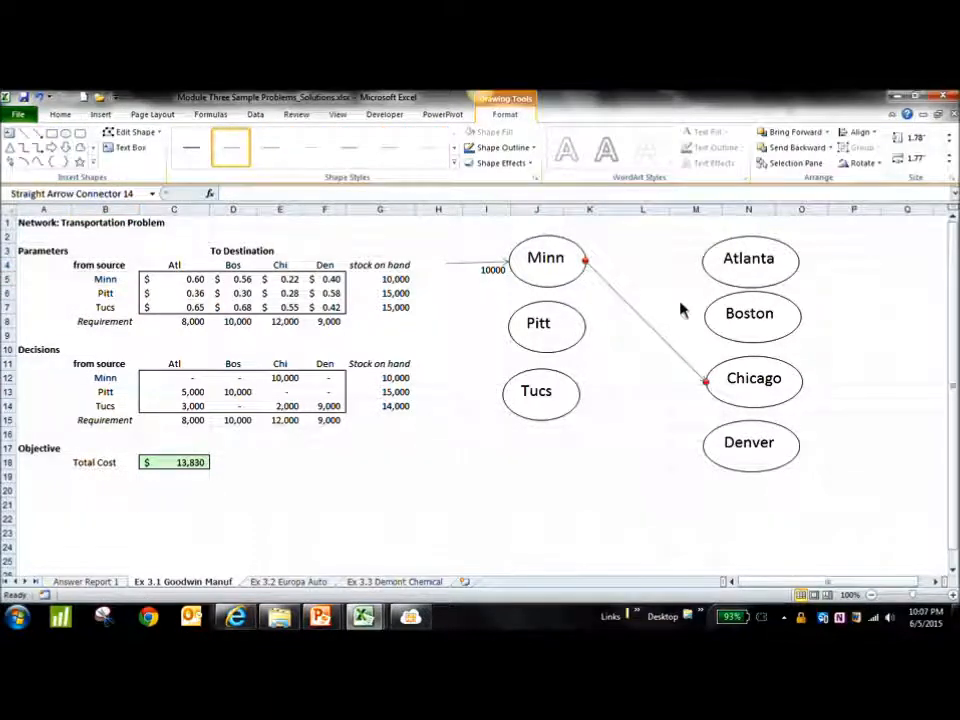
click(38, 133)
mouse_move(802, 381)
mouse_down()
mouse_move(870, 392)
mouse_move(870, 383)
mouse_up()
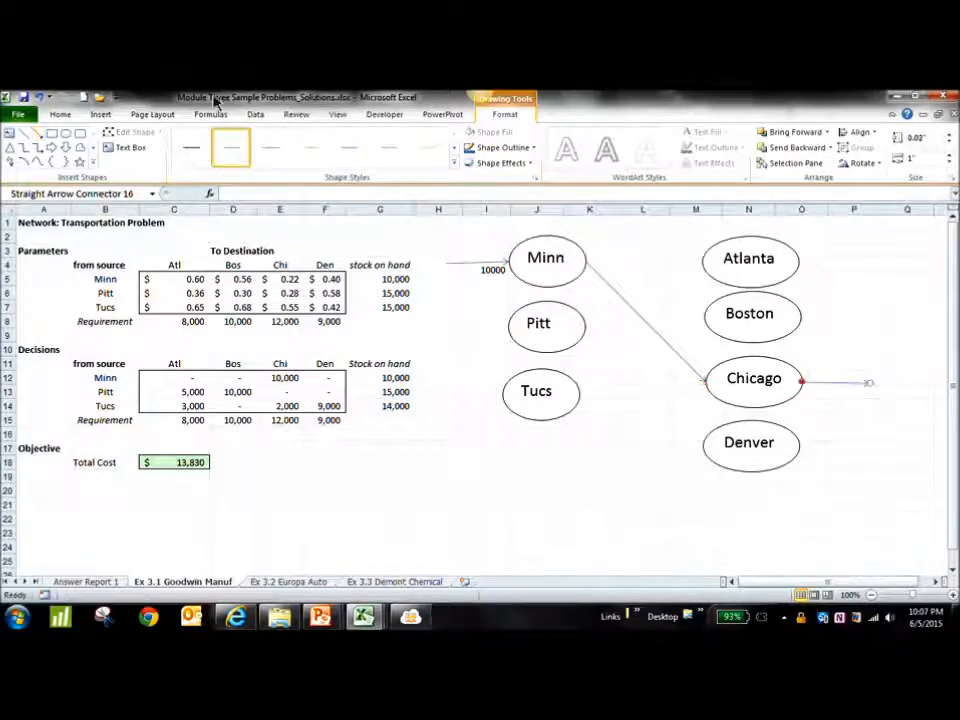
Label the Minn-to-Chicago arrow with a text box reading 10000 near its Chicago end.
click(100, 114)
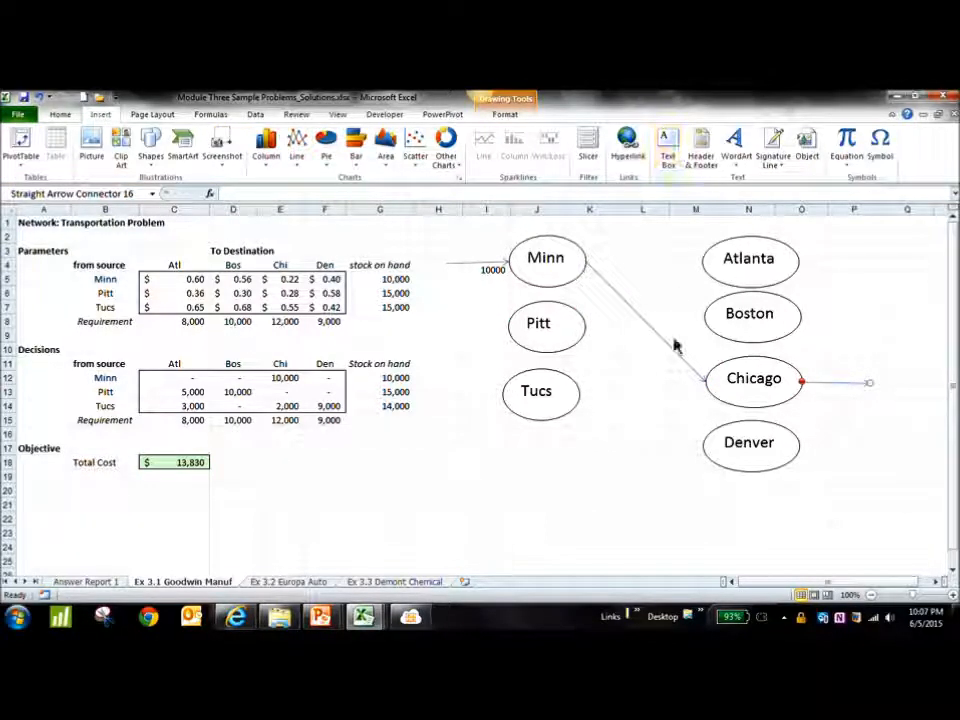
click(668, 150)
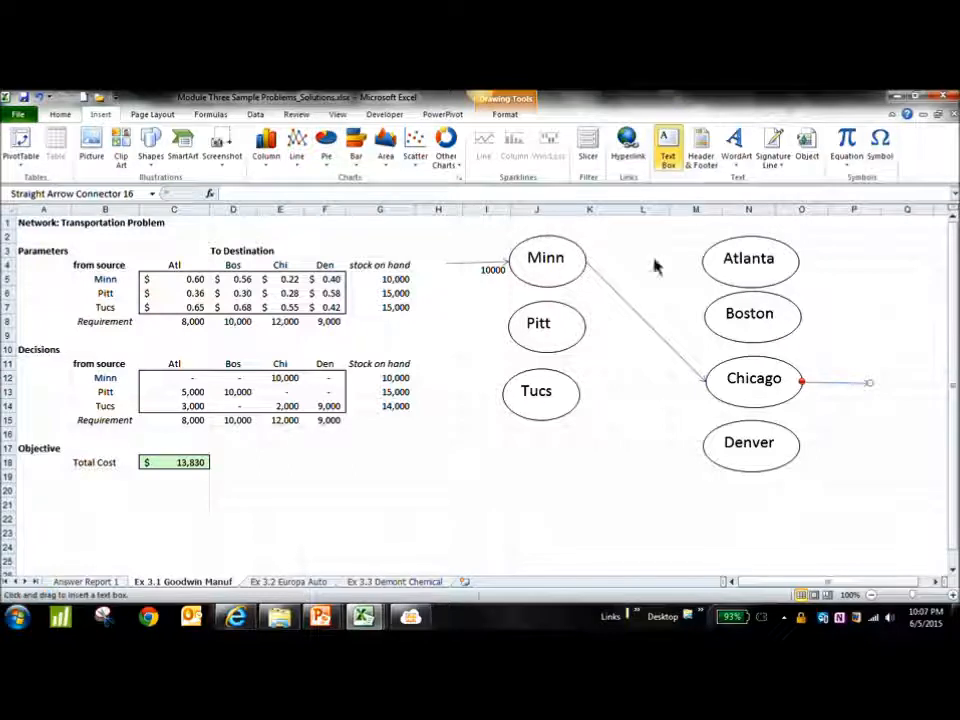
click(664, 369)
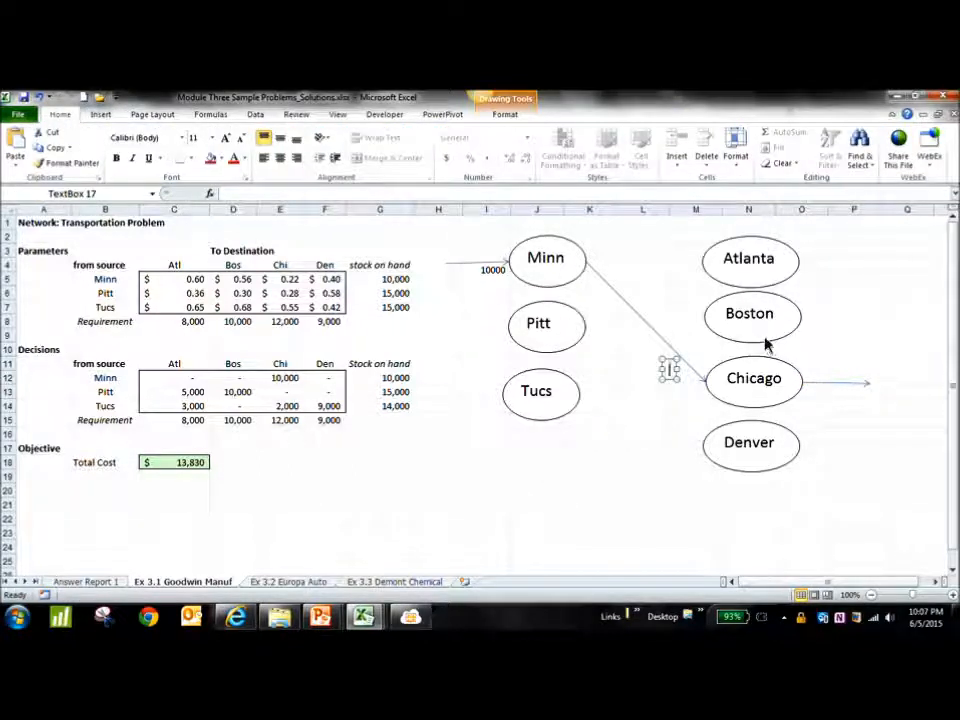
text(1000)
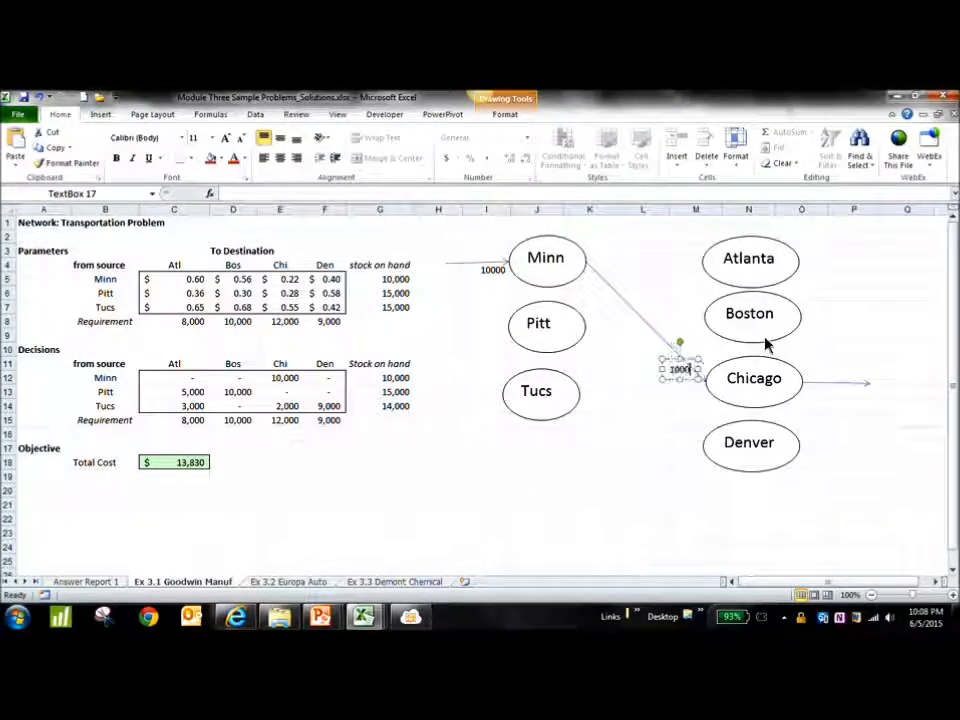
text(0)
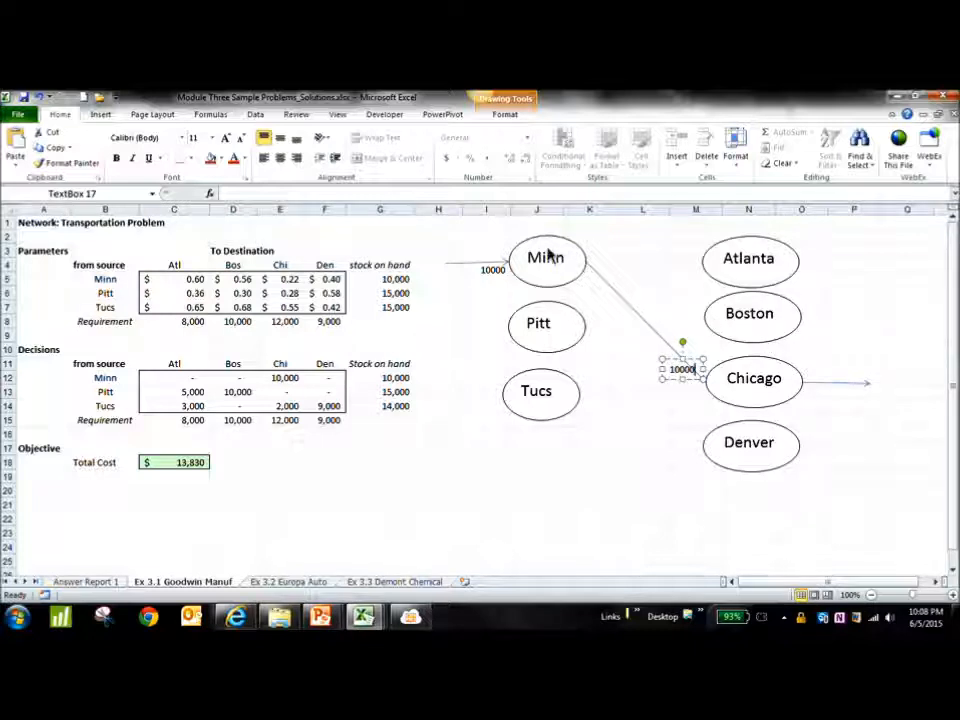
click(853, 438)
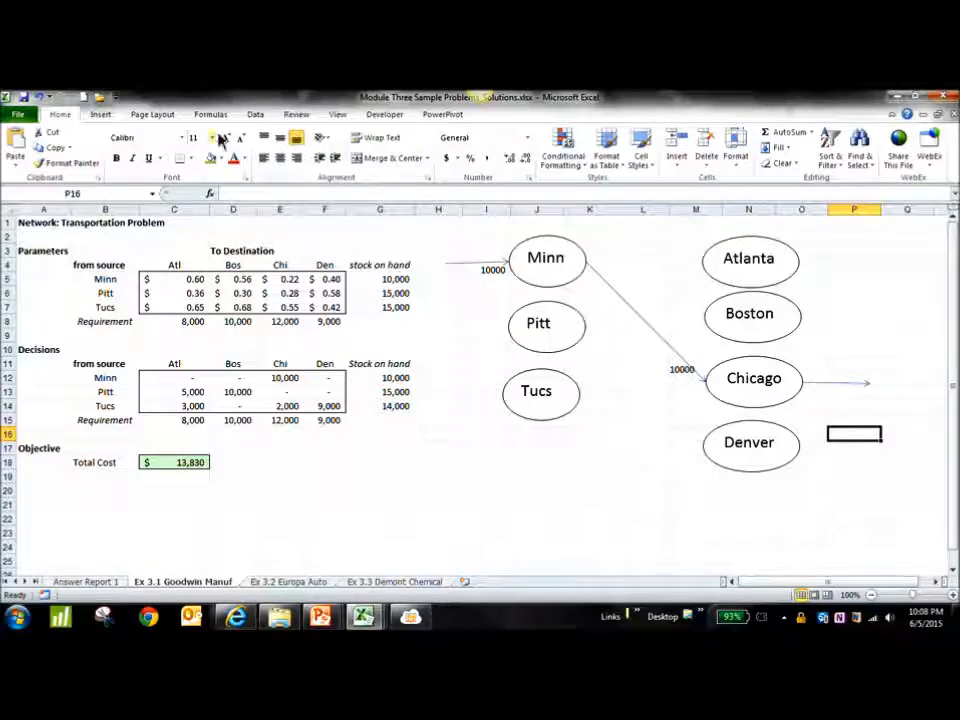
Add a text box reading 10000 beneath Chicago's outgoing arrow.
click(100, 114)
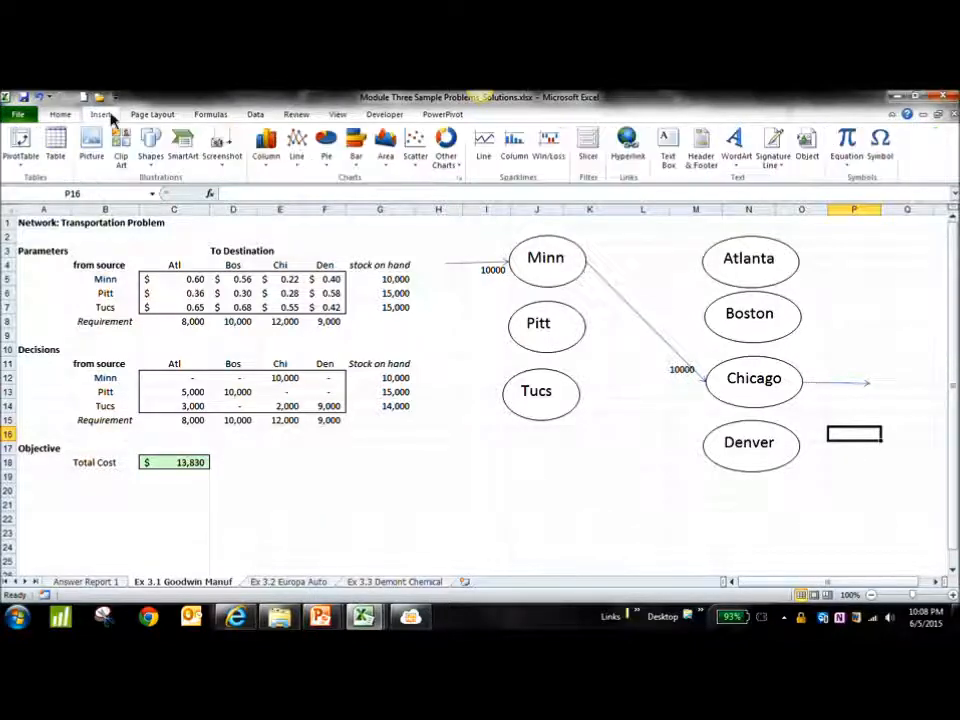
click(667, 147)
drag(816, 381, 848, 397)
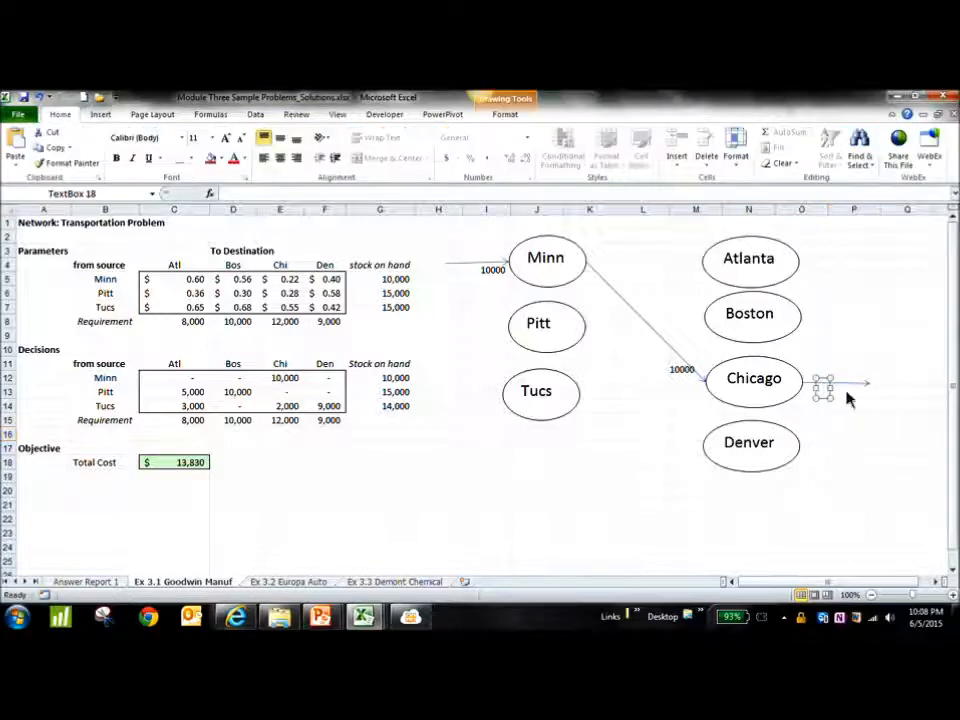
text(10000)
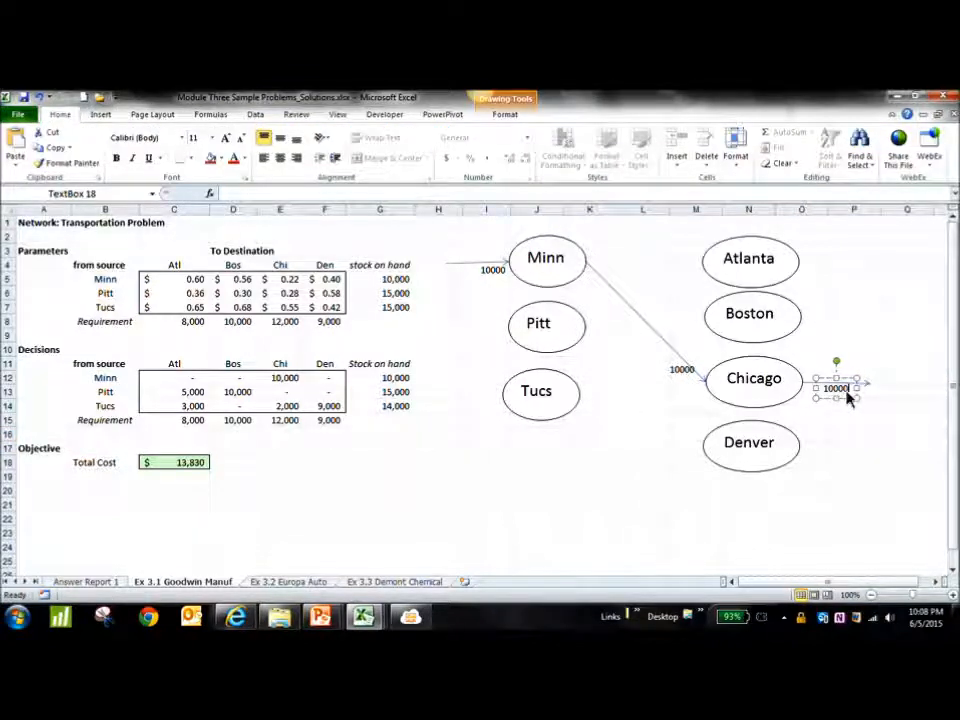
click(876, 430)
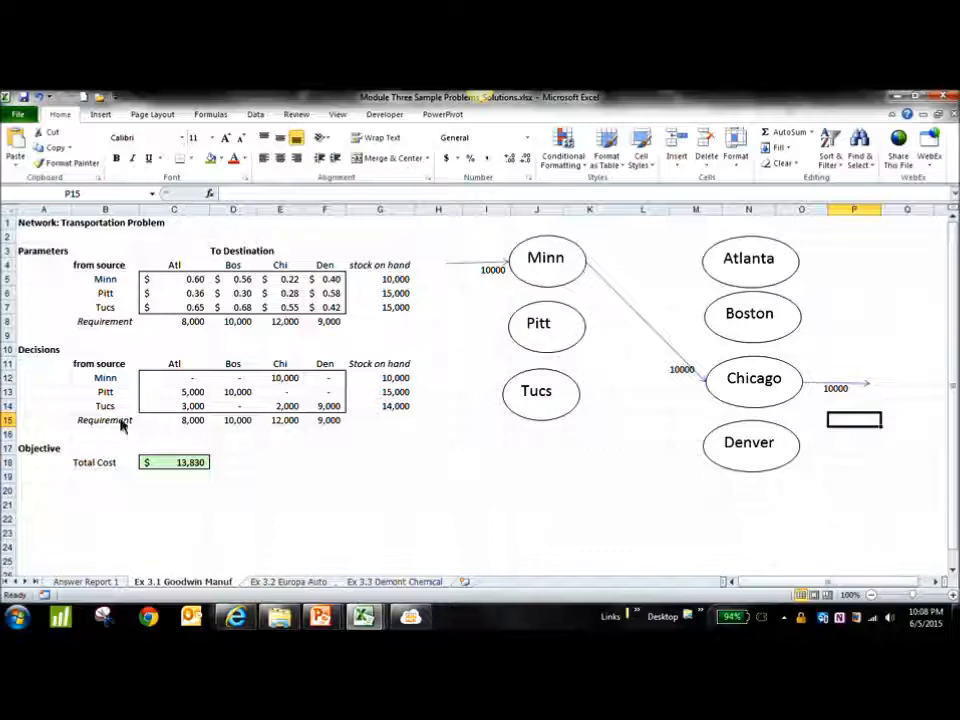
Draw a straight incoming arrow about 0.74" long that attaches to the left side of the Pitt oval.
click(102, 115)
click(162, 157)
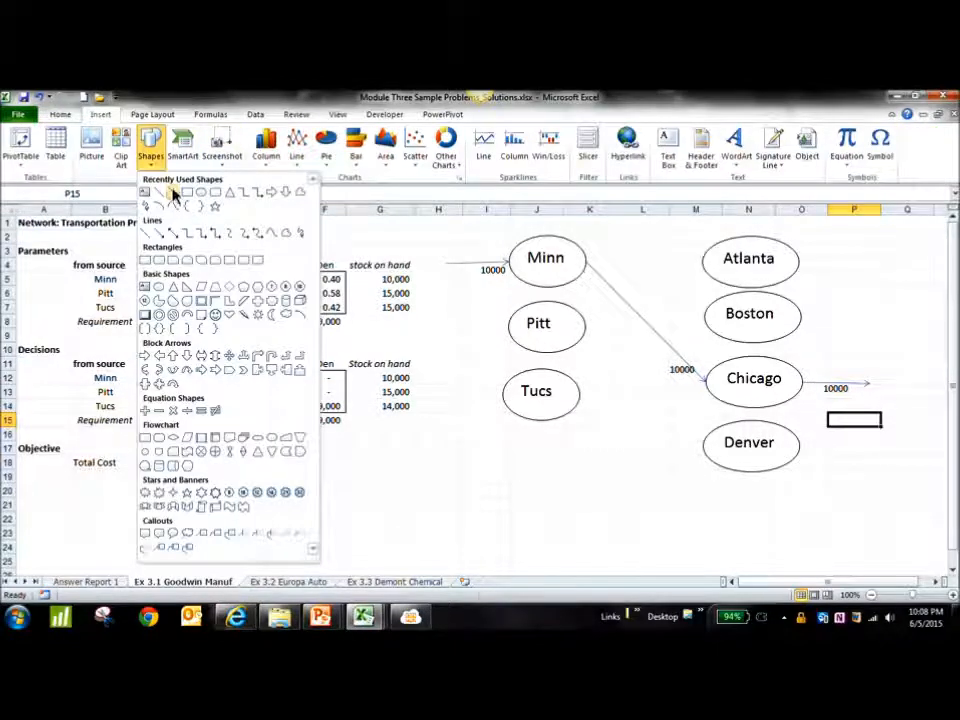
click(173, 192)
mouse_move(461, 326)
mouse_down()
mouse_move(521, 336)
mouse_move(508, 336)
mouse_up()
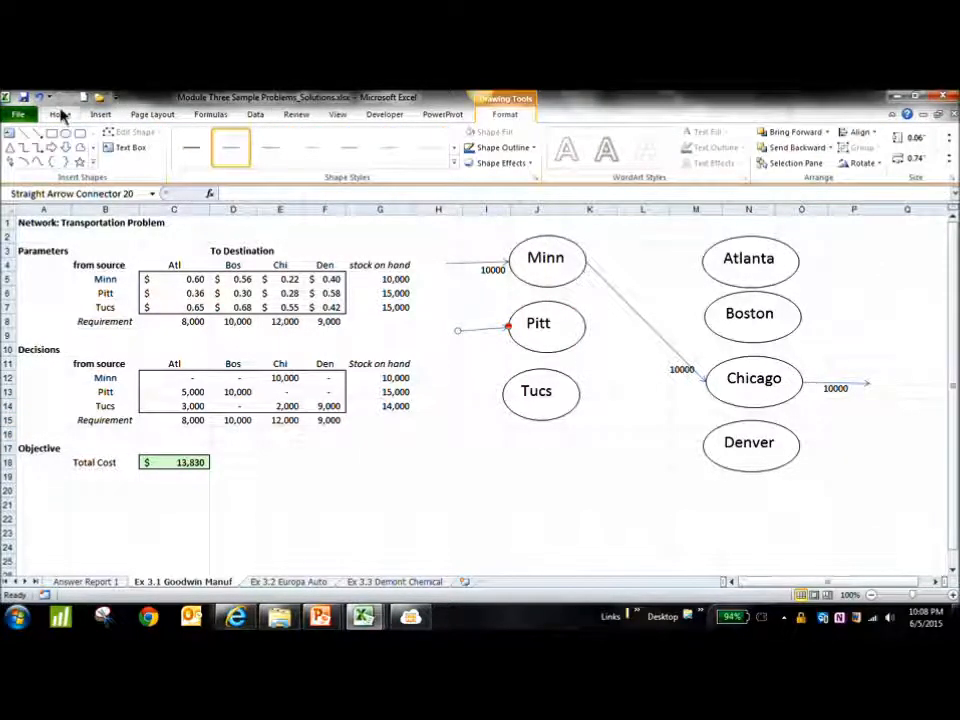
Add a text box reading 15000 below Pitt's incoming arrow and move it up close to the arrow.
click(125, 147)
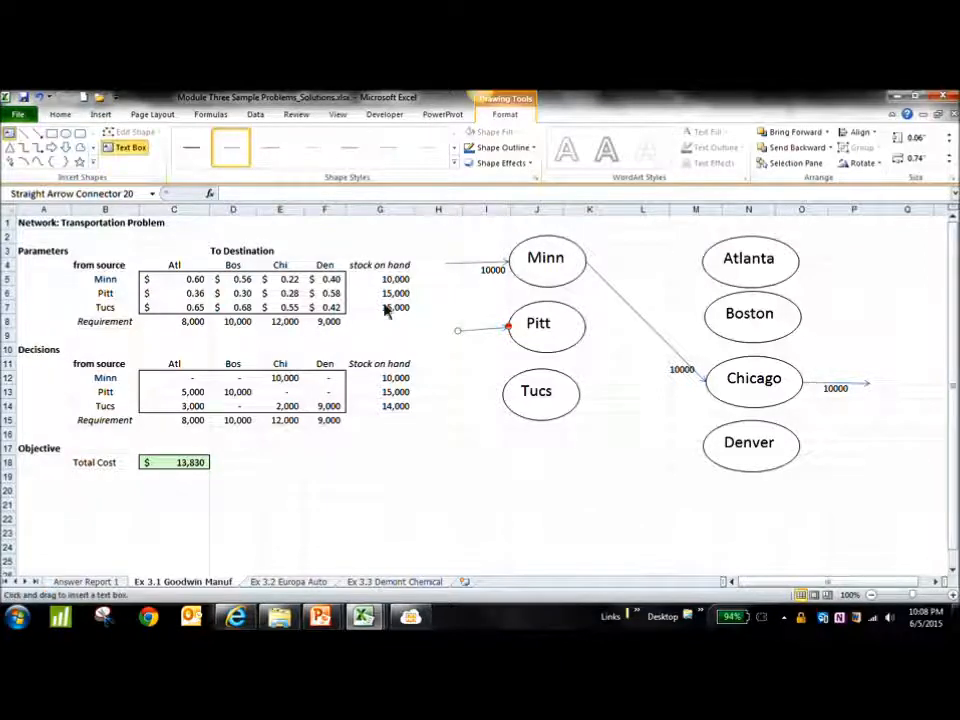
drag(471, 339, 505, 360)
text(150)
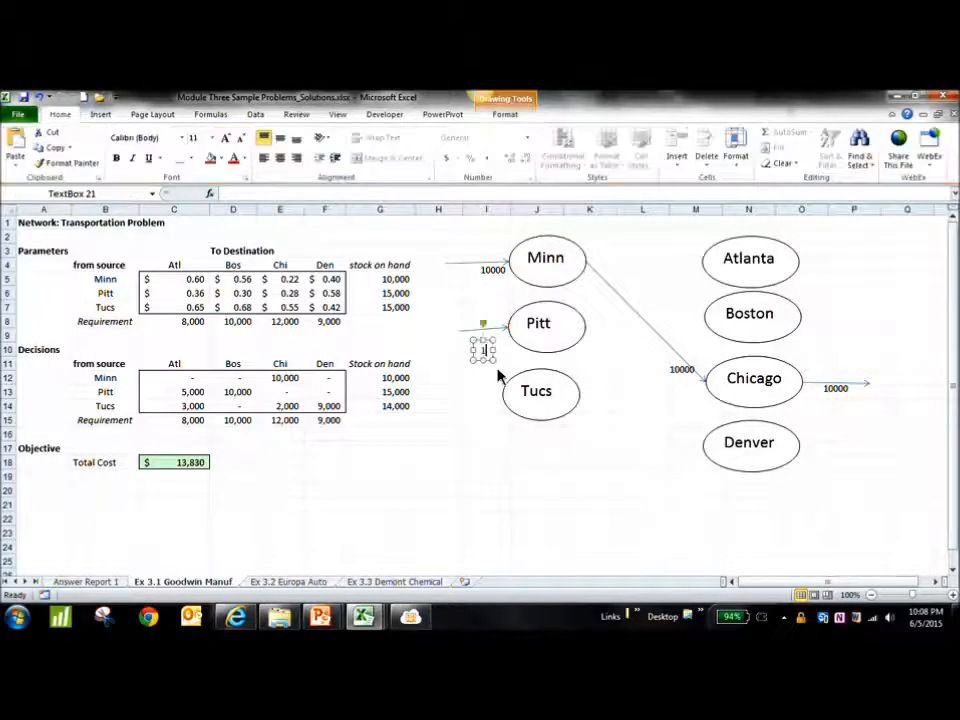
text(00)
drag(505, 342, 496, 333)
click(648, 448)
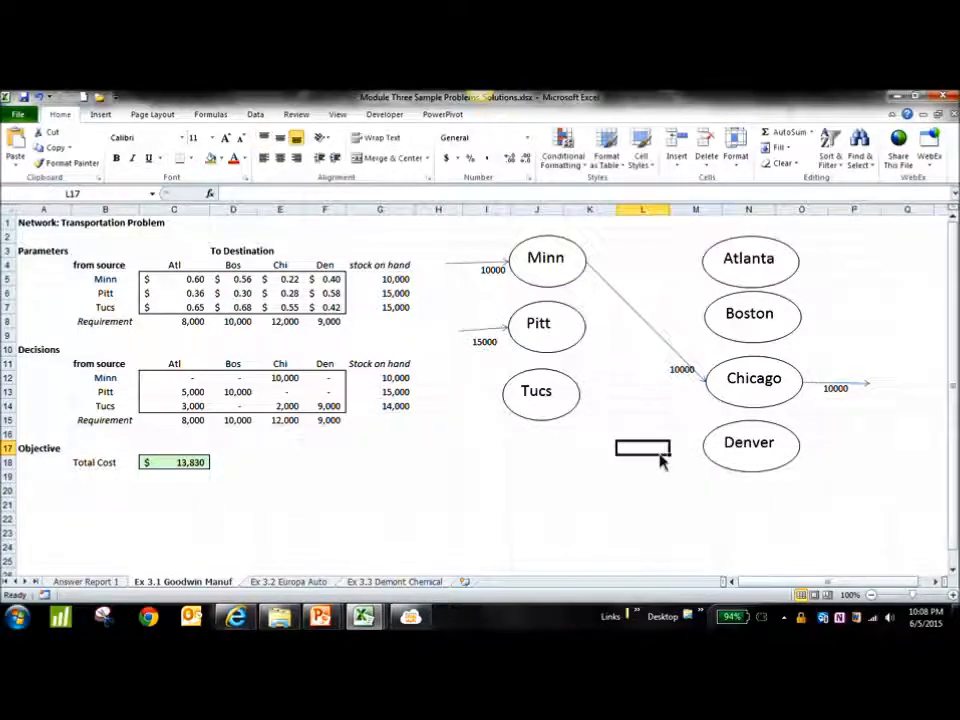
Connect the right side of the Pitt oval to the left side of Atlanta with a straight arrow.
click(100, 114)
click(150, 148)
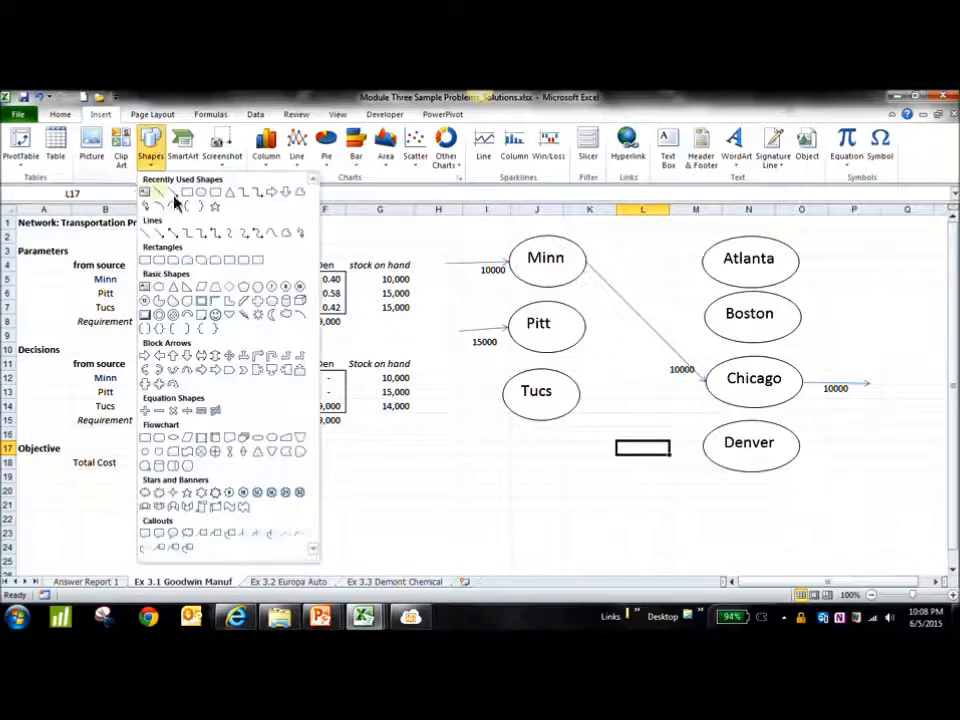
click(173, 193)
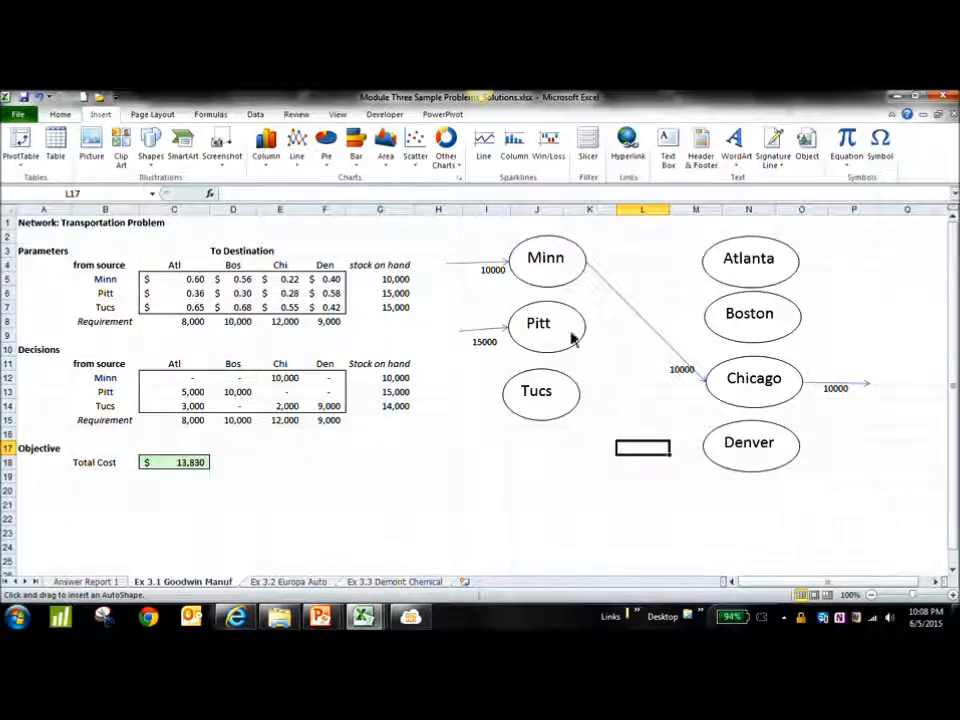
mouse_move(701, 263)
mouse_down()
mouse_move(647, 317)
mouse_move(585, 326)
mouse_up()
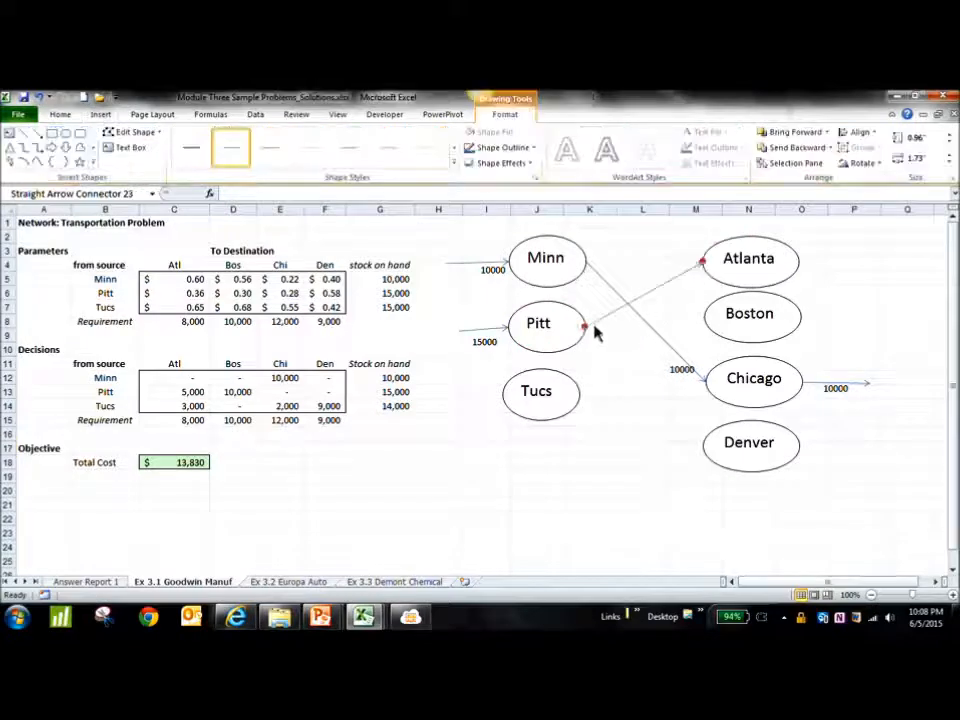
Connect Pitt's right side to Boston's left side with a straight arrow, and label the Pitt-to-Atlanta arrow with a text box reading 5000.
click(38, 135)
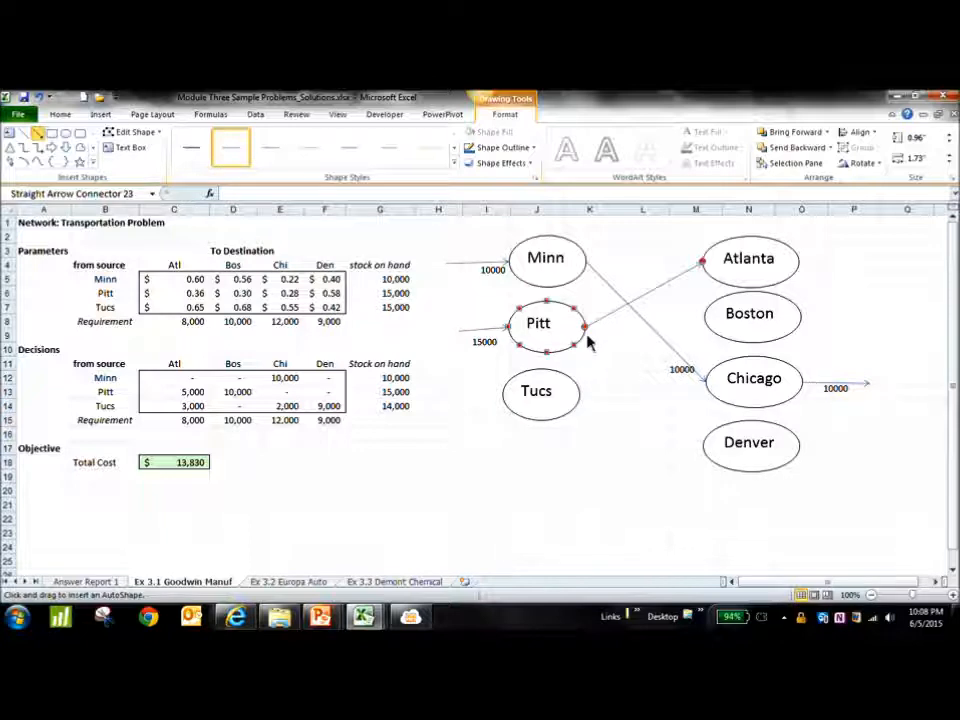
drag(588, 334, 706, 324)
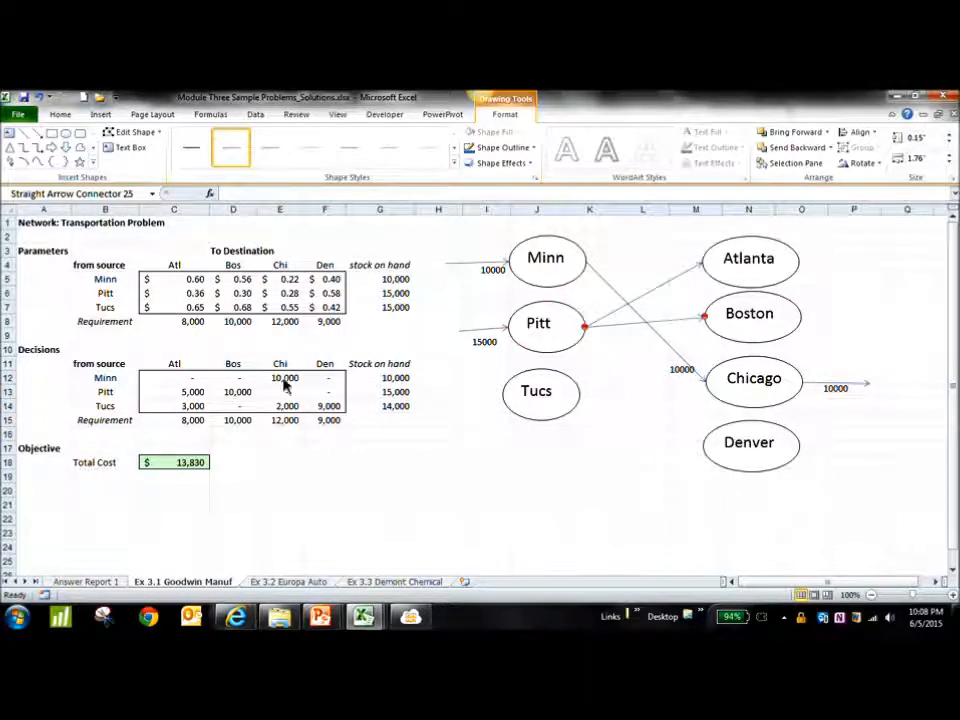
click(11, 133)
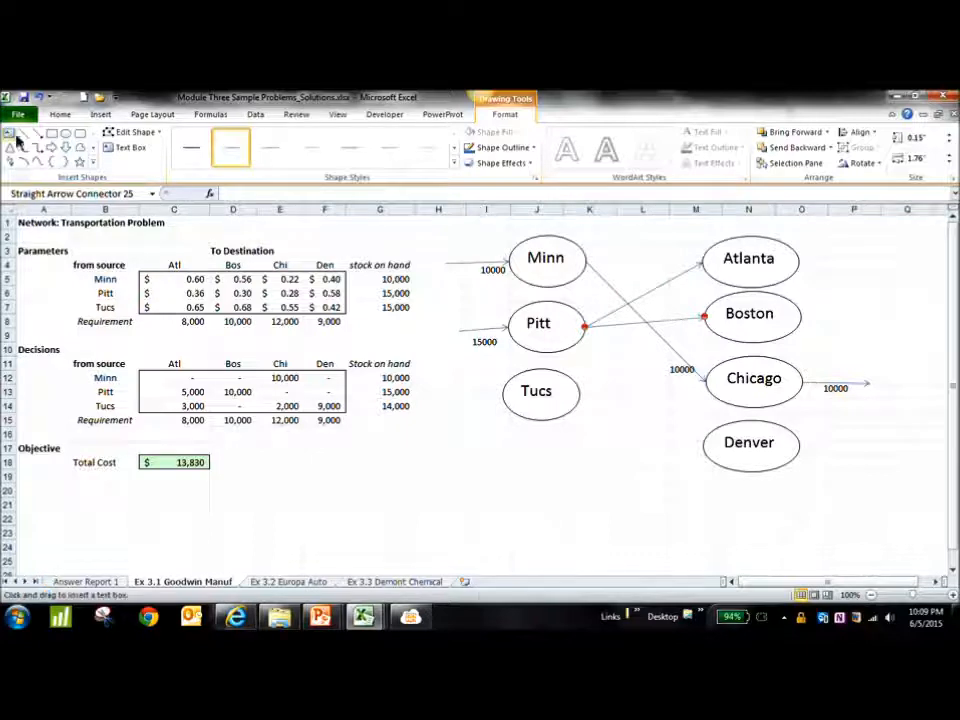
click(674, 277)
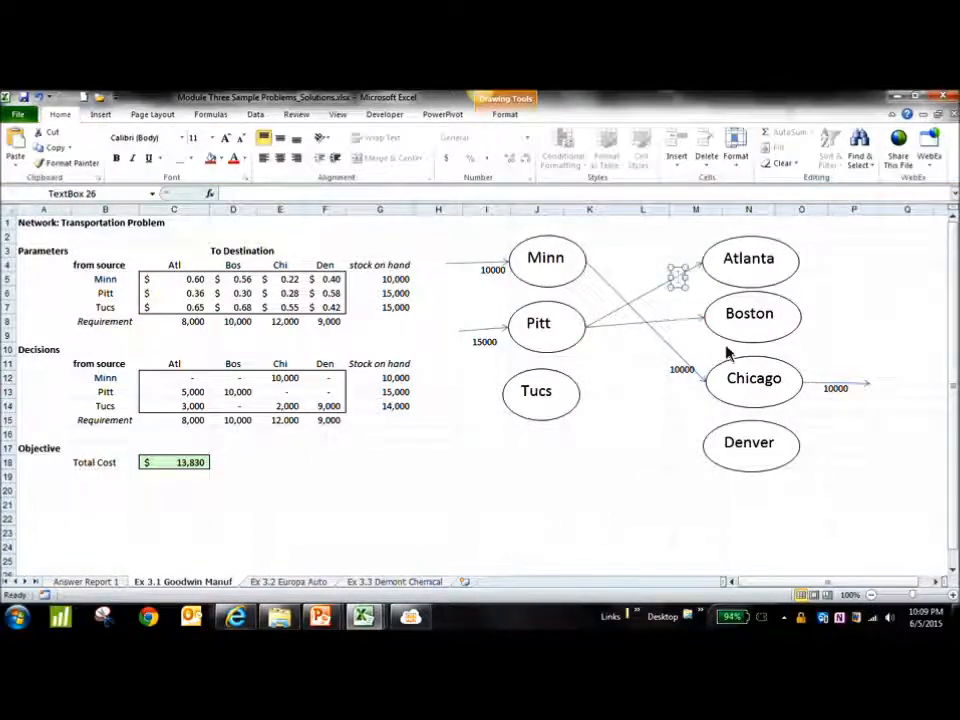
text(5000)
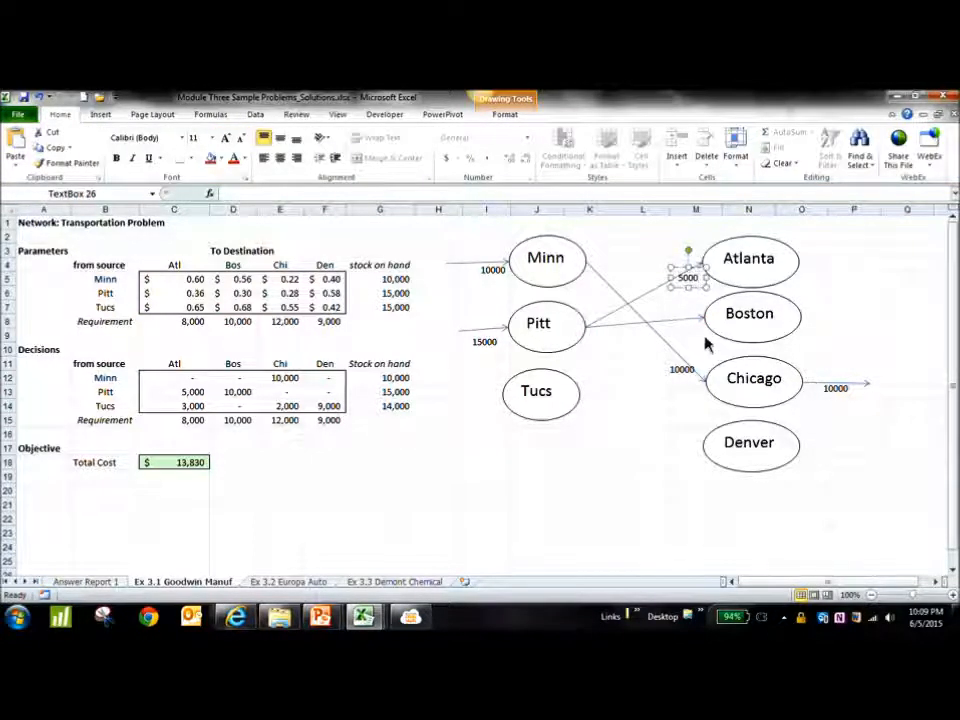
Add a text box reading 10000 below the Pitt-to-Boston arrow near Boston and move it up close to the arrow.
click(100, 114)
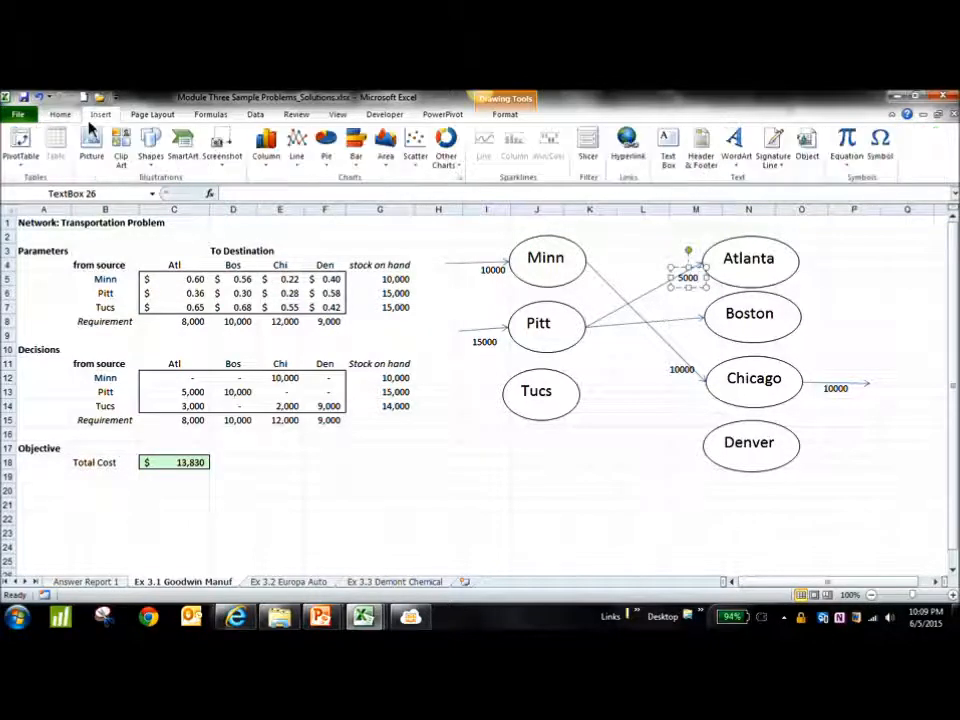
click(152, 152)
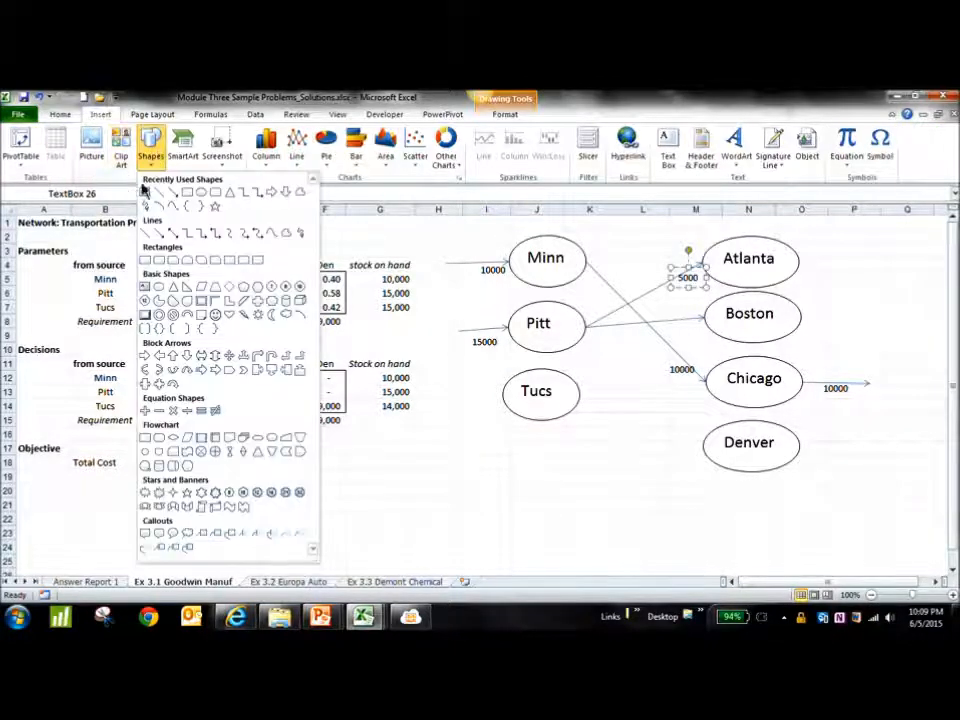
click(145, 191)
click(686, 336)
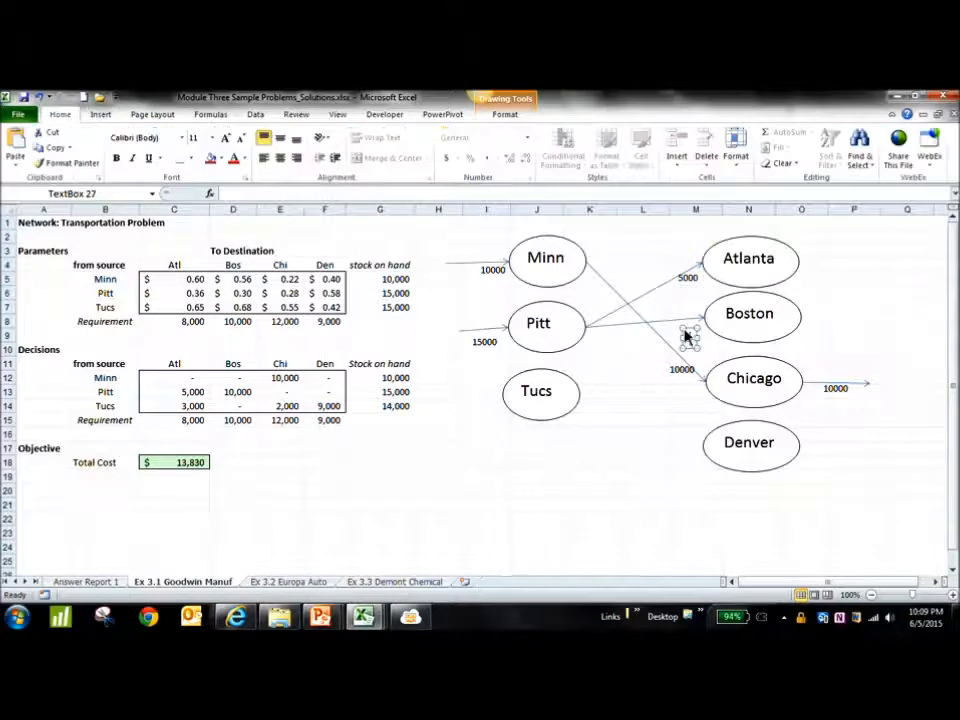
text(10000)
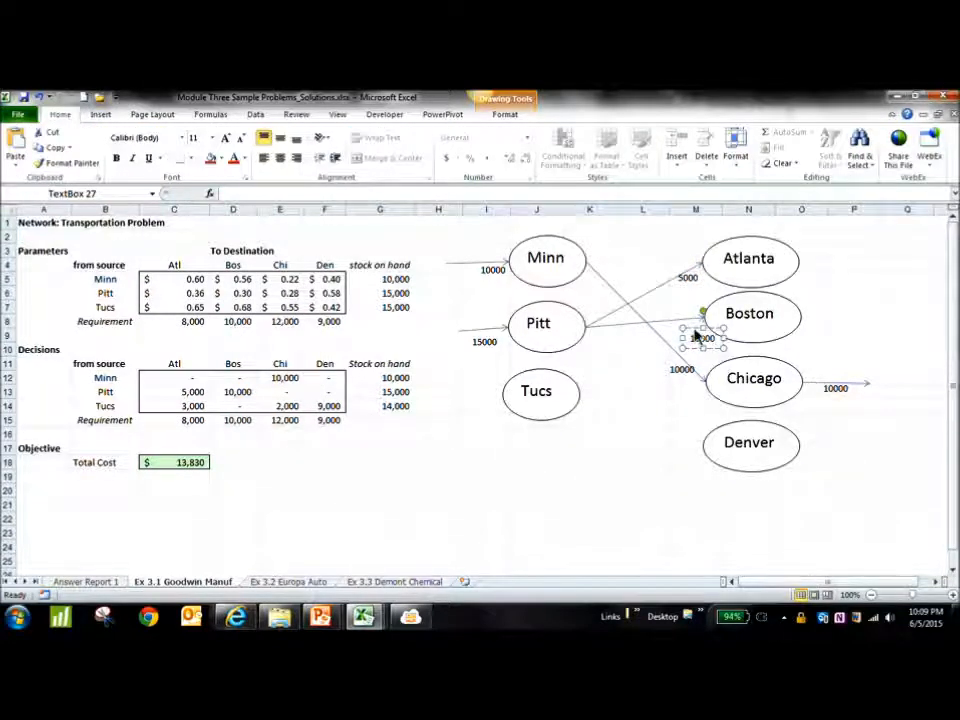
drag(693, 335, 686, 327)
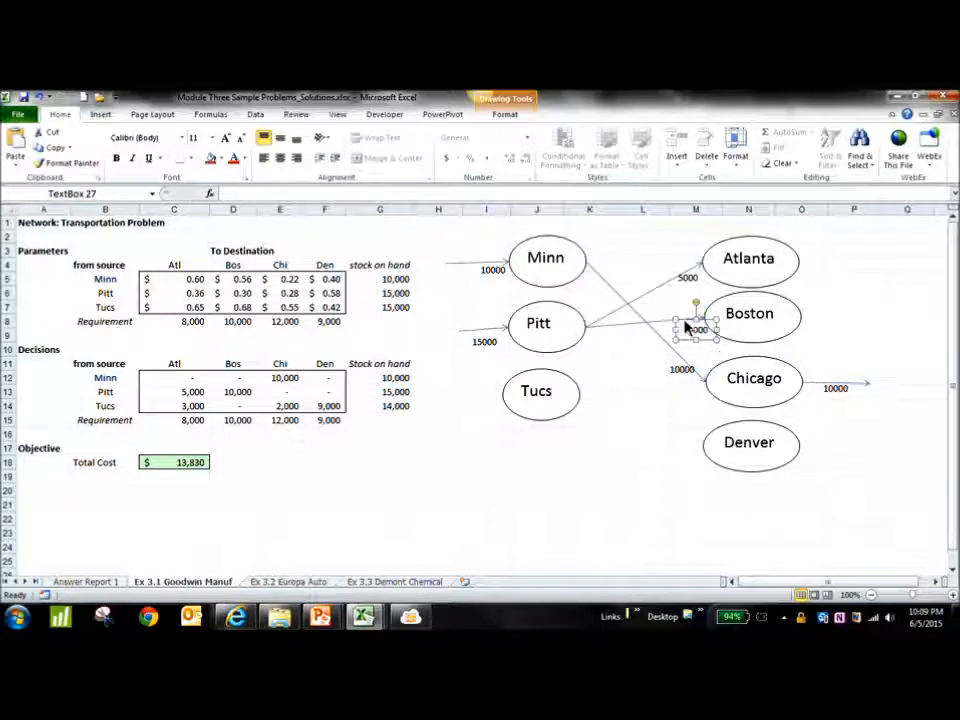
click(745, 350)
click(851, 336)
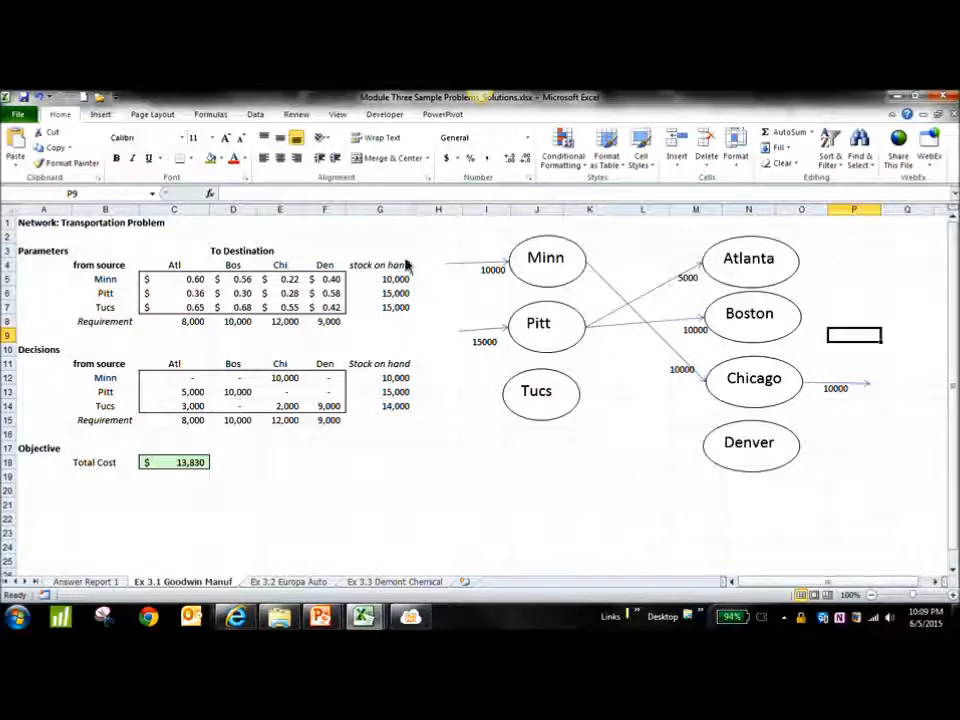
Draw a straight outgoing arrow about 1.18" long from the right side of the Boston oval.
click(100, 114)
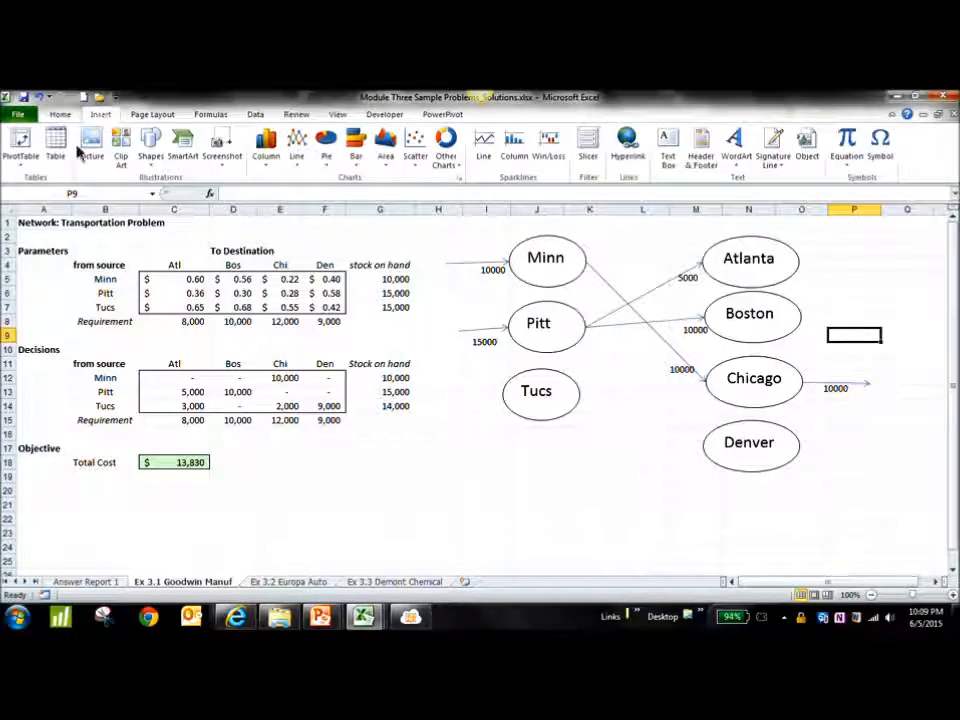
click(149, 150)
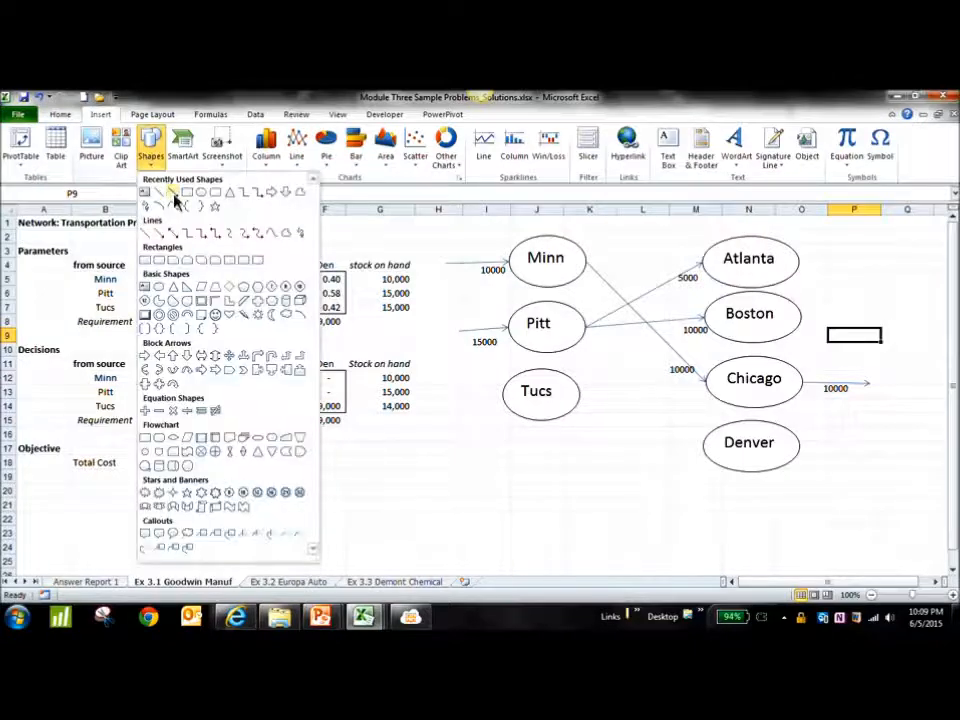
click(174, 195)
drag(800, 317, 880, 318)
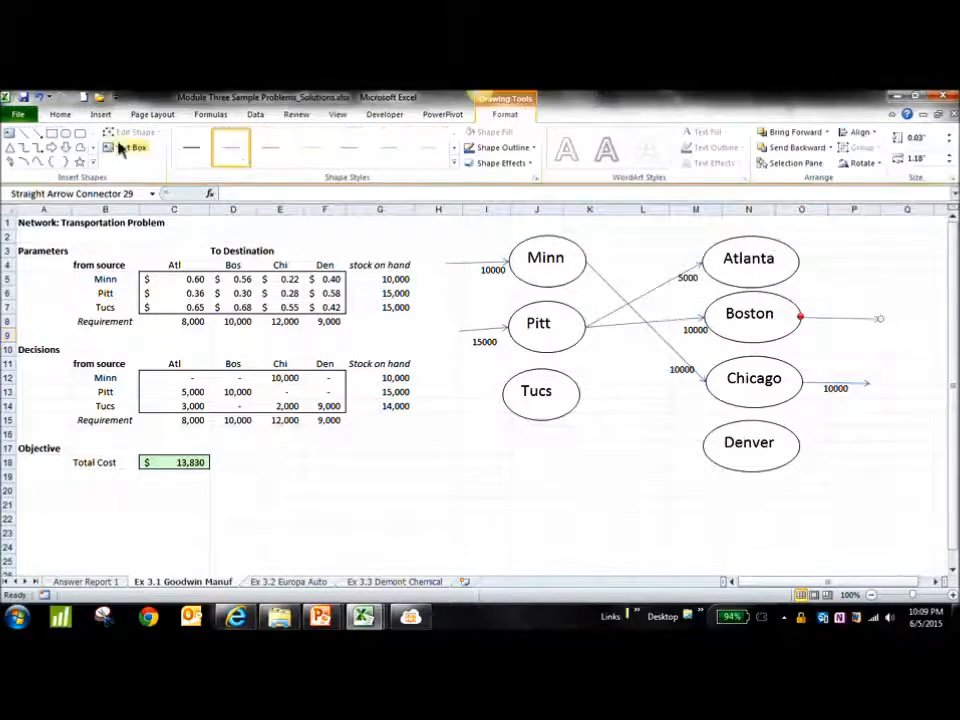
Add a text box reading 10000 beneath Boston's outgoing arrow.
click(128, 147)
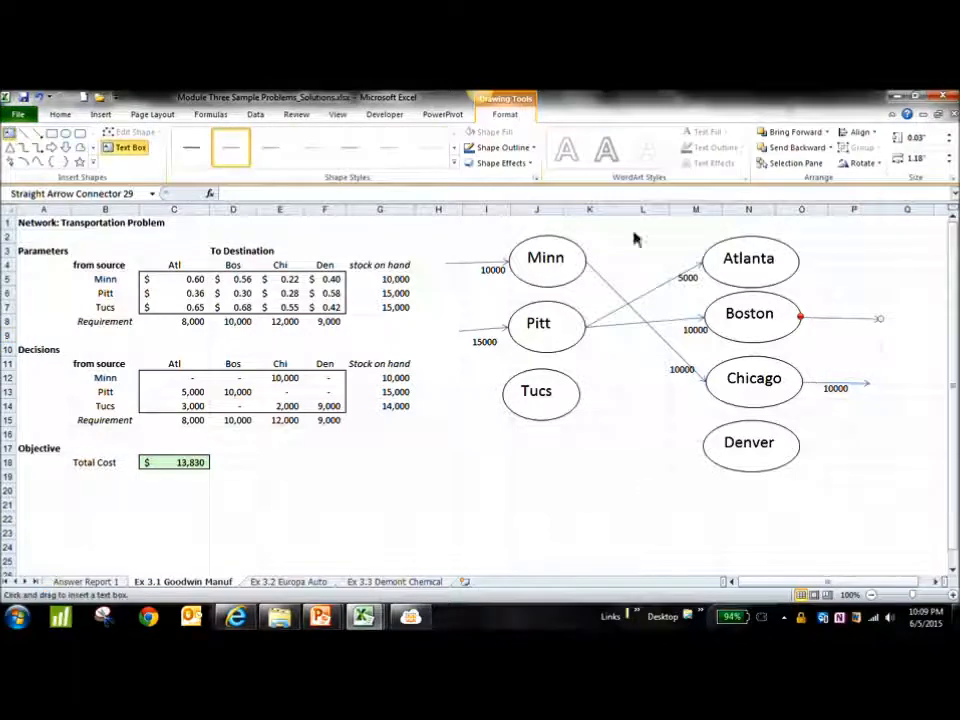
click(822, 322)
text(10000)
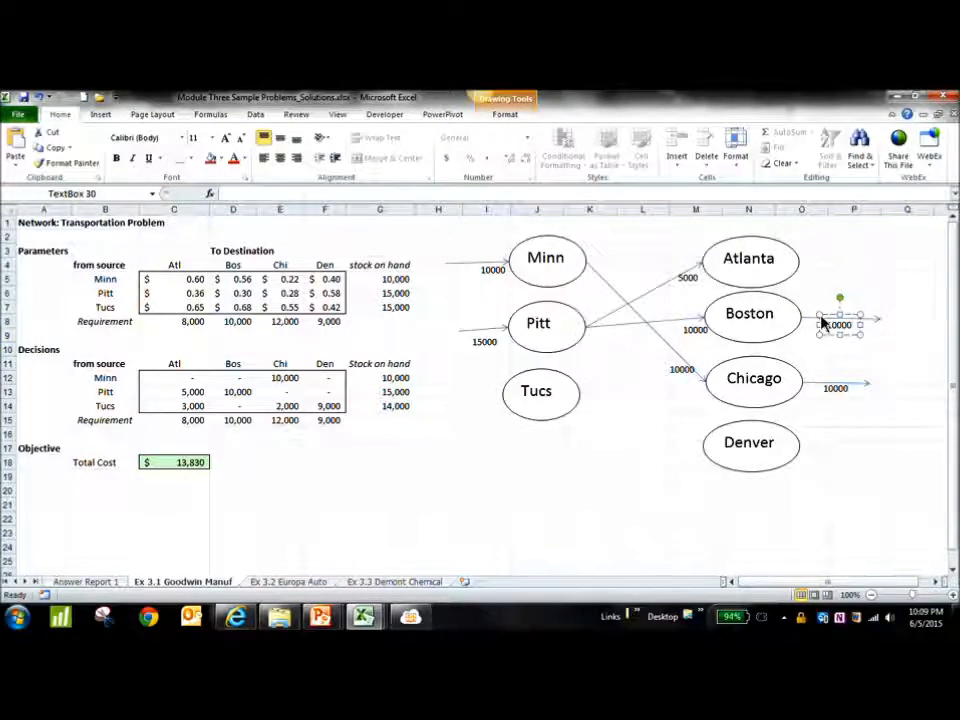
click(893, 383)
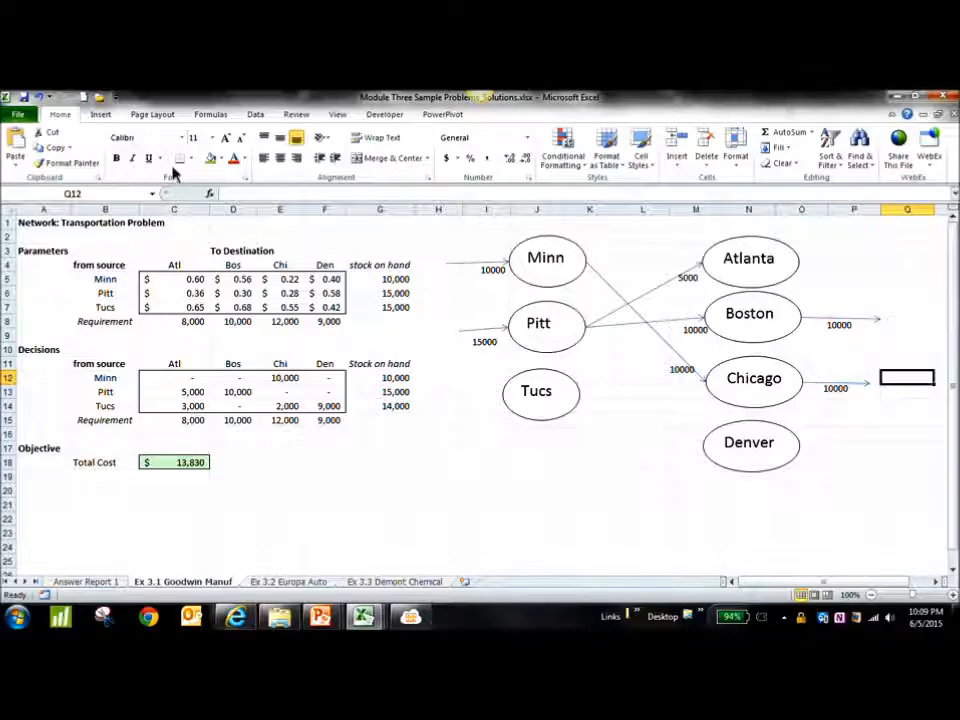
Connect the right side of the Tucs oval to the left side of Atlanta with a straight arrow.
click(100, 114)
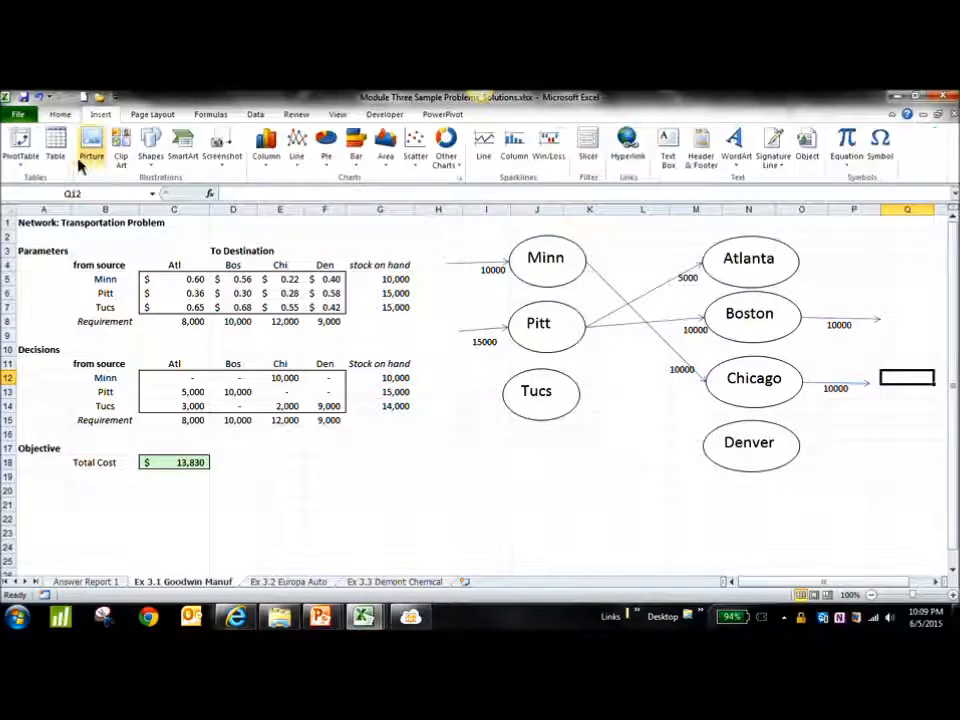
click(22, 160)
click(152, 148)
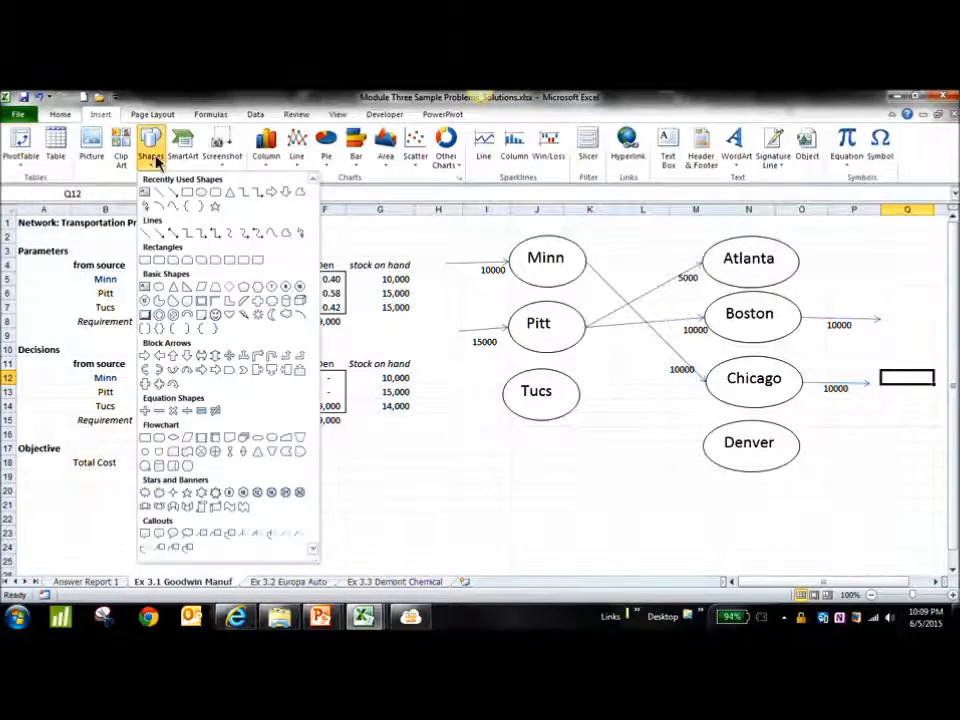
click(172, 192)
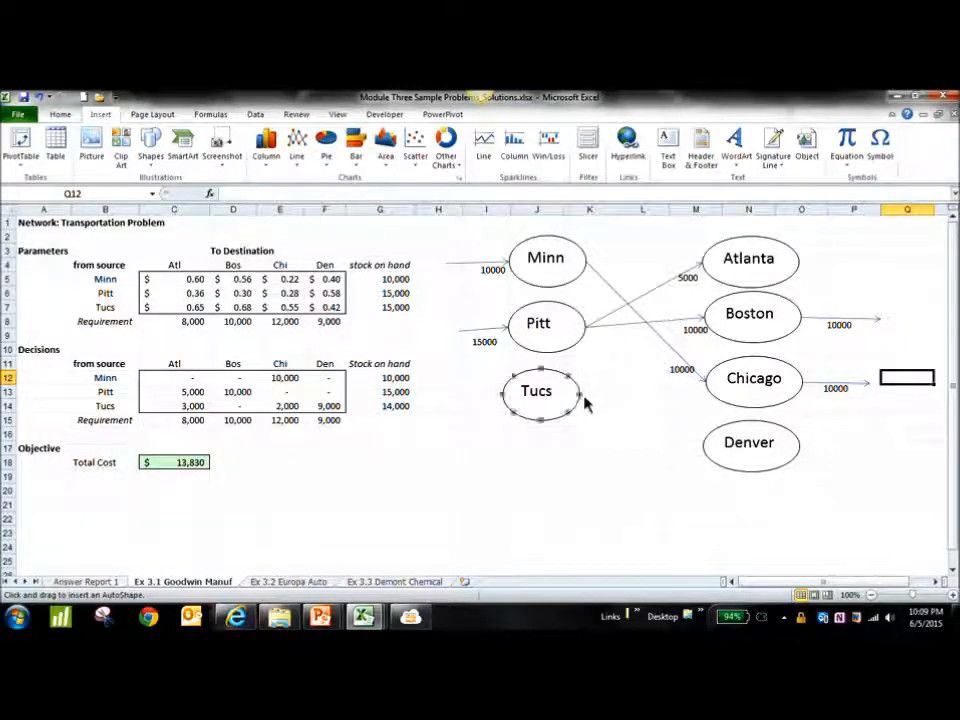
mouse_move(695, 272)
mouse_down()
mouse_move(712, 278)
mouse_move(706, 270)
mouse_up()
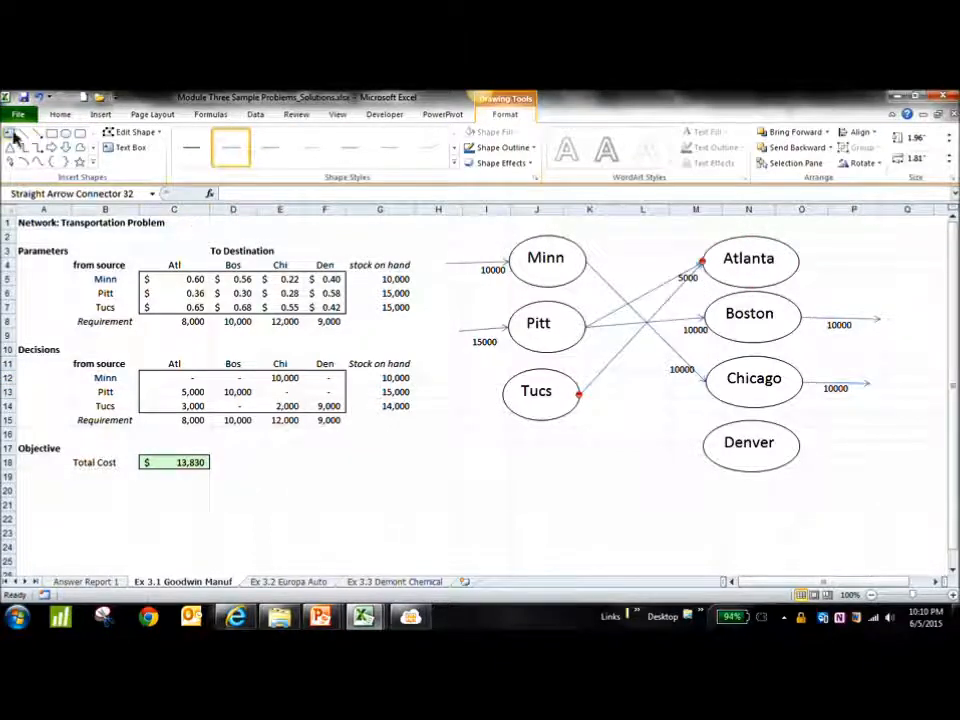
Add a text box reading 3000 beside the Tucs-to-Atlanta arrow near Atlanta and rotate it slightly counterclockwise toward the arrow's slope.
click(128, 147)
click(680, 303)
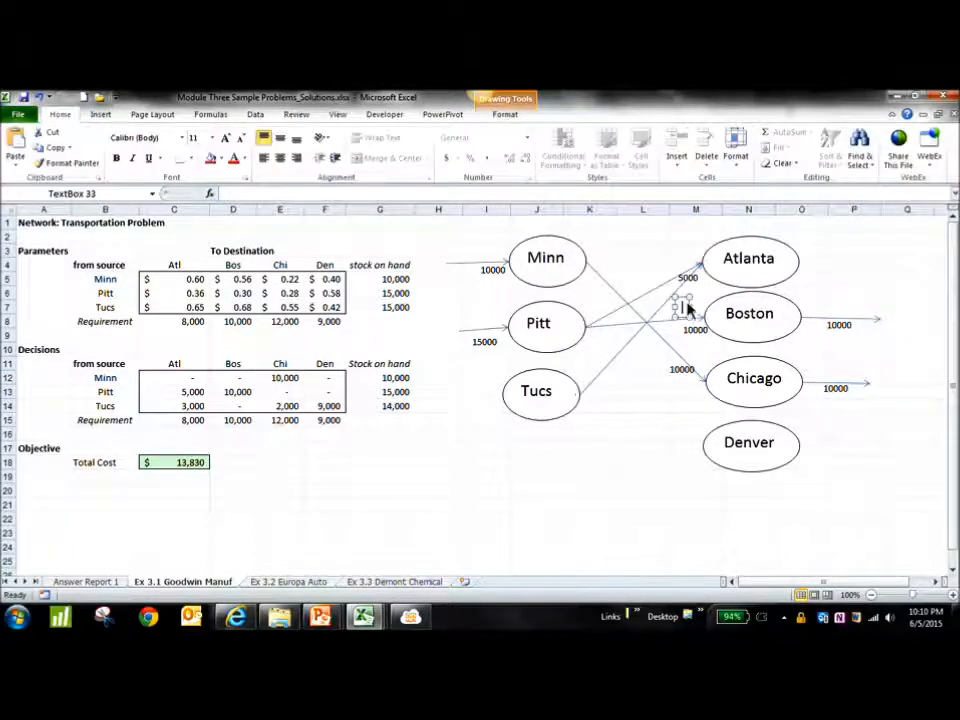
text(3000)
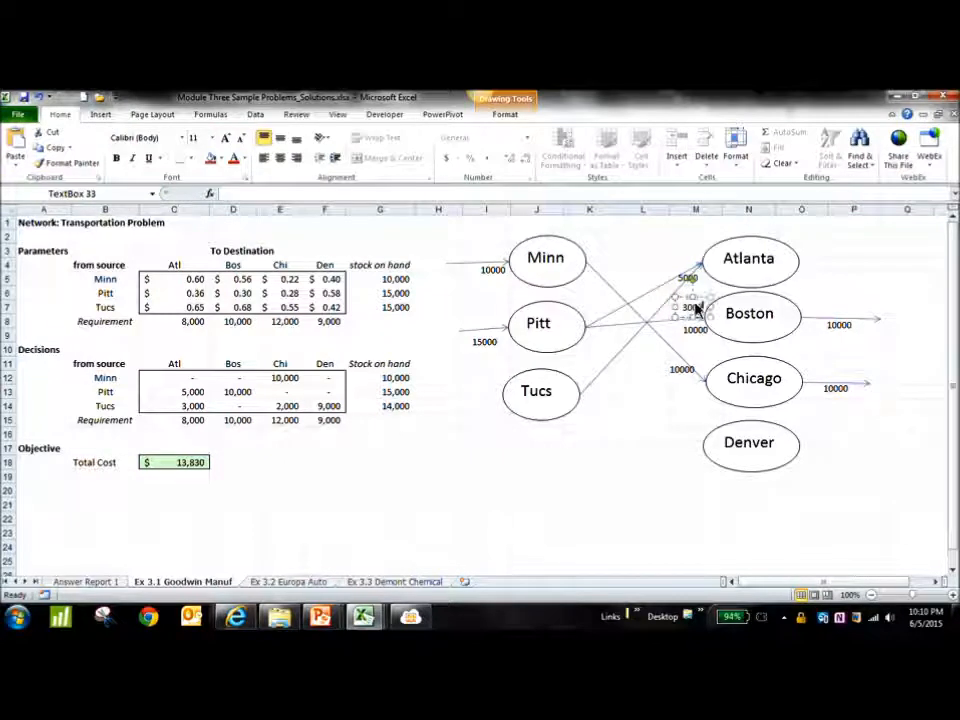
drag(692, 283, 687, 286)
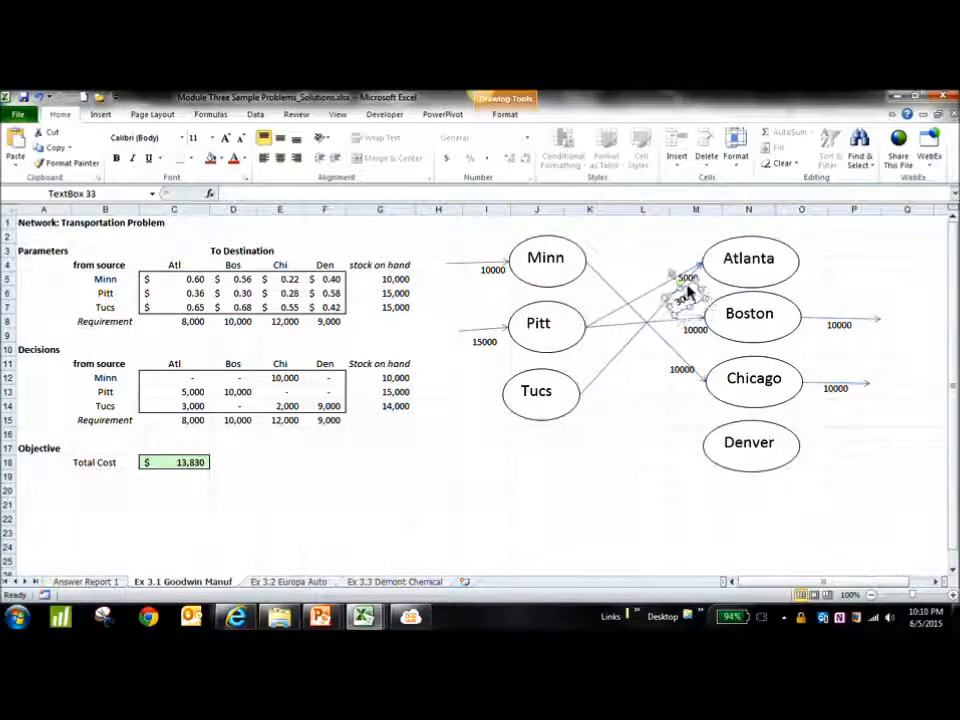
click(866, 256)
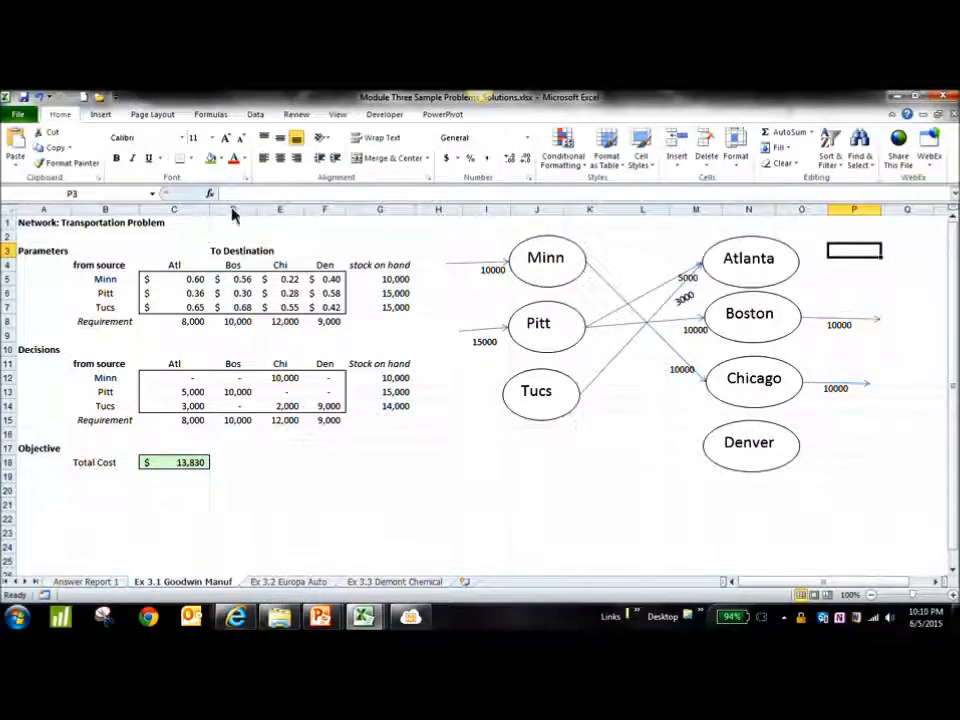
Draw a straight incoming arrow about 0.76" long that attaches to the left side of the Tucs oval.
click(100, 115)
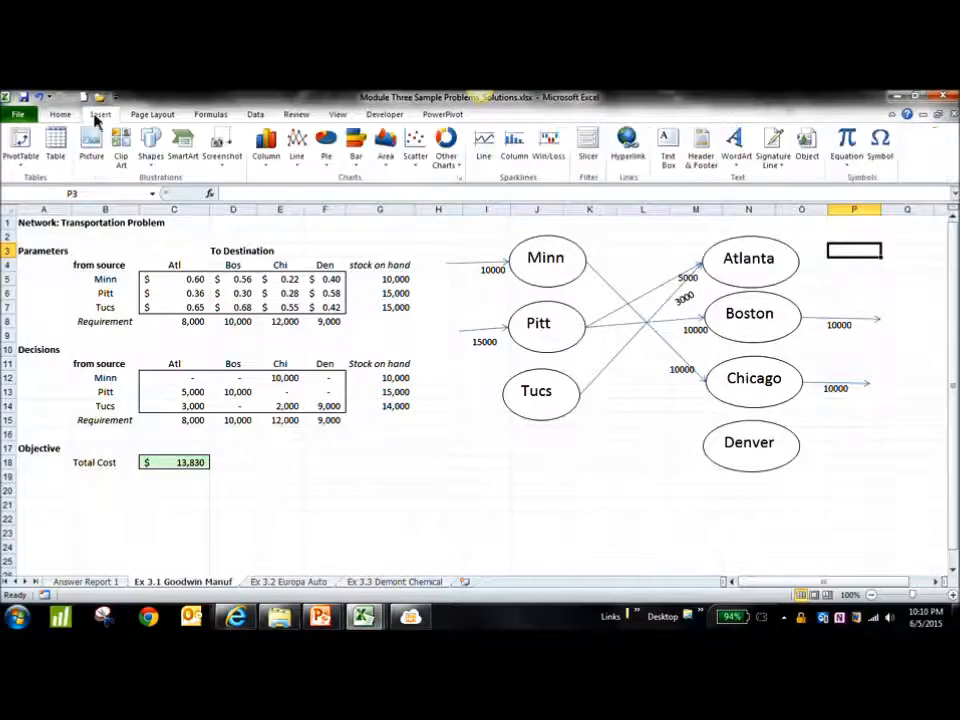
click(150, 140)
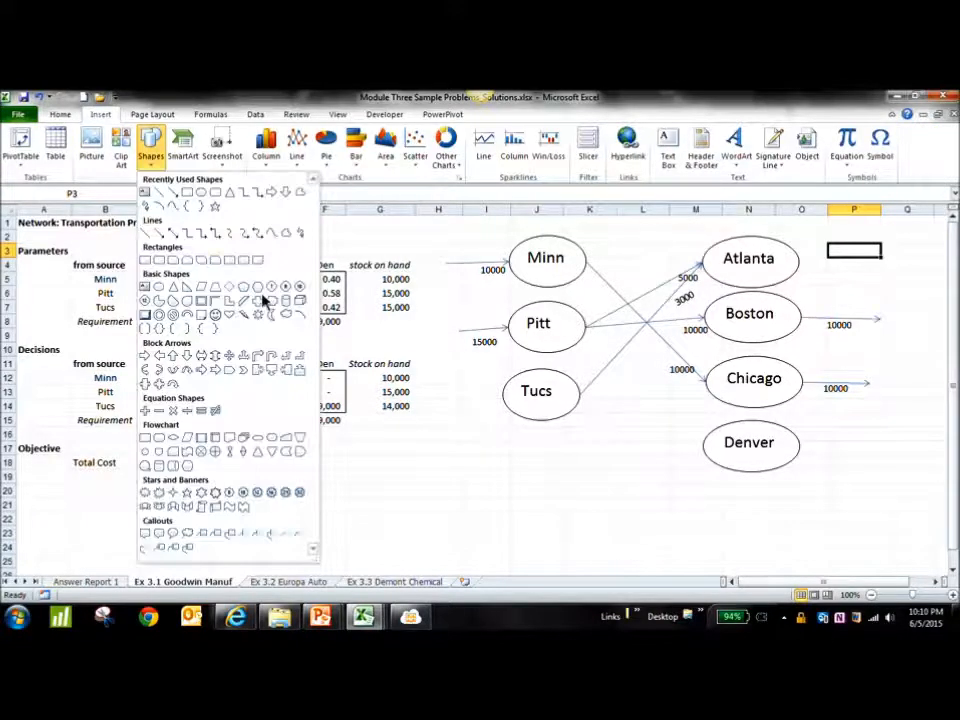
click(190, 230)
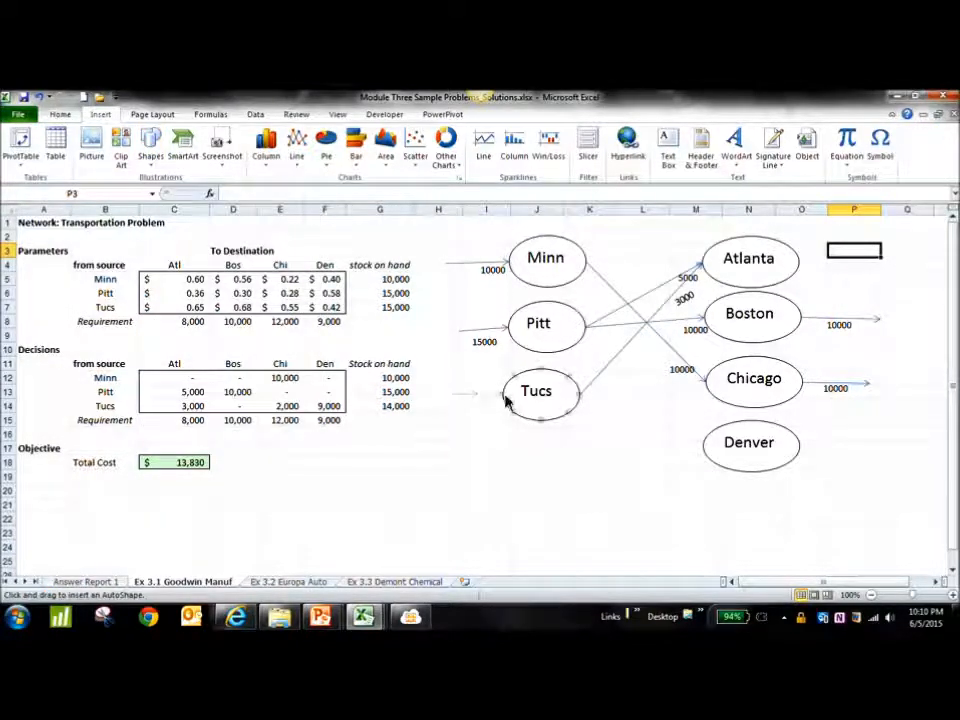
drag(504, 393, 450, 393)
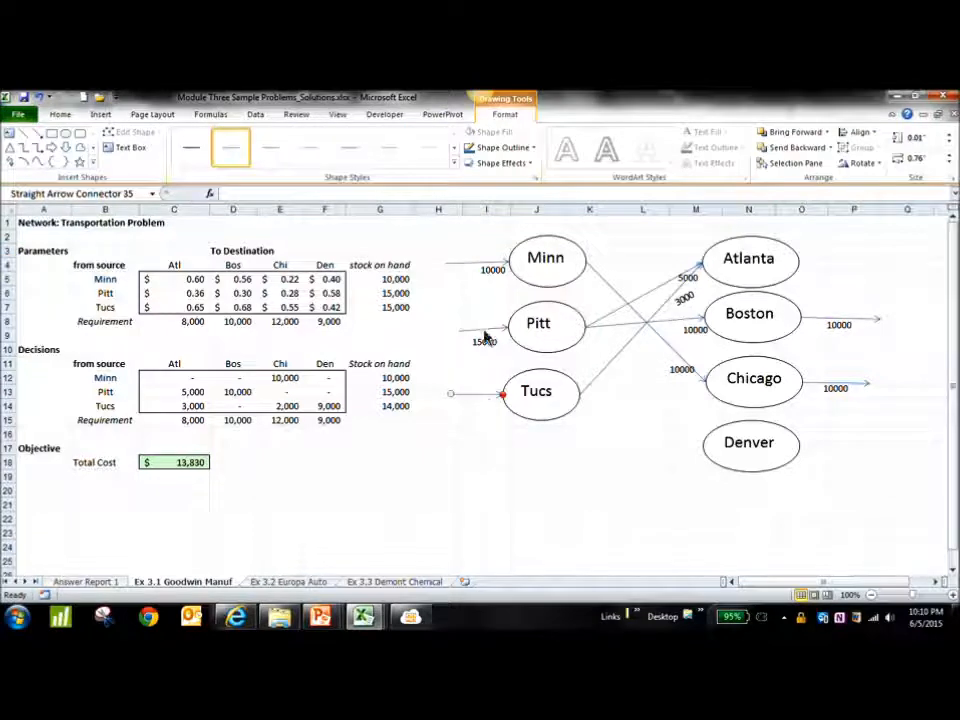
Add a text box reading 15000 below Tucs's incoming arrow and move it up close to the arrow.
click(125, 147)
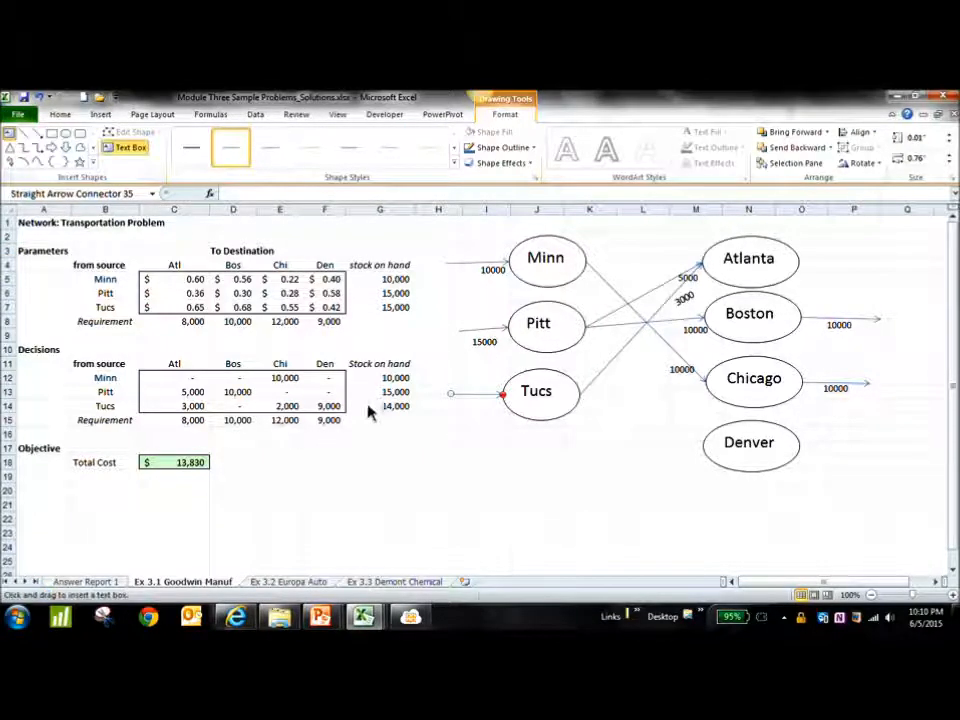
click(462, 418)
text(15000)
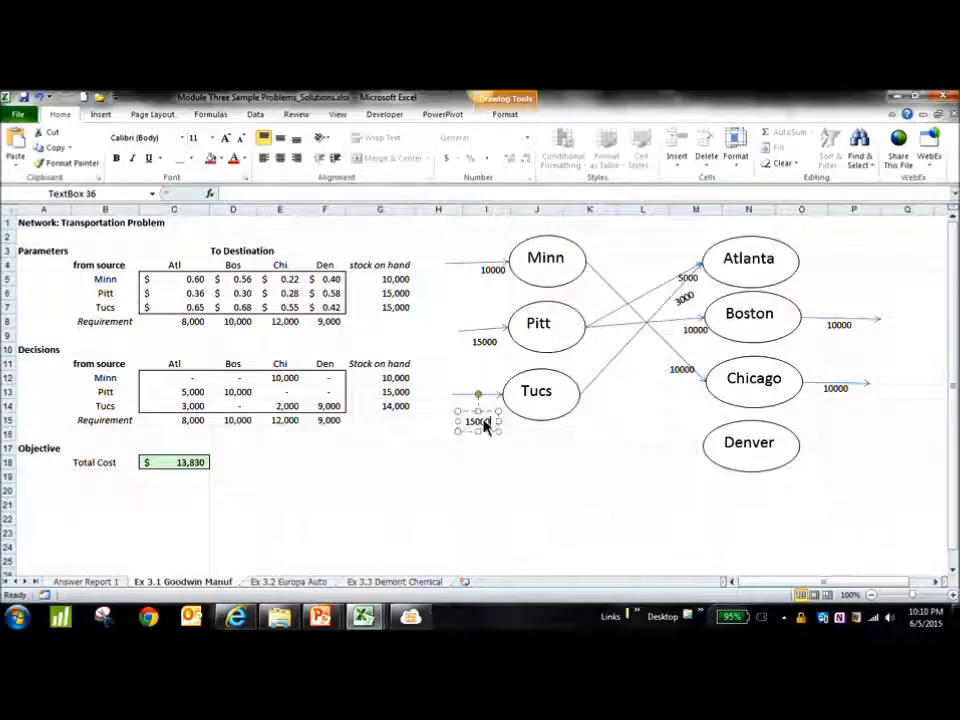
mouse_move(490, 420)
mouse_down()
mouse_move(491, 393)
mouse_move(490, 404)
mouse_up()
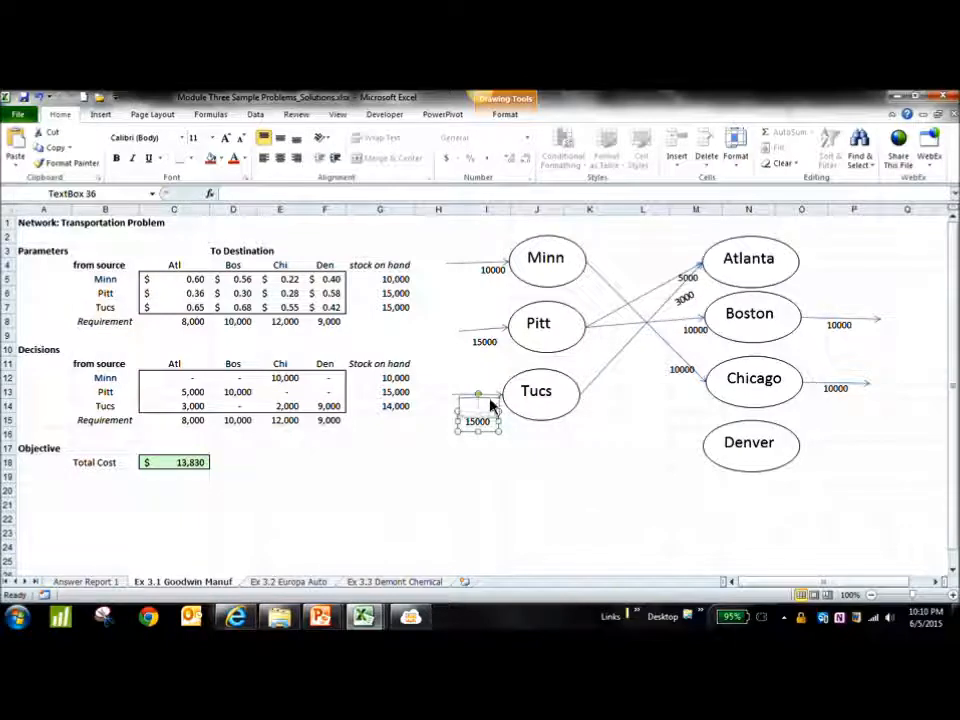
click(537, 433)
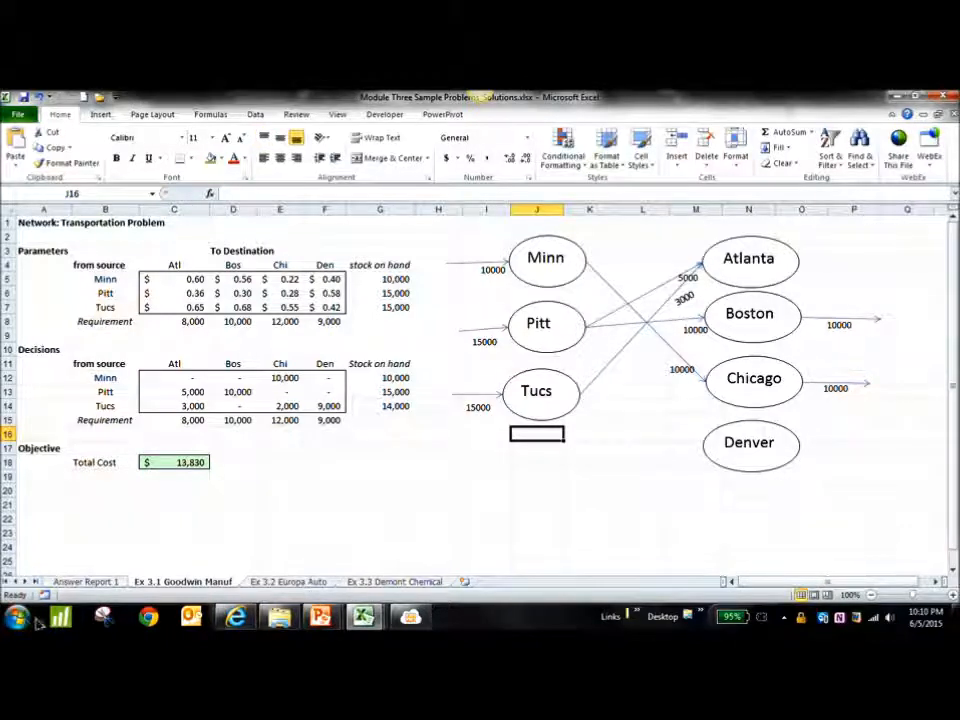
click(551, 467)
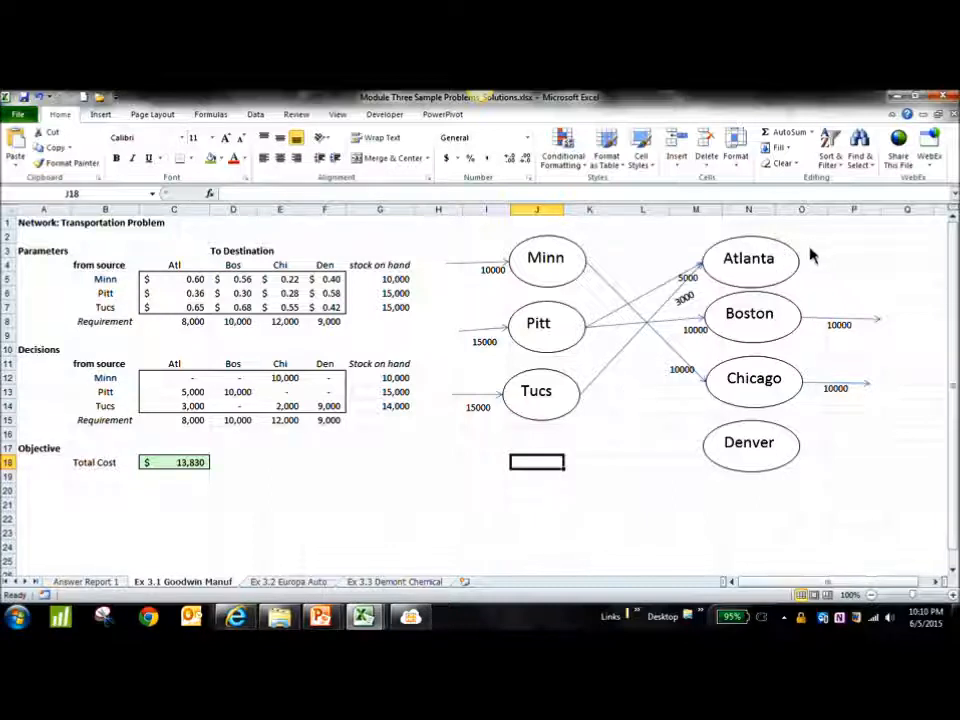
Check Atlanta's requirement total in cell C15 of the Decisions table.
click(190, 420)
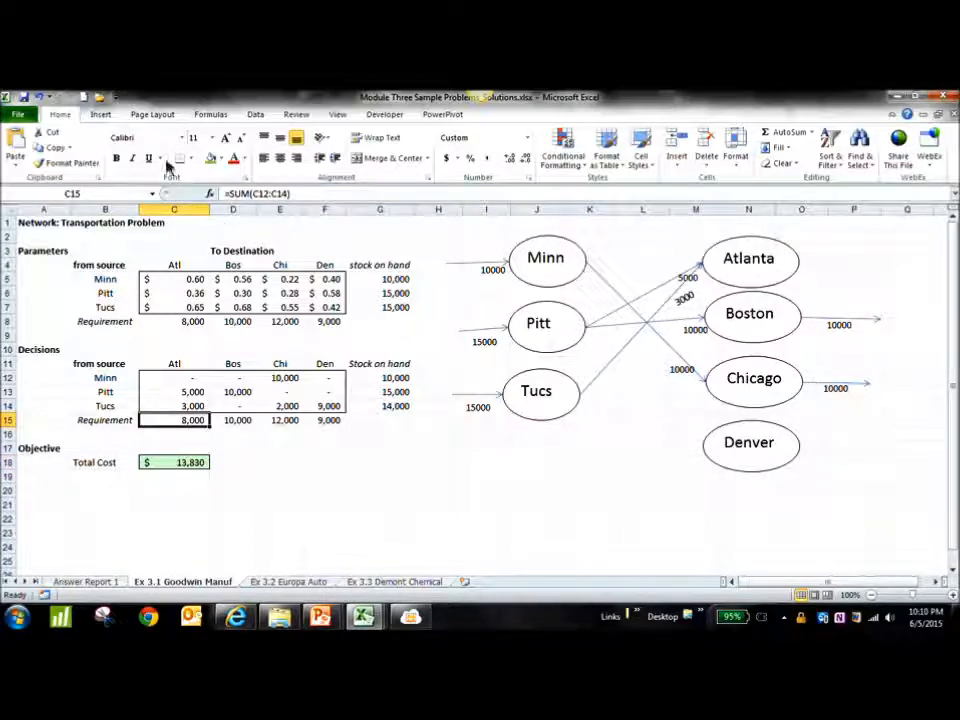
Draw a straight outgoing arrow about 0.98" long from the right side of the Atlanta oval.
click(99, 116)
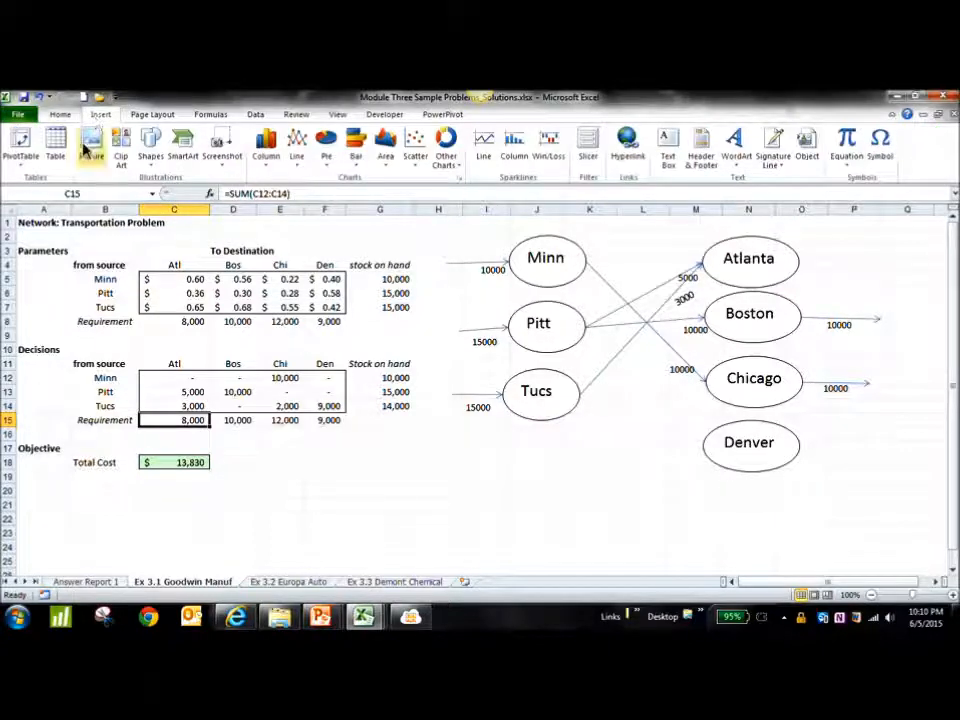
click(150, 142)
click(172, 192)
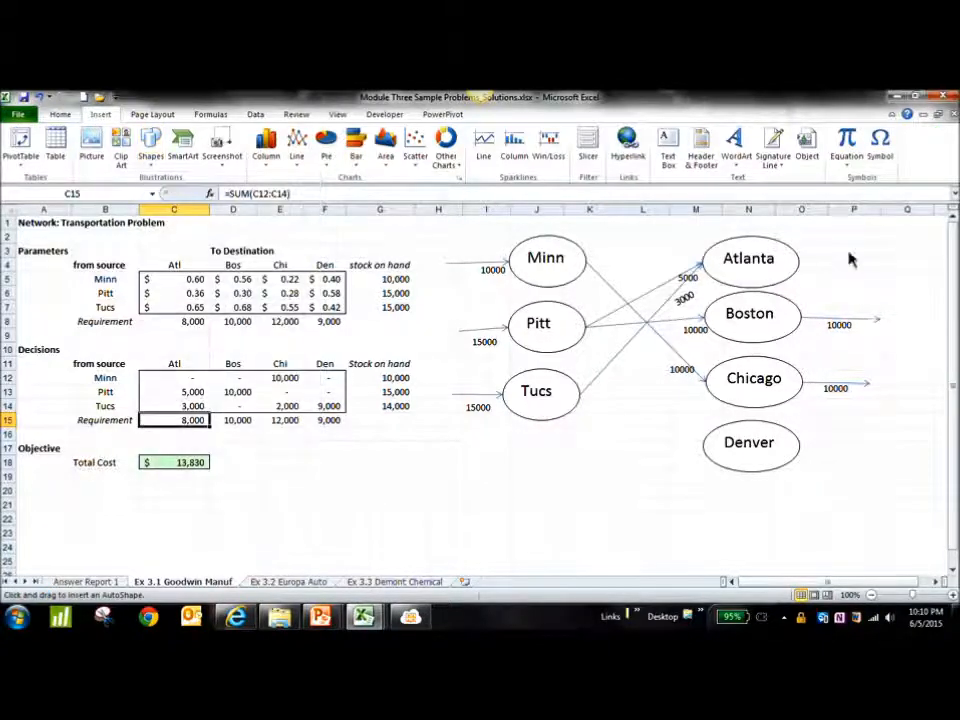
drag(815, 270, 865, 259)
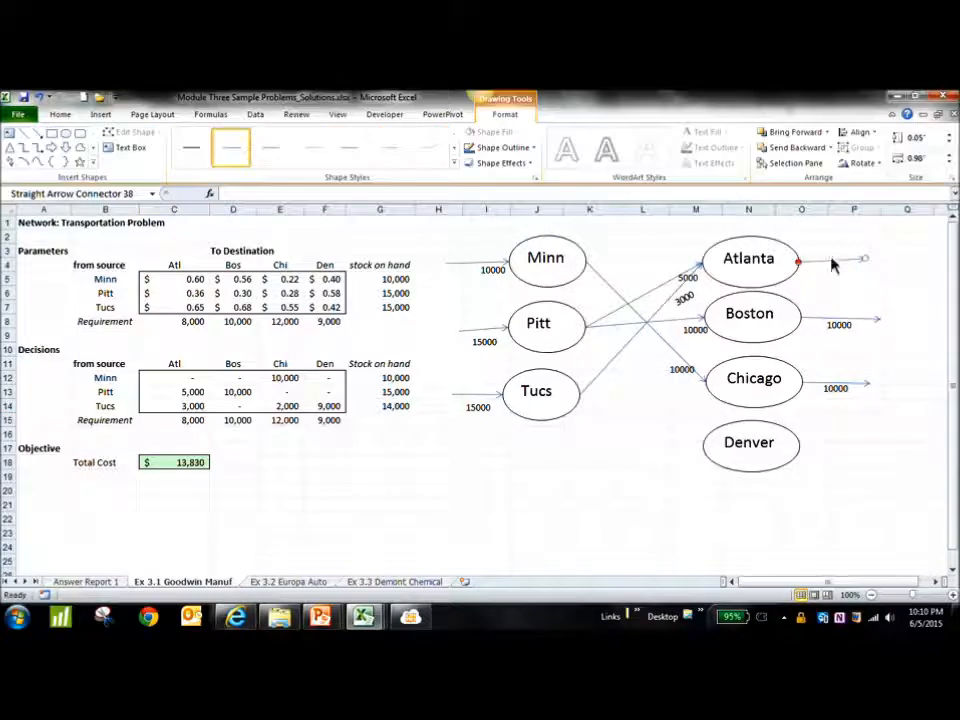
Add a text box reading 8000 below Atlanta's outgoing arrow and move it up close to the arrow.
click(130, 147)
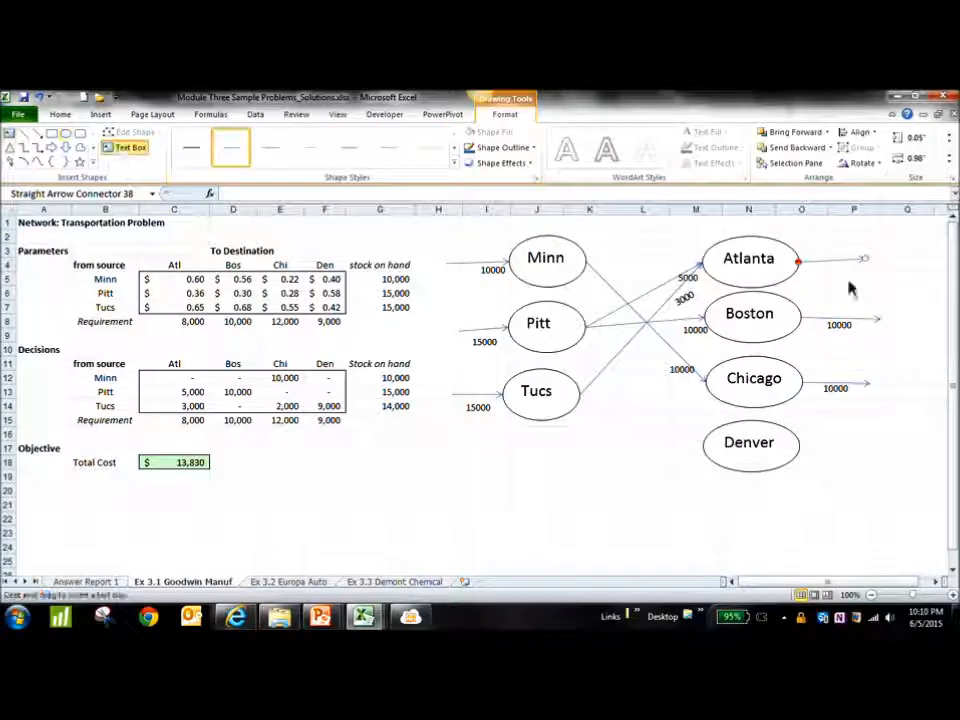
click(826, 280)
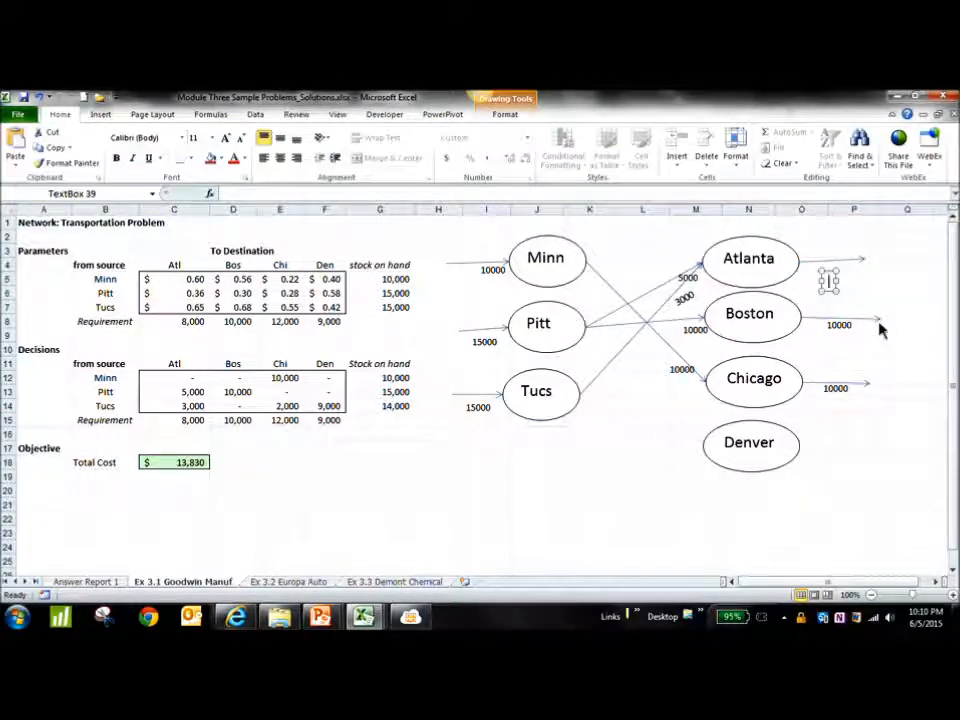
text(8000)
click(905, 266)
click(845, 286)
drag(848, 282, 847, 274)
click(874, 268)
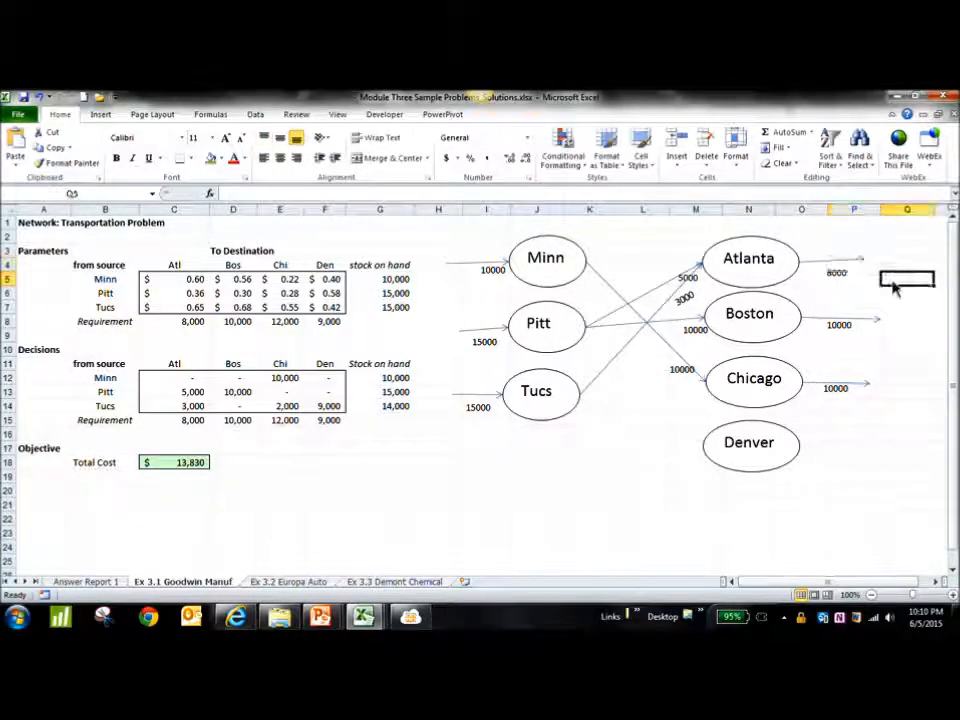
View the Europa Auto diagram on the Ex 3.2 sheet and check the MeetingBurner chat for participants' questions.
click(287, 583)
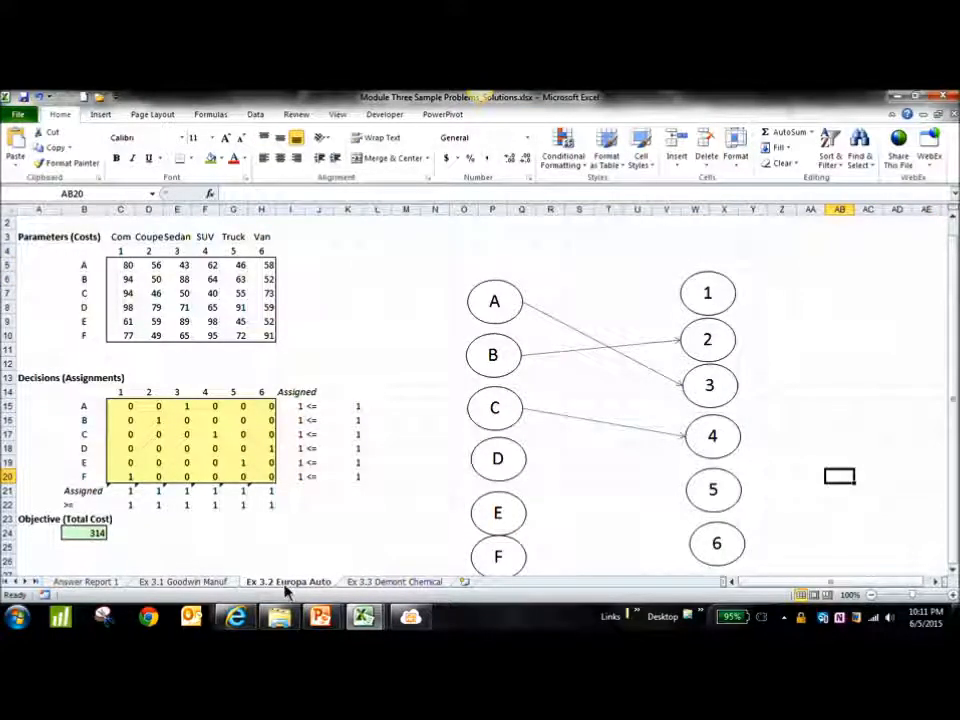
click(238, 617)
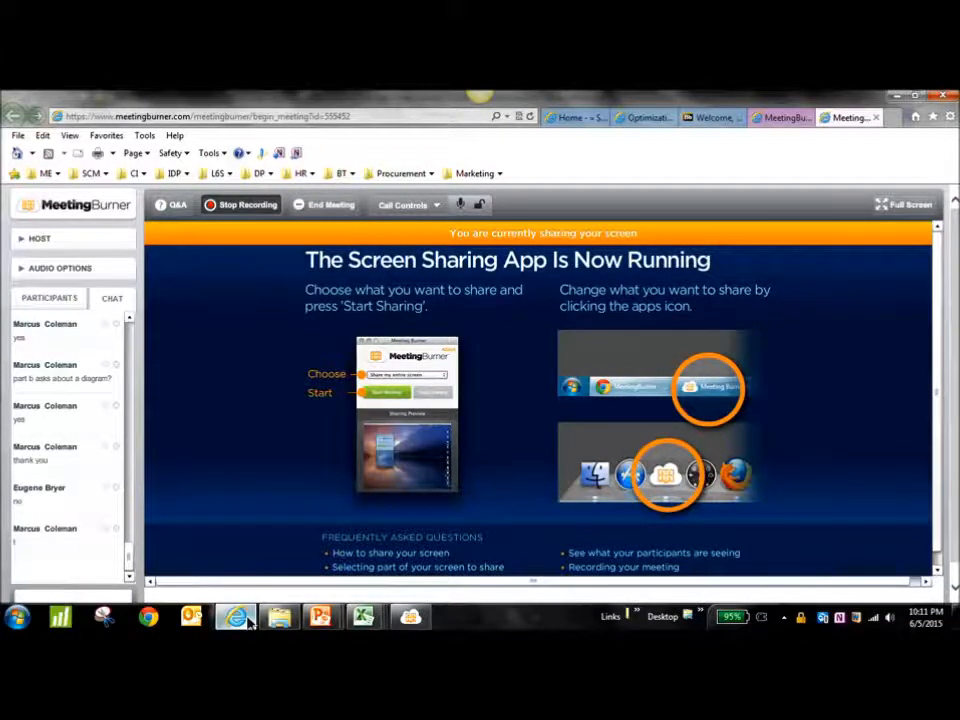
click(250, 621)
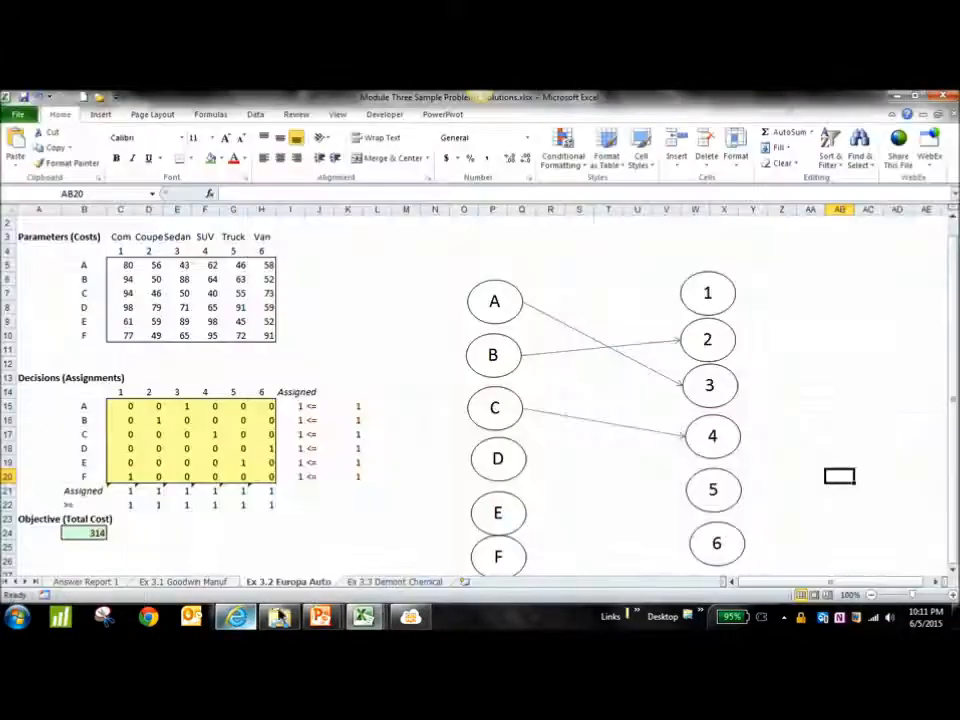
On the Ex 3.3 Demont Chemical sheet, clear the Stage 1 decision cells G6:H8 and the Stage 2 decision cells G13:H17.
click(390, 583)
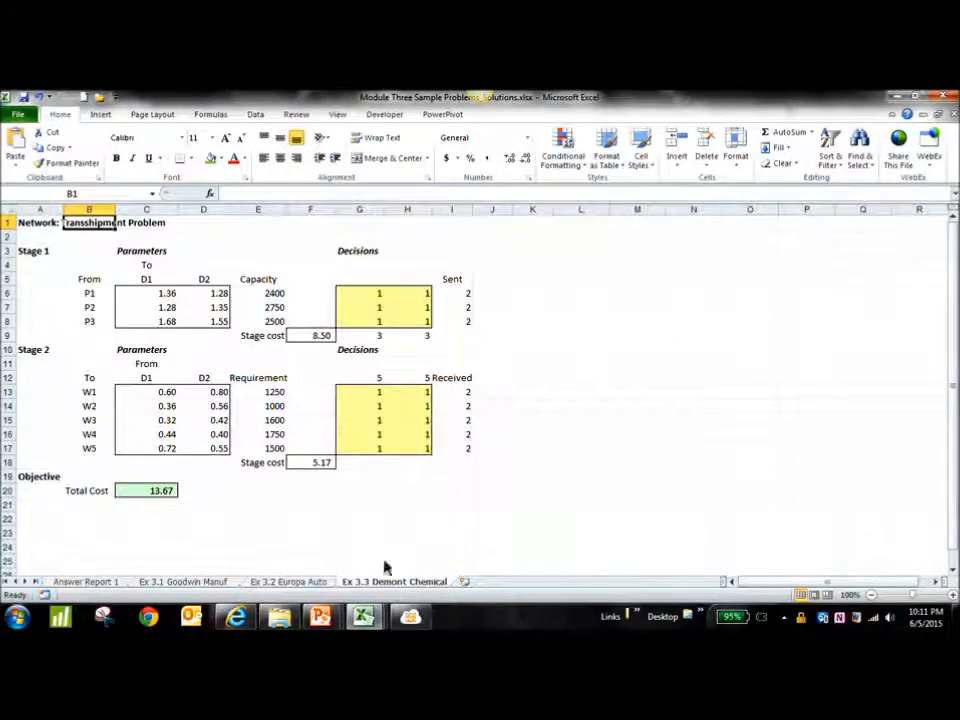
drag(360, 294, 416, 321)
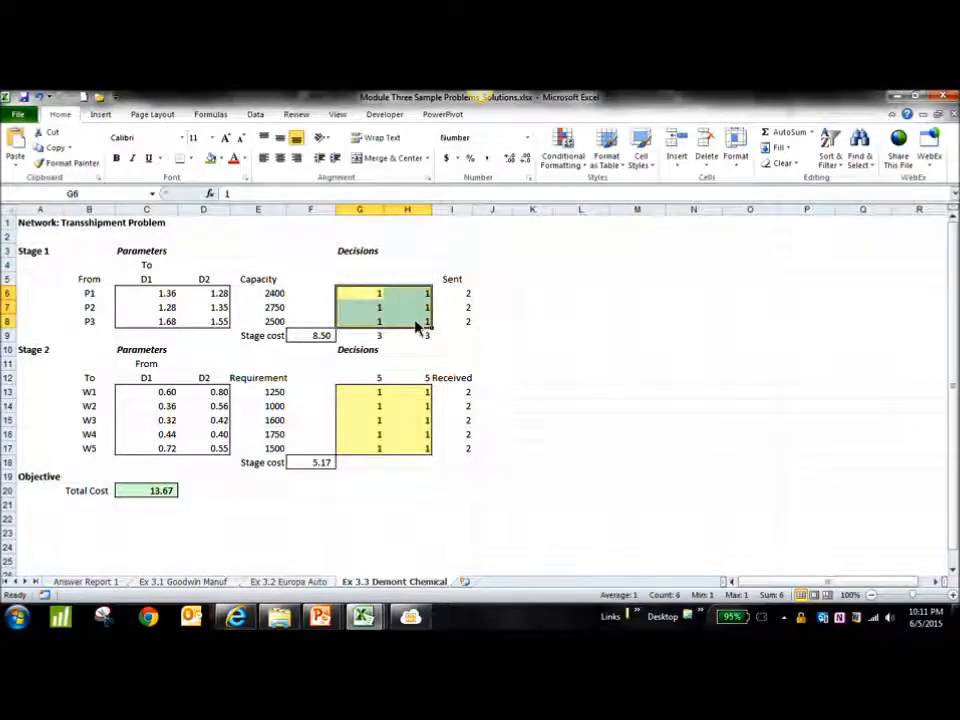
key(Delete)
drag(366, 397, 426, 458)
key(Delete)
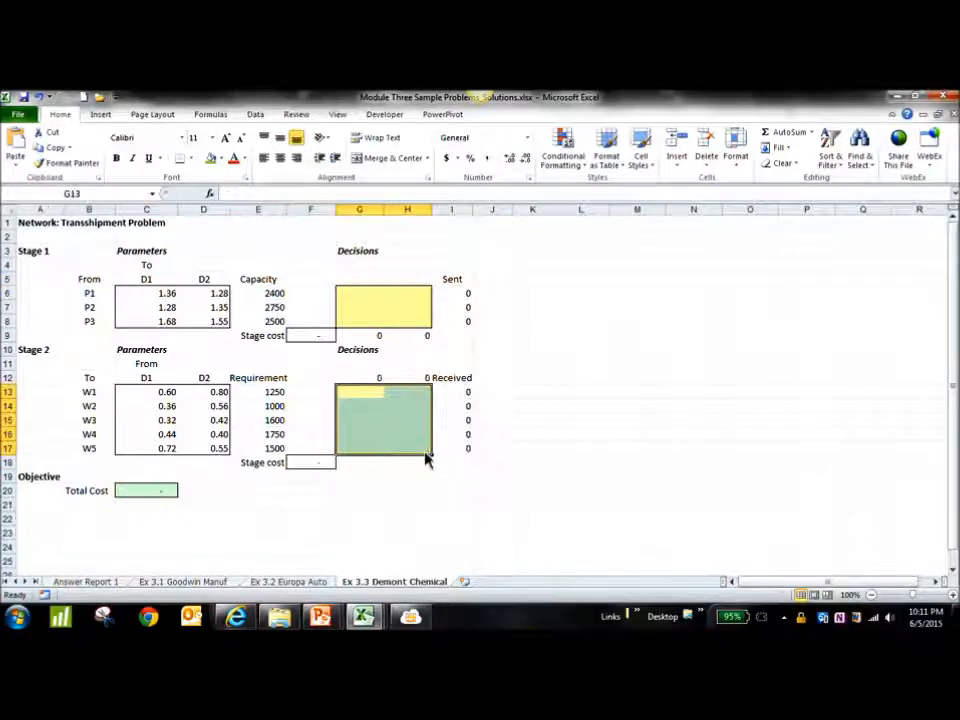
click(478, 514)
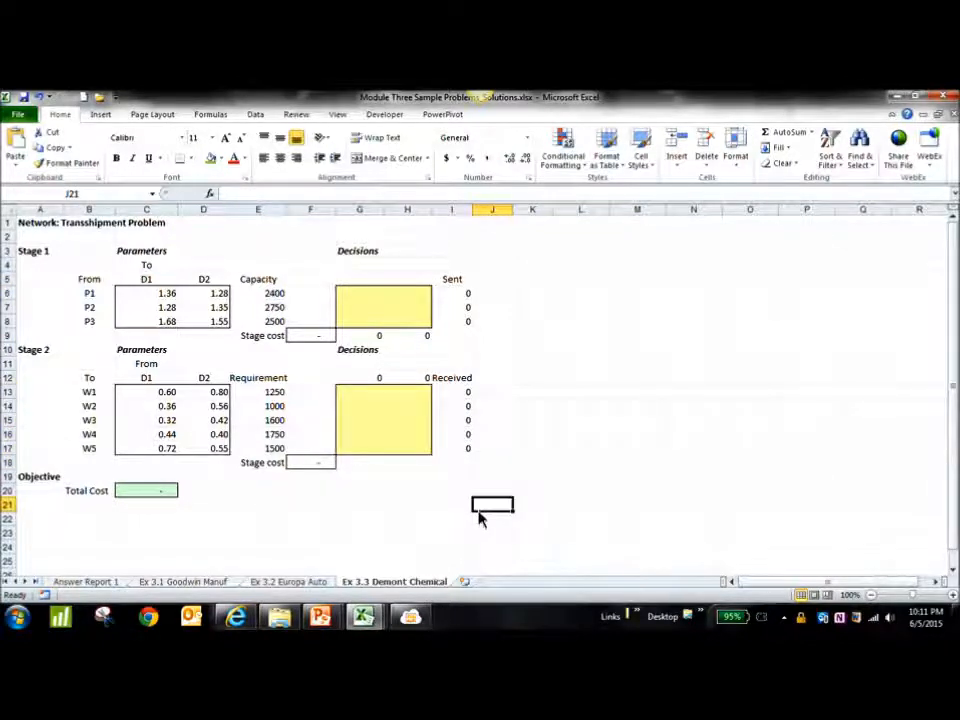
Examine the From and To labels of both stages, covering plants P1–P3, distributors D1–D2 and warehouses W1–W5.
drag(92, 282, 99, 334)
drag(160, 280, 197, 285)
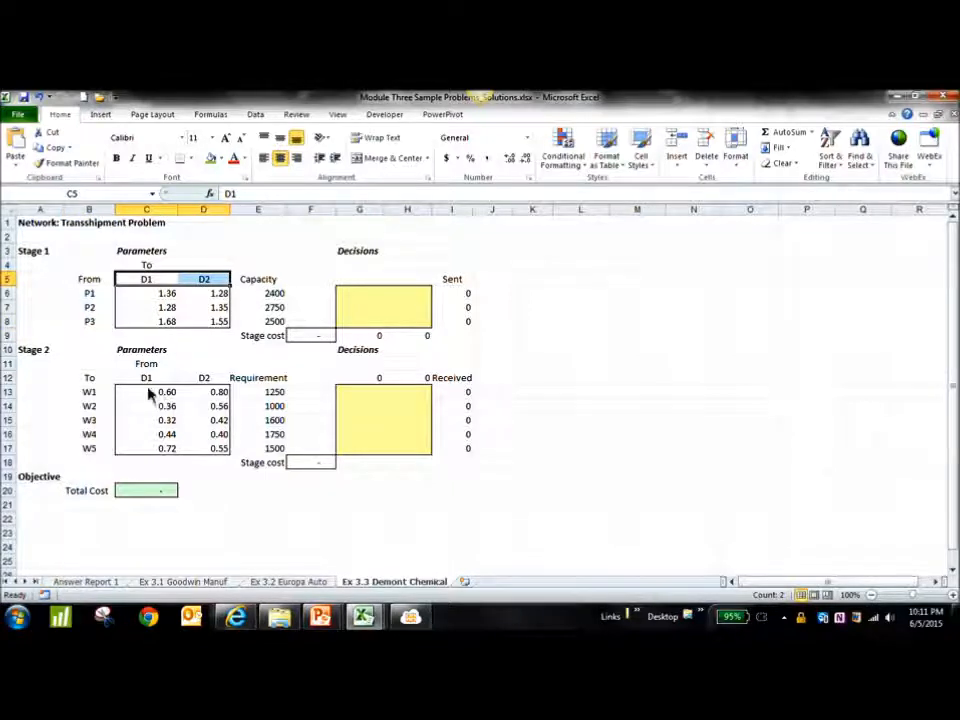
drag(143, 383, 204, 381)
drag(92, 398, 99, 452)
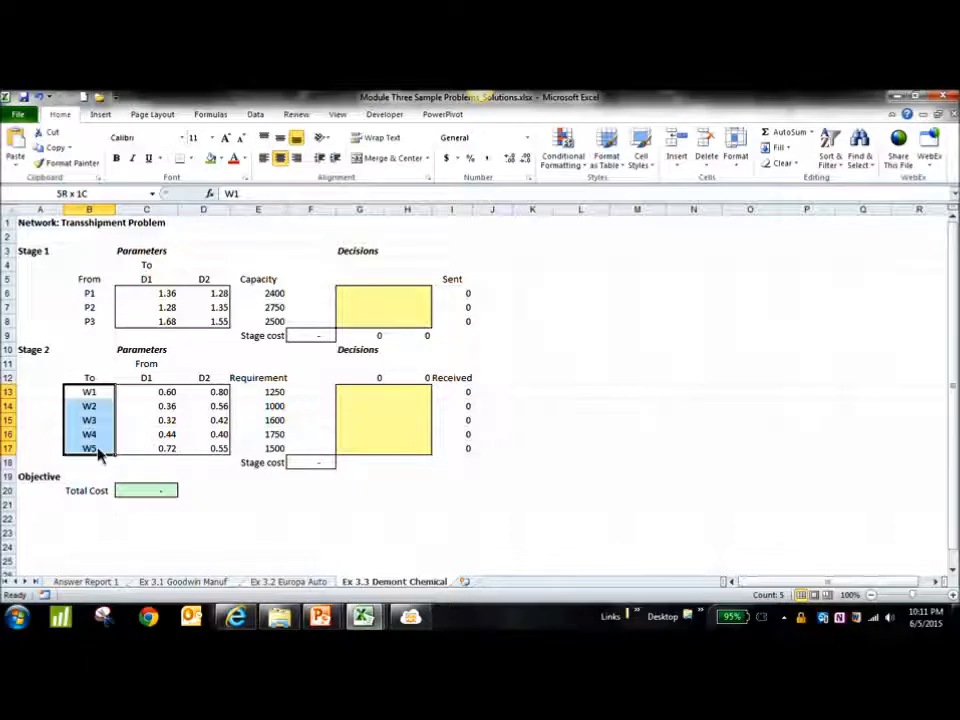
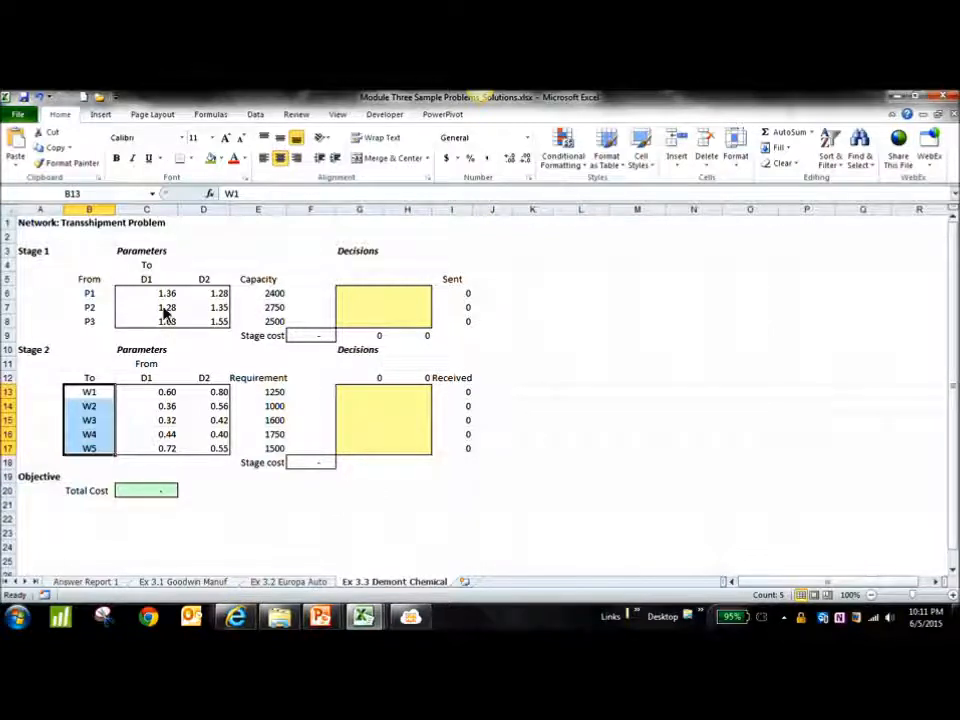
click(92, 280)
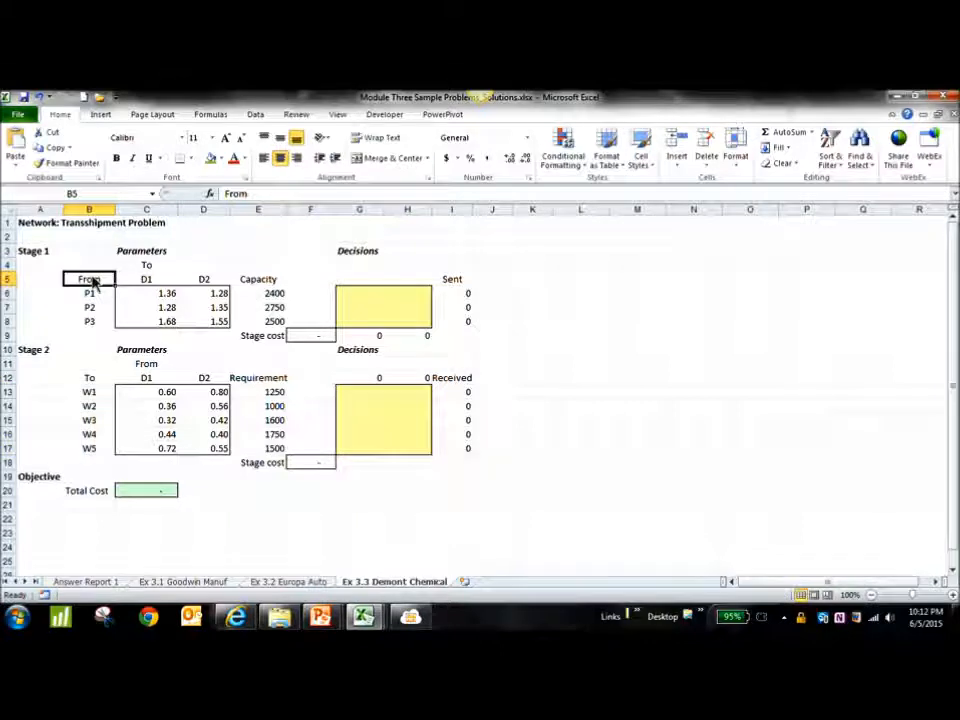
click(93, 379)
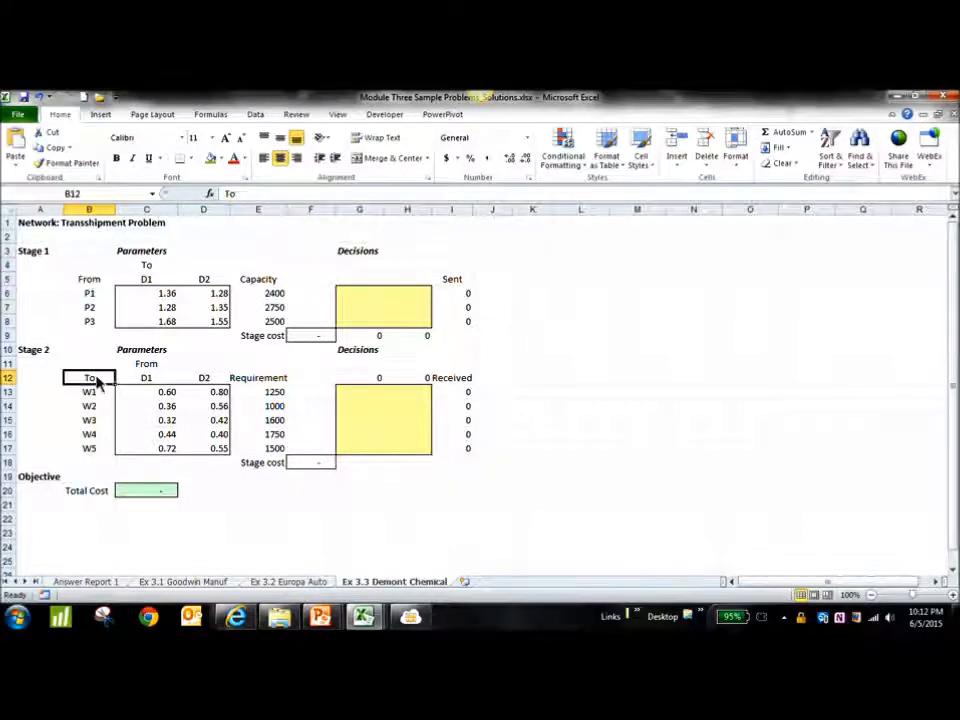
click(167, 268)
click(167, 366)
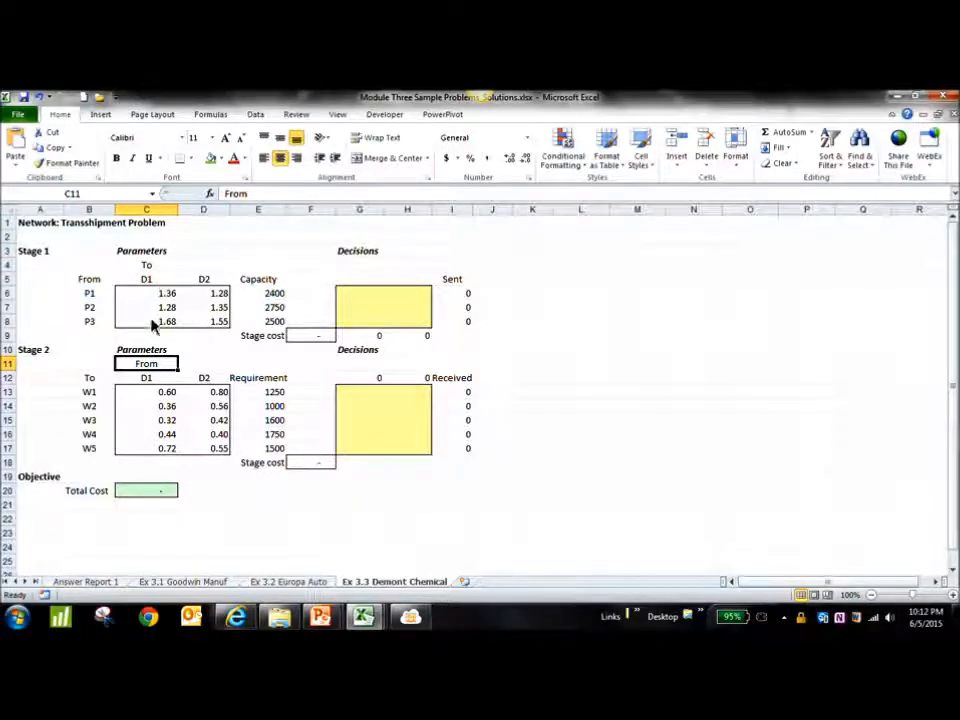
Insert a new column before the Capacity column and enter the heading D3 in cell E5.
click(256, 211)
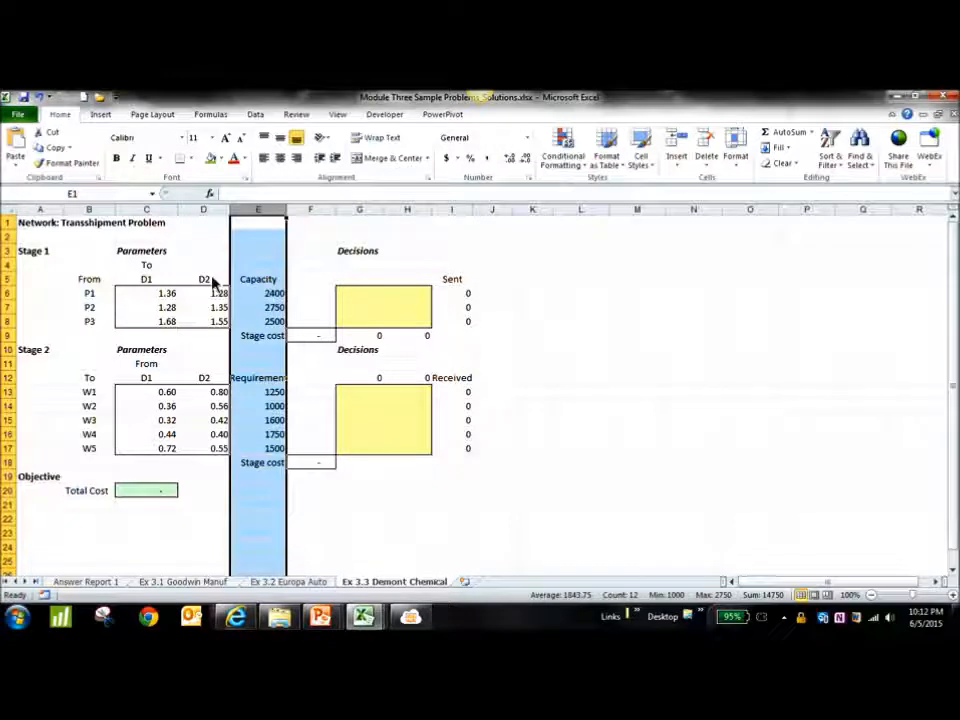
right_click(268, 212)
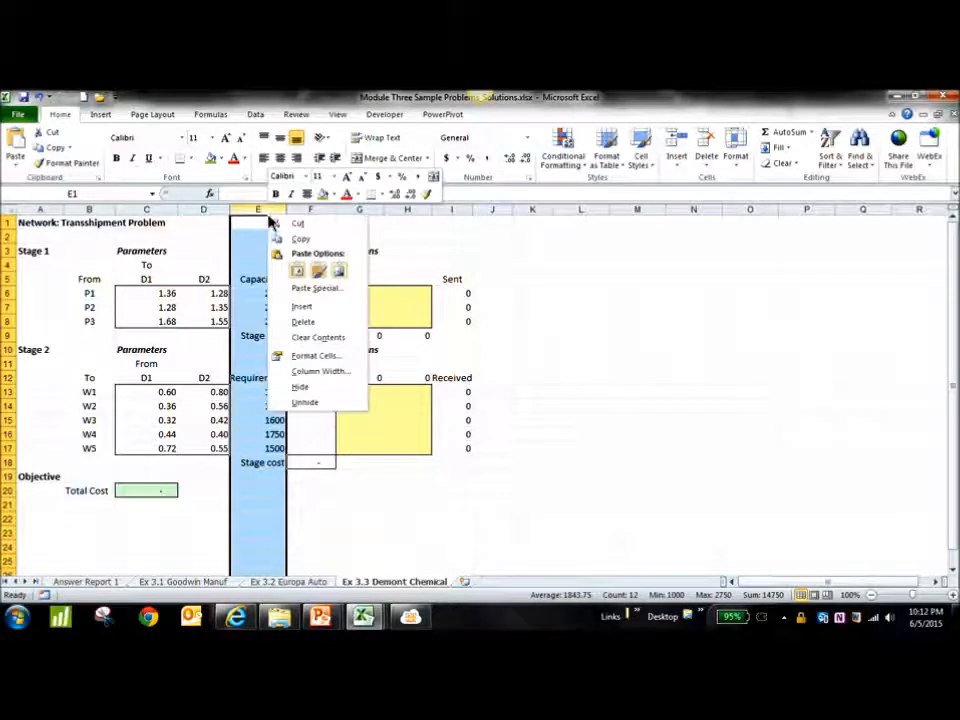
click(328, 309)
click(261, 284)
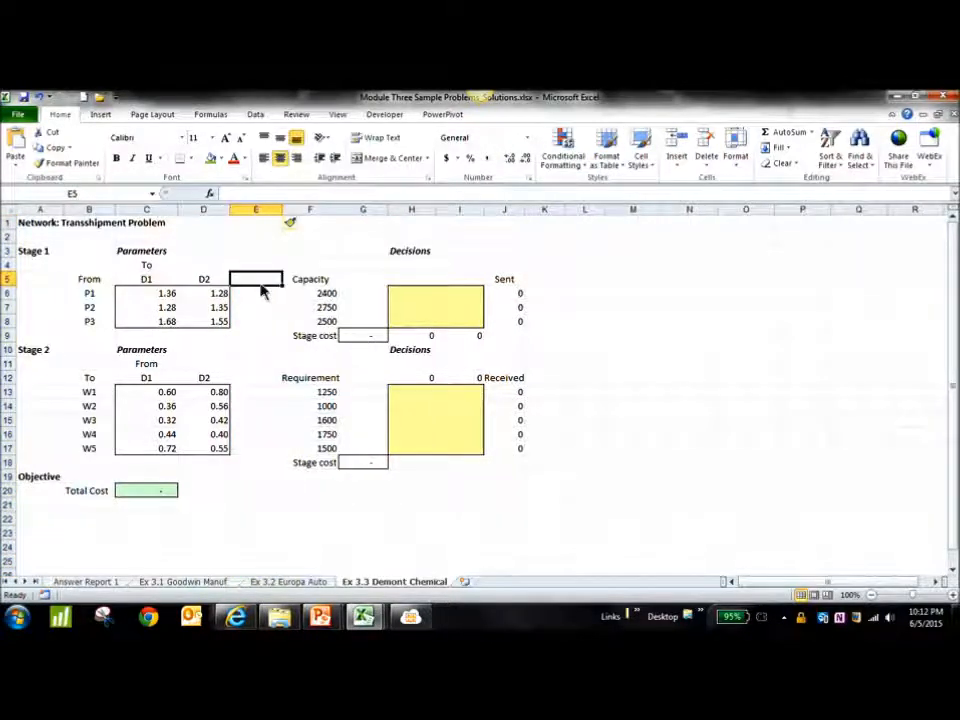
text(D3)
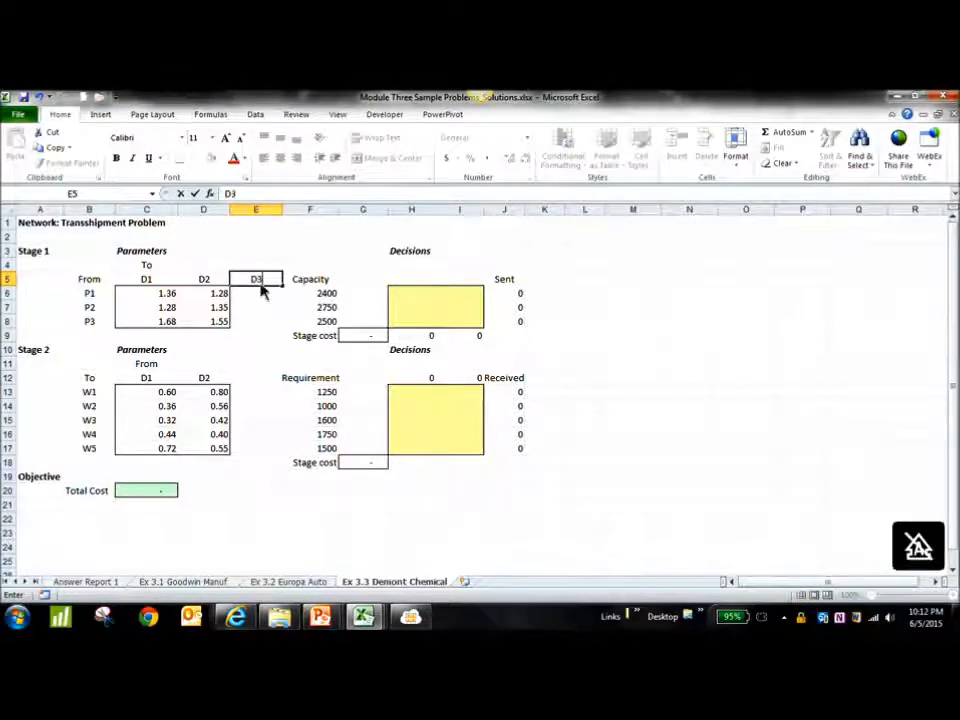
key(Return)
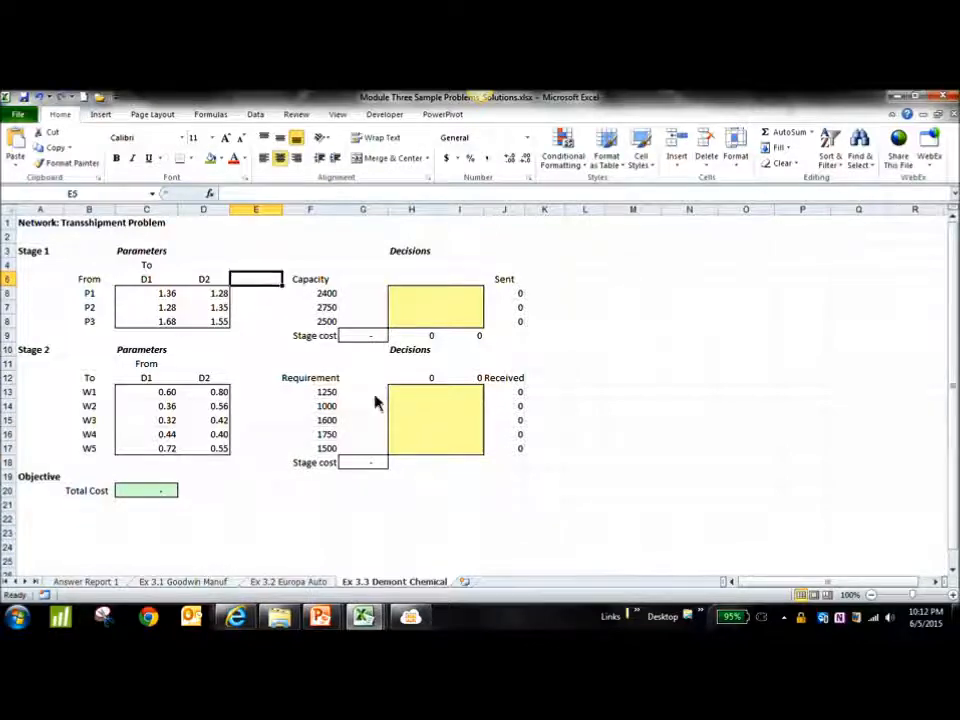
Undo the D3 heading and the column inserted before Capacity.
key(ctrl+space)
key(ctrl+minus)
click(624, 478)
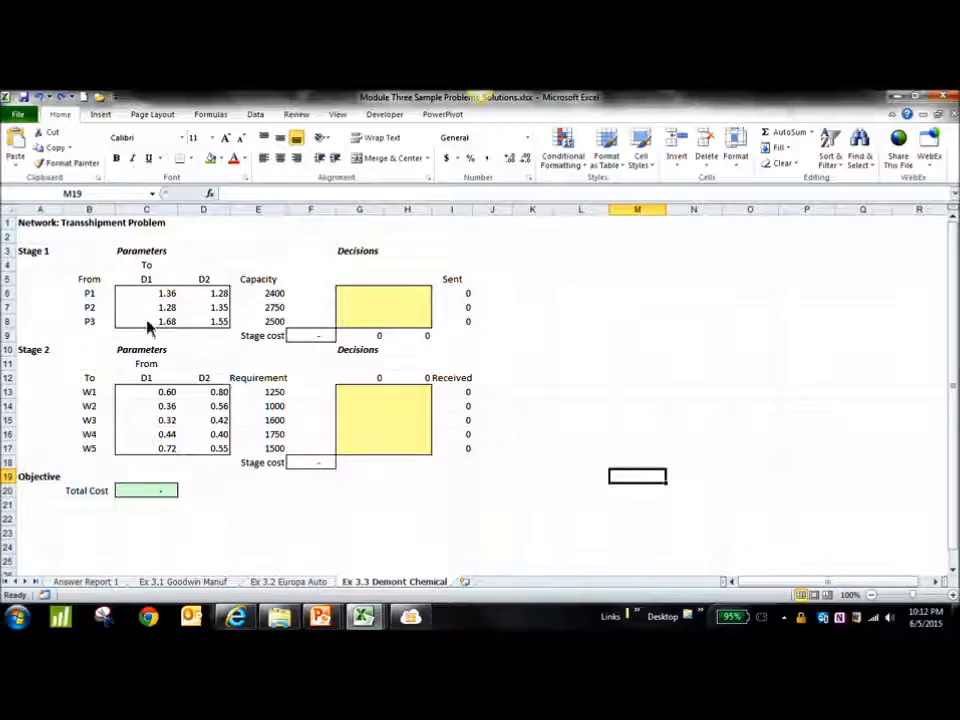
Draw an oval about 0.55" high and 0.81" wide around columns L and M, rows 3 to 5, and label it P1.
drag(98, 297, 107, 326)
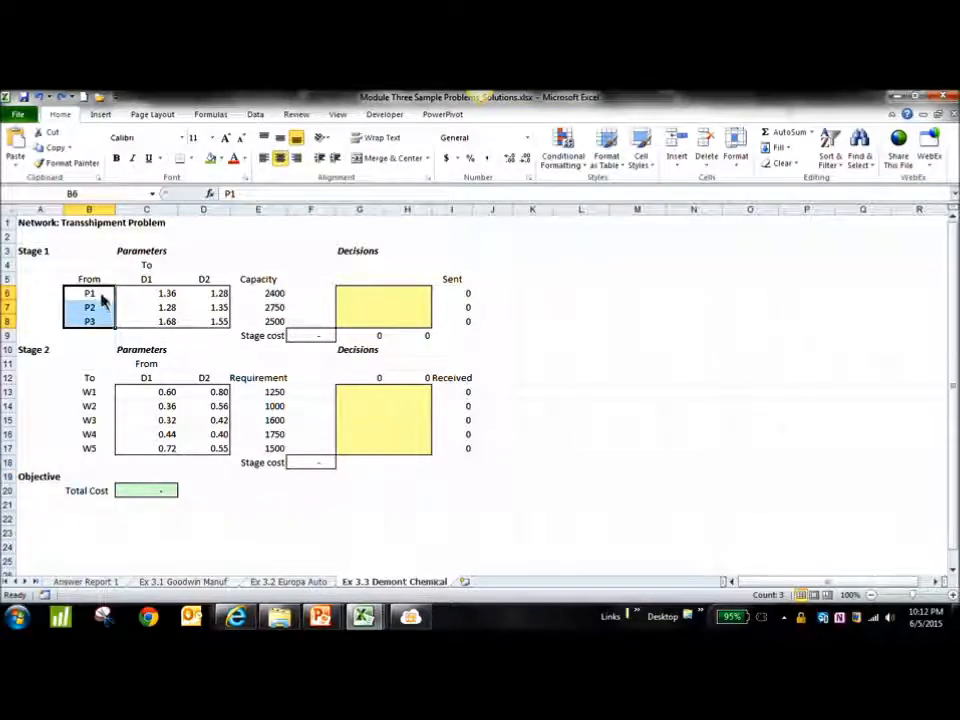
click(103, 296)
click(100, 114)
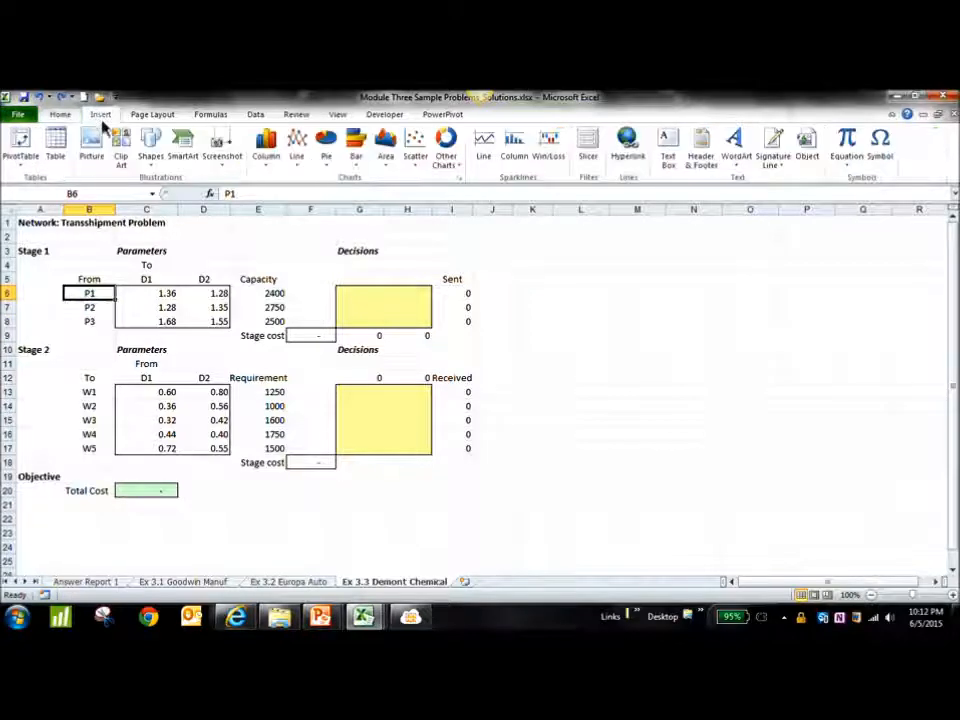
click(152, 142)
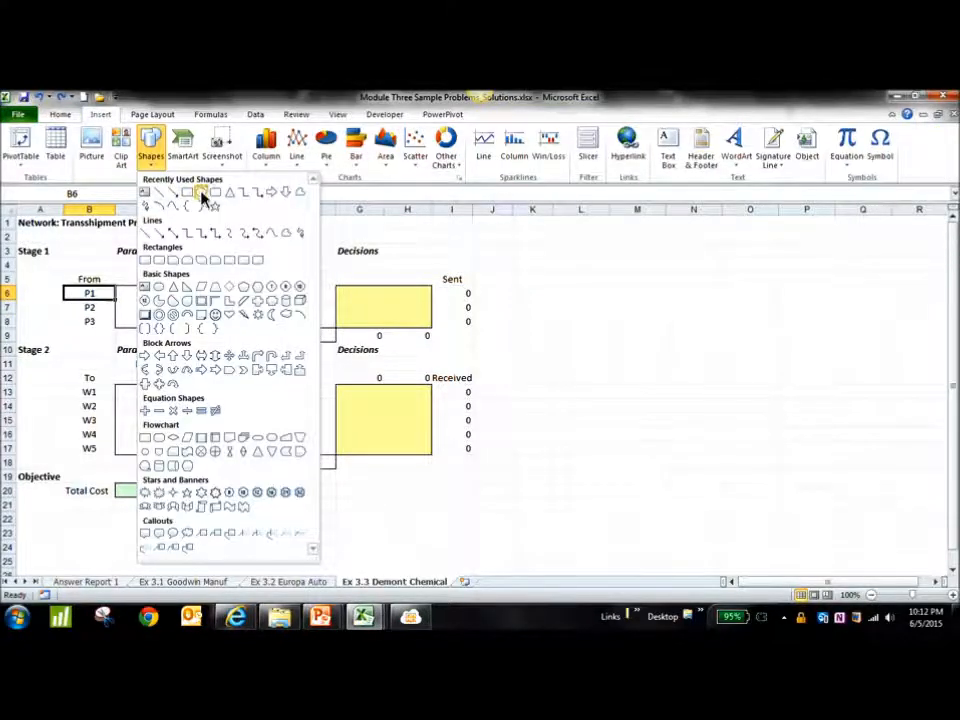
click(200, 194)
drag(590, 251, 647, 290)
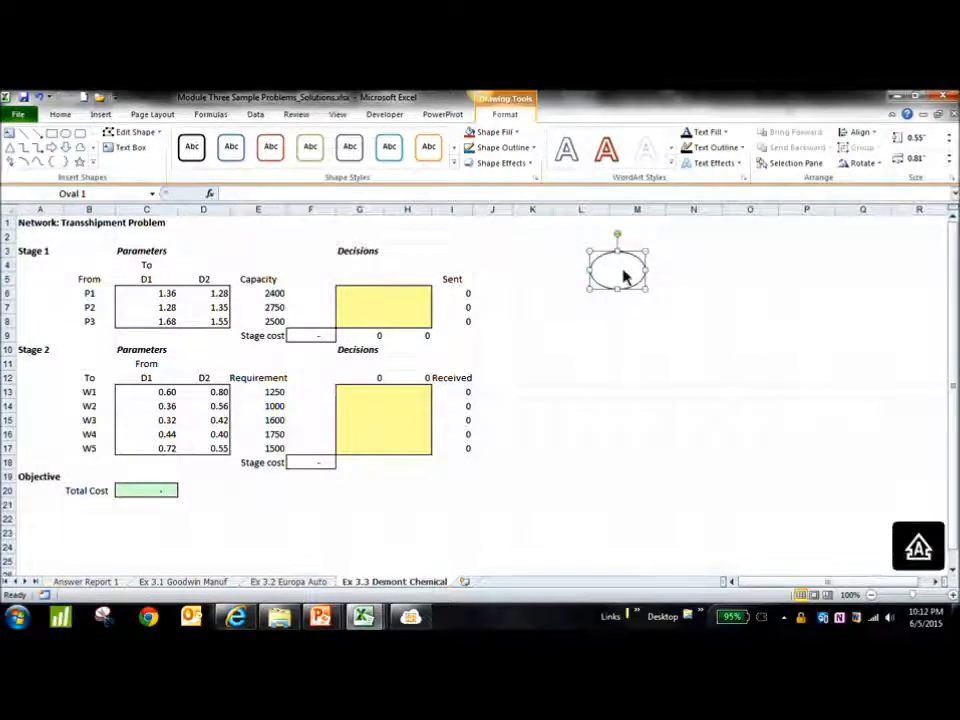
text(P1)
key(Escape)
key(Escape)
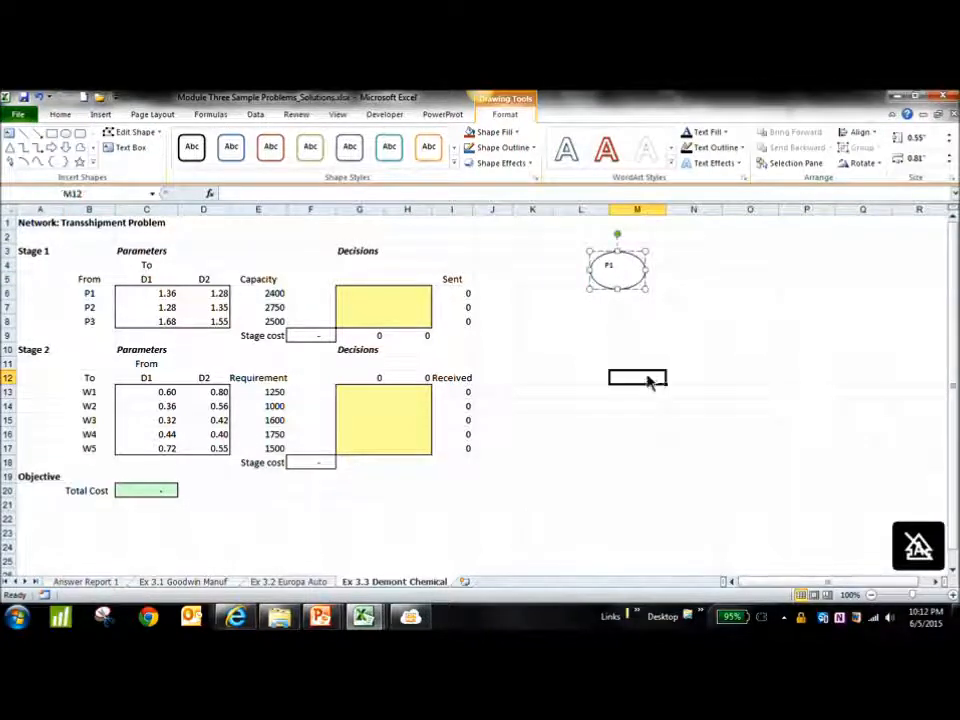
Duplicate the P1 oval twice and arrange the two copies in a column below the original.
click(623, 279)
key(ctrl+d)
key(ctrl+d)
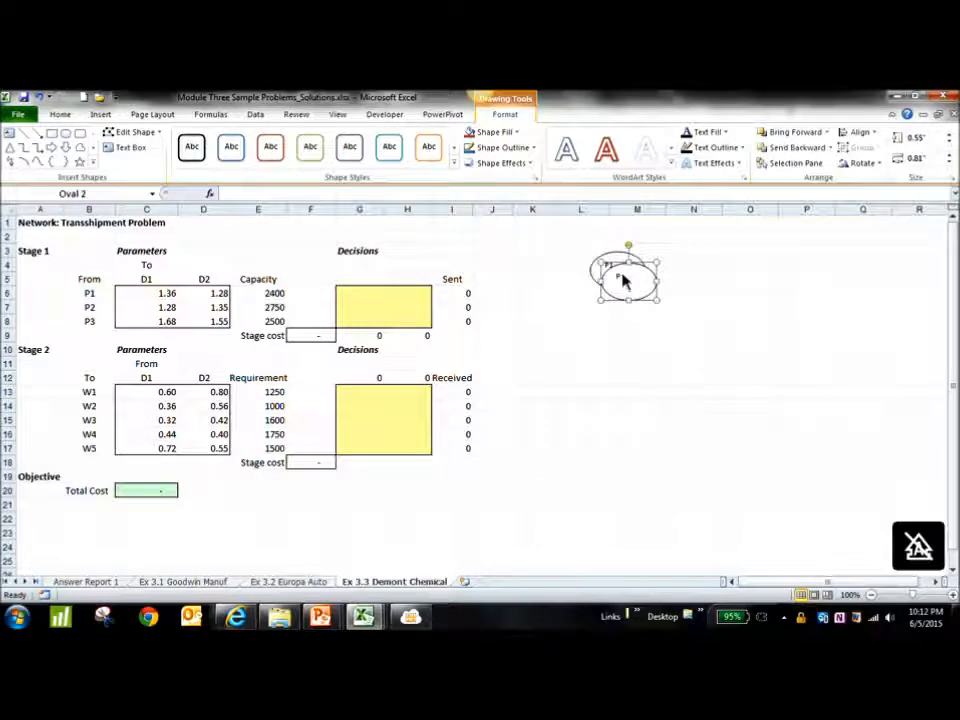
drag(621, 279, 640, 385)
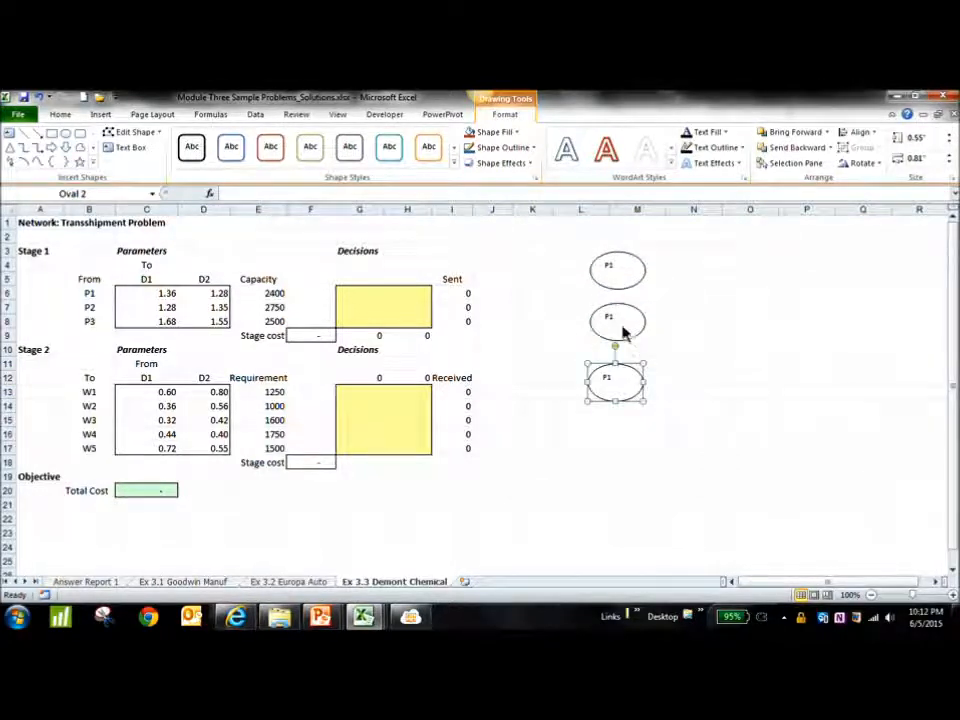
Relabel the middle oval P2 and the lowest oval P3.
click(615, 322)
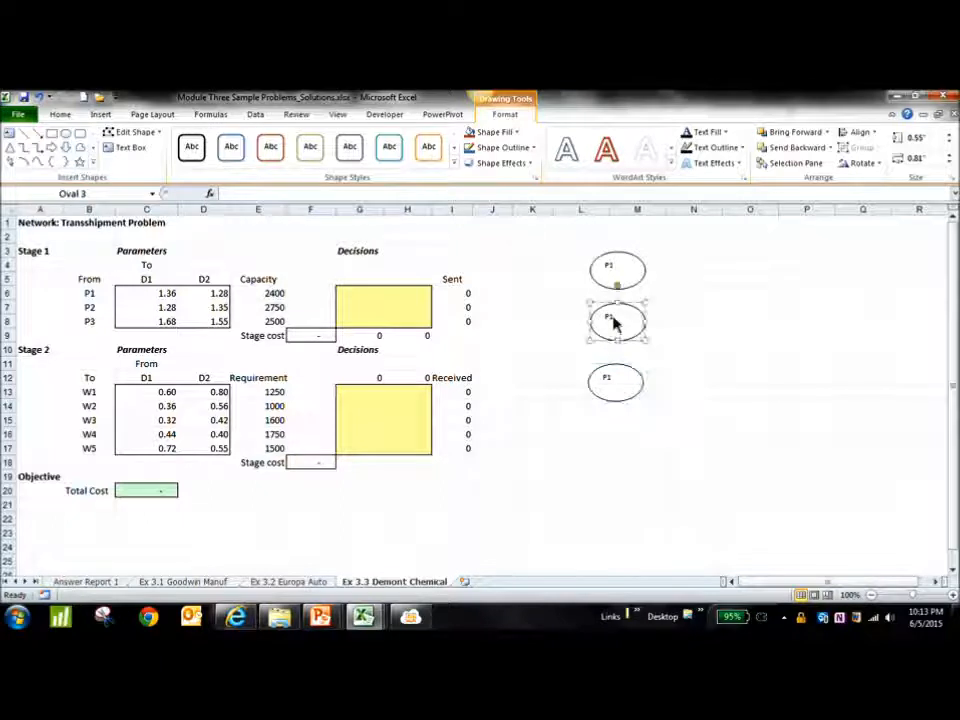
text(P2)
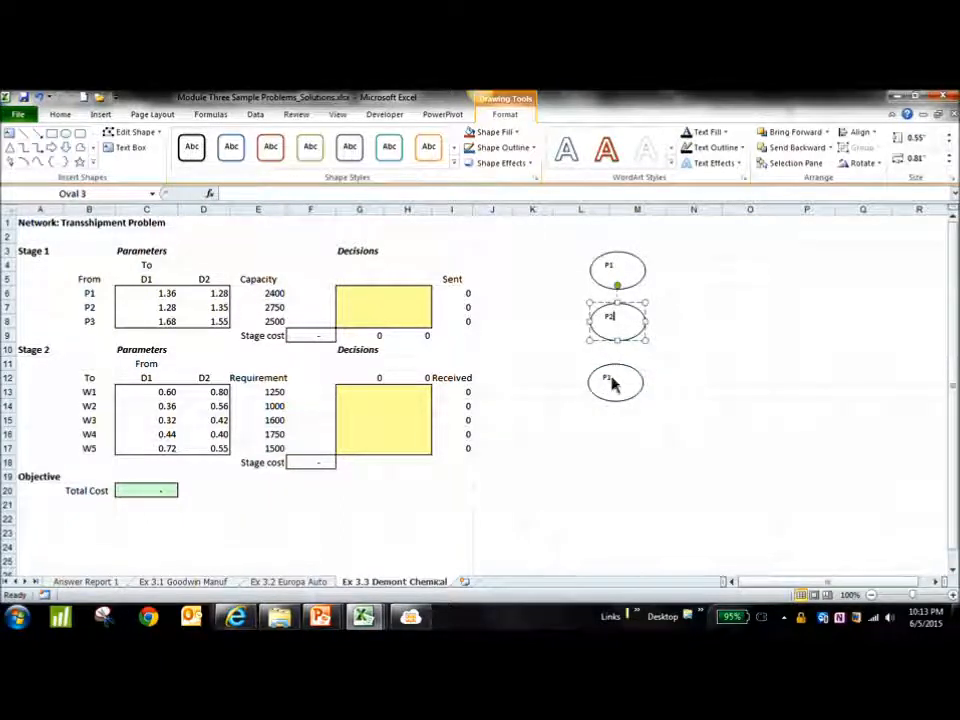
click(614, 384)
key(BackSpace)
text(3)
click(716, 381)
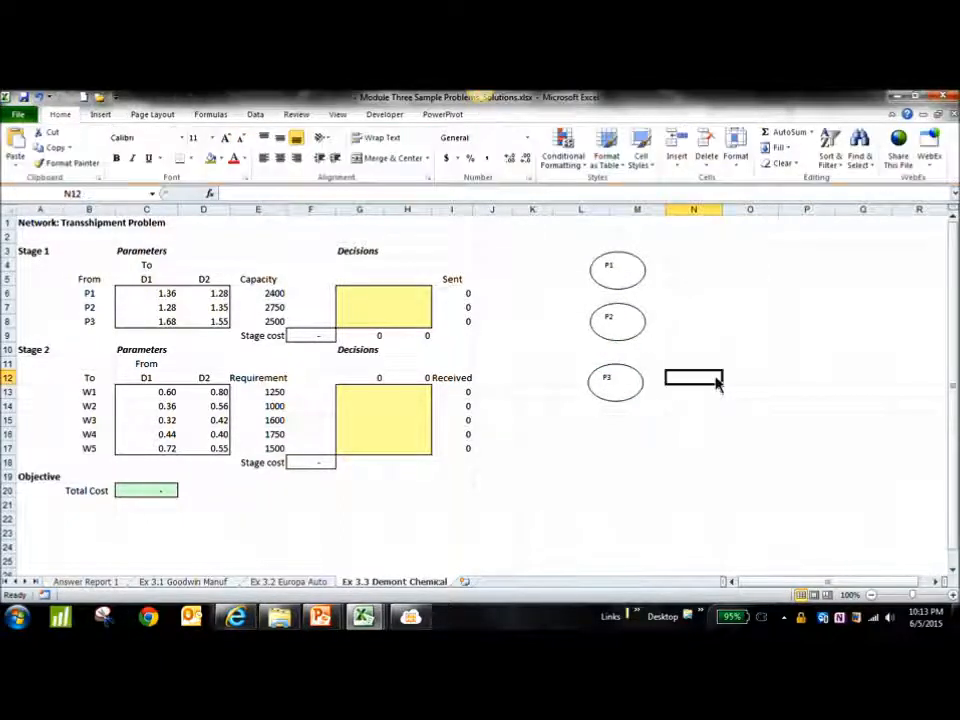
Paste a copy of the P1 oval, place it beside P1 around columns N and O, and relabel it D1.
key(ctrl+v)
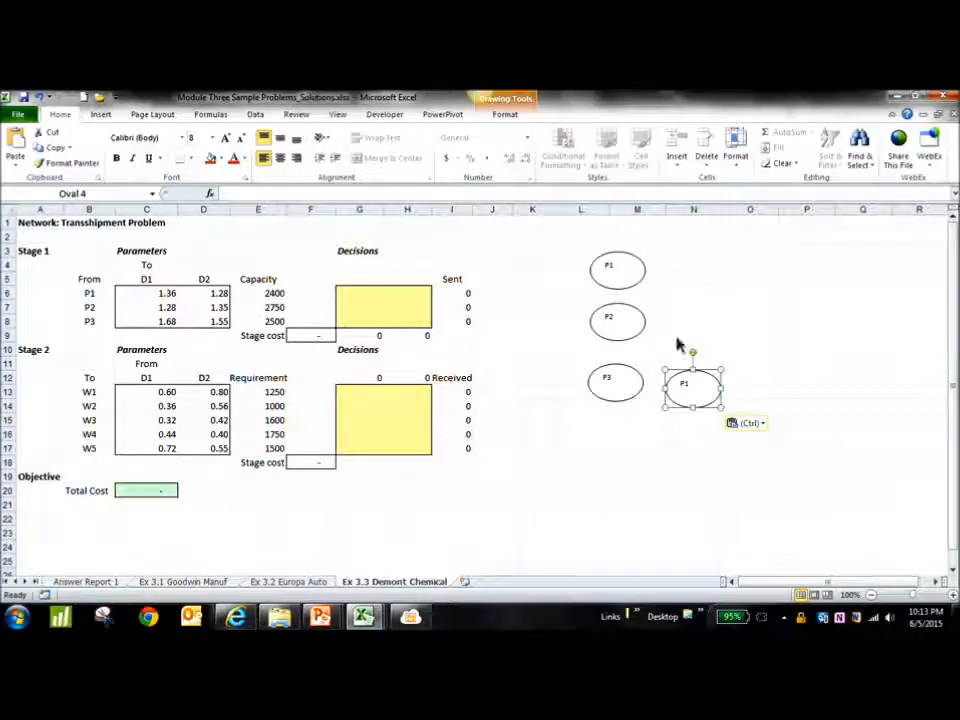
drag(705, 399, 738, 289)
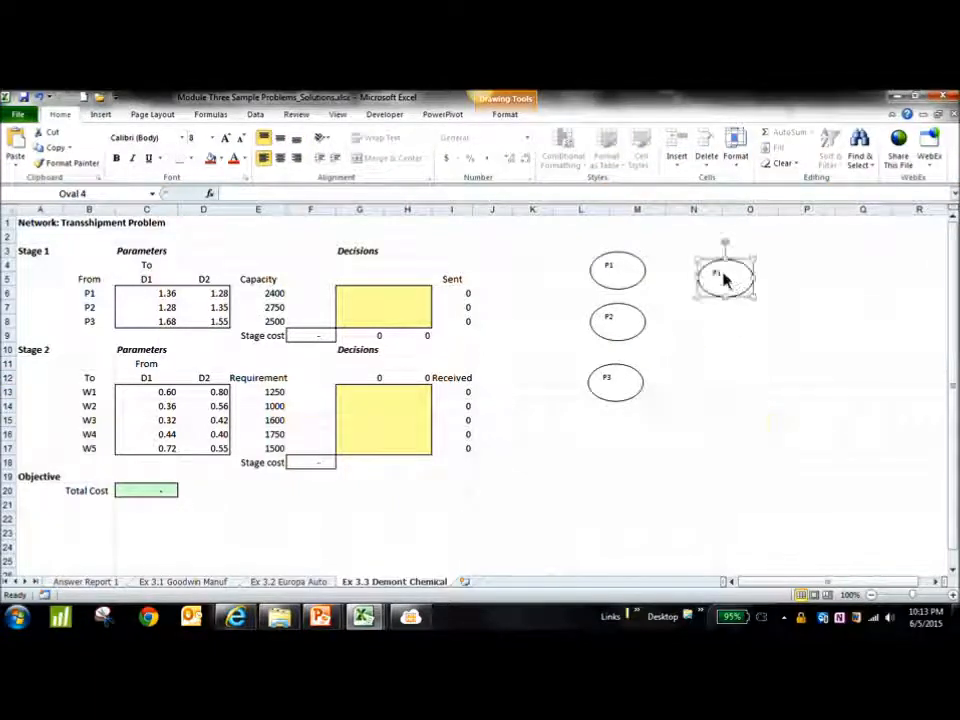
double_click(718, 274)
key(Caps_Lock)
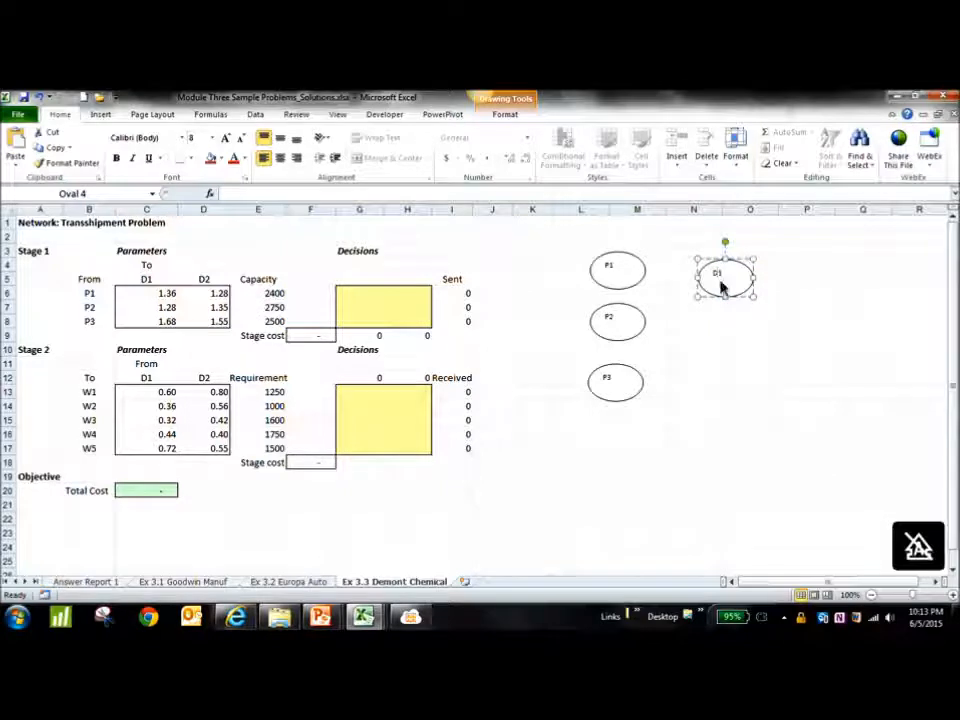
Paste another copy of the oval directly below D1 and relabel it D2.
key(ctrl+v)
drag(745, 300, 726, 330)
double_click(722, 329)
key(Caps_Lock)
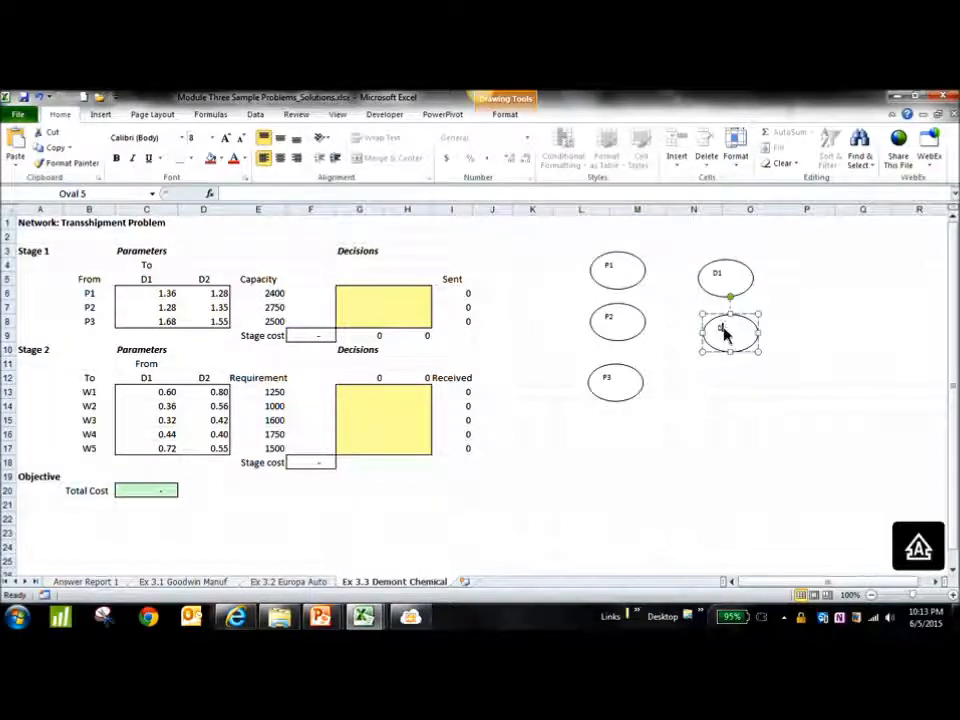
text(D2)
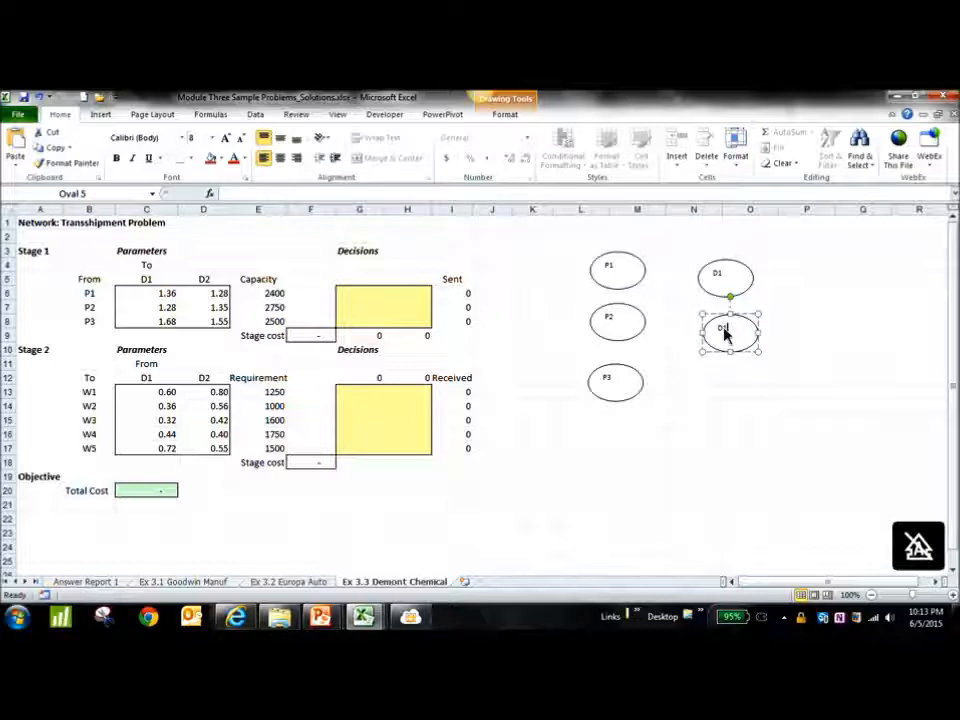
Paste five more copies of the P1 oval and arrange them in a column over columns P and Q, rows 3 to 16.
click(793, 366)
key(ctrl+v)
drag(818, 372, 846, 256)
key(ctrl+v)
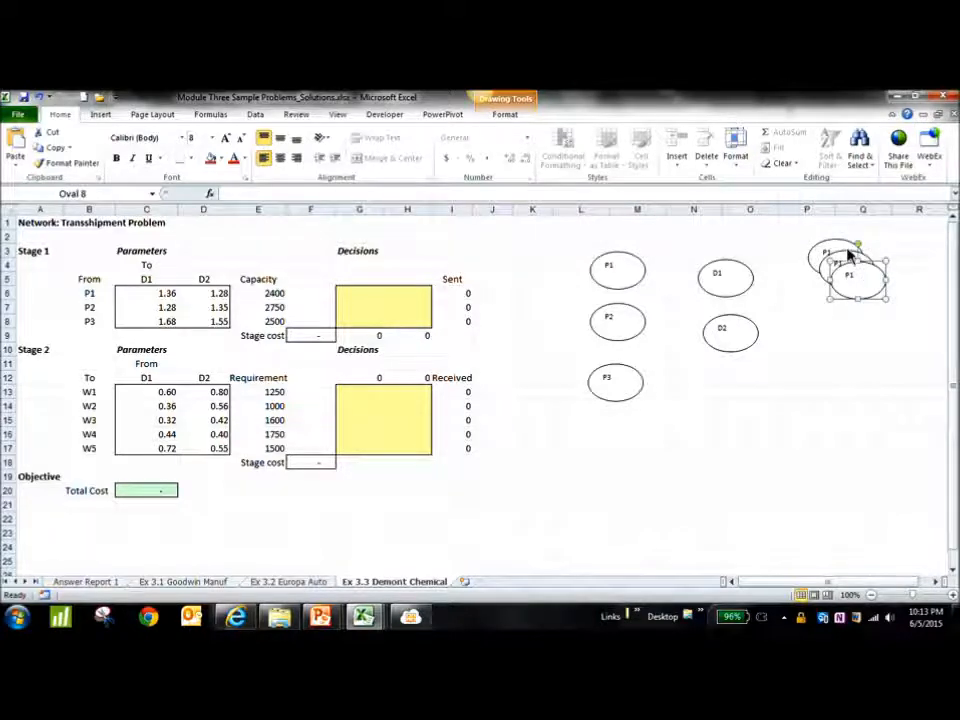
key(ctrl+v)
key(ctrl+v)
drag(887, 320, 852, 338)
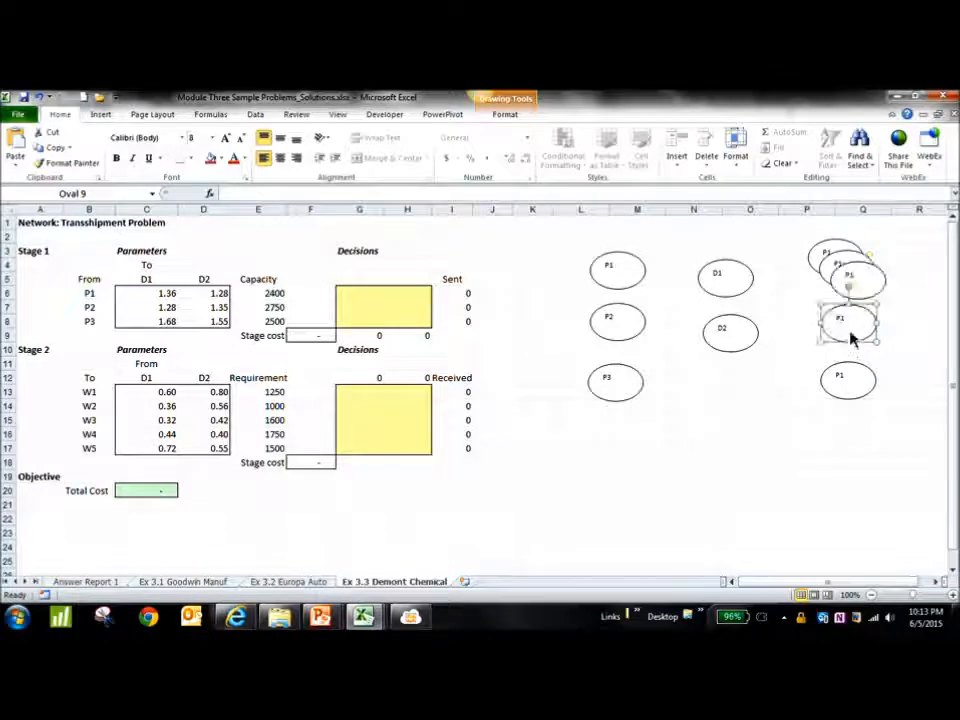
drag(855, 293, 839, 311)
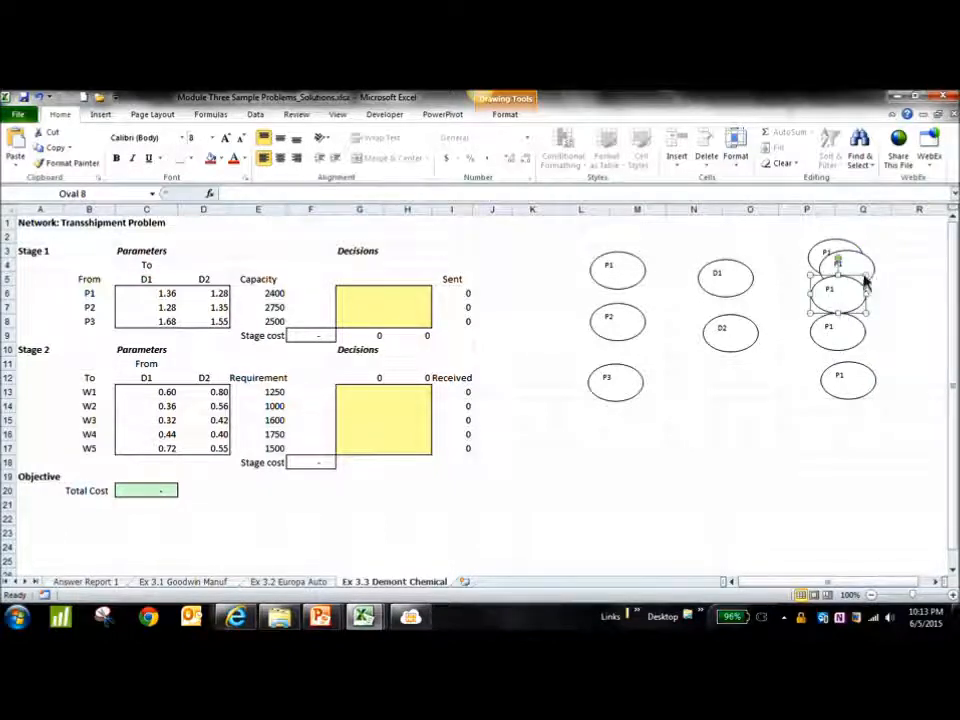
mouse_move(866, 272)
mouse_down()
mouse_move(846, 433)
mouse_move(855, 429)
mouse_move(852, 373)
mouse_move(853, 386)
mouse_up()
click(878, 396)
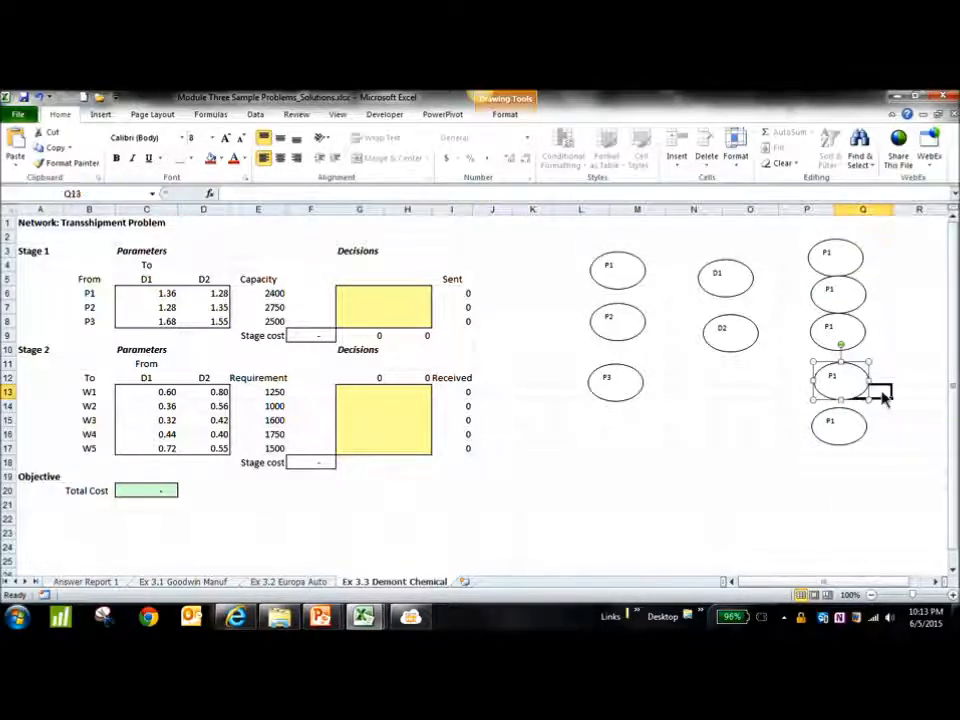
click(675, 494)
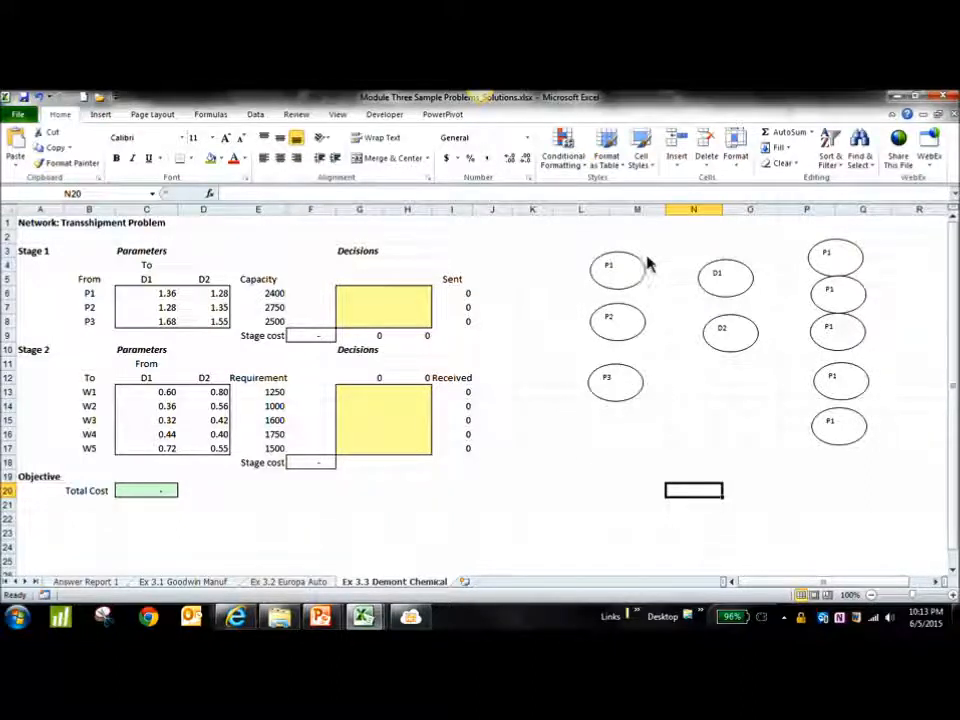
Relabel all five ovals in the third column W1.
click(838, 264)
text(W1)
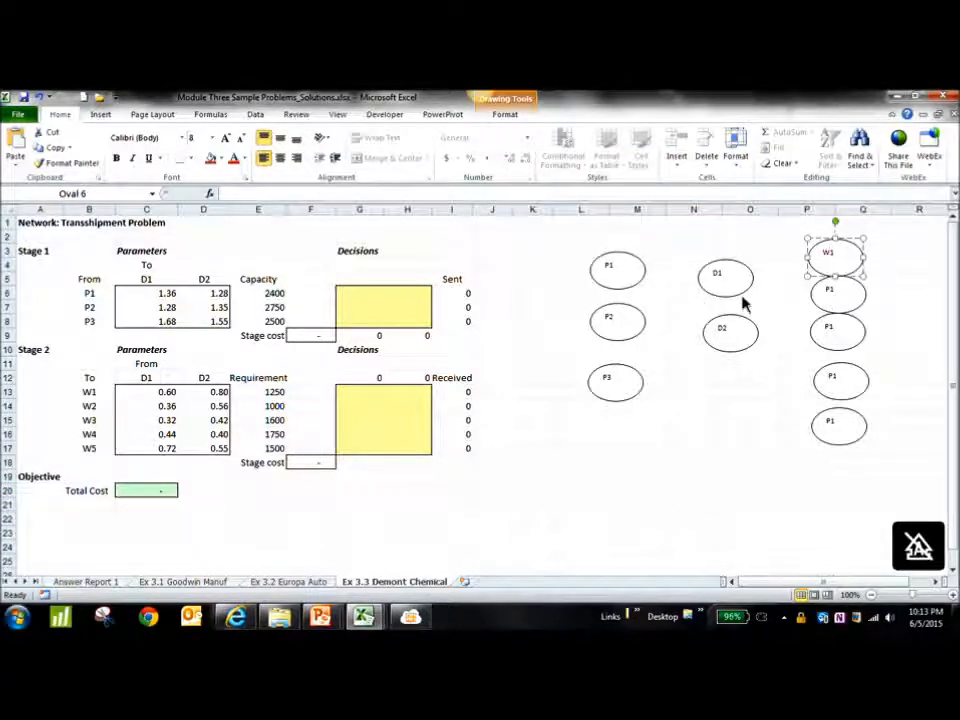
click(833, 292)
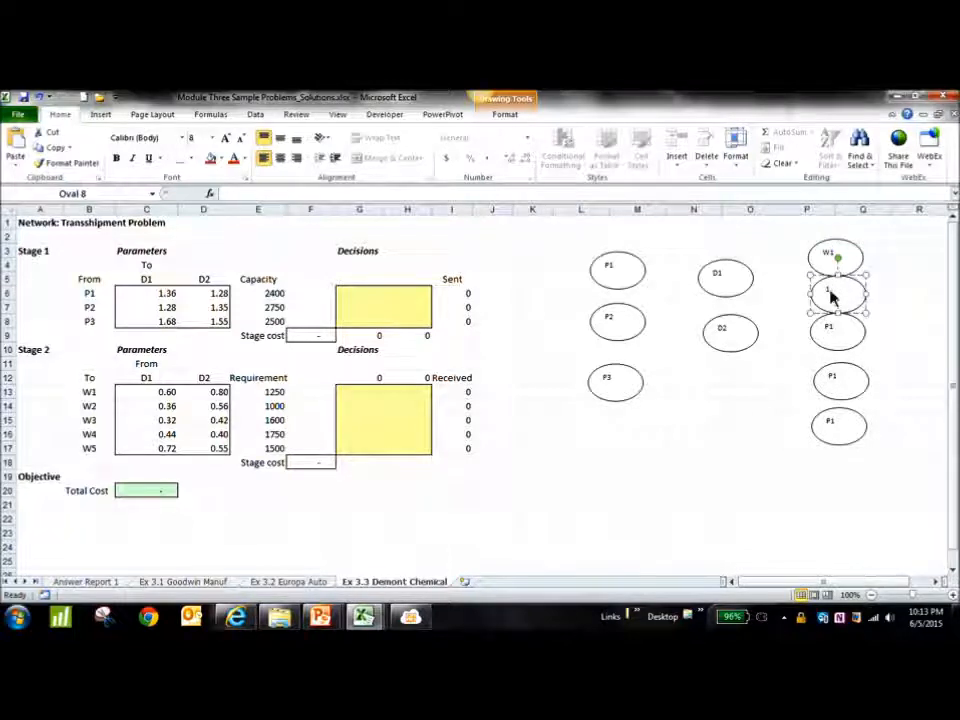
text(W1)
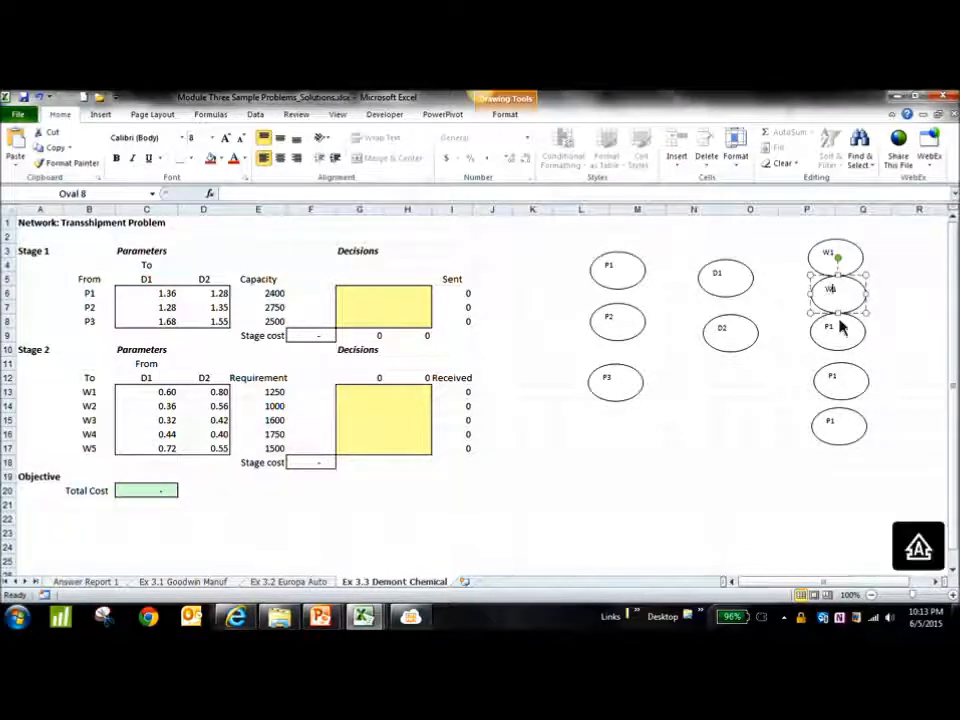
click(834, 333)
text(w)
key(BackSpace)
key(Caps_Lock)
text(W3)
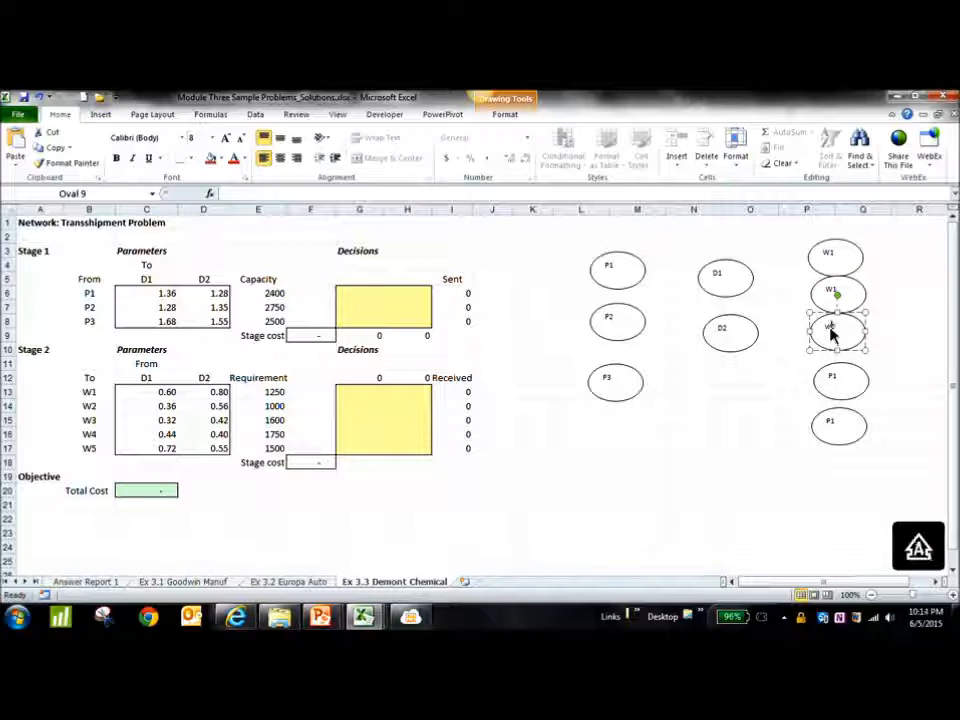
click(836, 380)
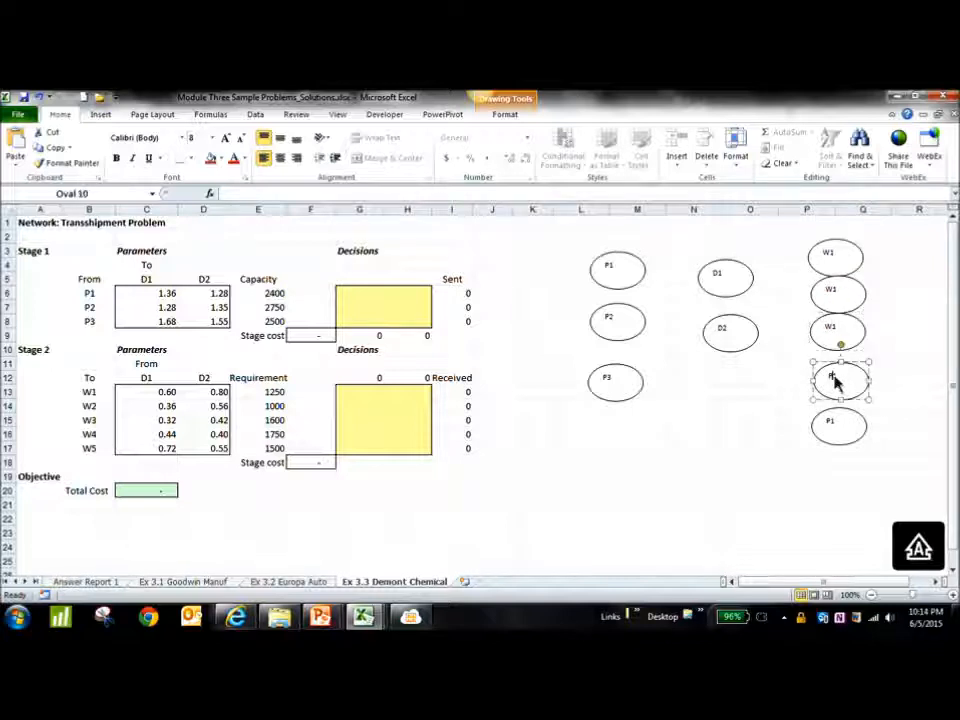
click(836, 425)
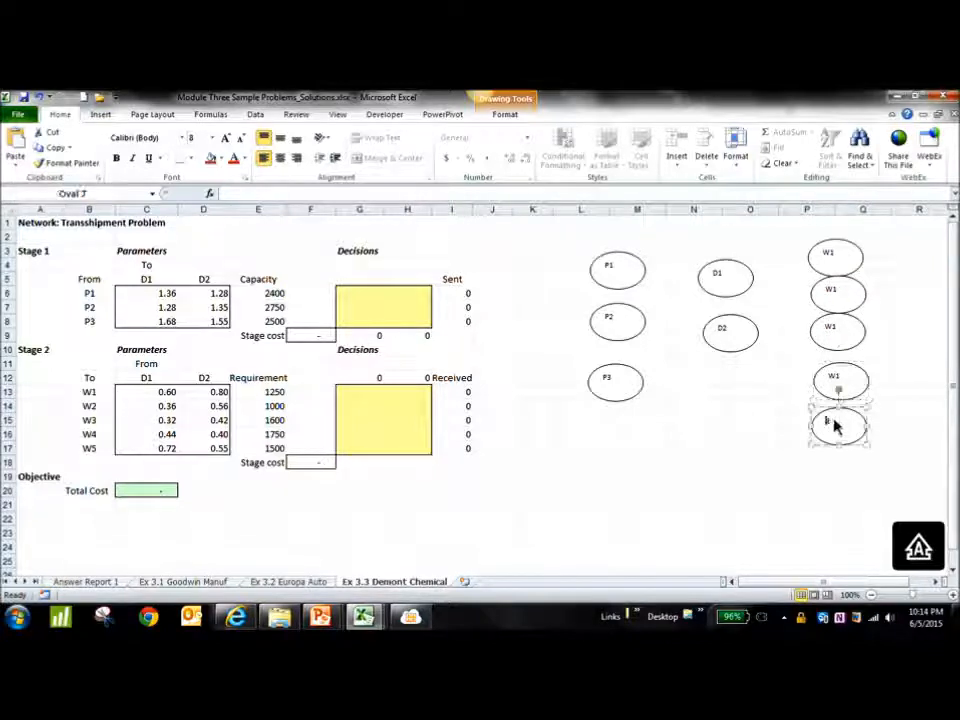
Renumber the second and third ovals of the W column as W2 and W3.
click(836, 258)
click(836, 258)
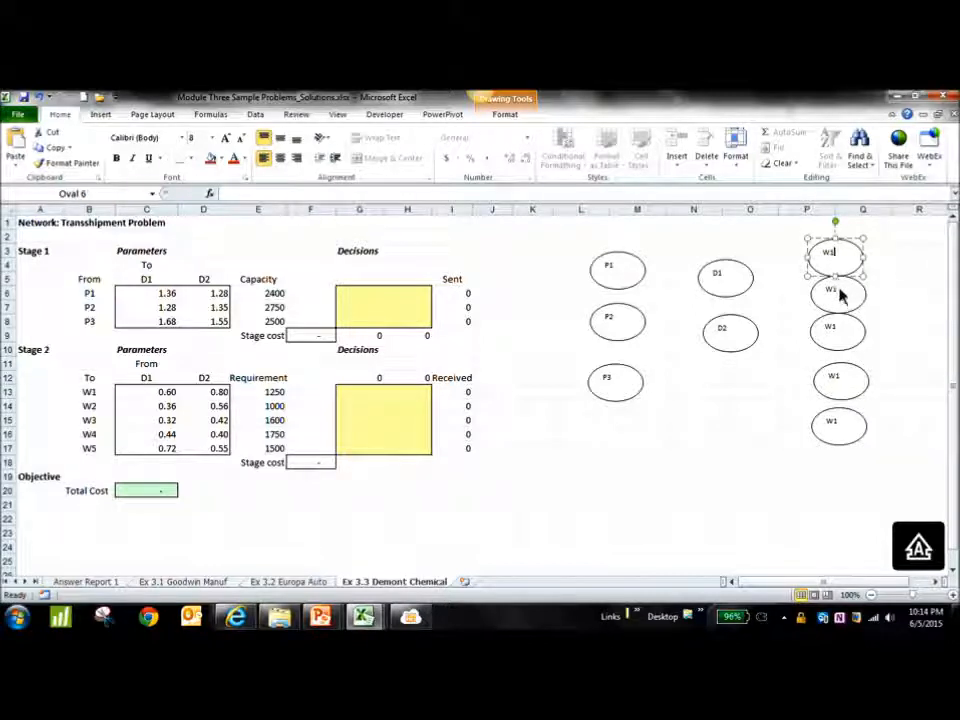
click(840, 293)
click(838, 294)
key(BackSpace)
text(2)
click(838, 332)
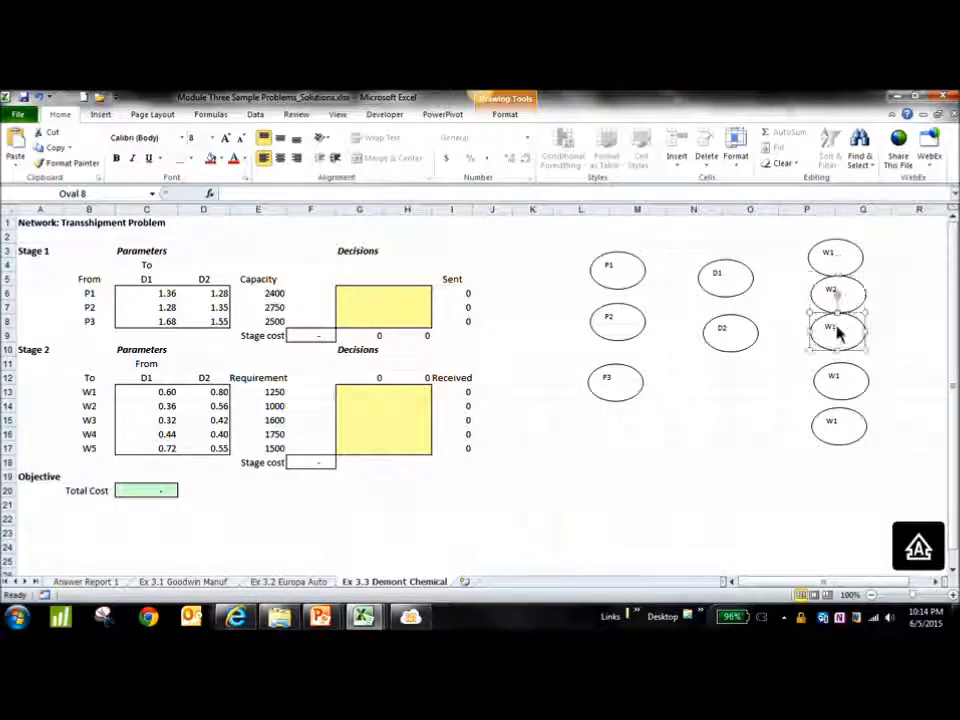
click(837, 333)
key(BackSpace)
text(3)
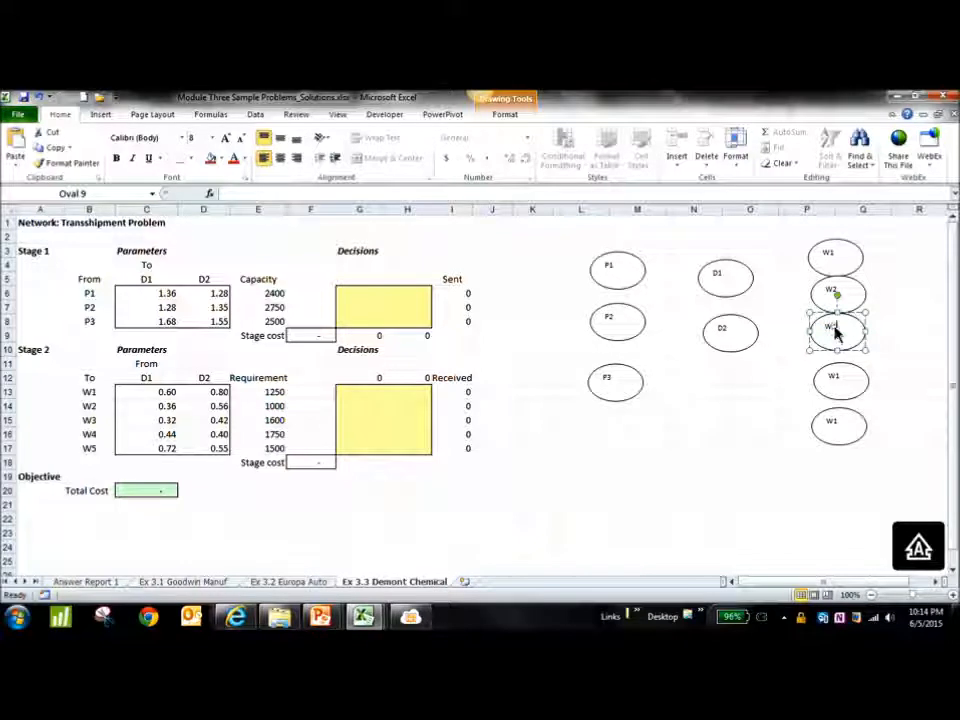
Renumber the fourth and fifth ovals of the W column as W4 and W5.
click(840, 383)
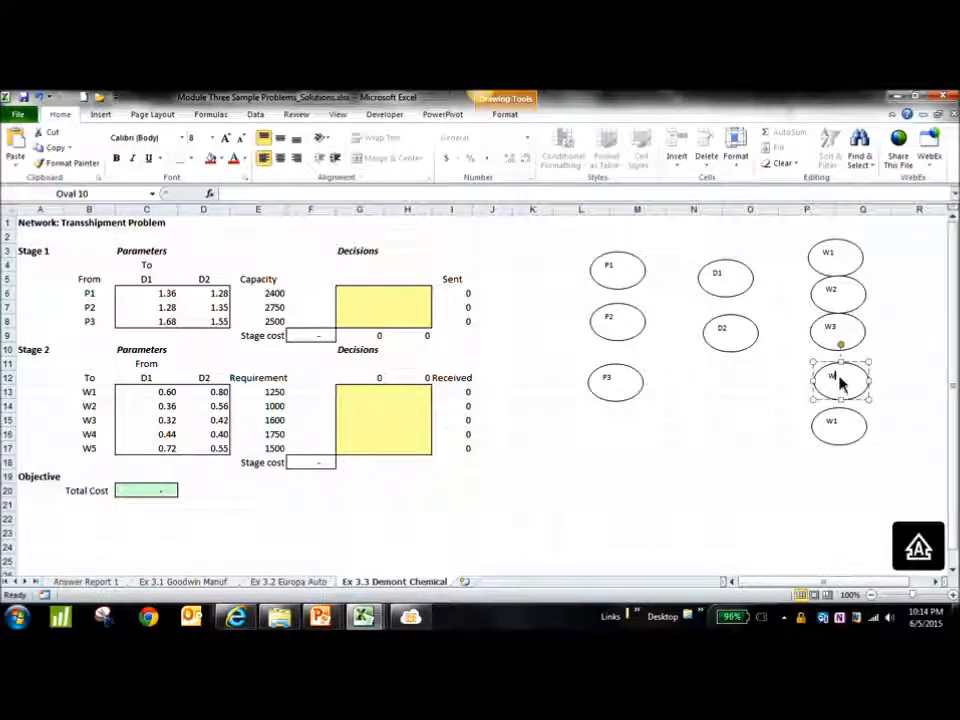
click(839, 427)
double_click(837, 425)
text(W5)
click(785, 425)
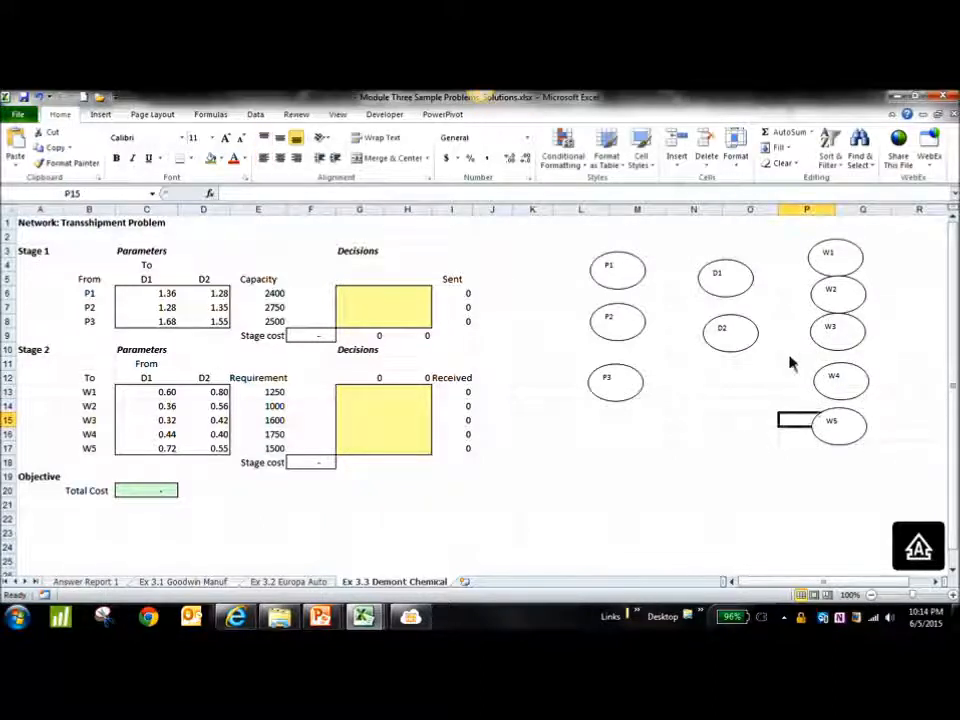
Examine the D1 and D2 ovals and the P1, P2 and P3 ovals and how they relate in the network diagram.
click(740, 277)
click(731, 350)
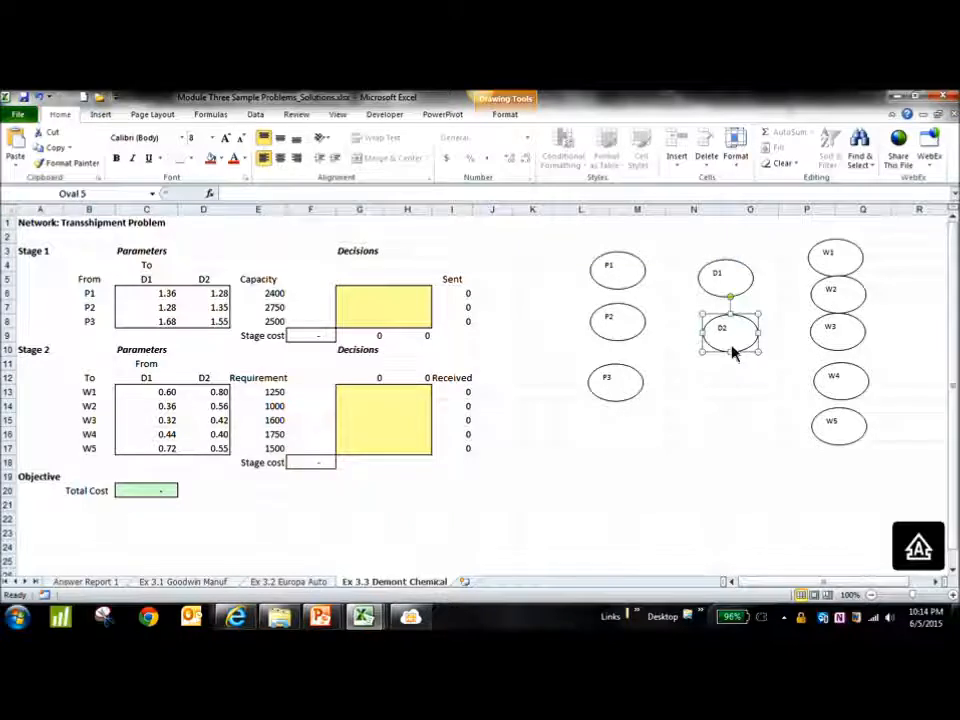
click(736, 296)
click(737, 334)
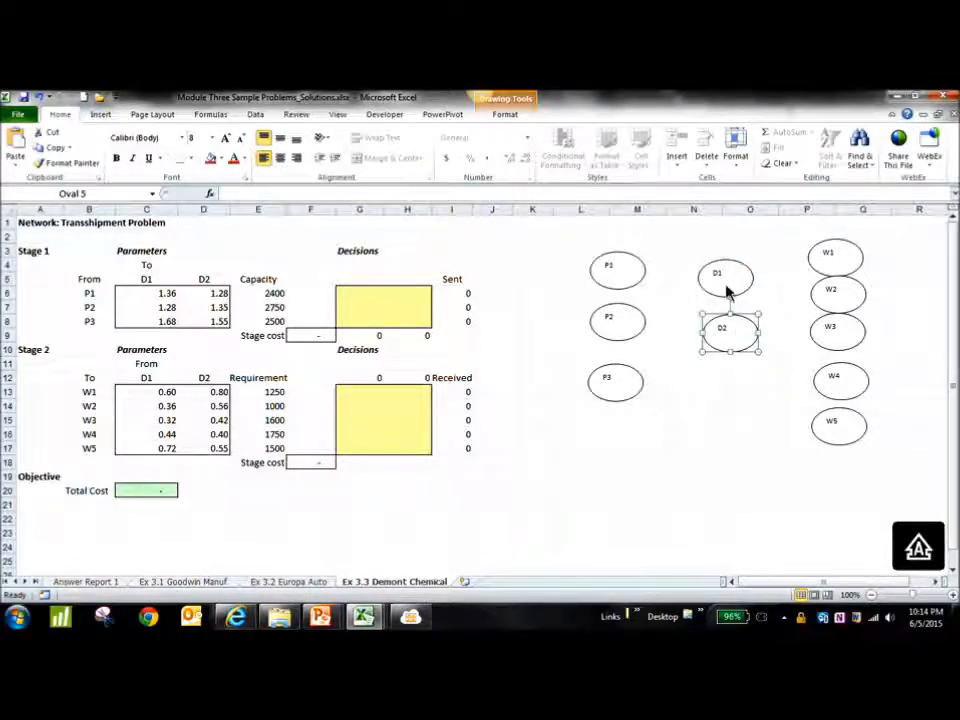
click(727, 290)
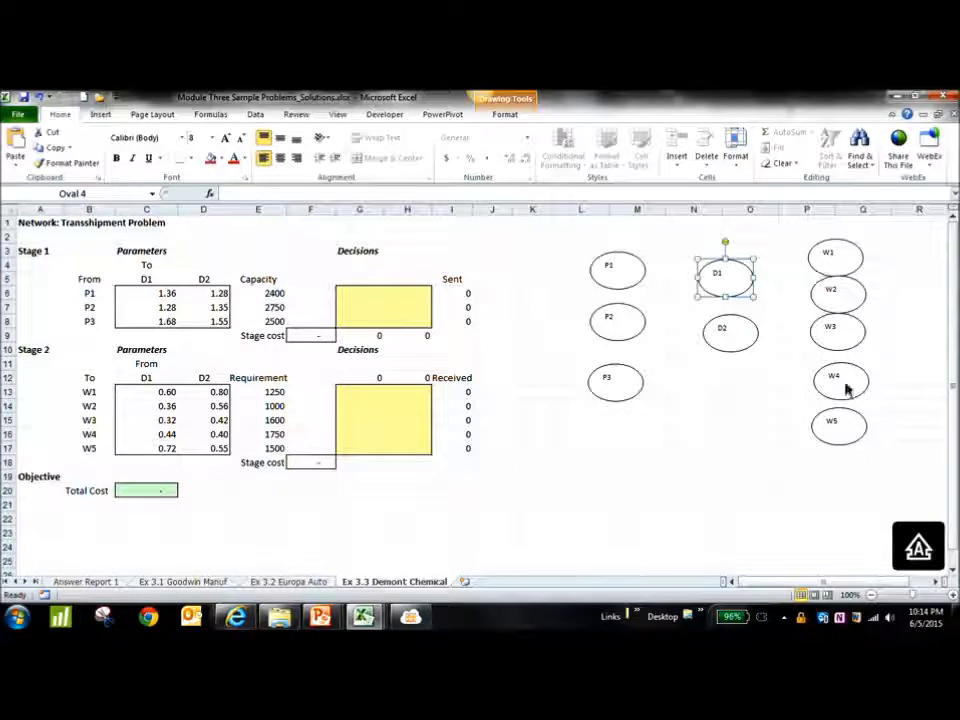
click(745, 347)
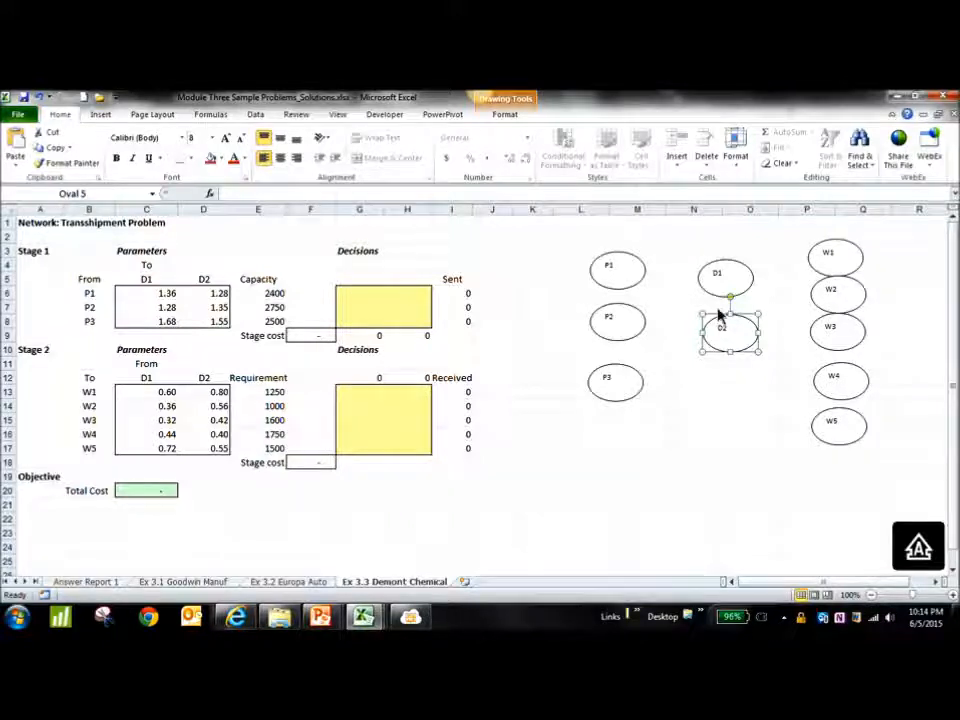
click(617, 280)
shift+click(615, 317)
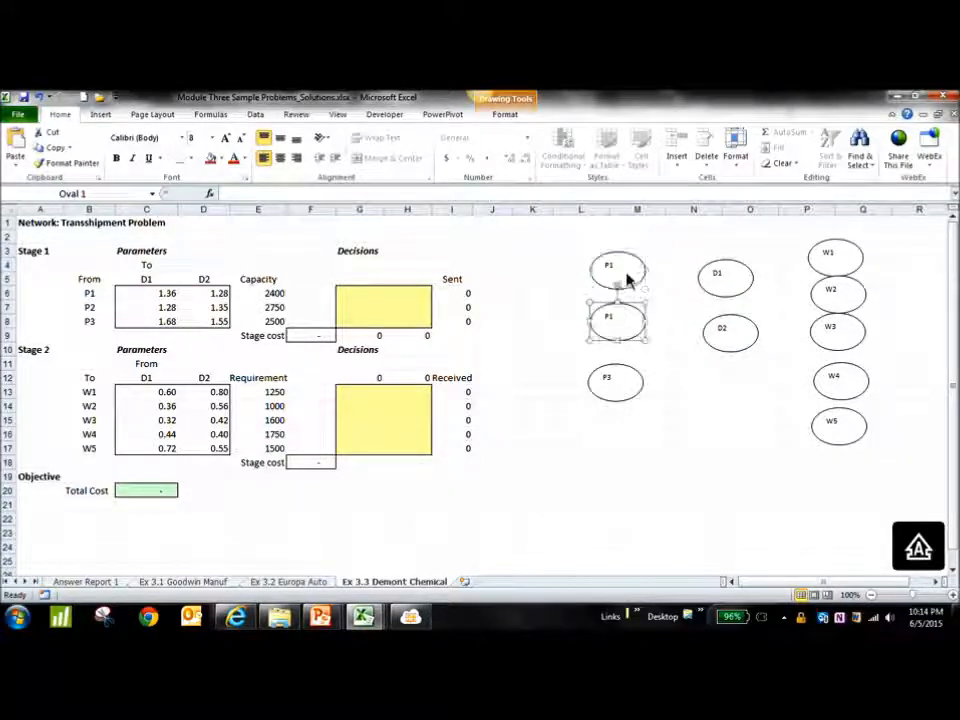
click(626, 285)
click(626, 321)
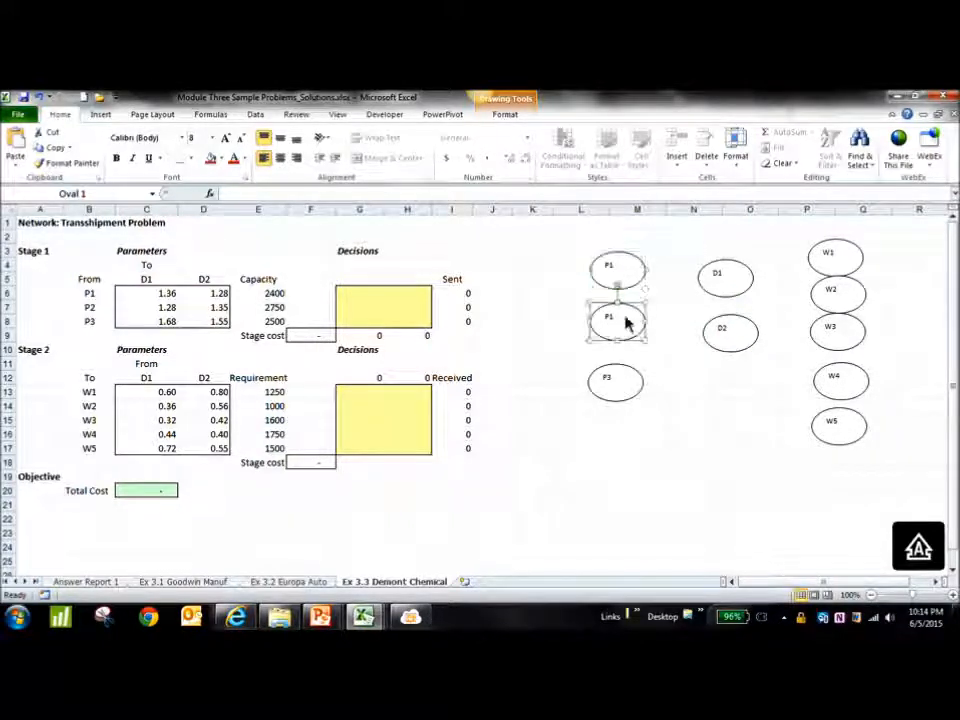
click(622, 384)
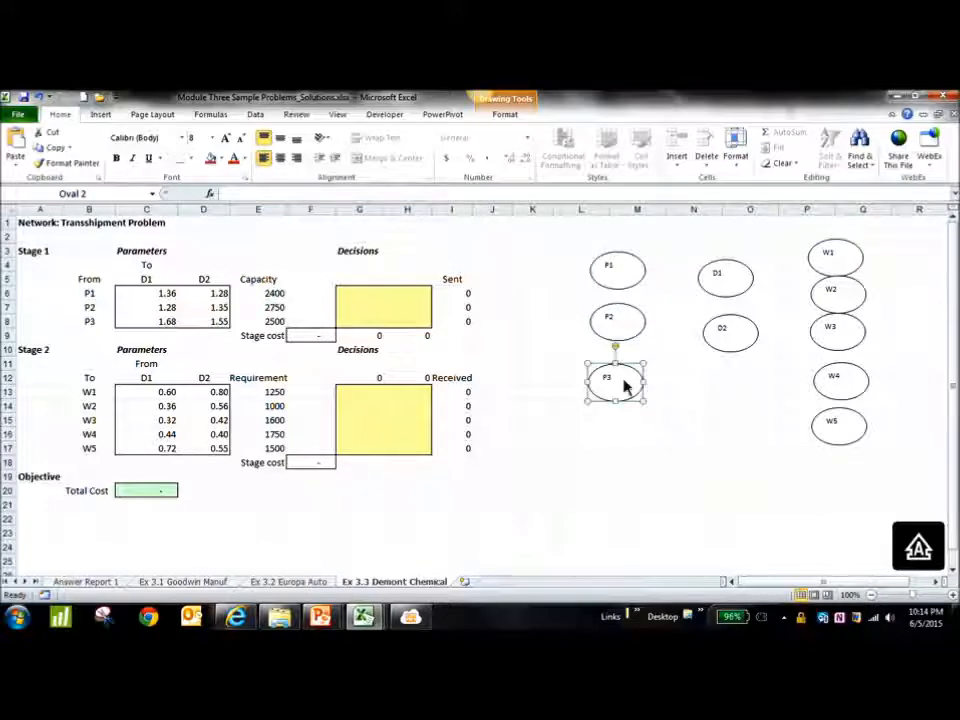
click(662, 396)
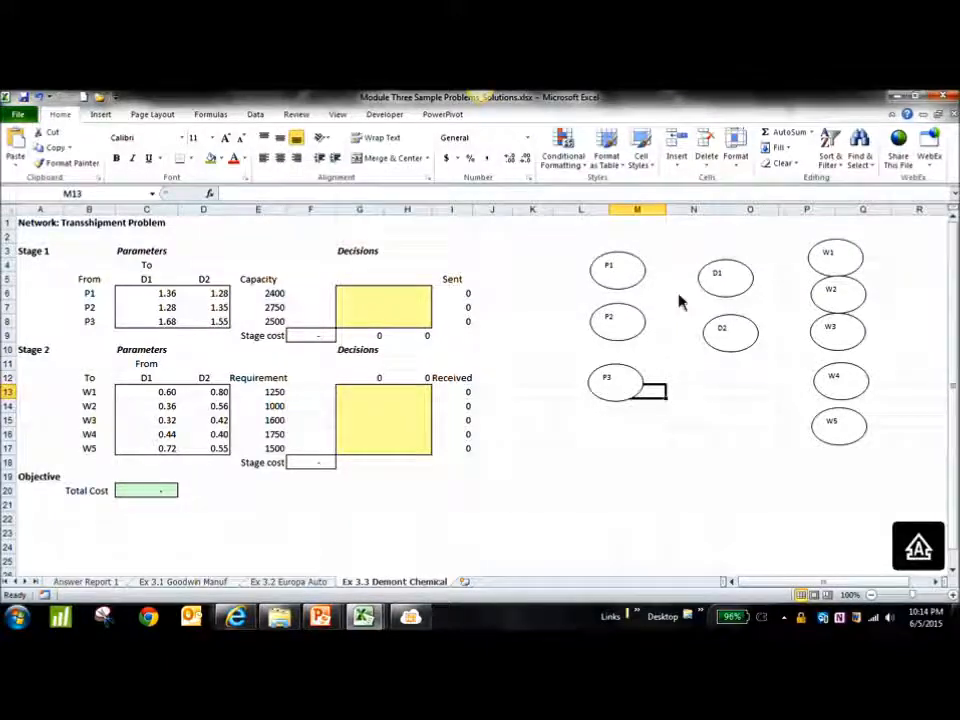
Review the Stage 1 capacities of P1 to P3 and the Stage 2 requirements of W1 to W5.
mouse_move(262, 292)
mouse_down()
mouse_move(274, 321)
mouse_move(271, 300)
mouse_up()
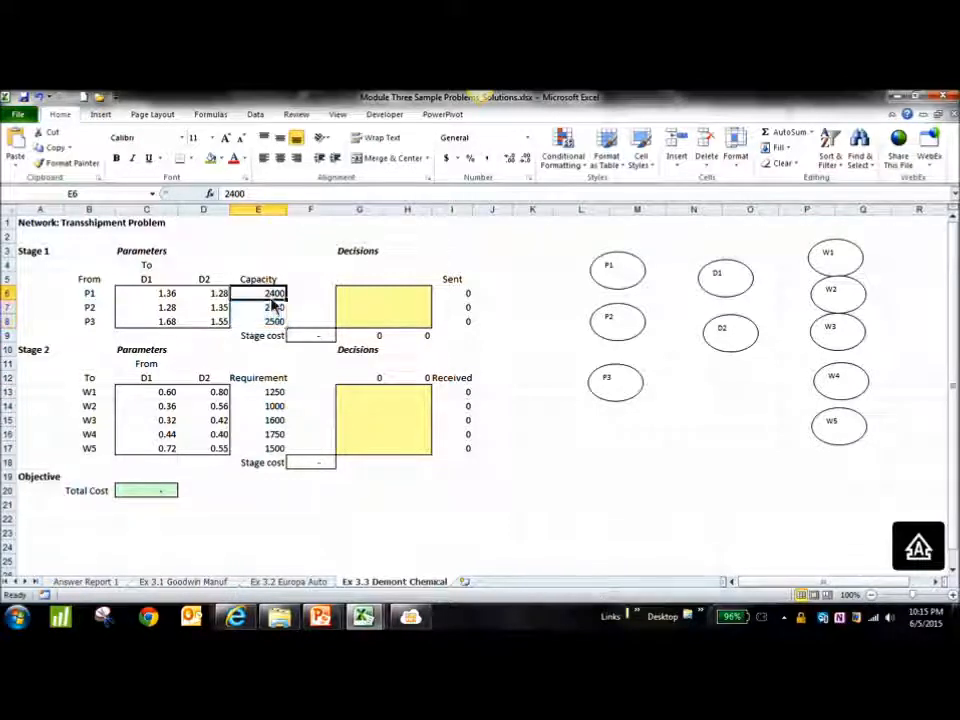
click(277, 312)
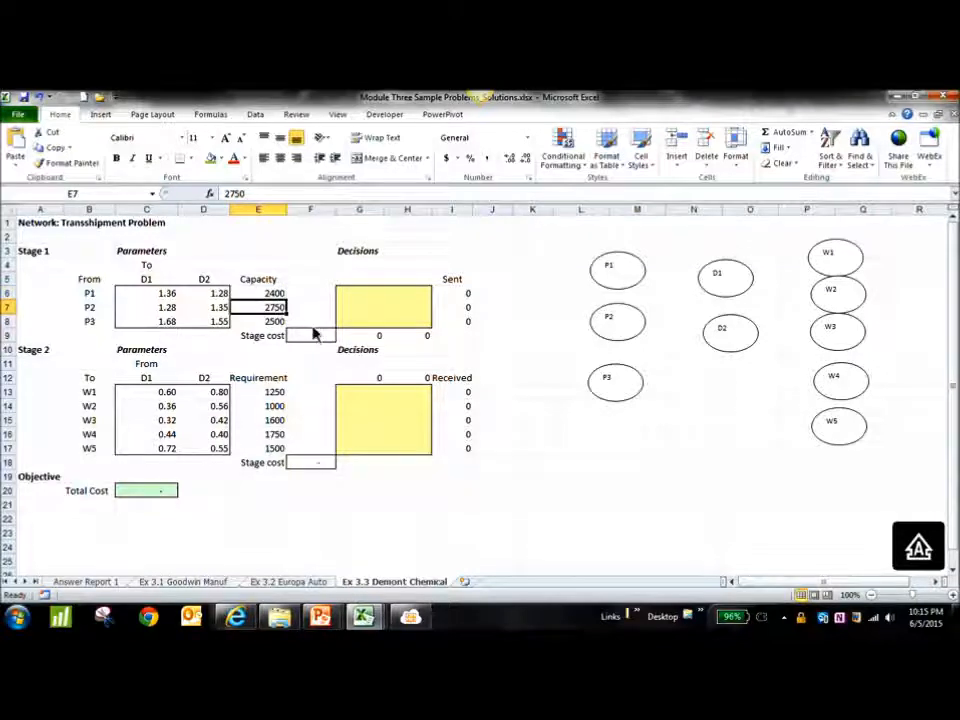
click(278, 323)
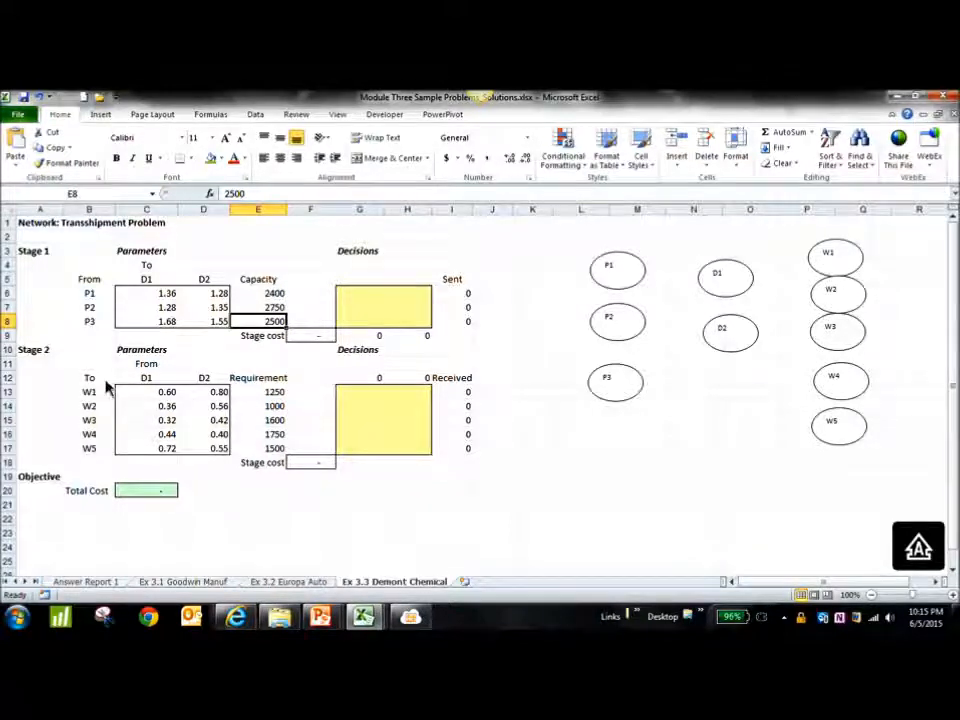
drag(94, 393, 96, 456)
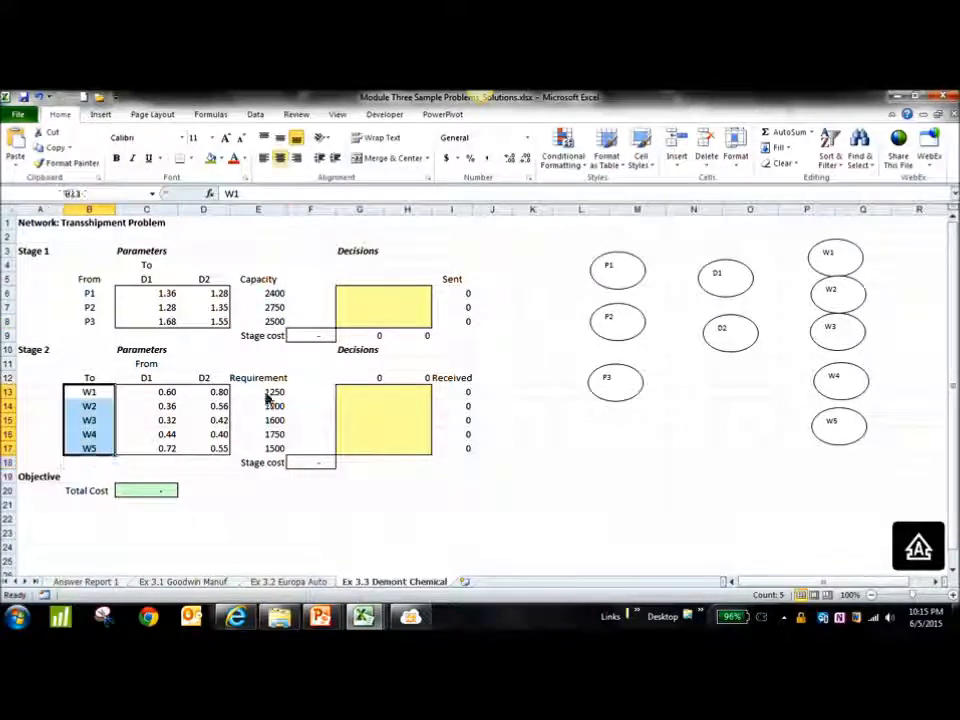
drag(279, 395, 283, 452)
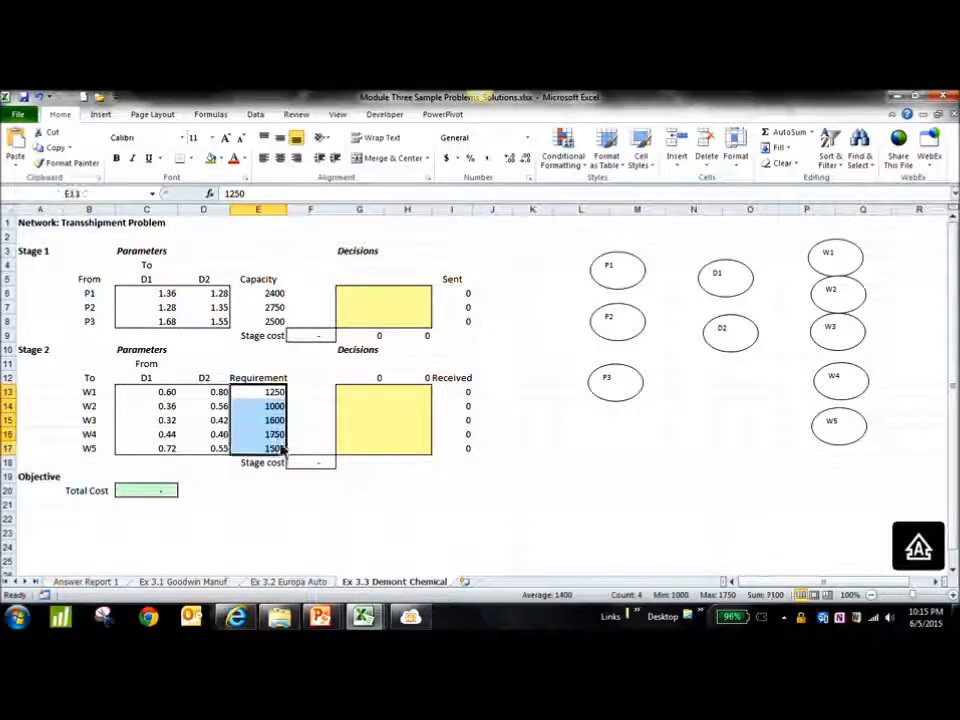
click(281, 397)
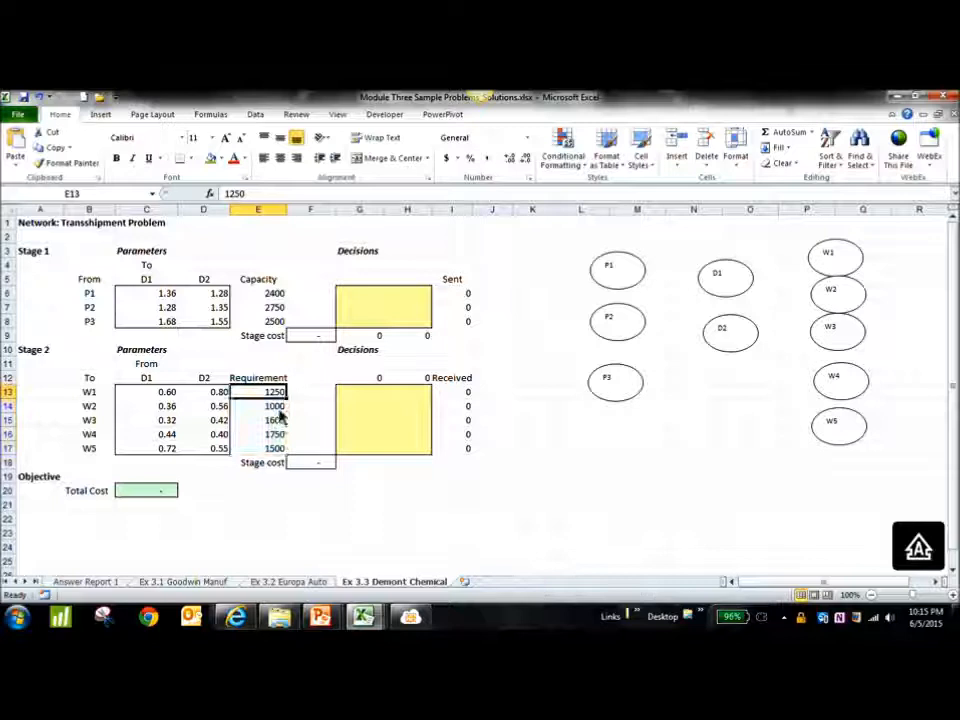
Review the remaining Stage 2 requirements for W2 through W5.
click(279, 409)
click(280, 423)
click(281, 437)
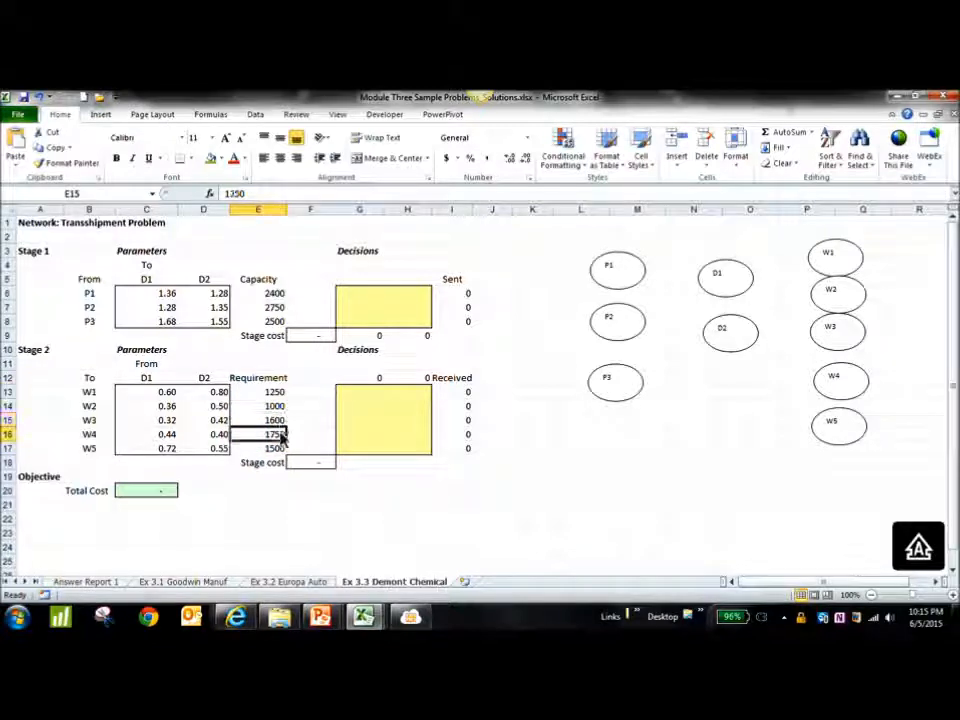
click(283, 450)
Examine the Stage 1 unit costs from P1 and P2 to D1 and match them to the corresponding ovals in the network diagram.
drag(148, 294, 215, 322)
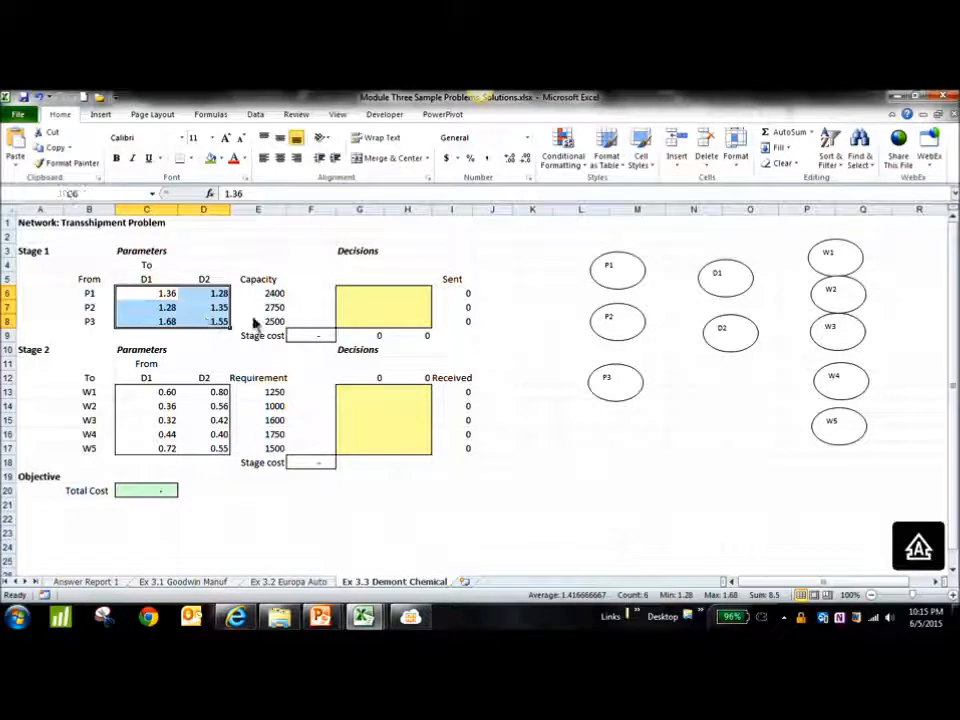
click(88, 294)
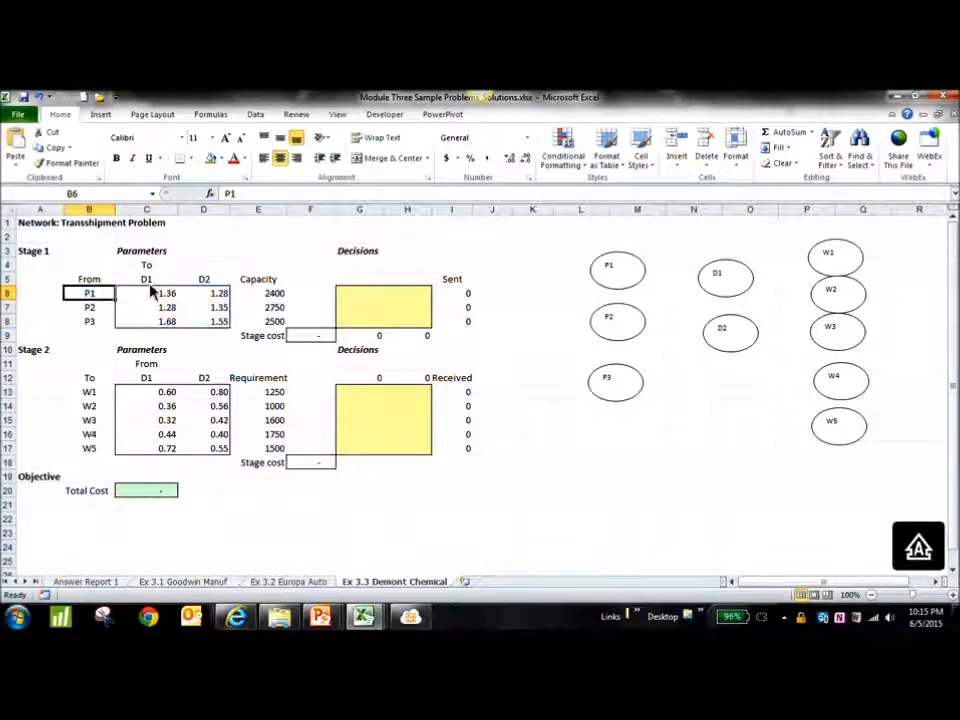
click(150, 283)
click(632, 282)
click(724, 279)
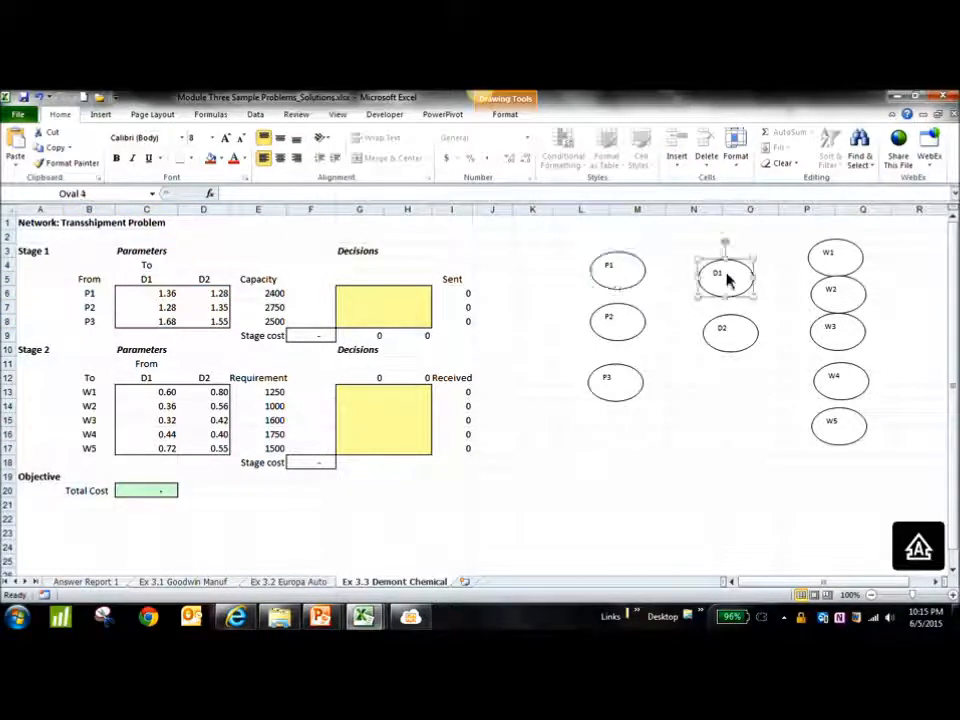
click(160, 296)
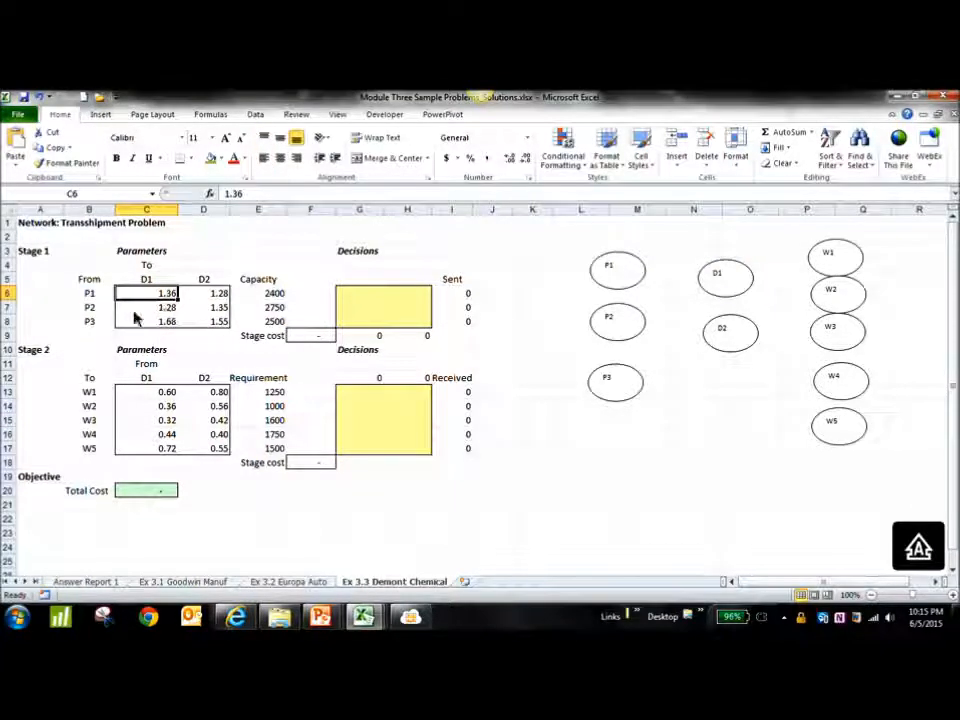
click(90, 307)
click(150, 280)
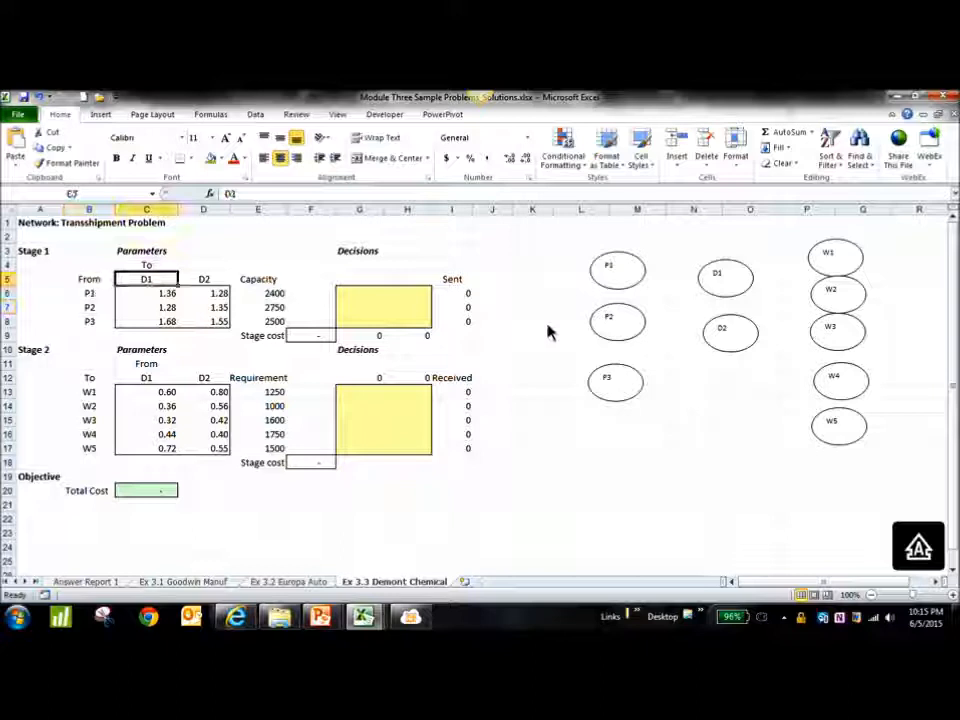
click(625, 334)
click(722, 288)
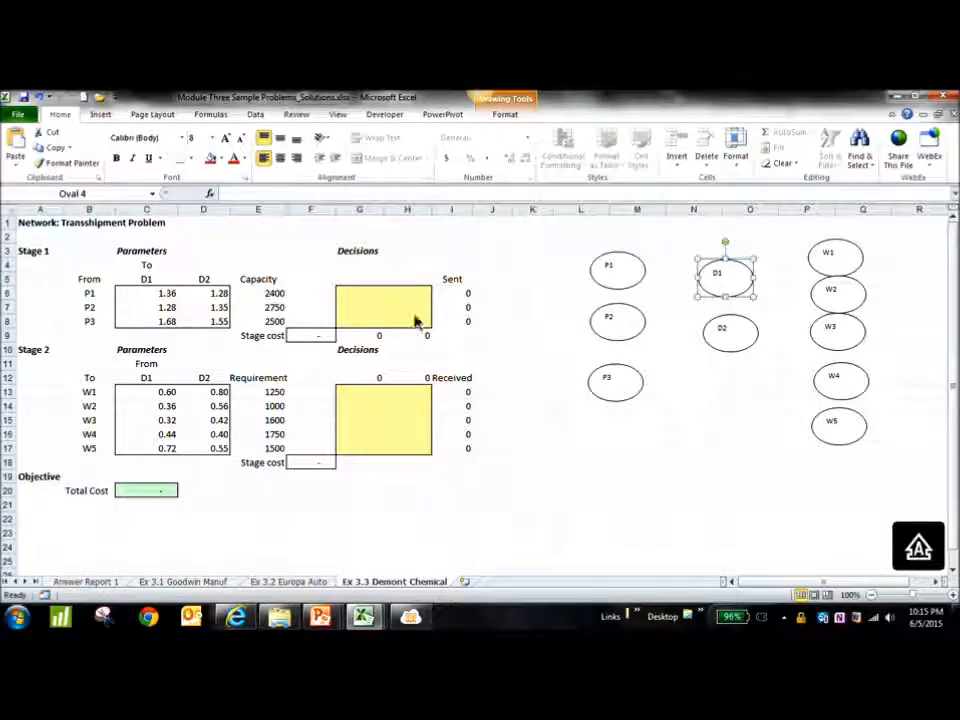
click(165, 310)
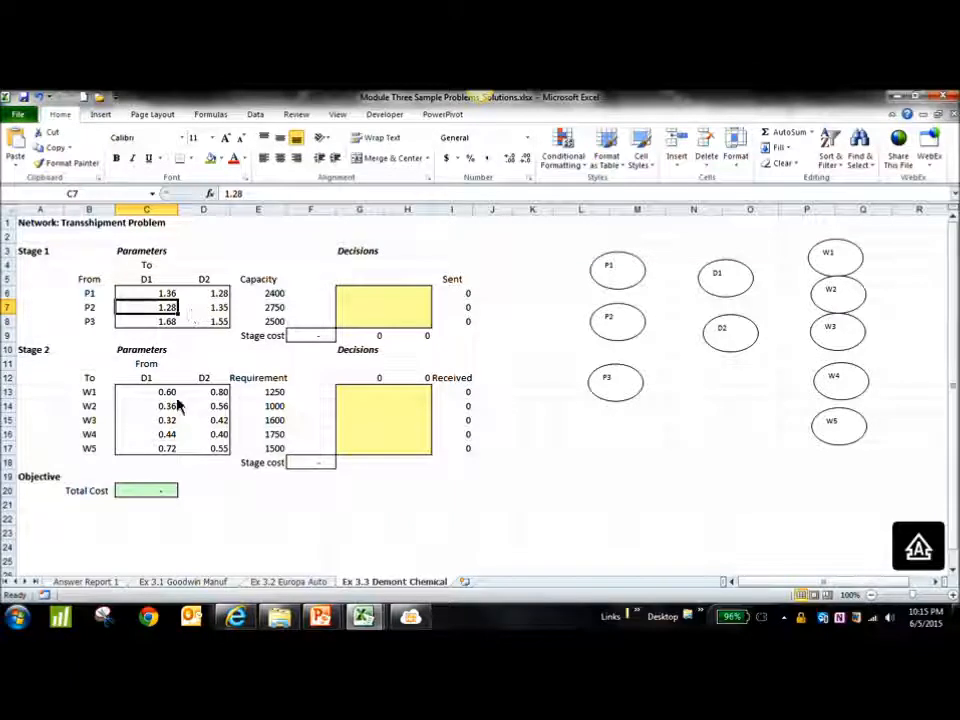
Examine the Stage 2 unit cost from D1 to W1 and trace the routes from the D1 oval to W1, W2 and W3.
click(146, 387)
click(145, 379)
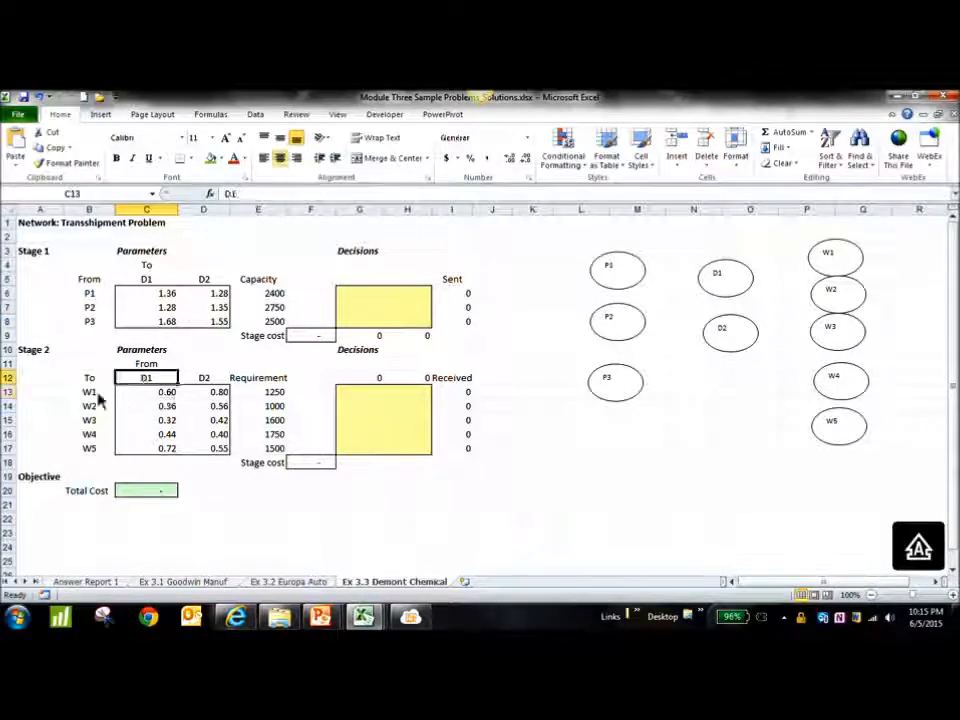
click(98, 397)
click(159, 396)
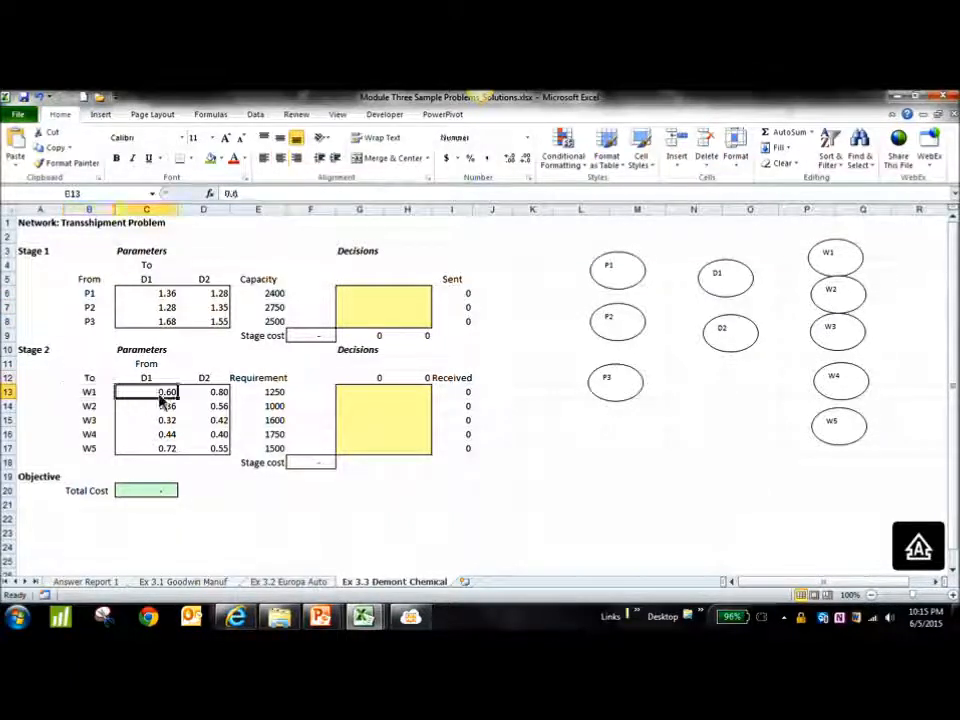
click(716, 289)
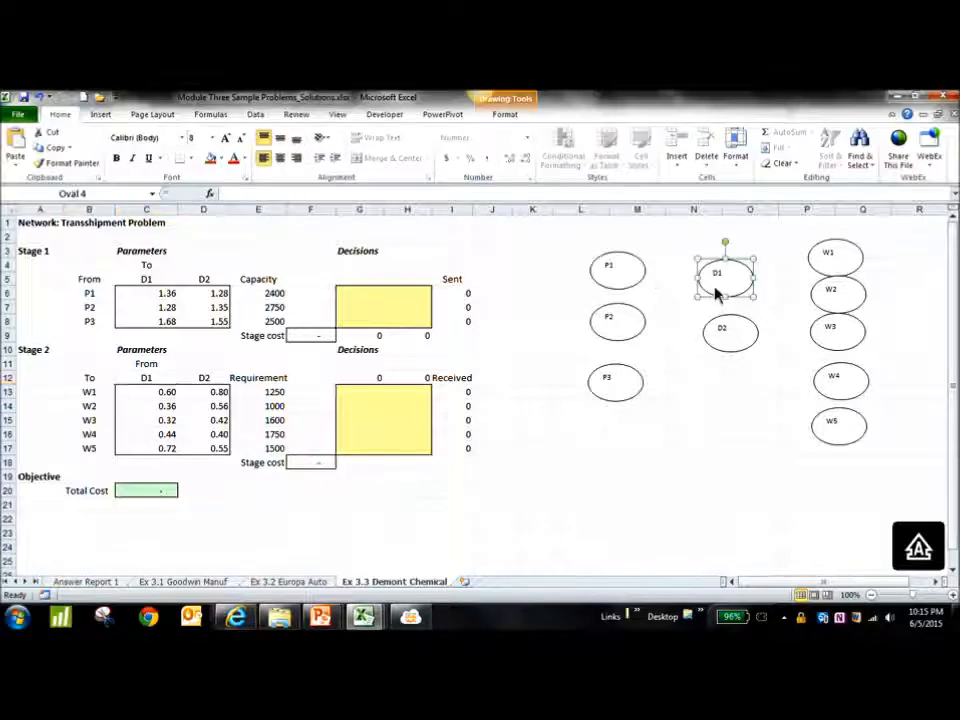
click(825, 265)
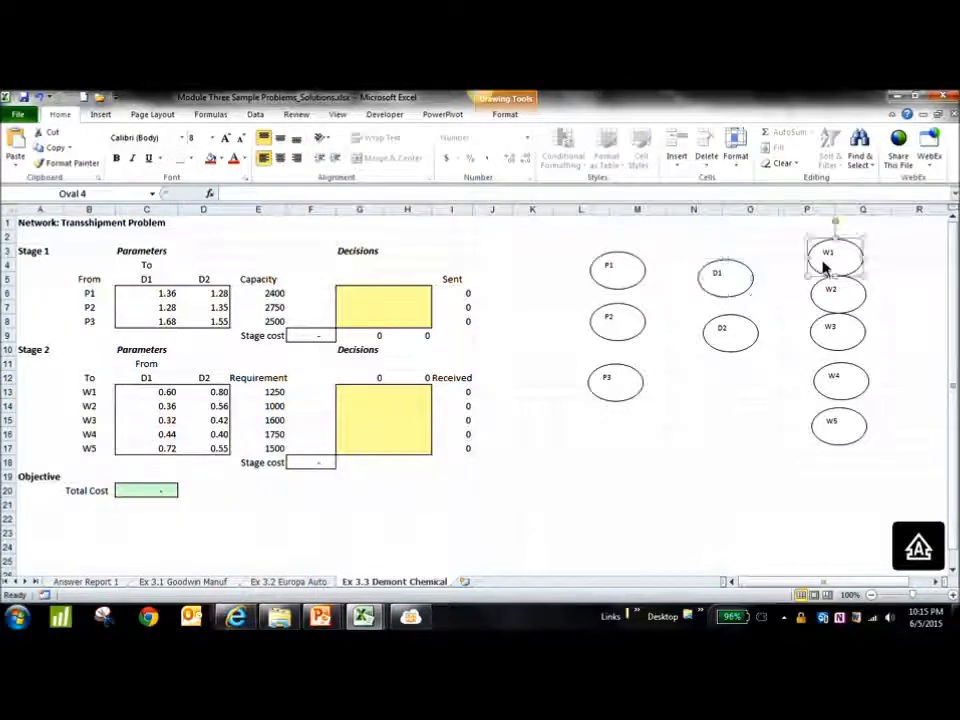
click(728, 290)
click(838, 308)
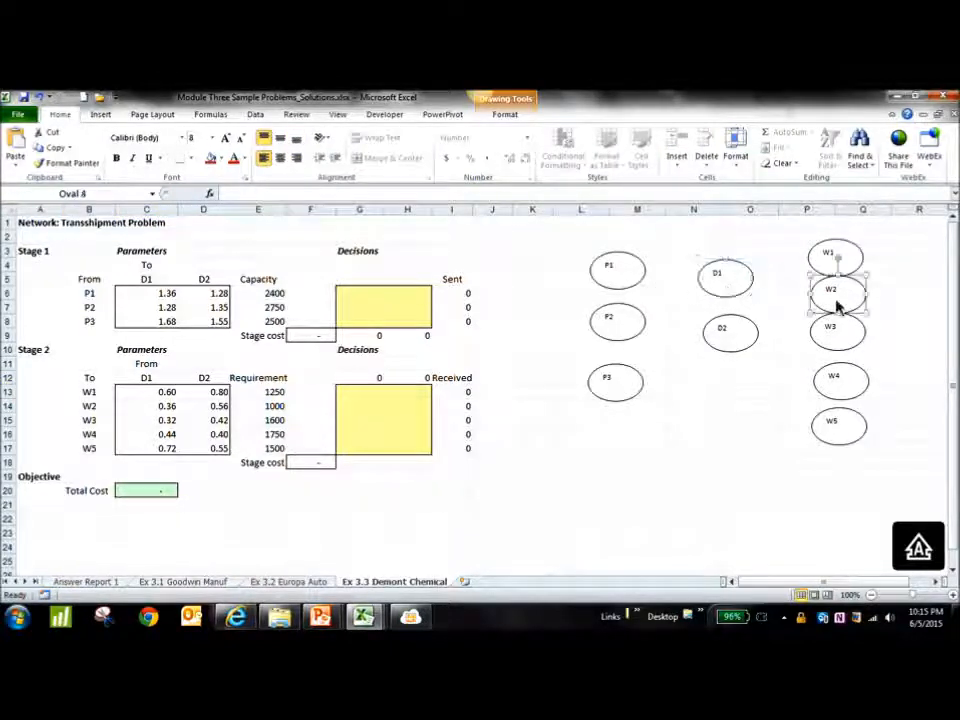
click(728, 290)
click(831, 342)
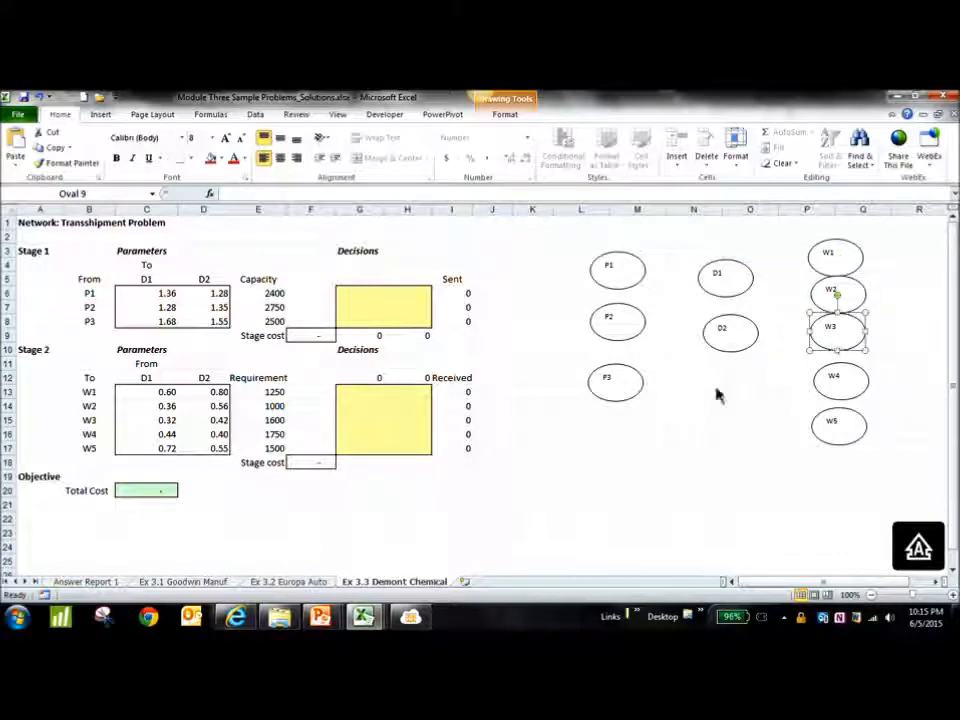
Shift the D2 oval slightly left so that it lines up beneath the D1 oval.
drag(737, 345, 731, 345)
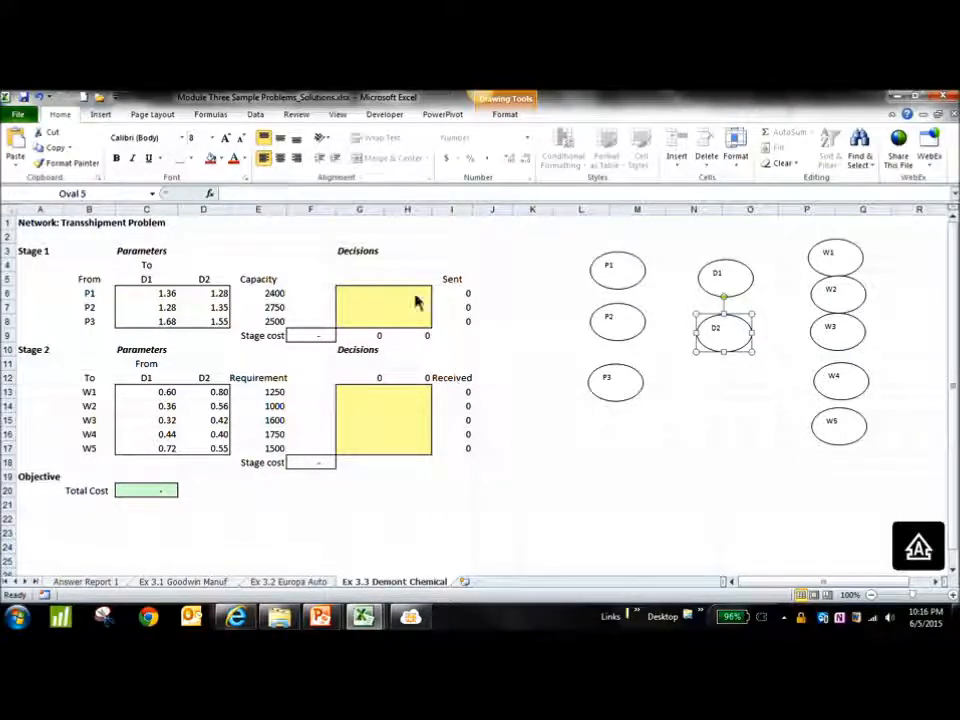
Examine the decision cells of both stages, the Sent formulas for P1 to P3 and the Stage 1 column totals in G9 and H9.
mouse_move(358, 297)
mouse_down()
mouse_move(414, 319)
mouse_move(418, 330)
mouse_up()
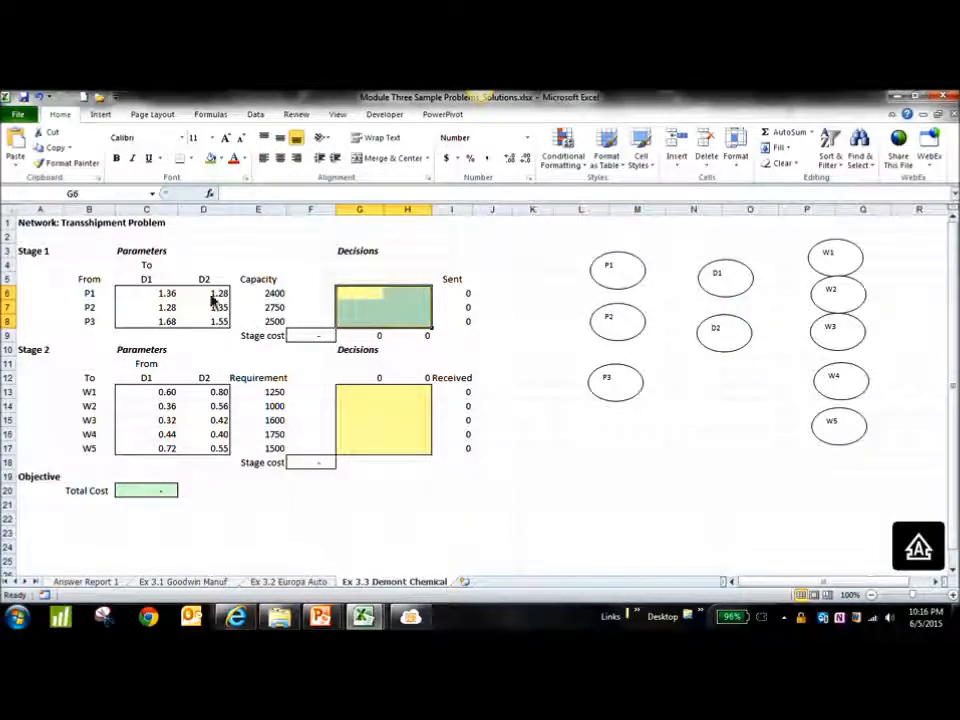
drag(362, 393, 422, 452)
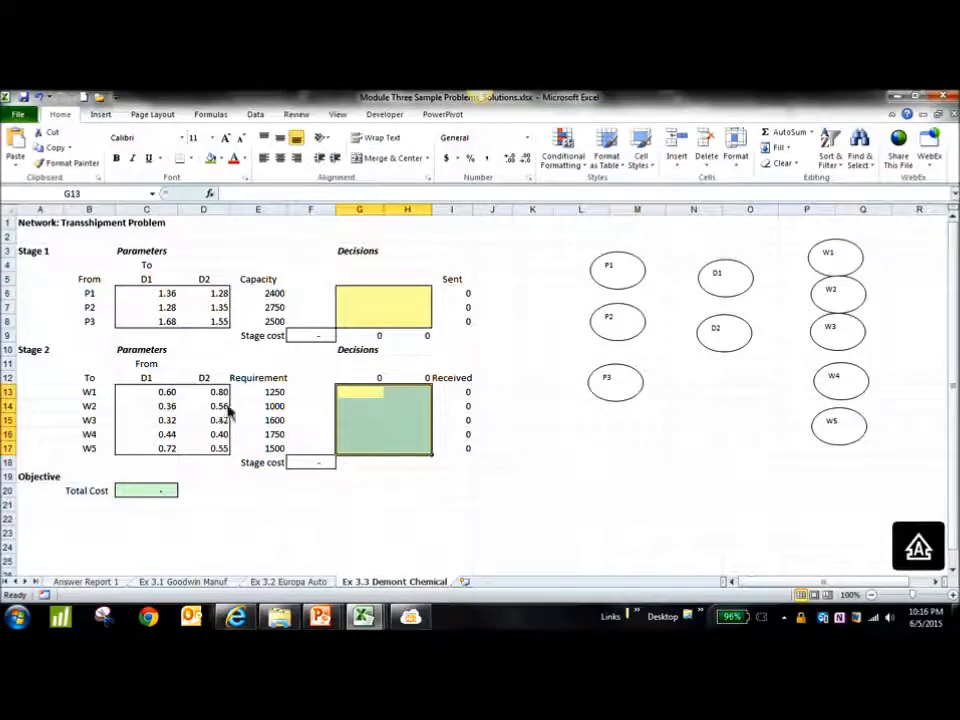
click(462, 296)
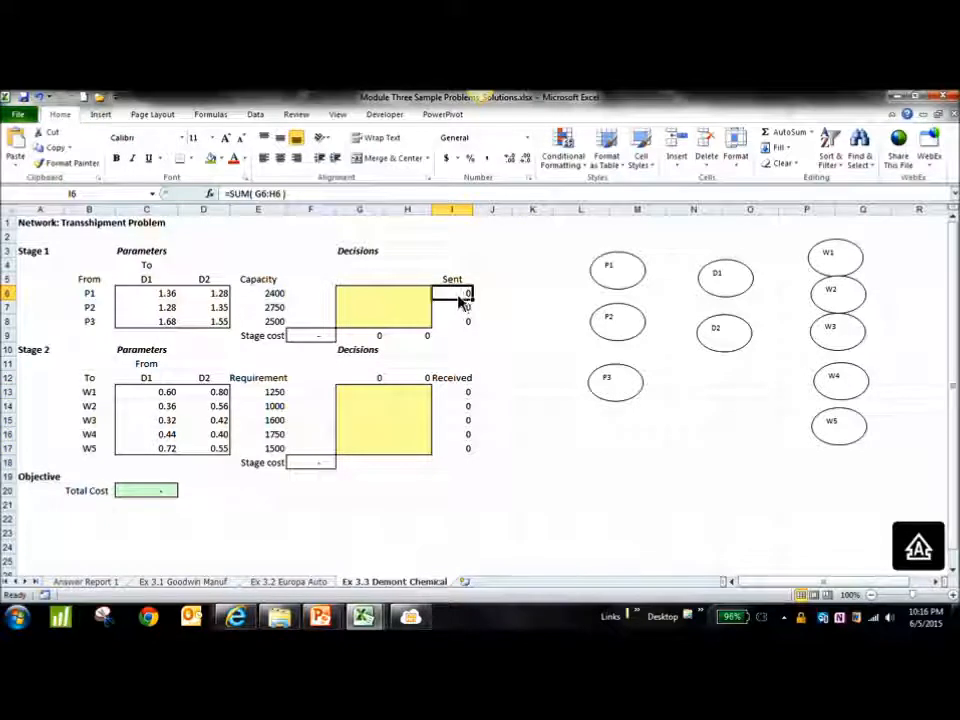
click(465, 308)
click(467, 322)
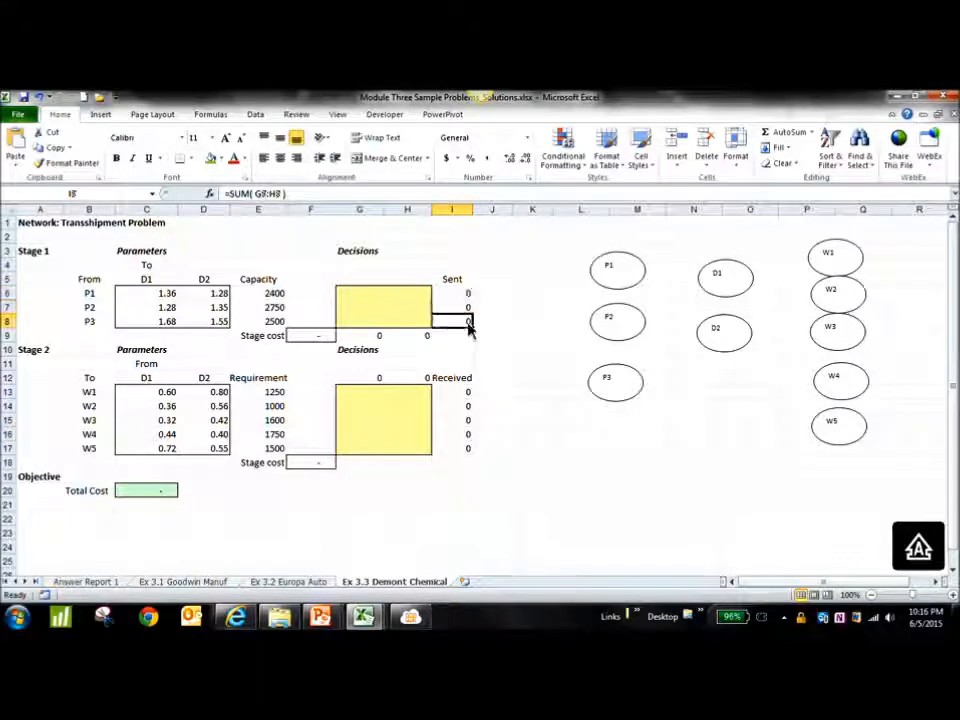
drag(360, 294, 360, 326)
click(375, 337)
click(406, 340)
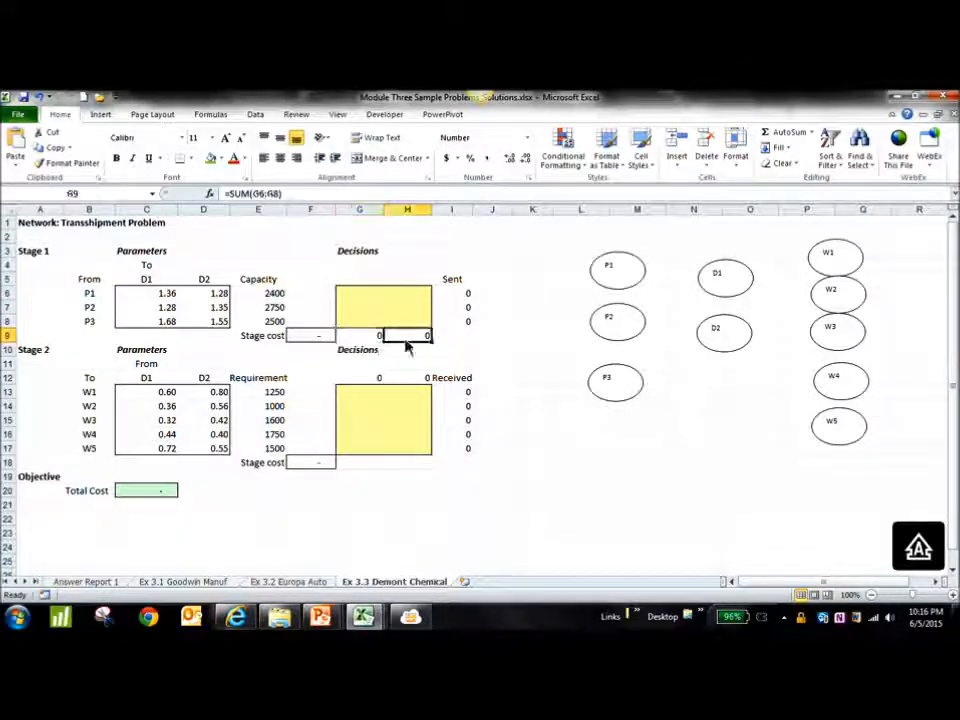
Examine the Received formulas for W1 to W5, the Stage 2 decision range G13:H17 and the cells directly beneath it.
click(466, 394)
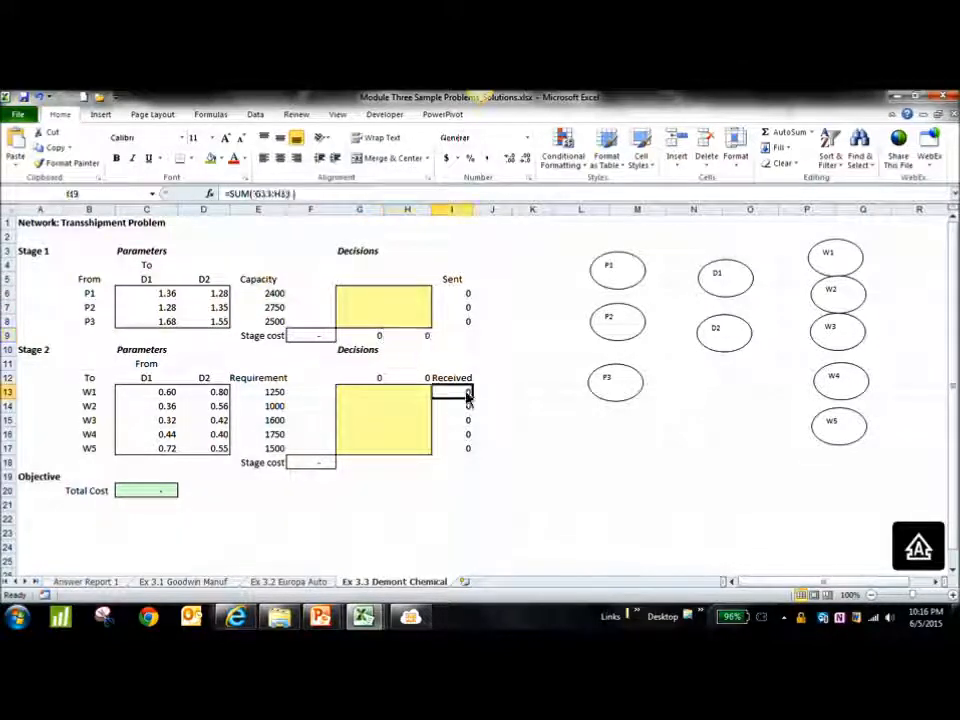
click(466, 408)
click(468, 420)
click(470, 435)
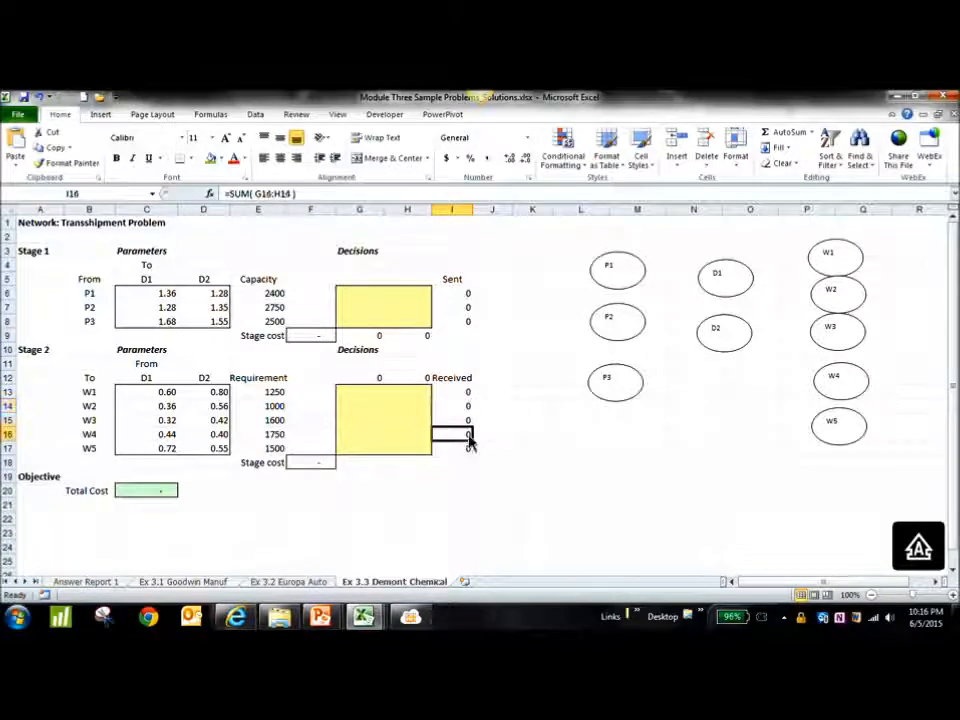
click(469, 450)
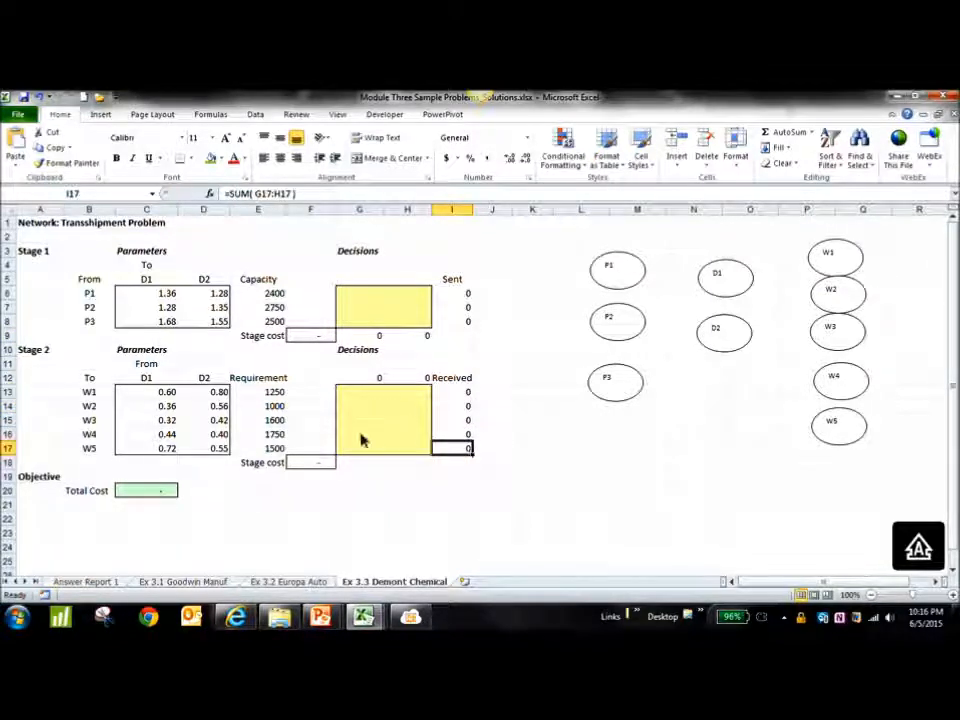
click(364, 464)
drag(354, 399, 409, 460)
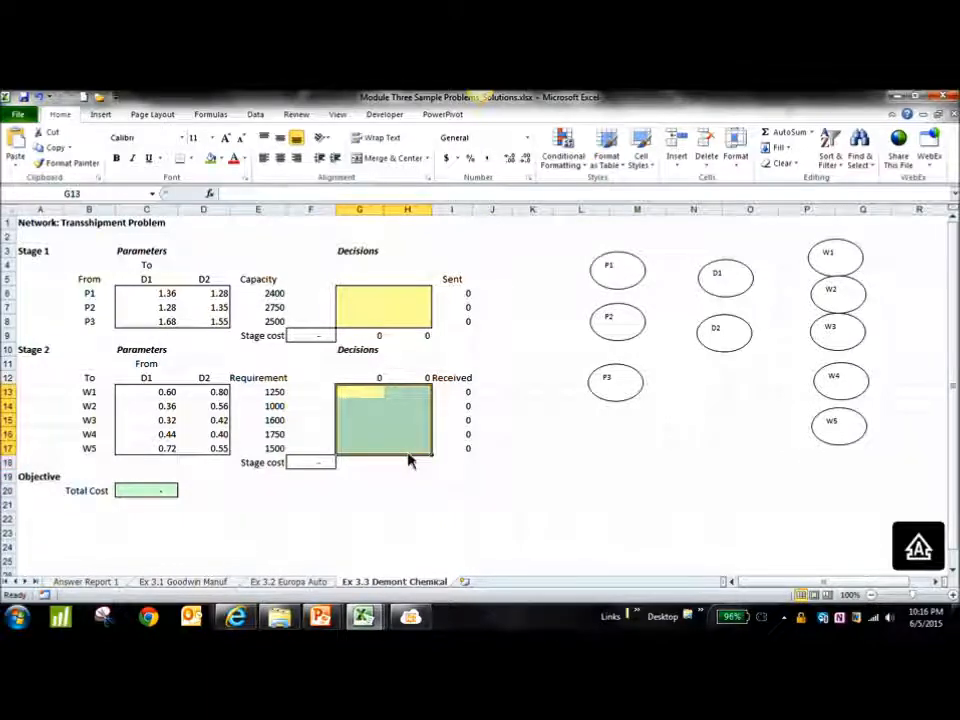
click(351, 467)
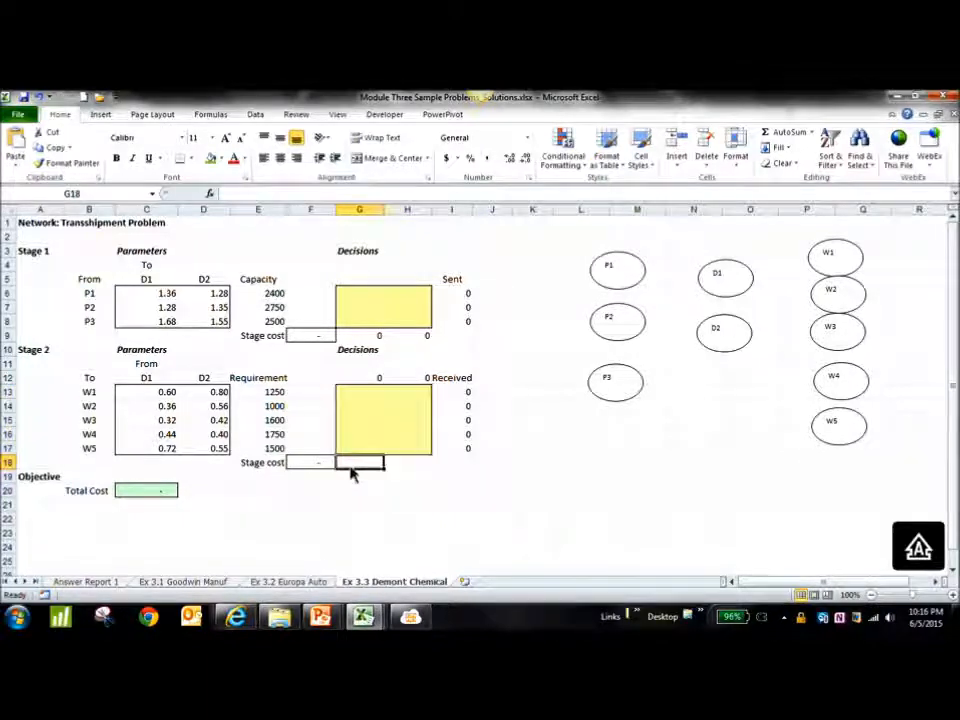
click(405, 465)
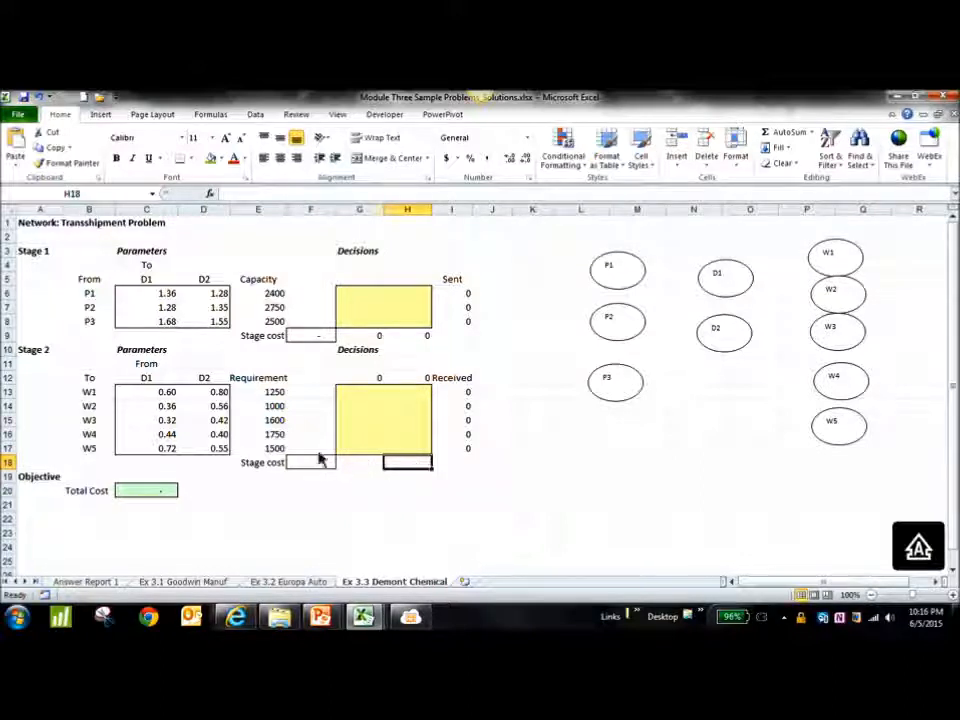
Inspect the SUMPRODUCT stage cost formulas in F9 and F18 and the total cost formula in C20.
click(311, 337)
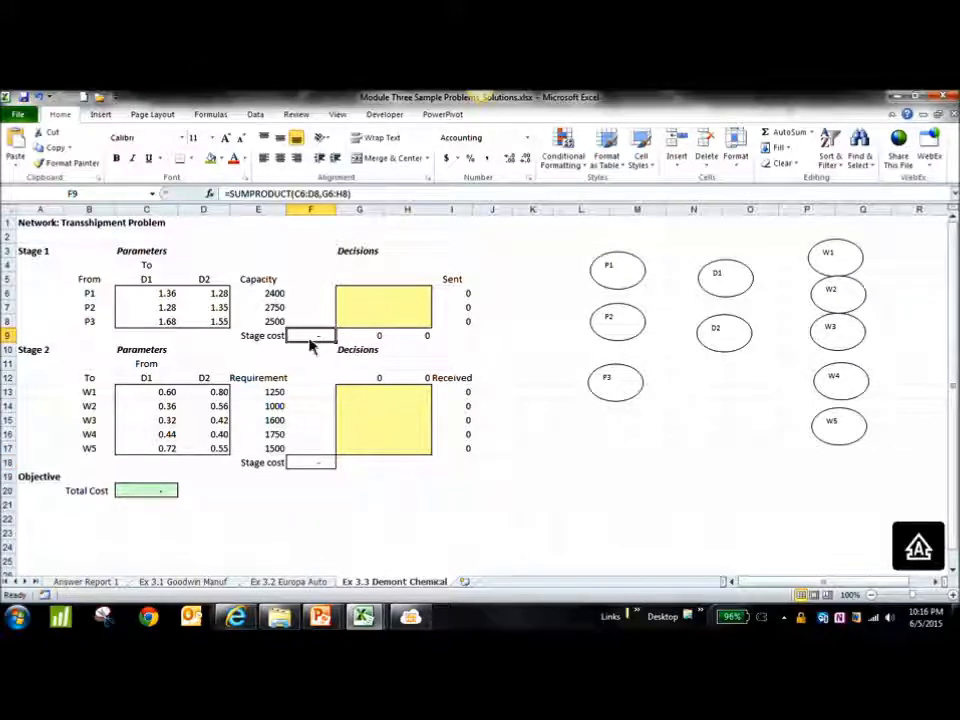
click(318, 463)
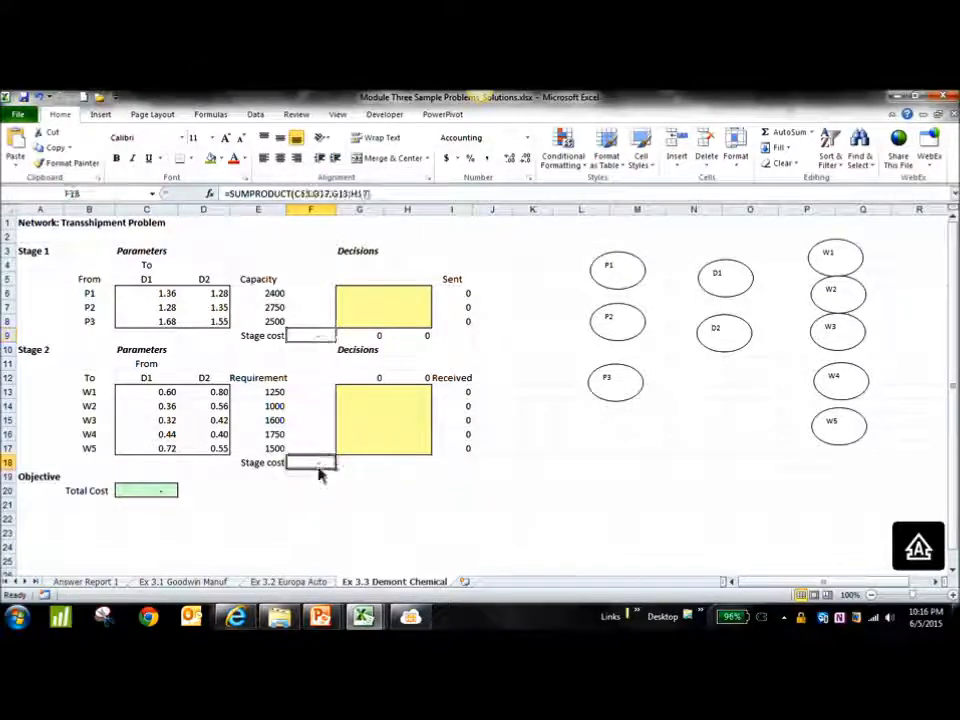
double_click(313, 338)
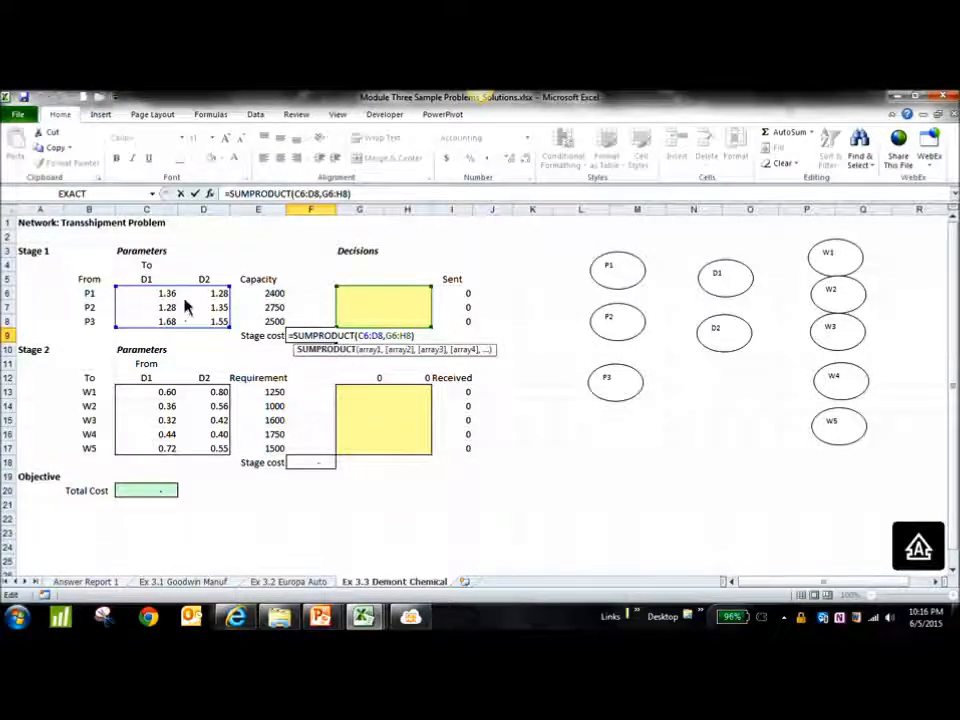
key(Escape)
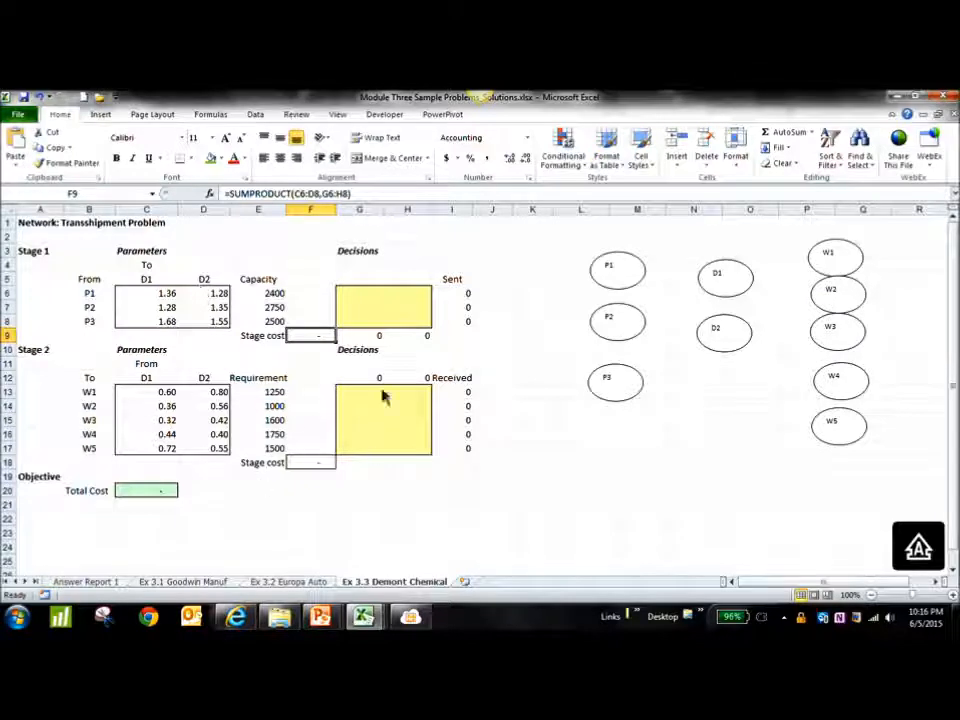
click(161, 492)
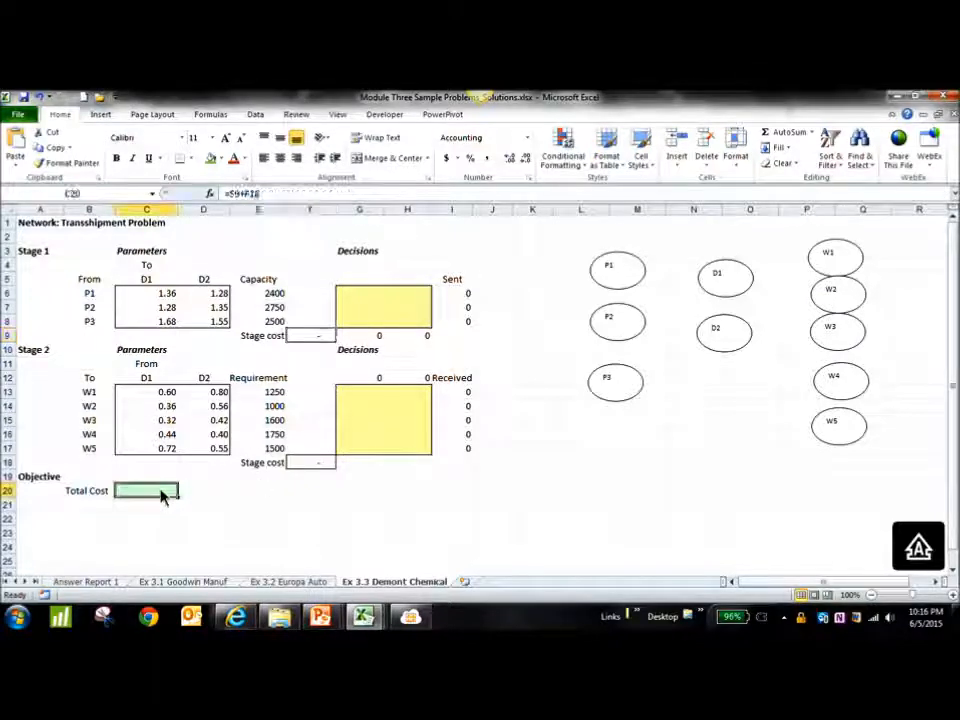
click(330, 462)
click(318, 338)
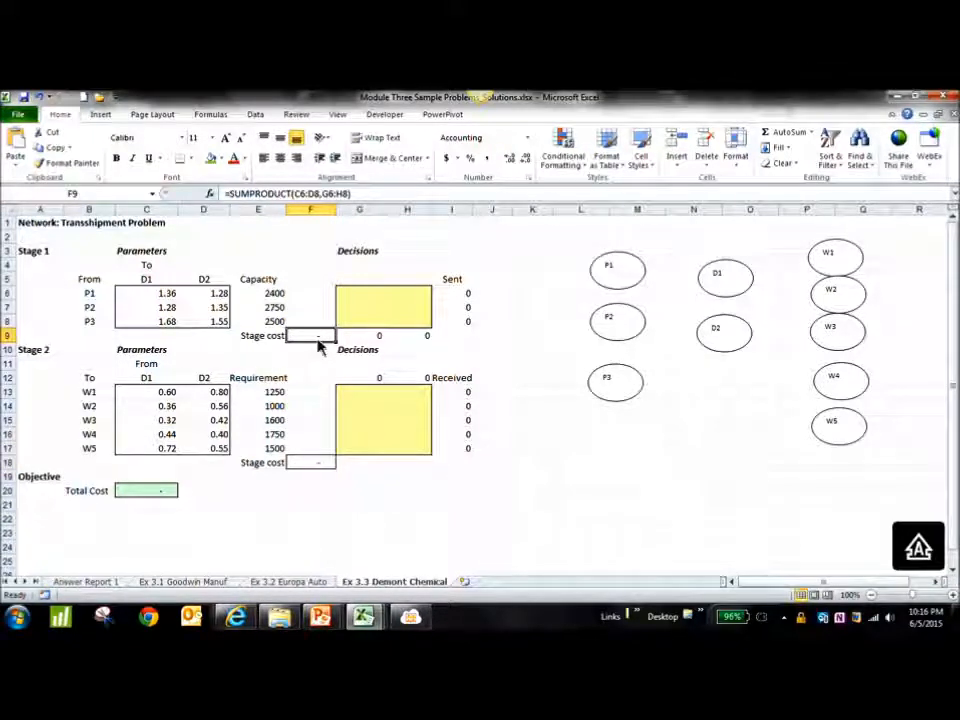
Open Solver and inspect the warehouse demand constraint that compares I13:I17 with E13:E17, leaving it unedited.
click(255, 114)
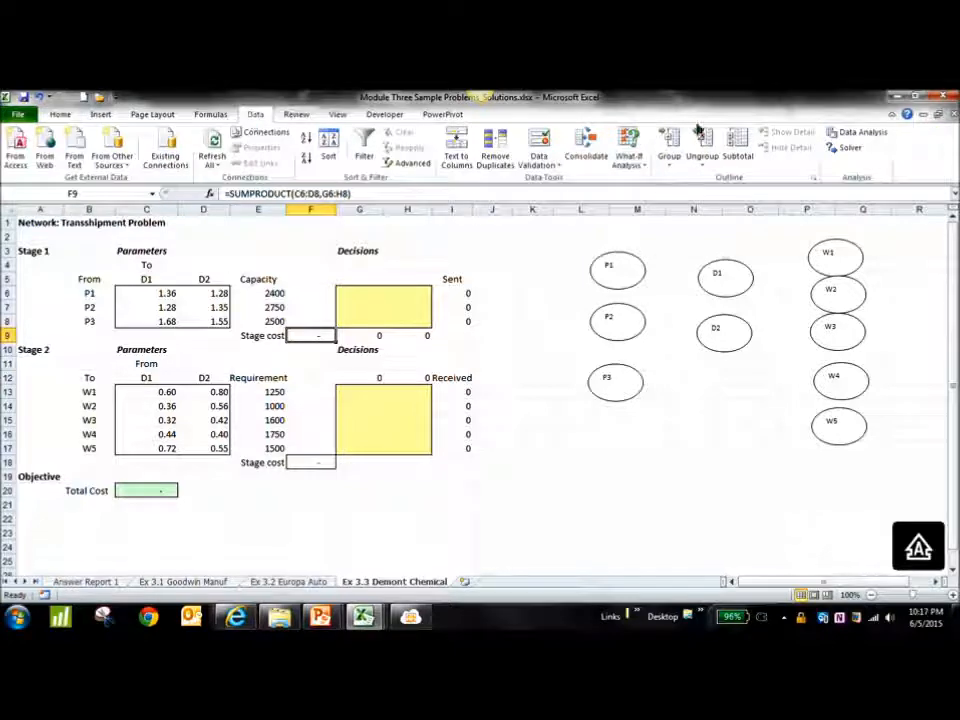
click(848, 148)
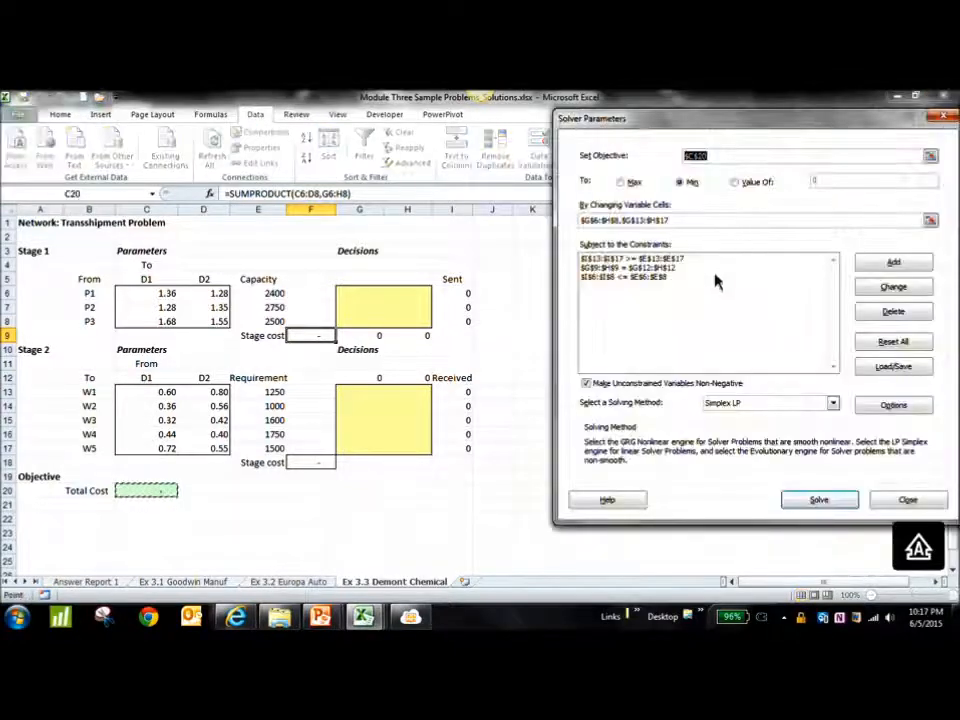
click(655, 262)
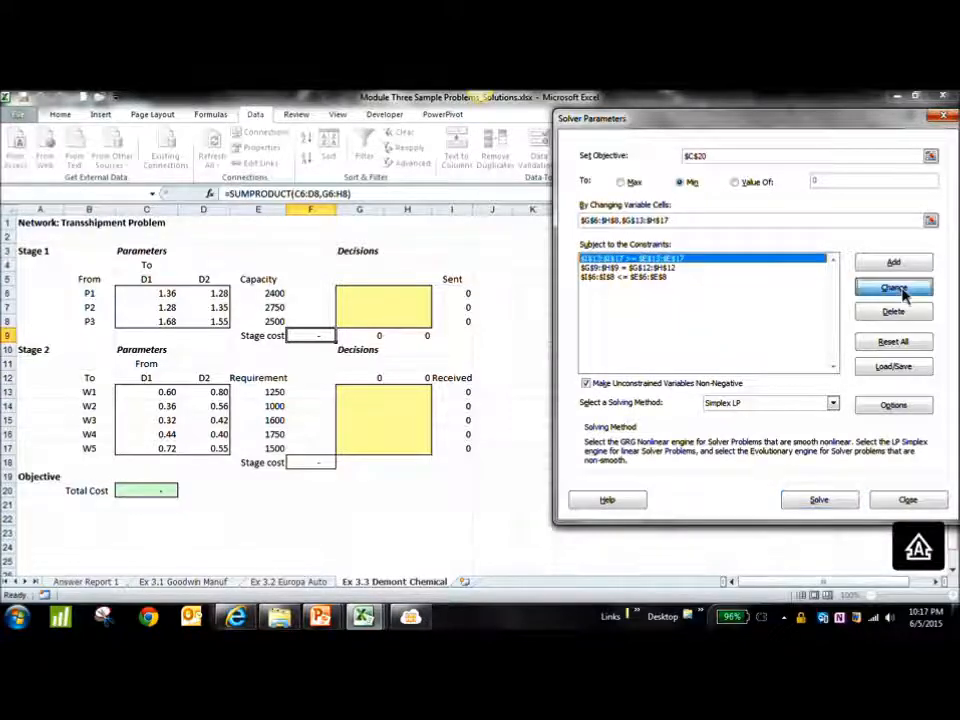
click(895, 288)
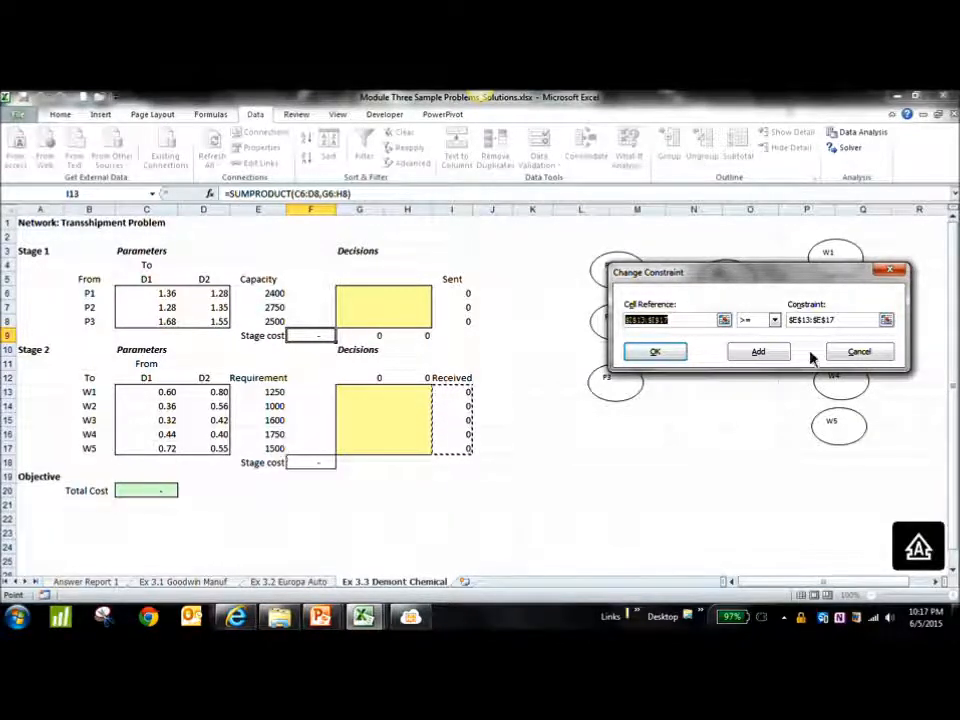
click(849, 357)
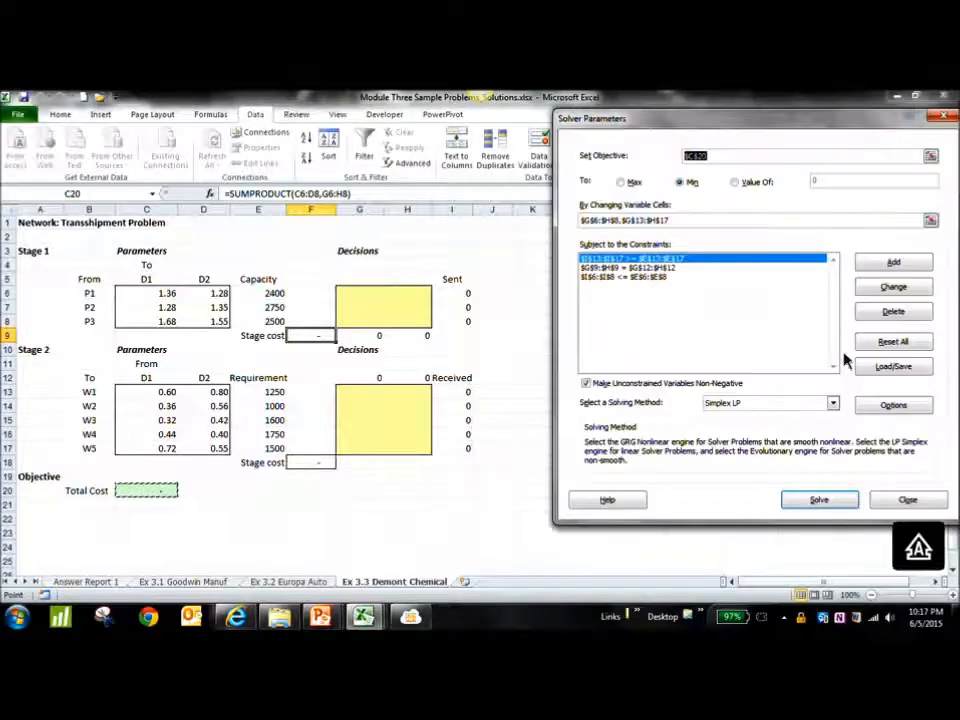
Inspect the flow balance constraint linking G9:H9 to G12:H12, including its right-hand range on the sheet, and leave it unedited.
click(617, 267)
click(893, 286)
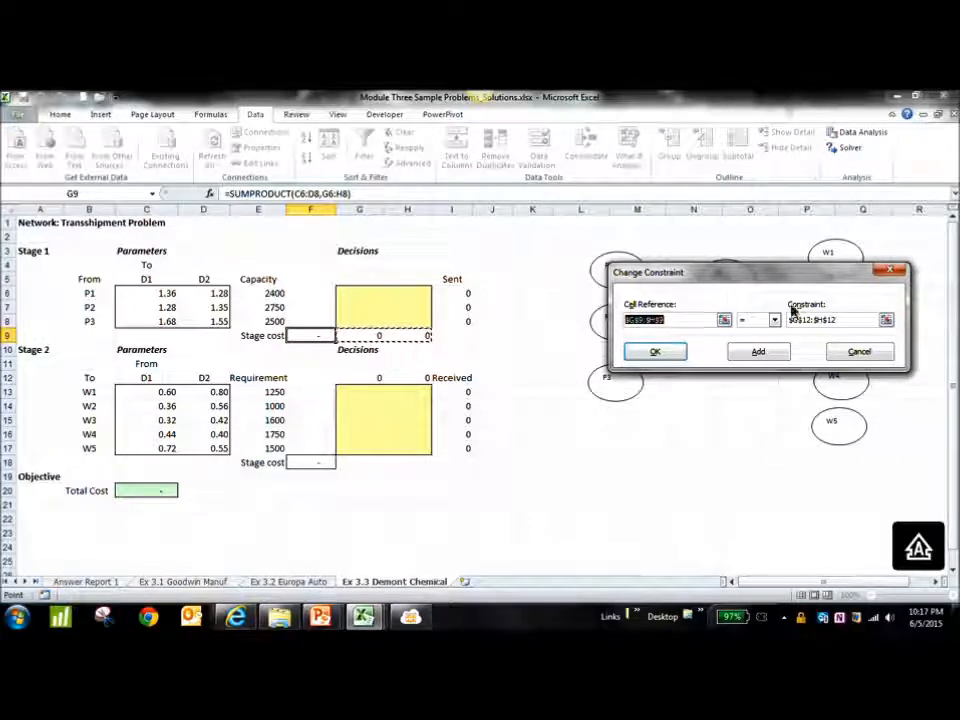
click(885, 322)
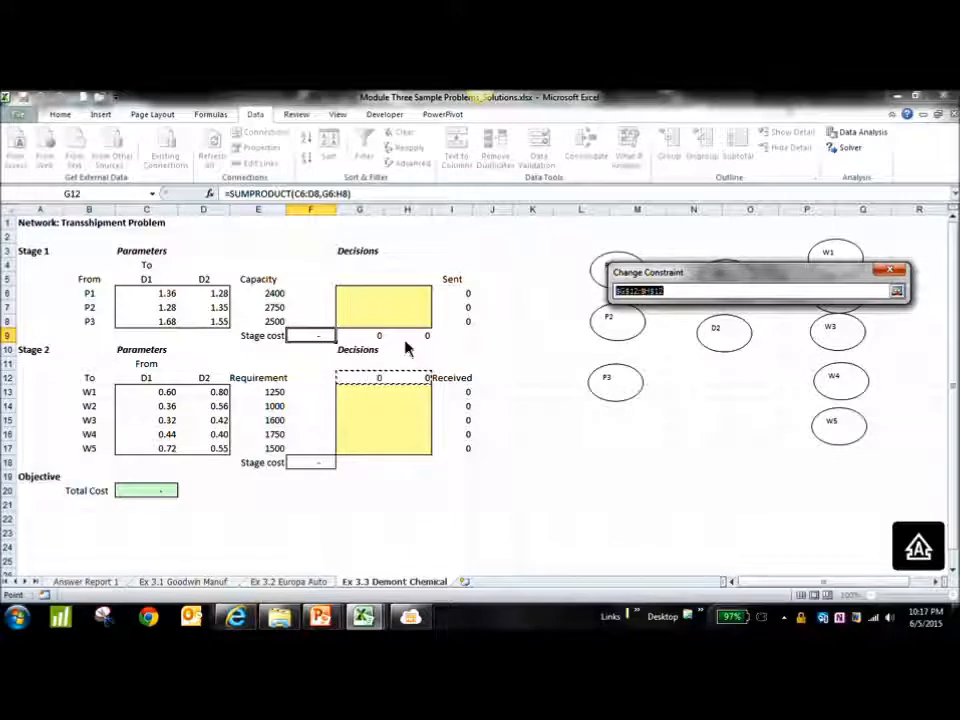
drag(757, 283, 733, 474)
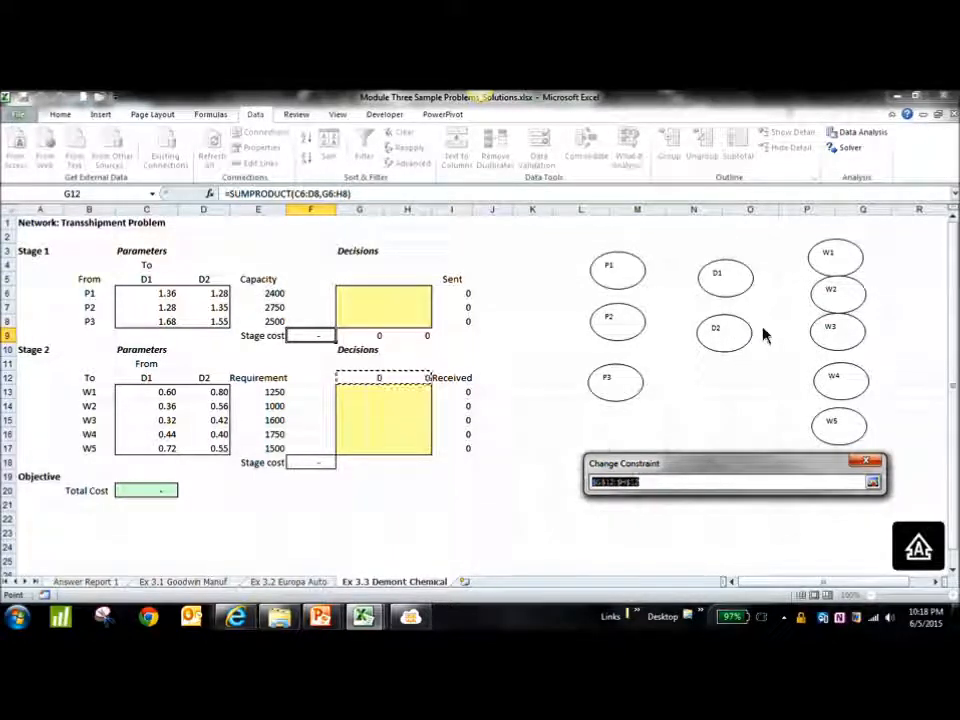
click(873, 483)
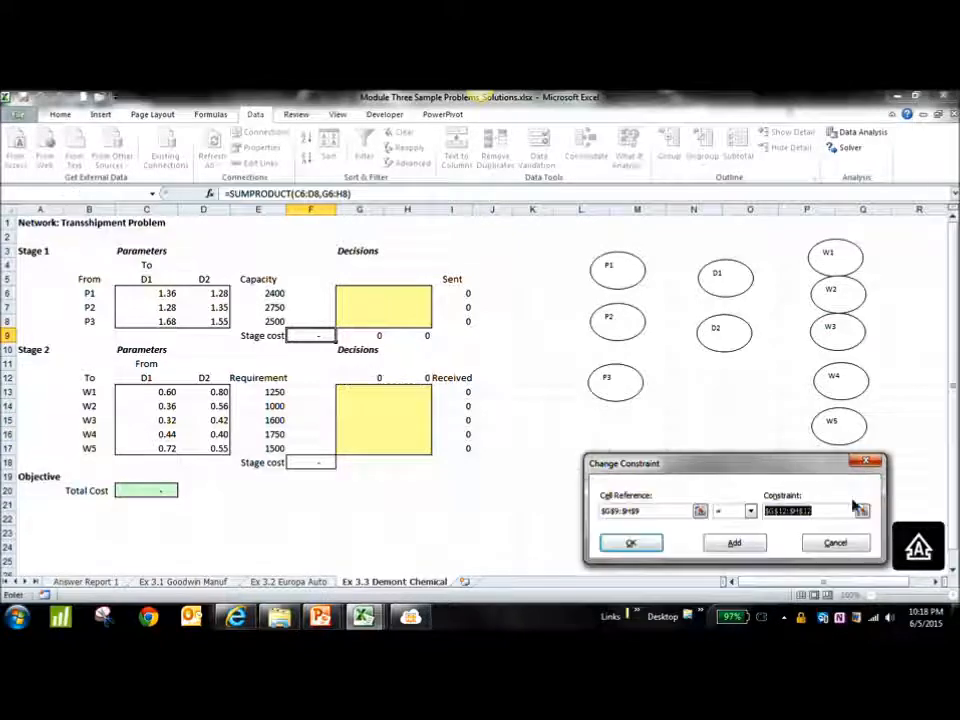
click(810, 545)
Inspect the plant capacity constraint that compares I6:I8 with E6:E8, checking both ranges on the sheet without editing it.
click(620, 360)
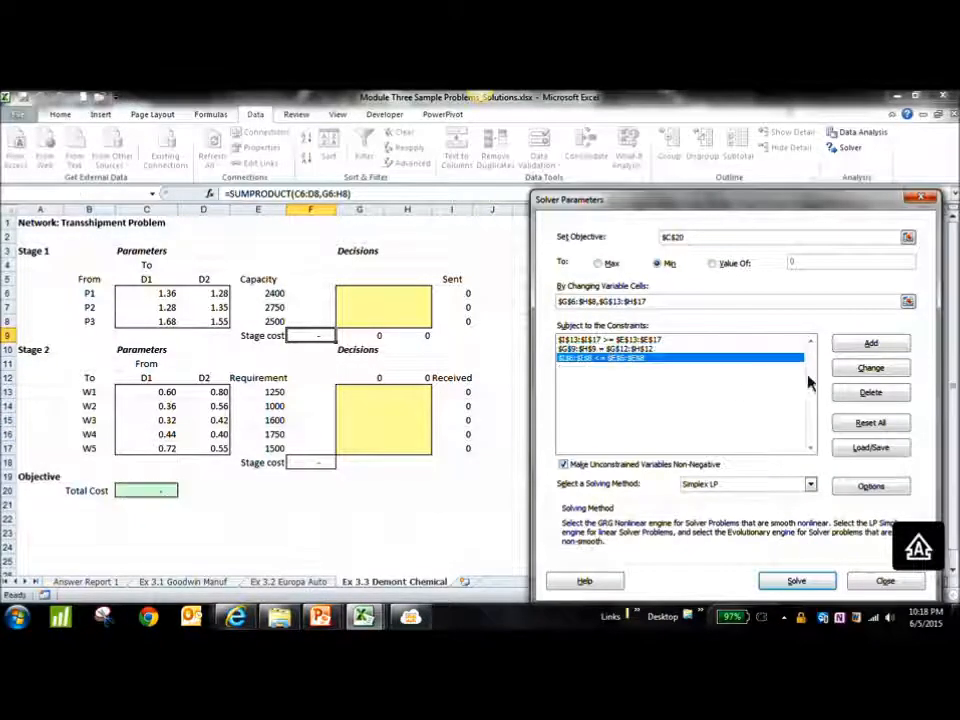
click(868, 370)
drag(739, 358, 394, 381)
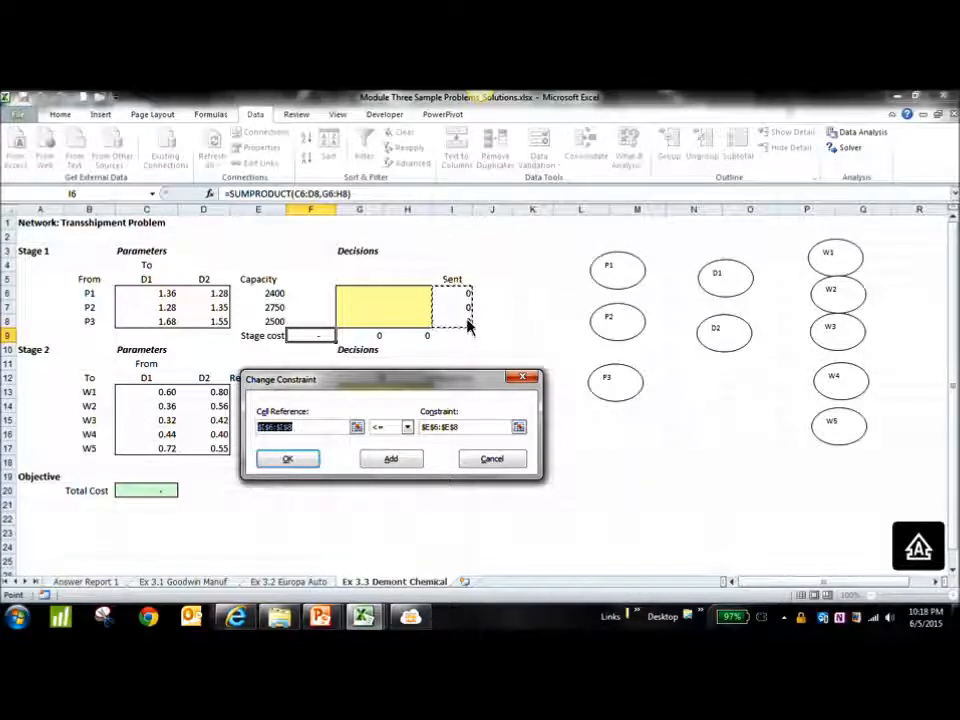
click(519, 427)
drag(457, 395, 670, 502)
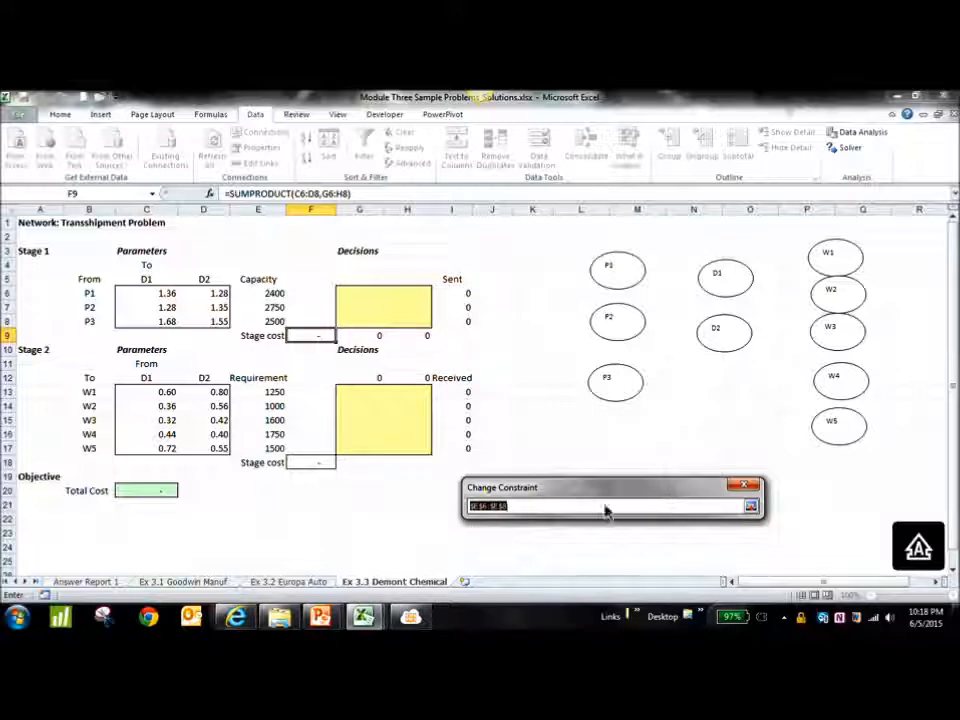
click(751, 507)
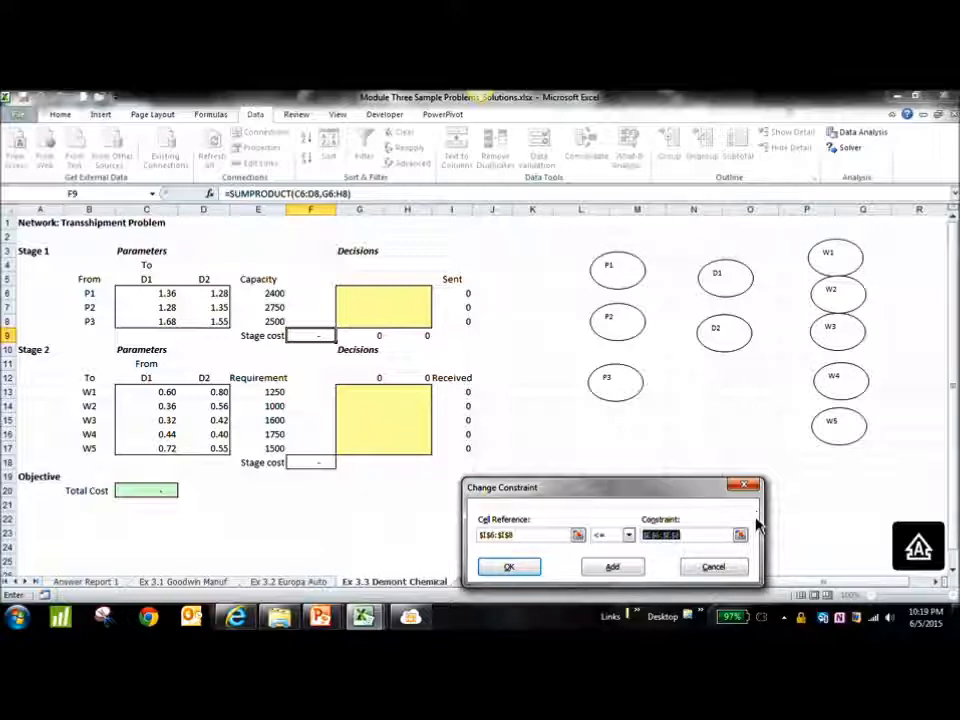
click(726, 568)
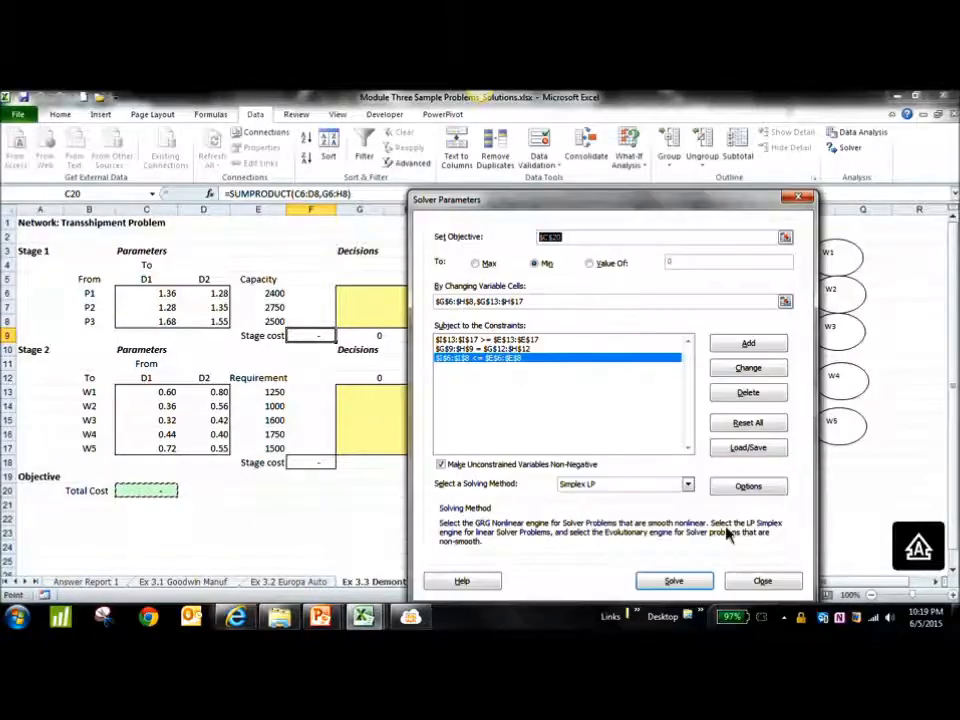
Recheck the G9:H9 and G12:H12 balance constraint against the network diagram, and close Solver without solving.
click(527, 349)
click(748, 370)
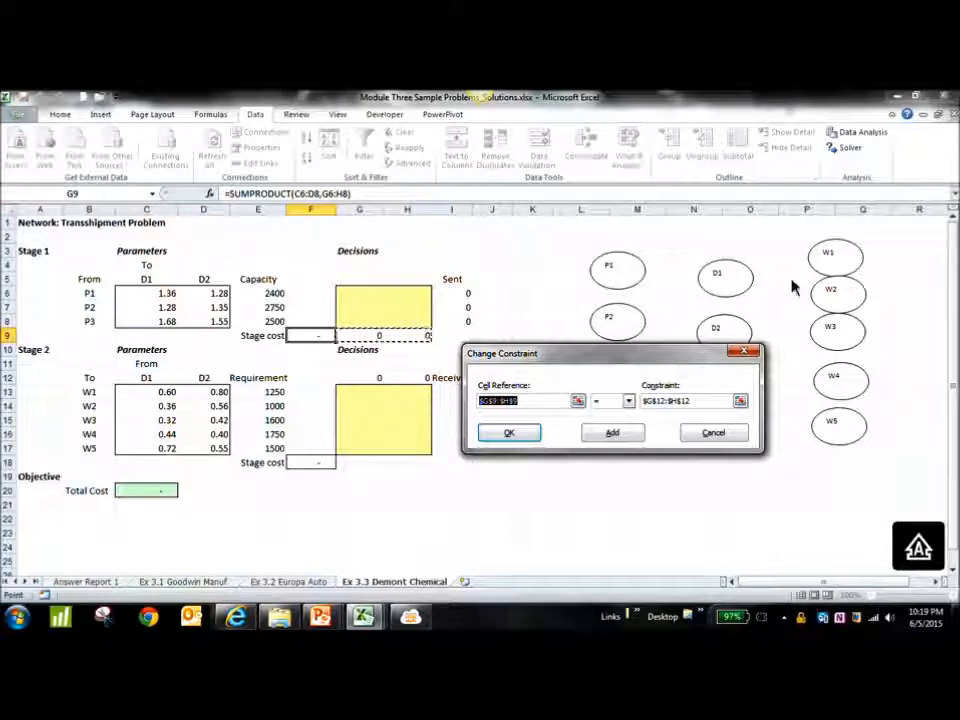
click(708, 440)
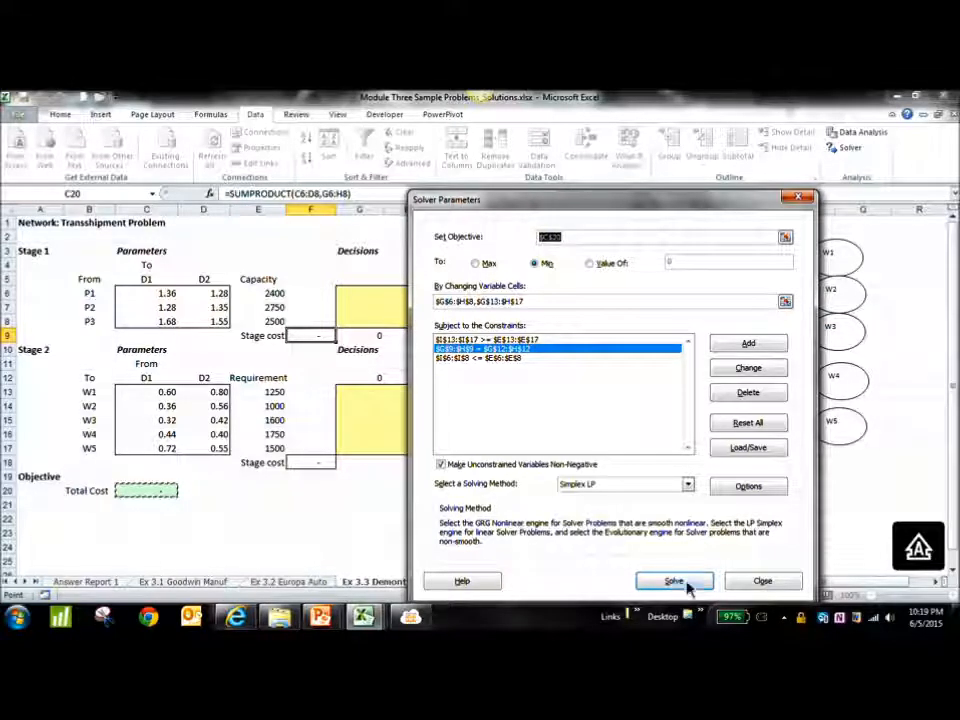
click(772, 583)
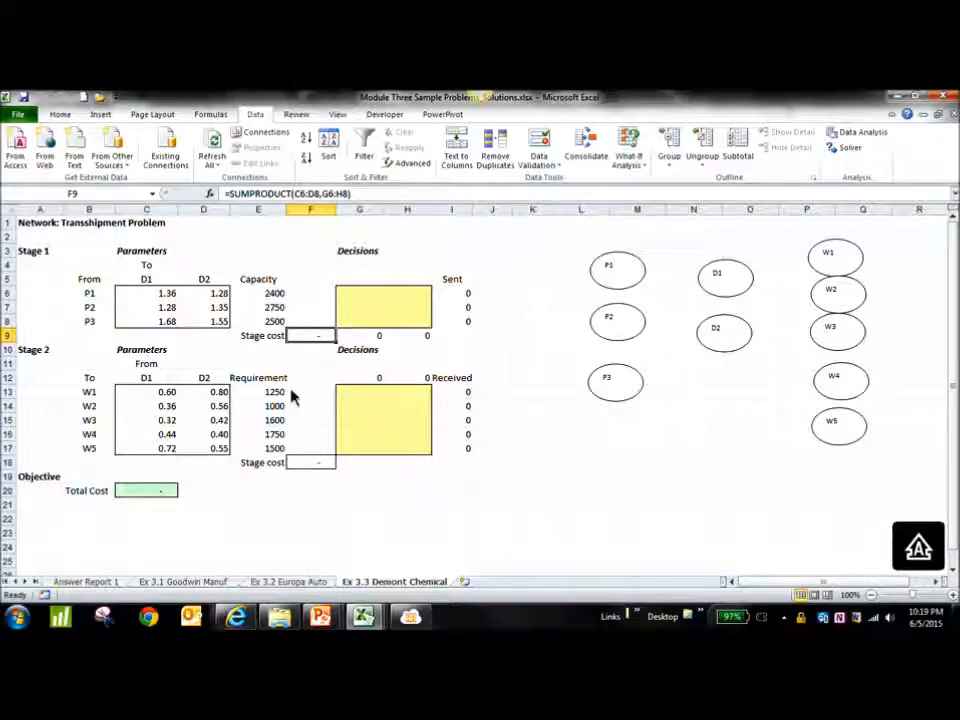
click(98, 463)
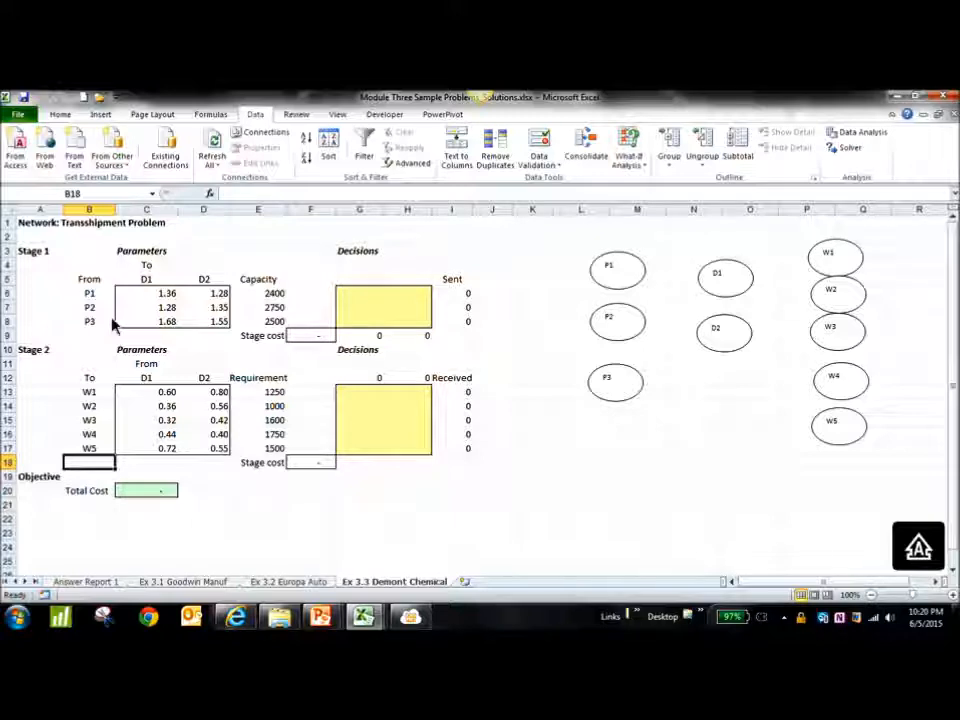
click(850, 148)
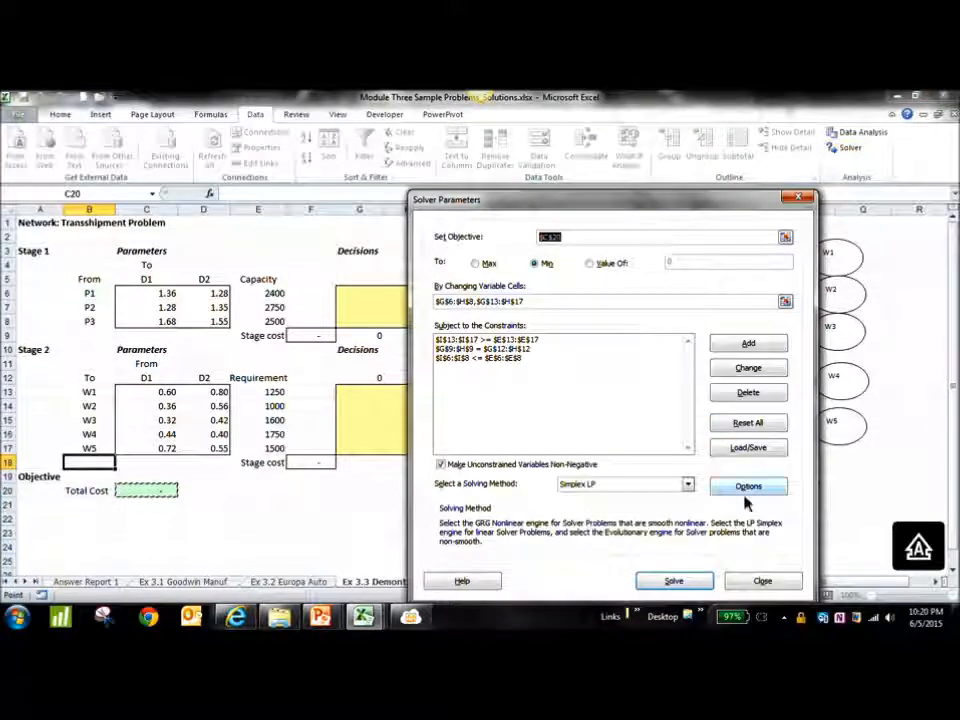
click(762, 580)
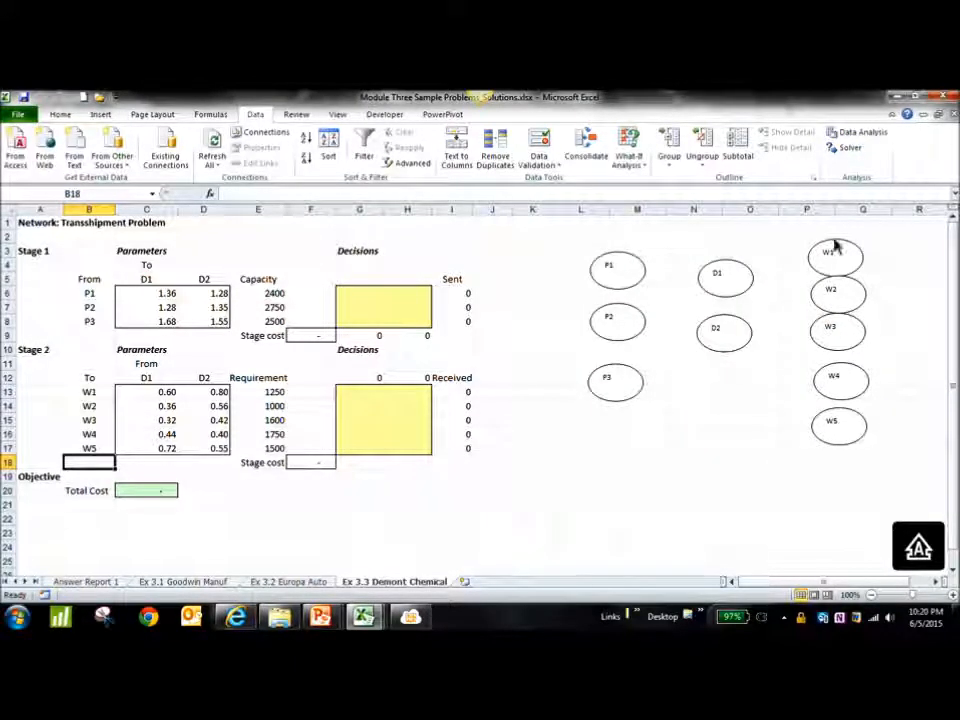
Solve the Demont Chemical model with Solver, keep the solution and generate an Answer report.
click(847, 147)
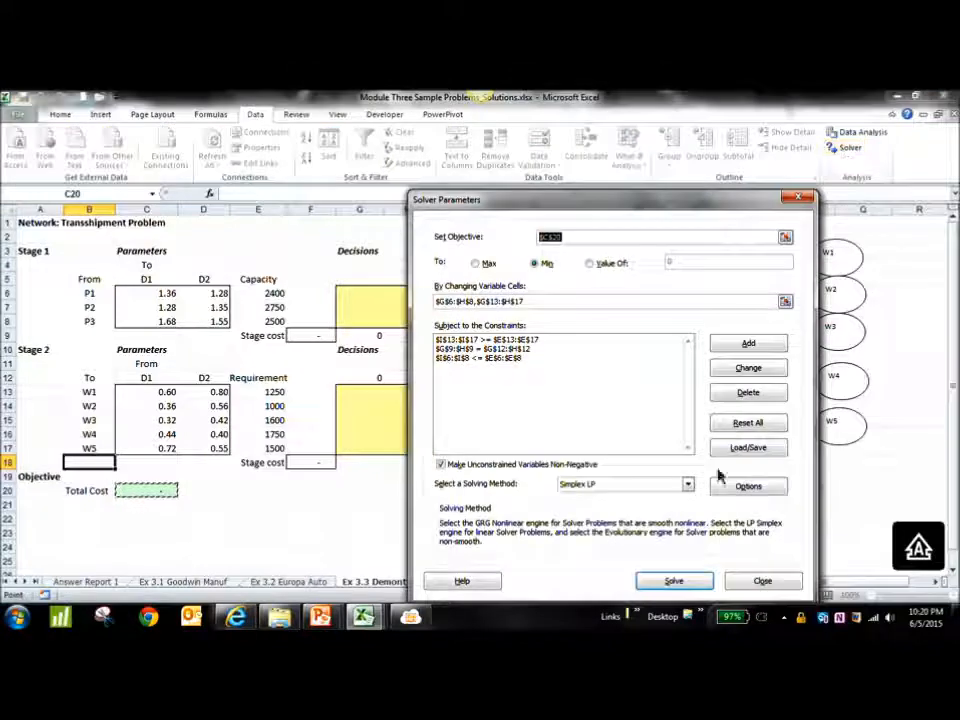
click(668, 584)
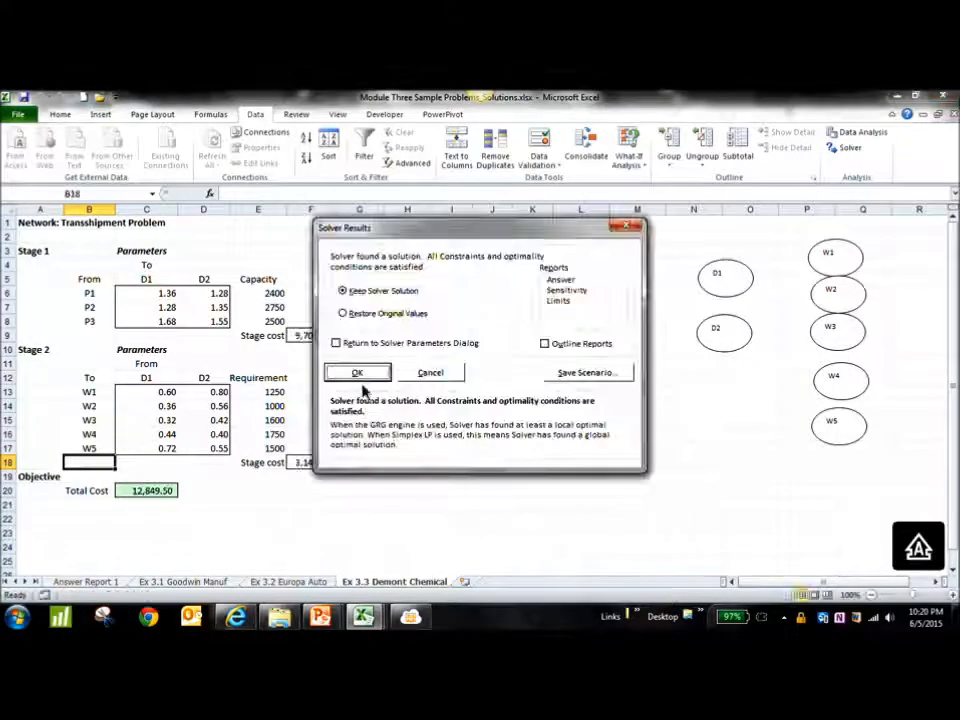
click(558, 280)
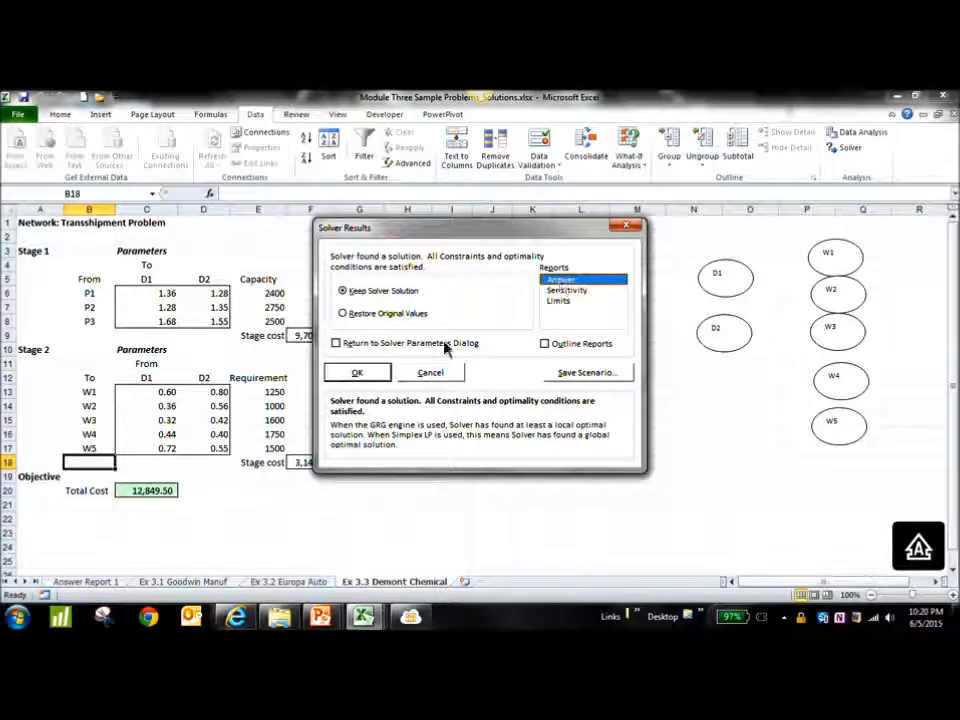
click(383, 373)
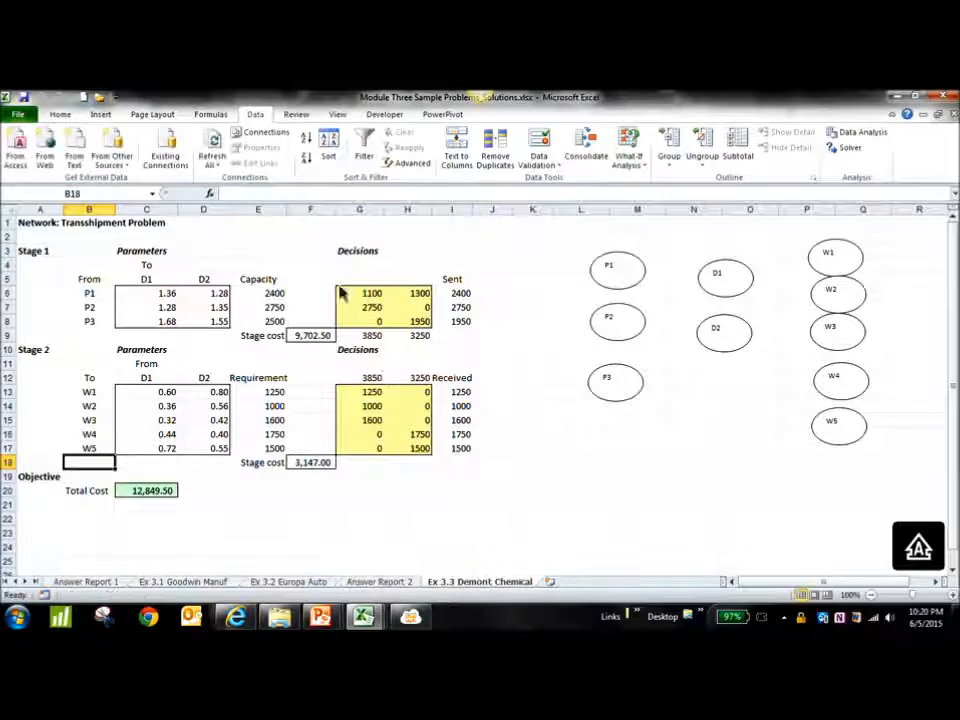
Review the solved Stage 1 decisions in G6:H8, examining P1's shipments to D1 and D2.
drag(349, 296, 414, 327)
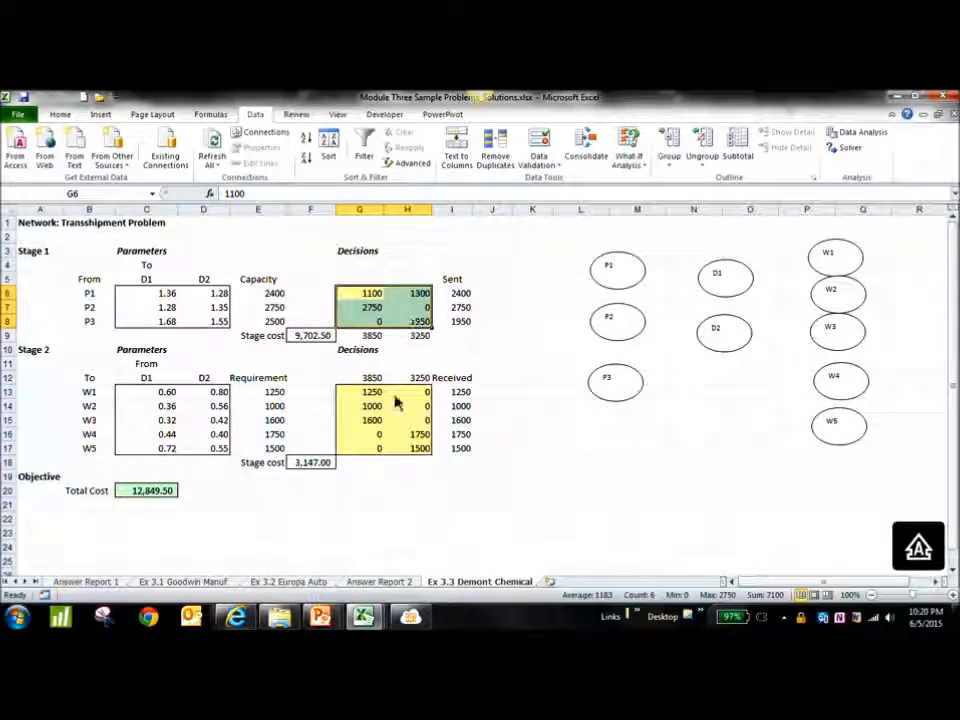
click(95, 295)
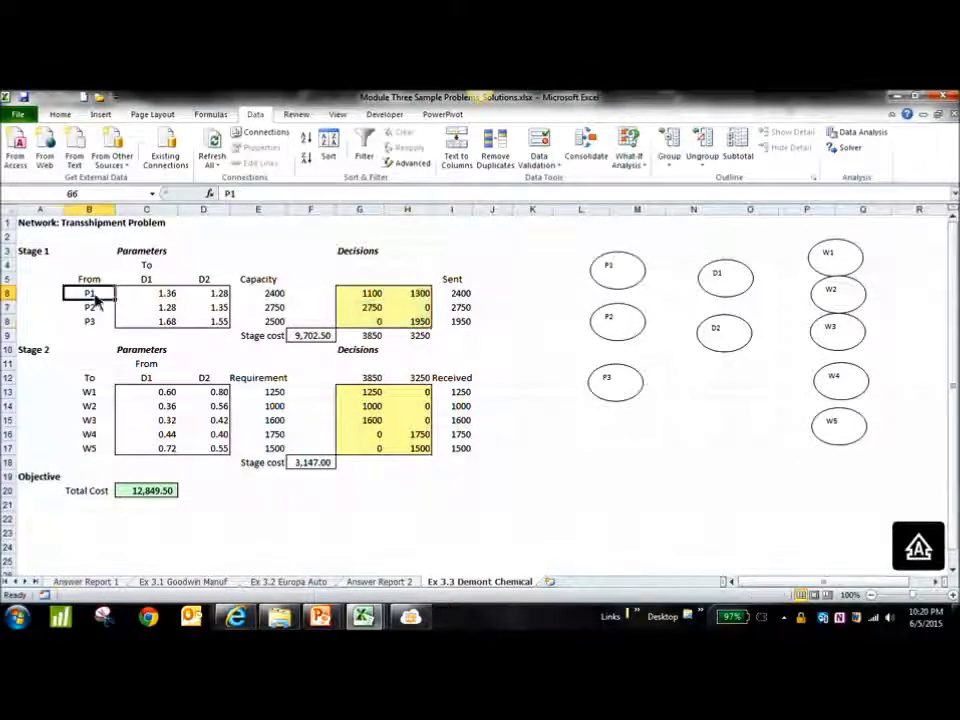
click(147, 283)
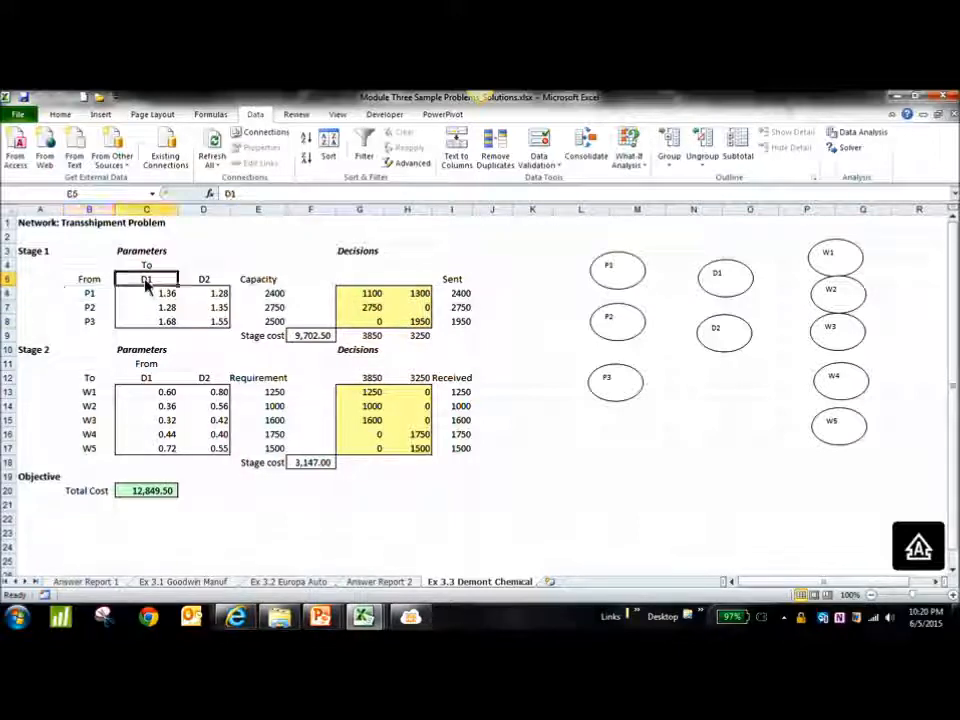
click(351, 298)
click(418, 299)
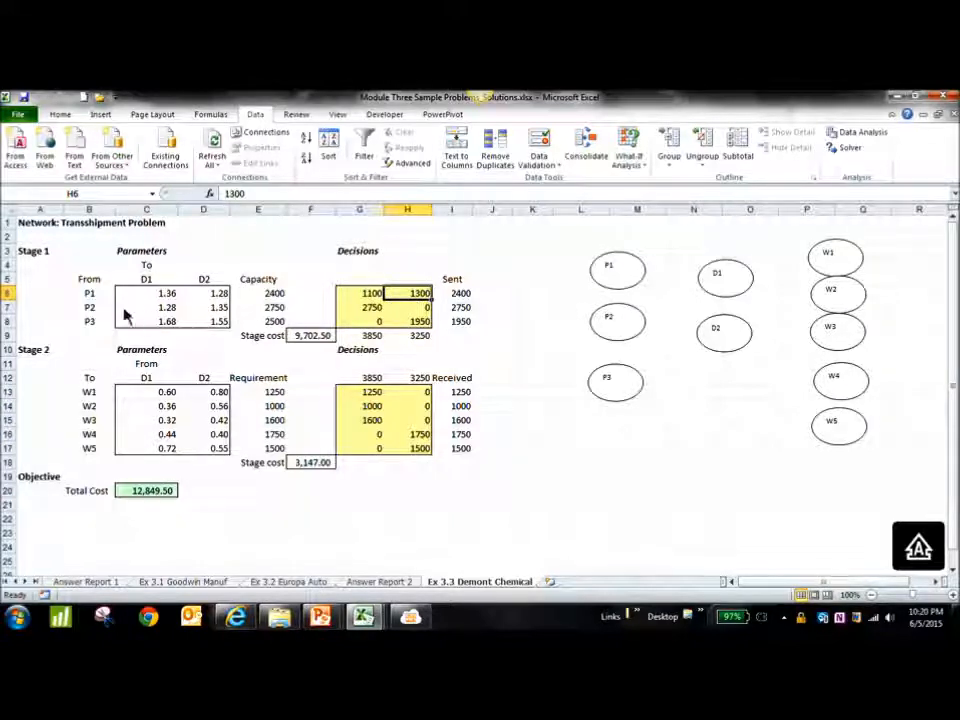
Examine the solved Stage 1 shipments from P2 and P3 to D1 and D2, including P3's unit cost to D2.
click(91, 309)
click(158, 280)
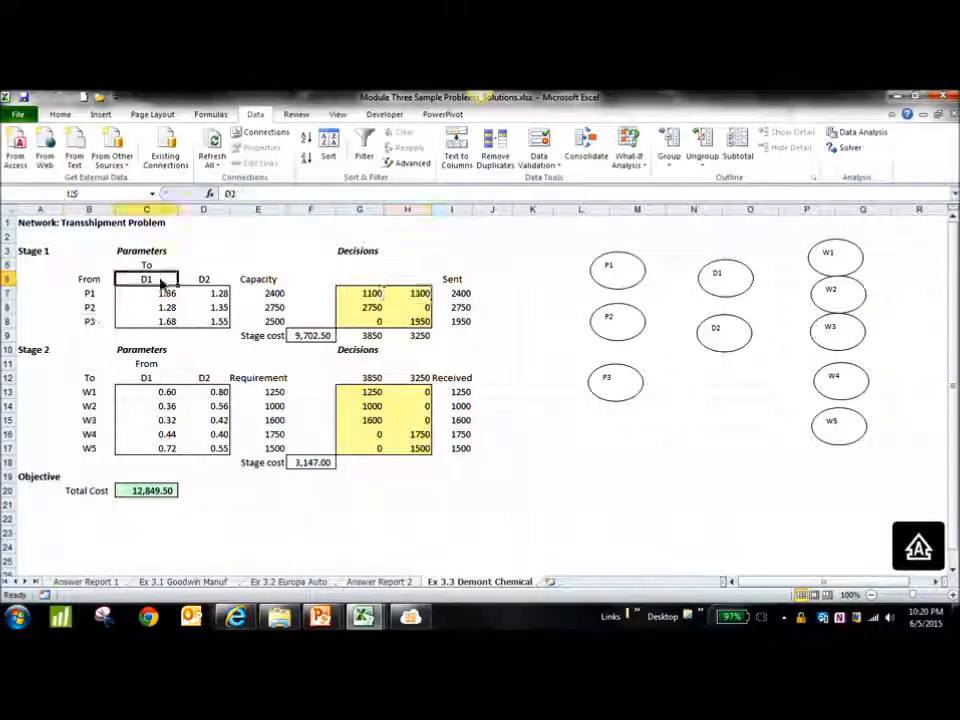
click(374, 311)
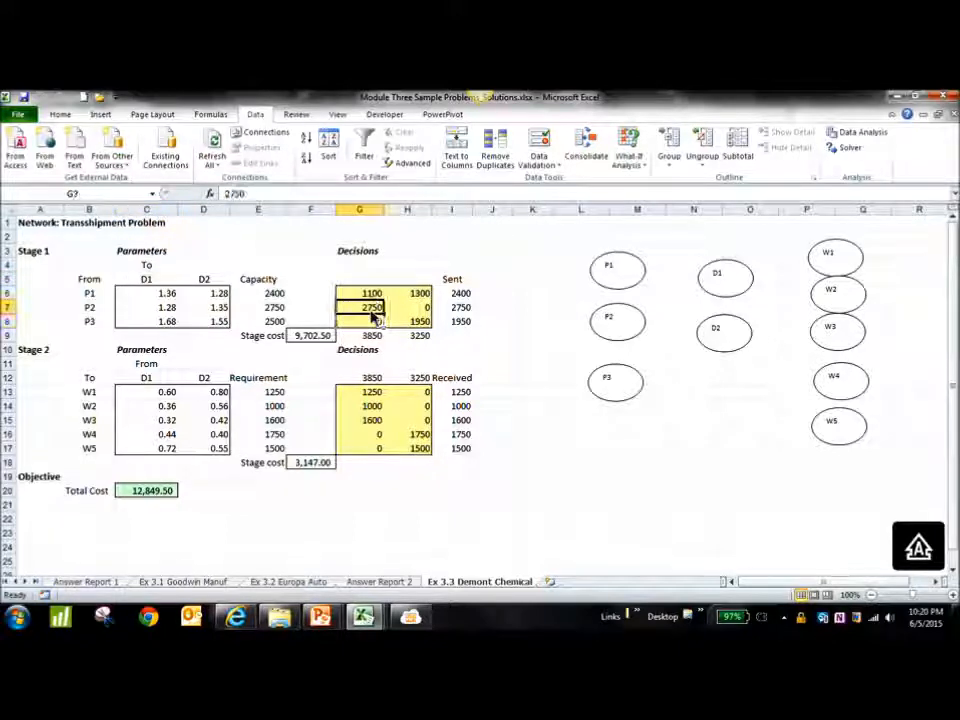
click(412, 311)
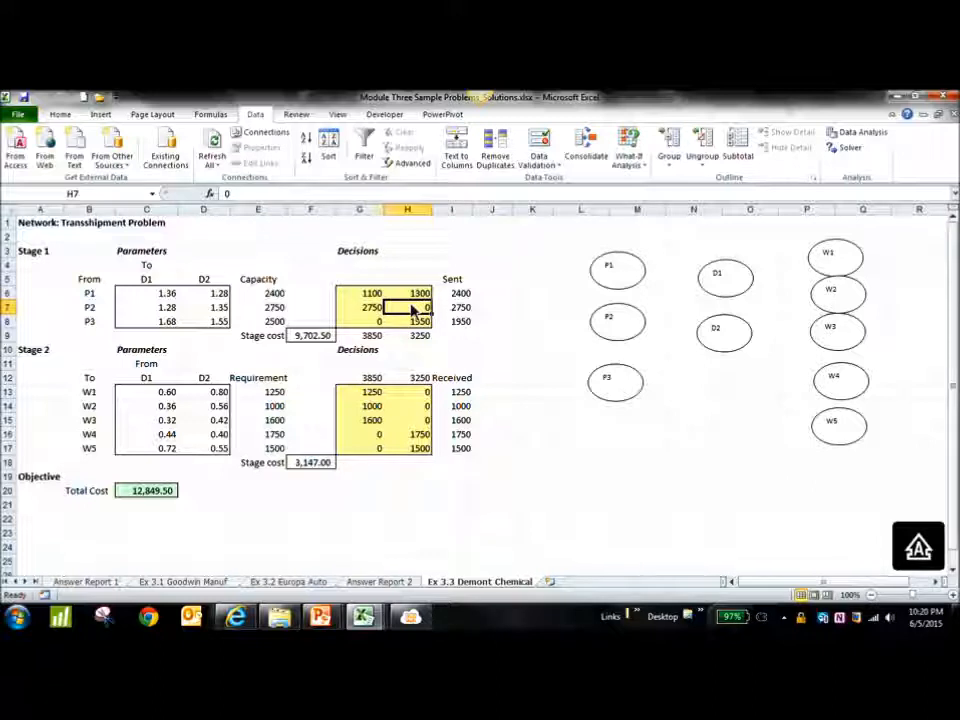
click(91, 322)
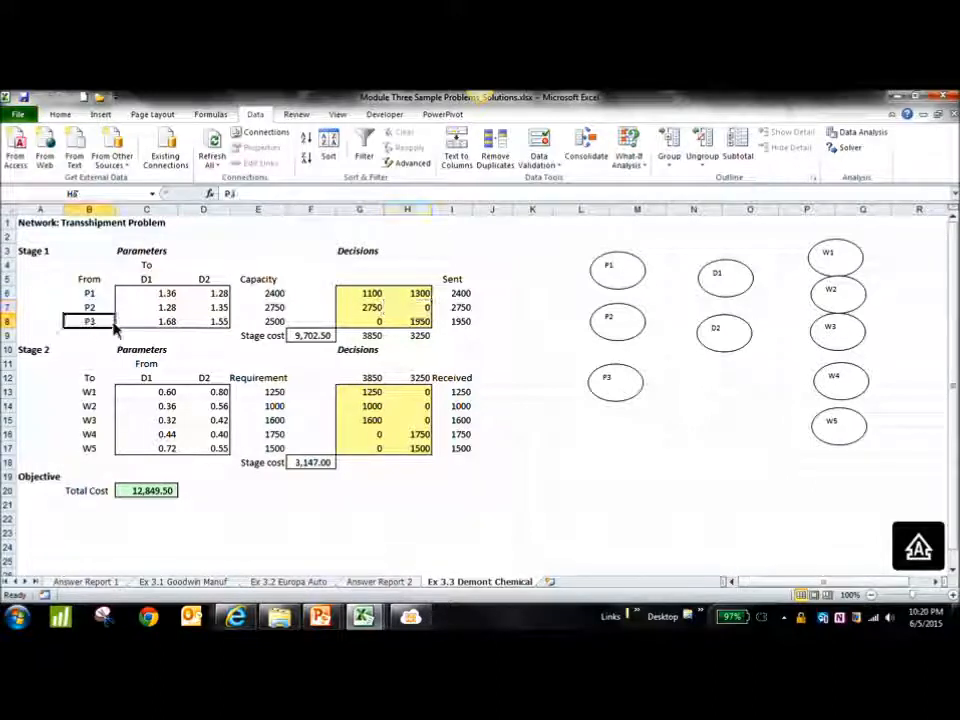
click(214, 327)
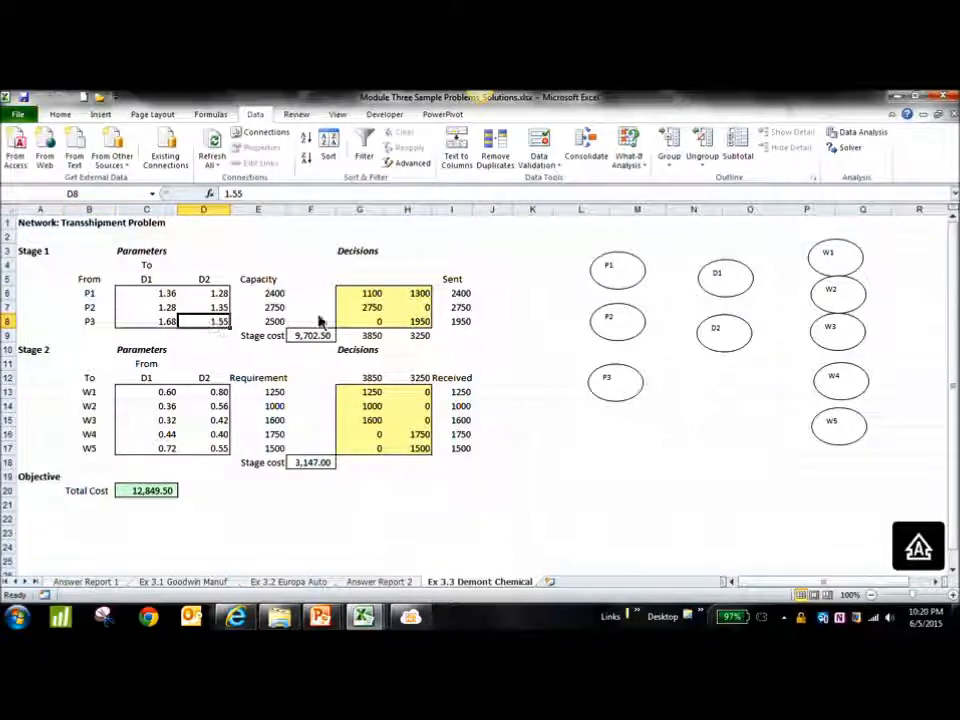
click(419, 323)
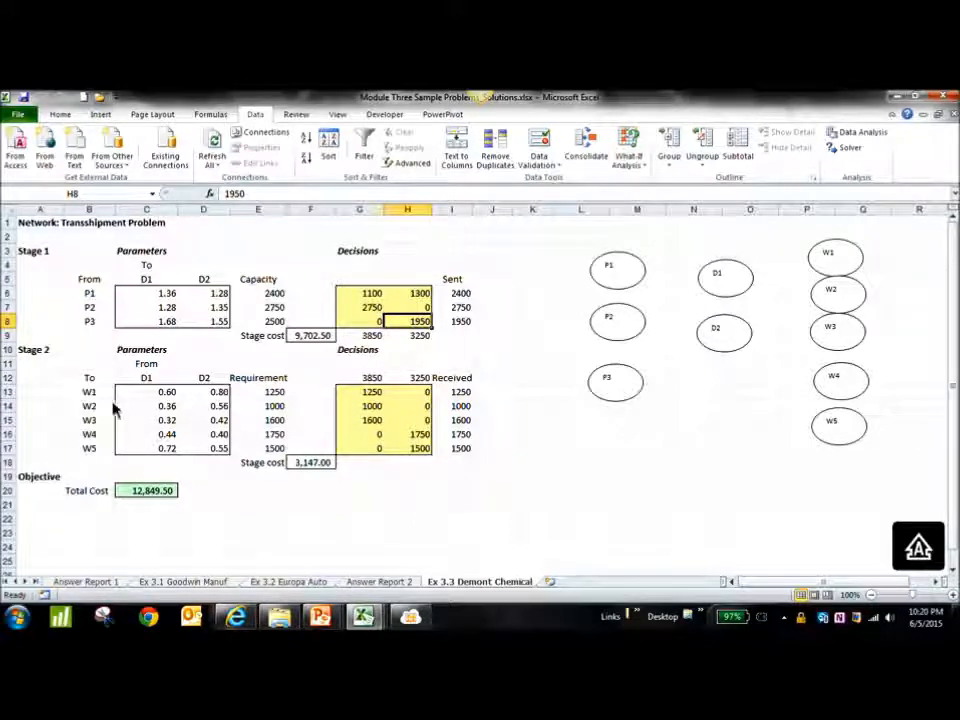
Compare the solved Stage 2 shipments to W1 and W2 with their requirements, and check the total cost objective in C20.
drag(94, 399, 103, 458)
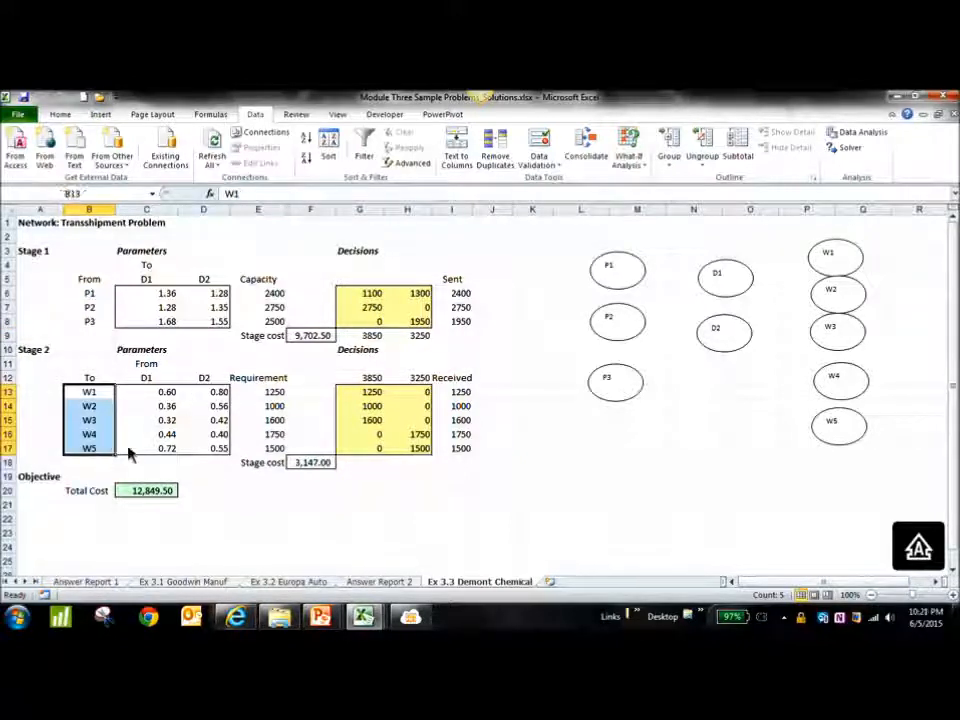
click(94, 392)
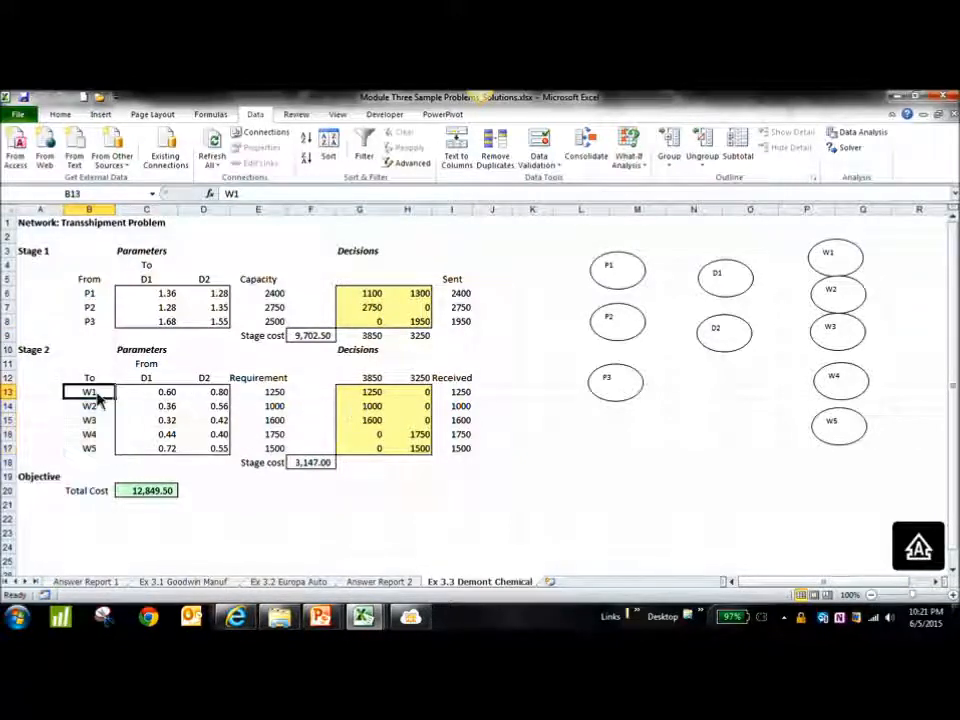
click(357, 394)
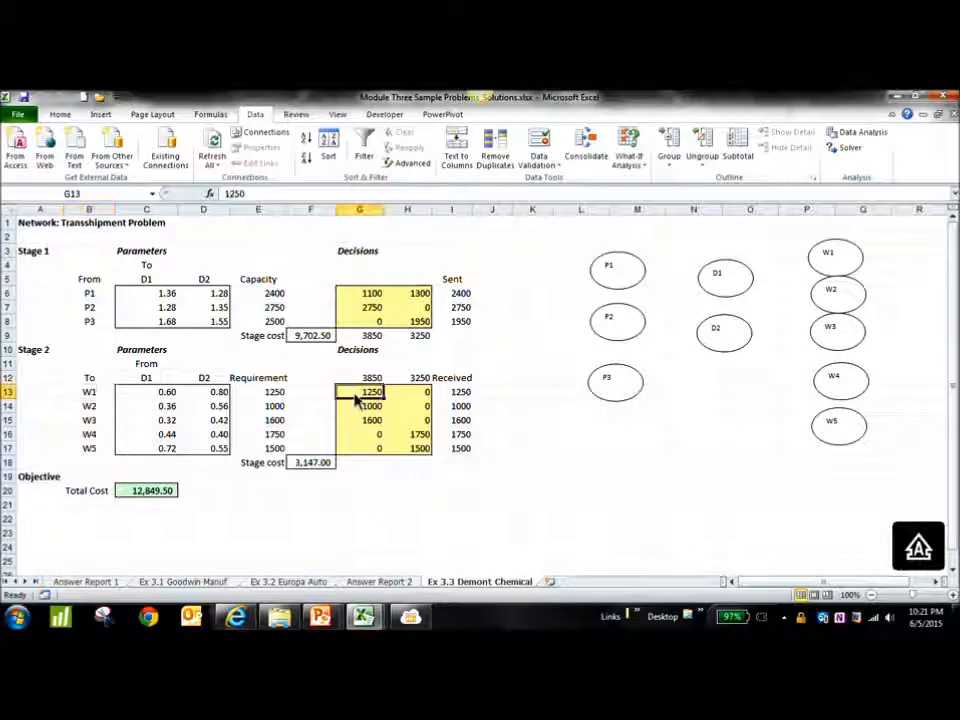
click(265, 397)
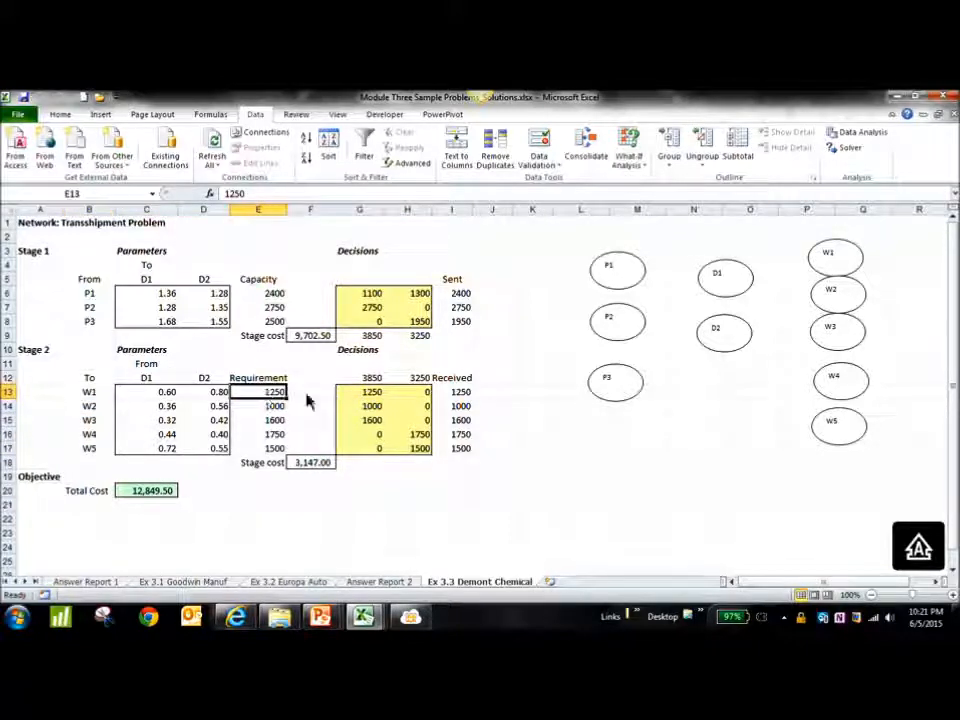
click(372, 408)
click(100, 408)
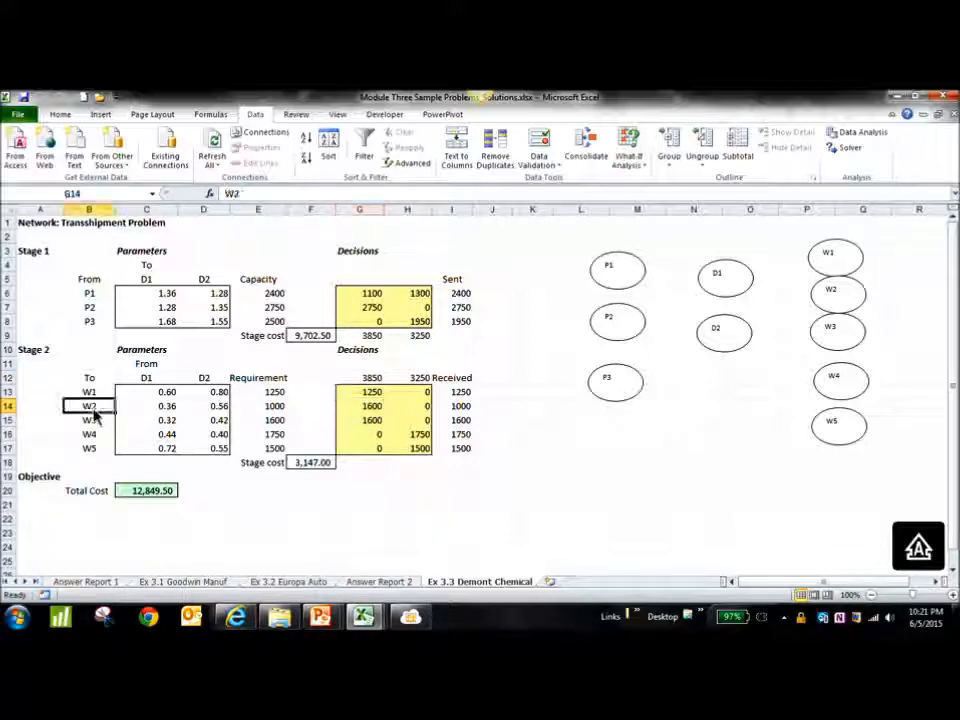
click(263, 412)
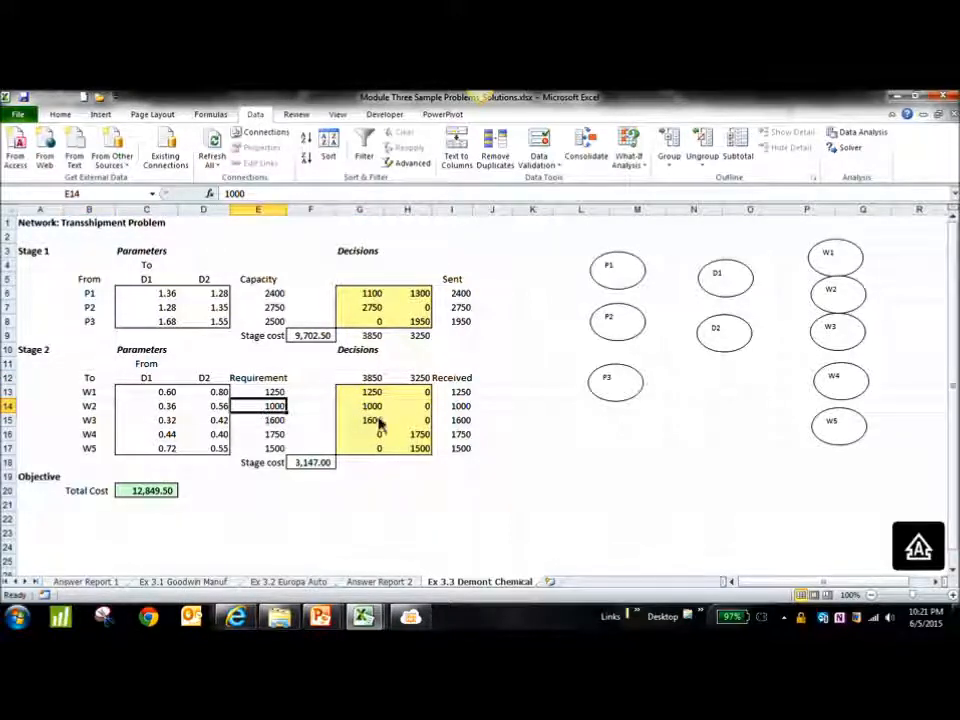
click(146, 380)
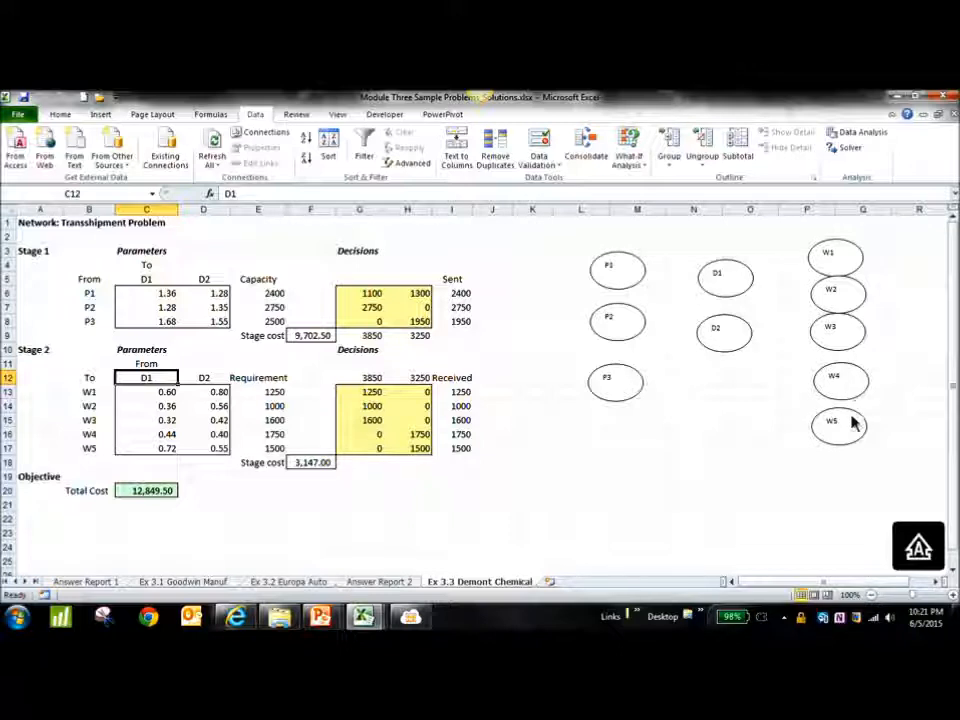
click(148, 493)
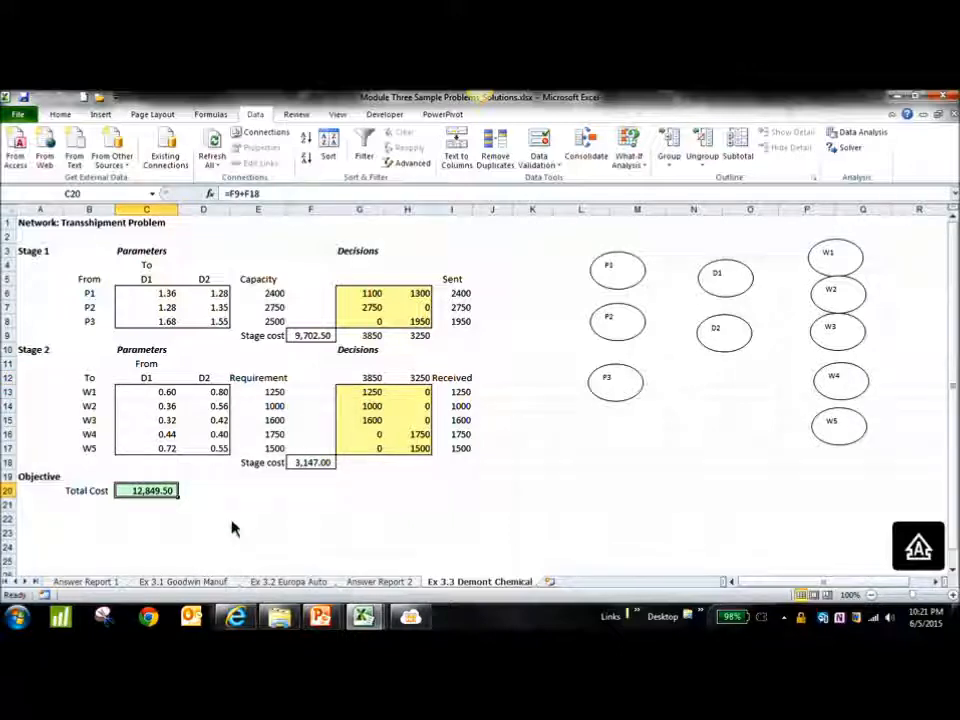